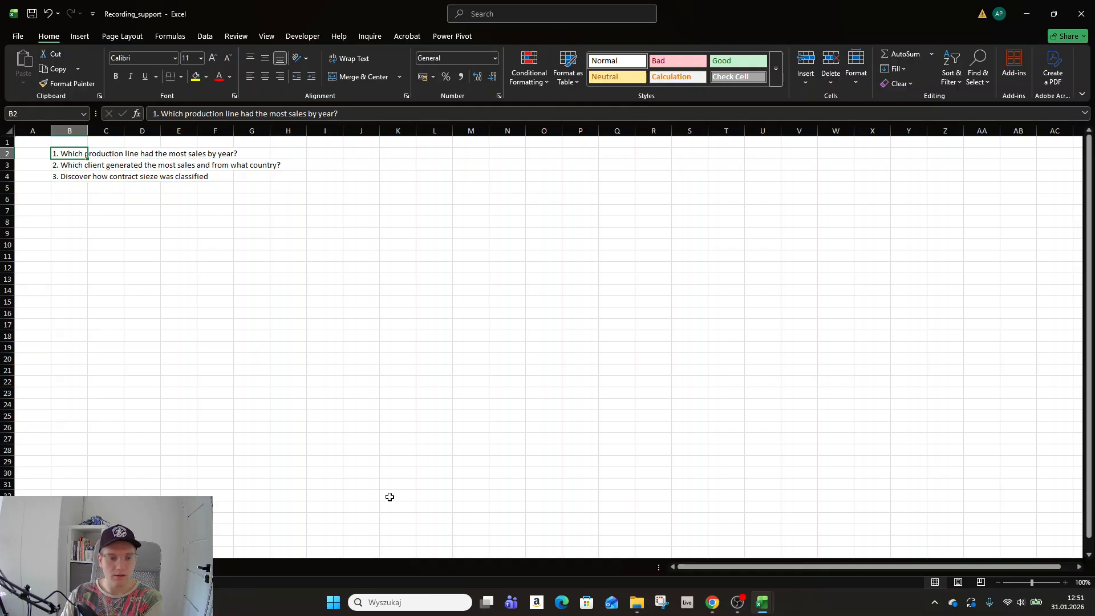
Switch from Excel to the Kaggle 'Sample Sales Data' page open in Chrome.
click(716, 610)
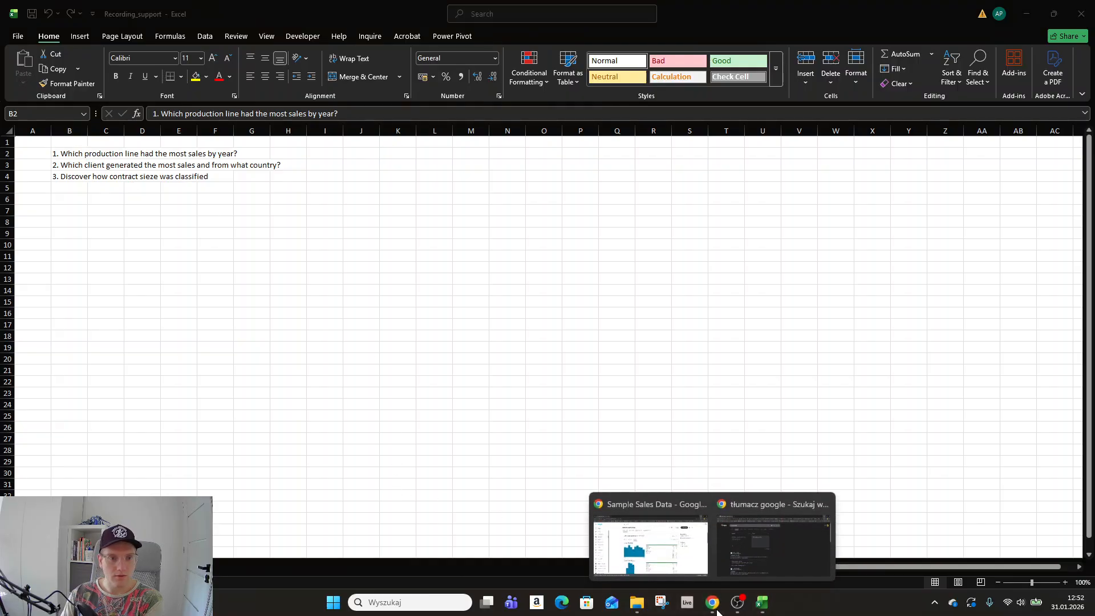
click(668, 531)
Scroll down to the sales_data_sample.csv file card and show its Detail table.
scroll(535, 240, up, 3)
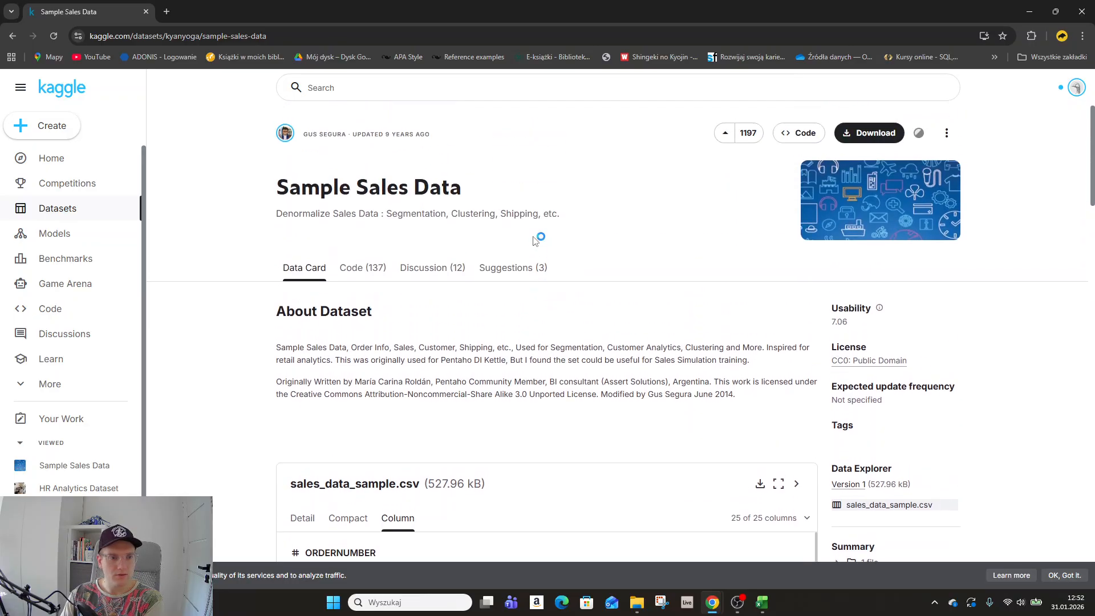
scroll(535, 241, down, 3)
scroll(535, 241, down, 2)
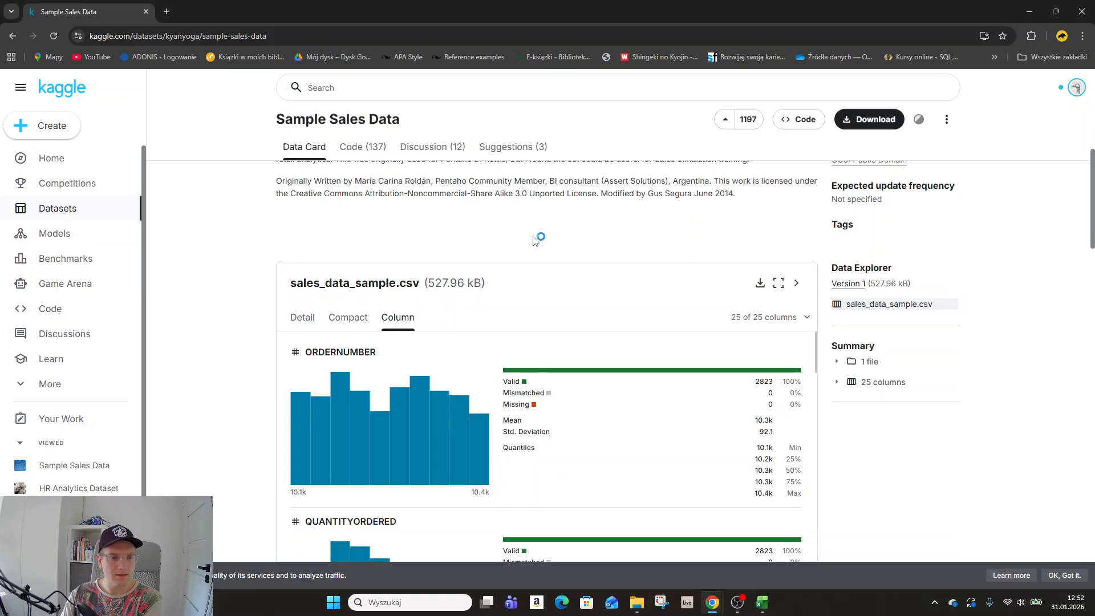
scroll(534, 239, down, 1)
click(310, 183)
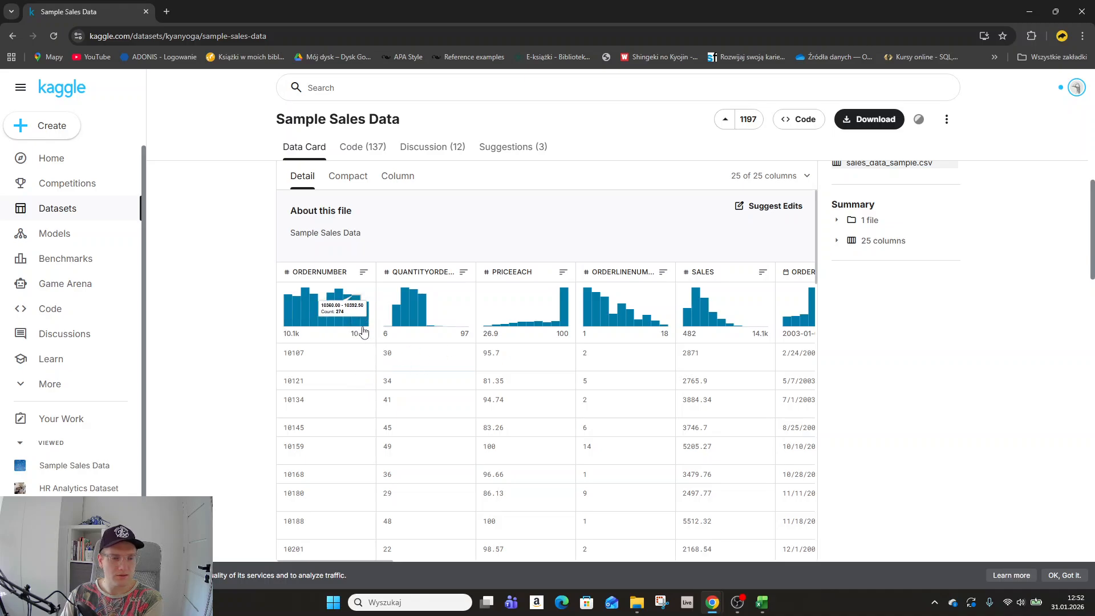
Look through the 25-column preview, then minimize Chrome to return to the workbook.
scroll(565, 363, down, 1)
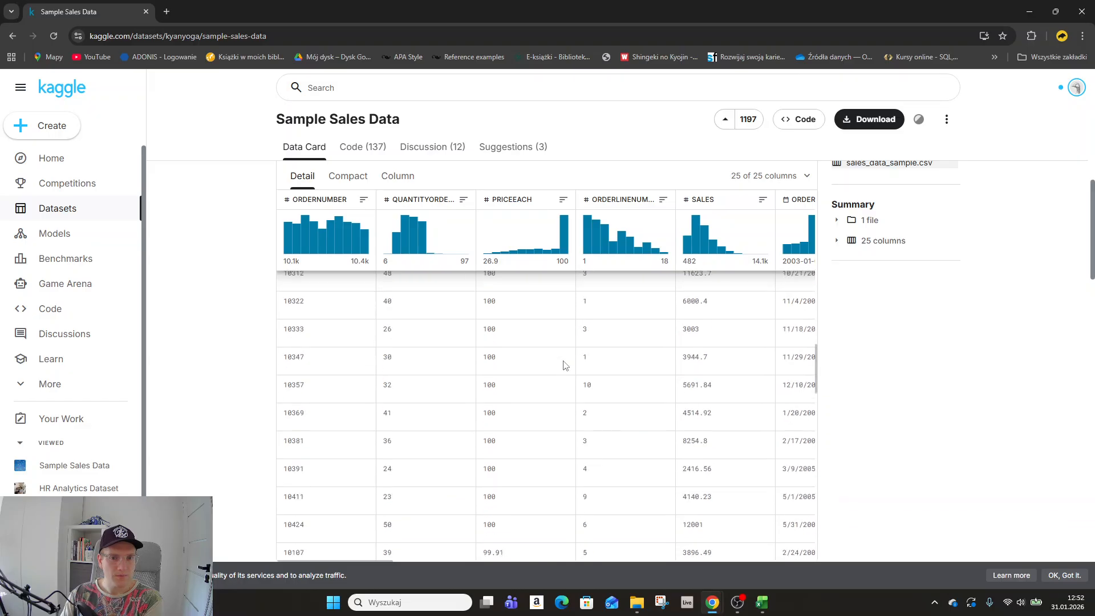
scroll(563, 365, down, 20)
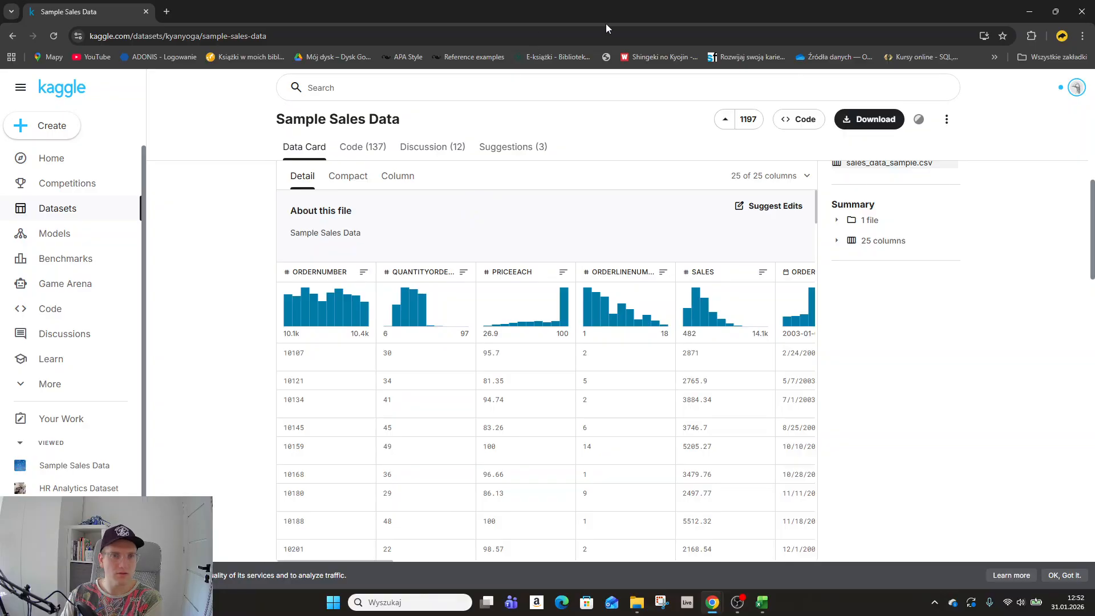
click(1029, 11)
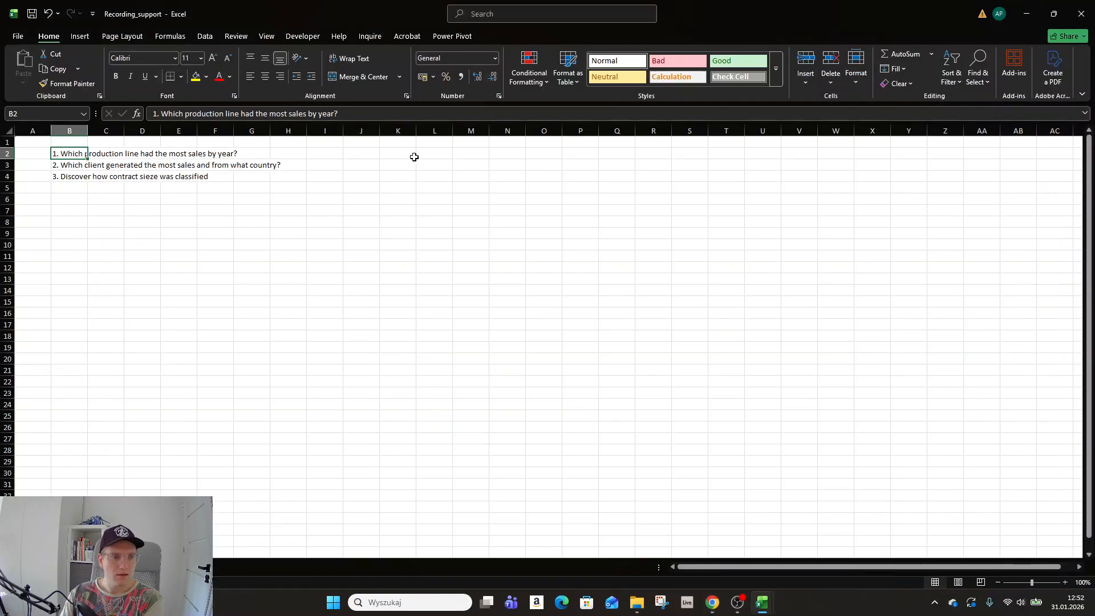
Select cell A2 and start a Get Data From Text/CSV import.
click(143, 209)
click(33, 154)
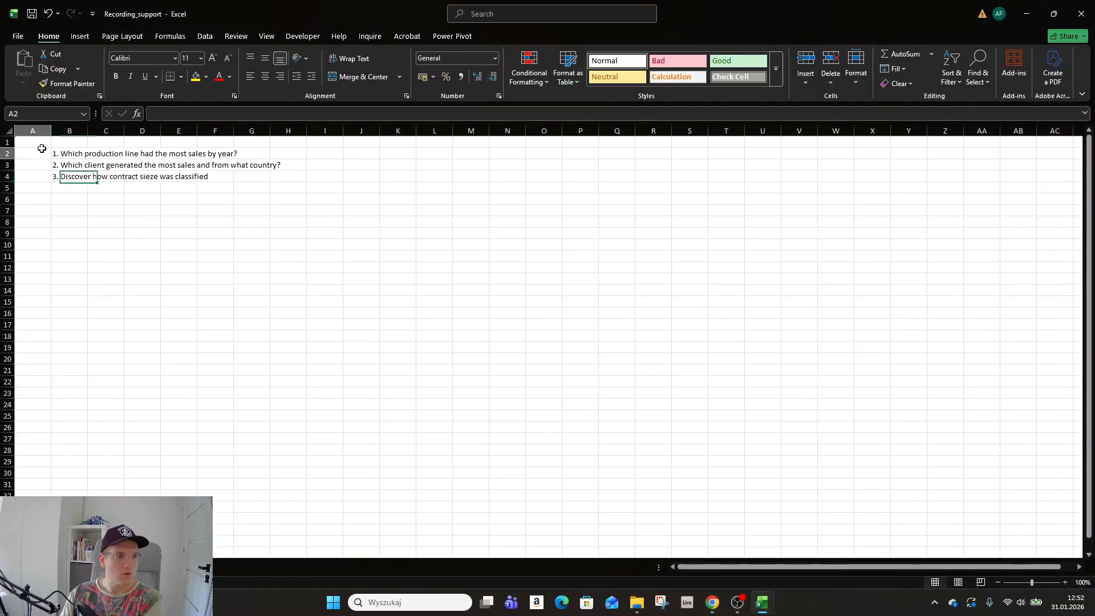
click(81, 36)
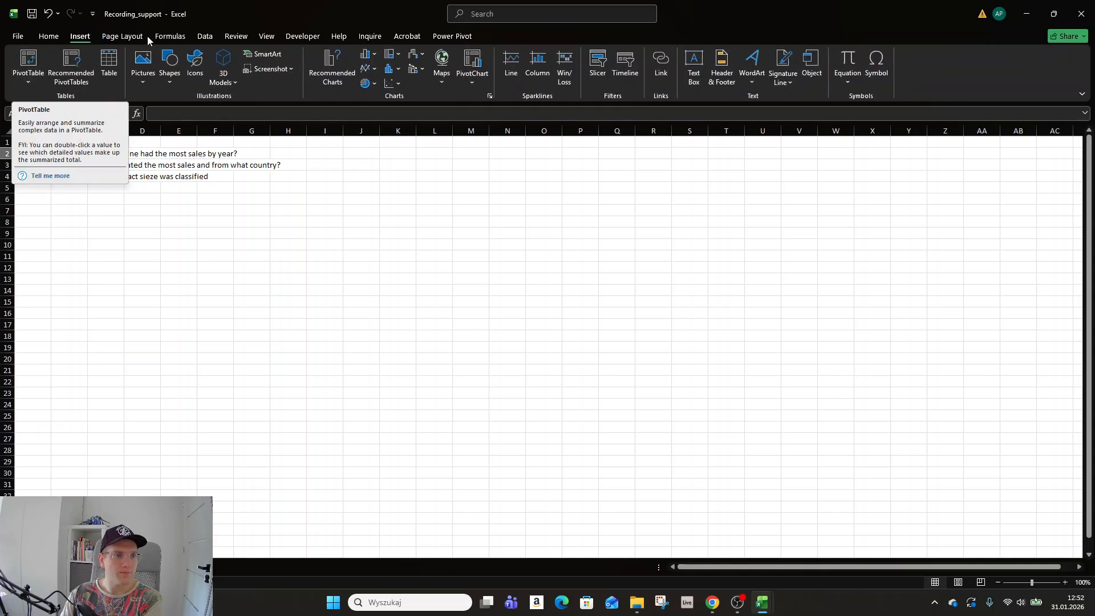
click(210, 37)
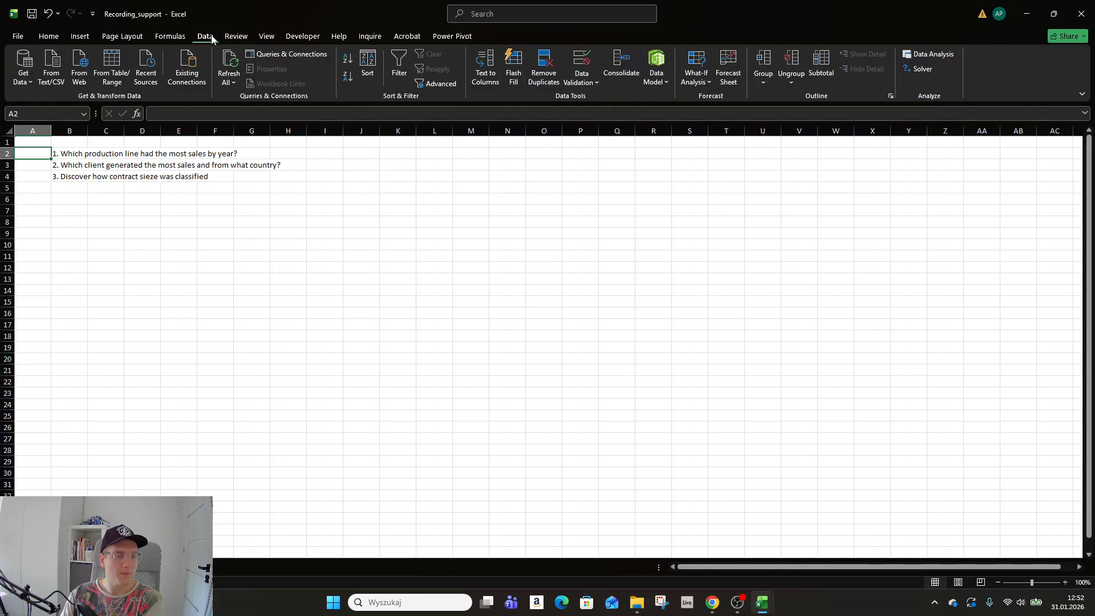
click(24, 71)
mouse_move(67, 100)
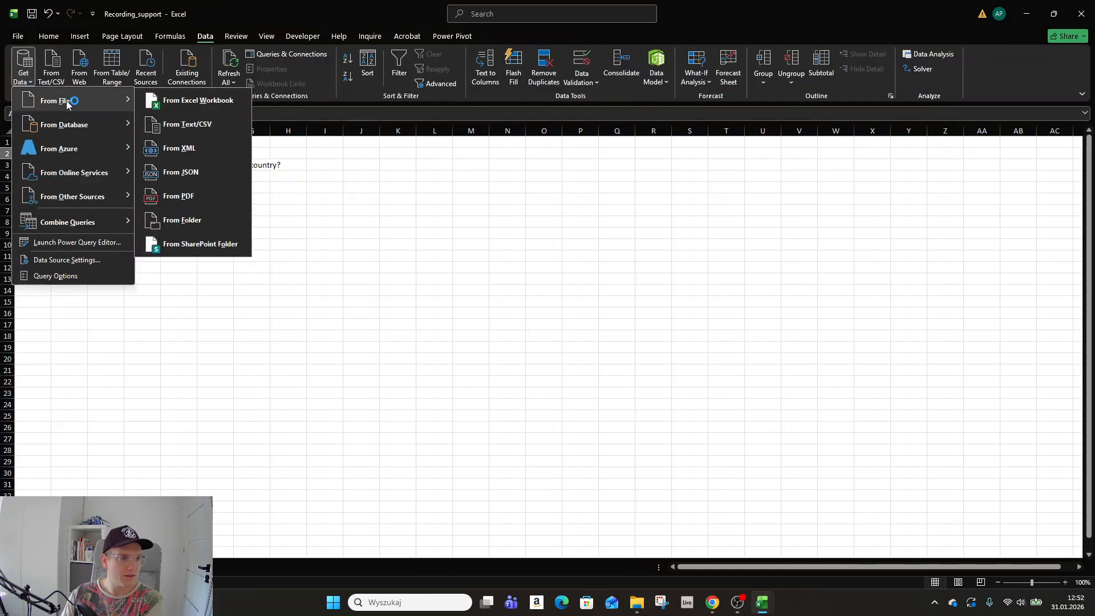
click(193, 124)
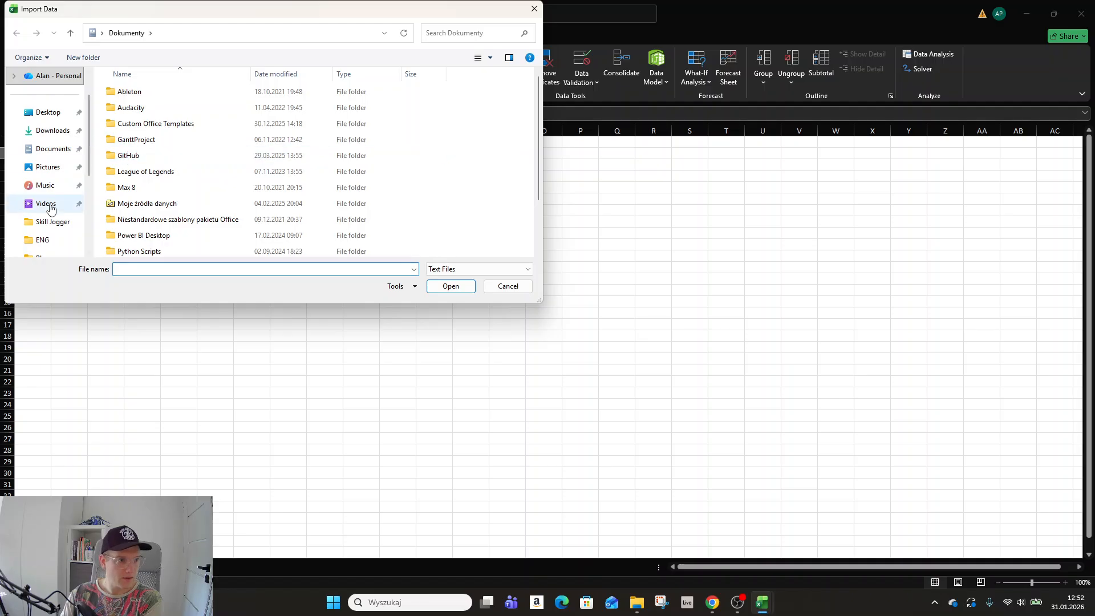
Browse to Skill Jogger\Nagrania\…\ENG and import the sales_data_sample file.
click(51, 222)
double_click(143, 123)
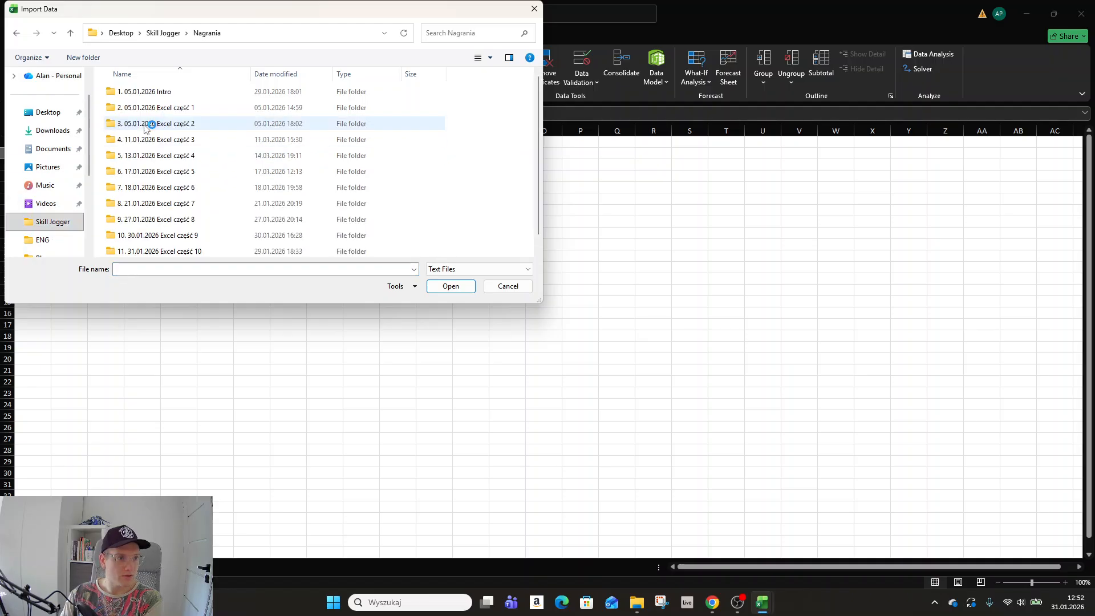
scroll(210, 242, down, 1)
double_click(195, 236)
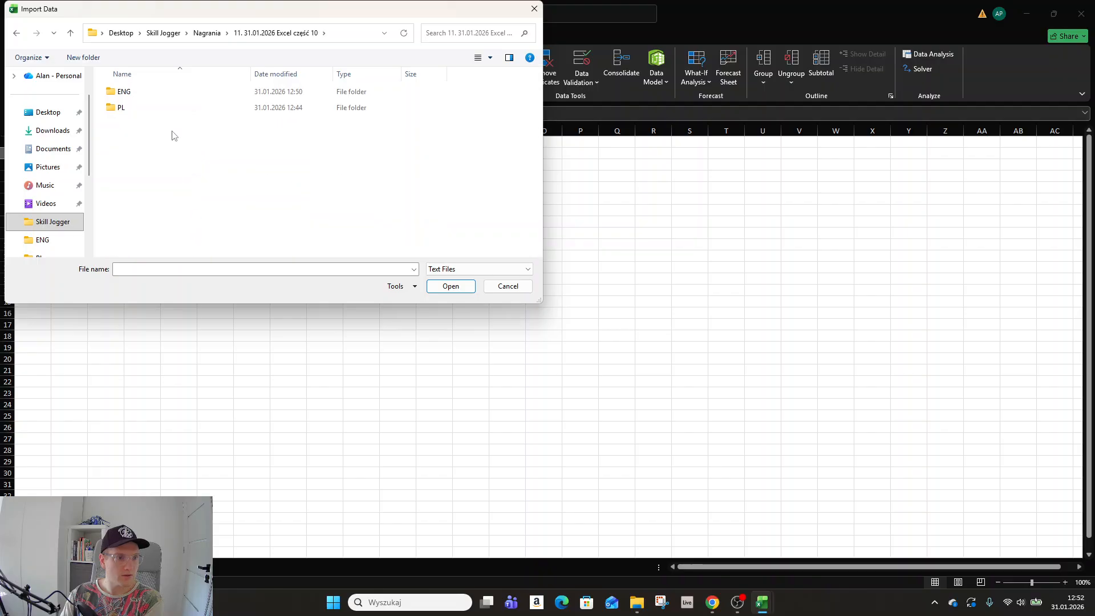
double_click(154, 92)
click(166, 92)
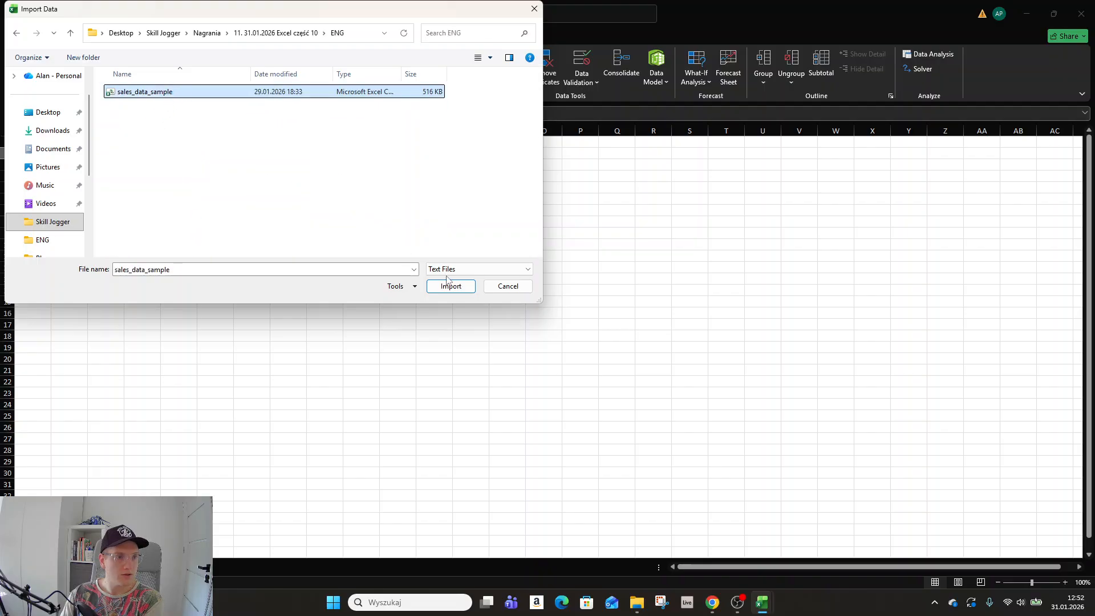
click(450, 285)
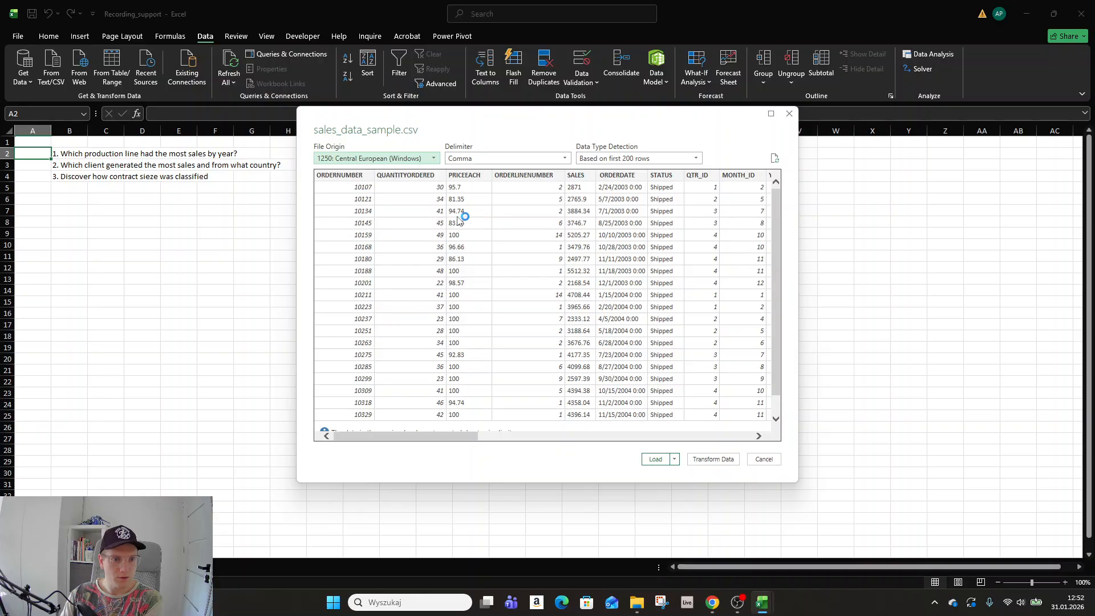
Keep 1250: Central European (Windows) origin and comma delimiter, then send the data to Power Query.
click(435, 159)
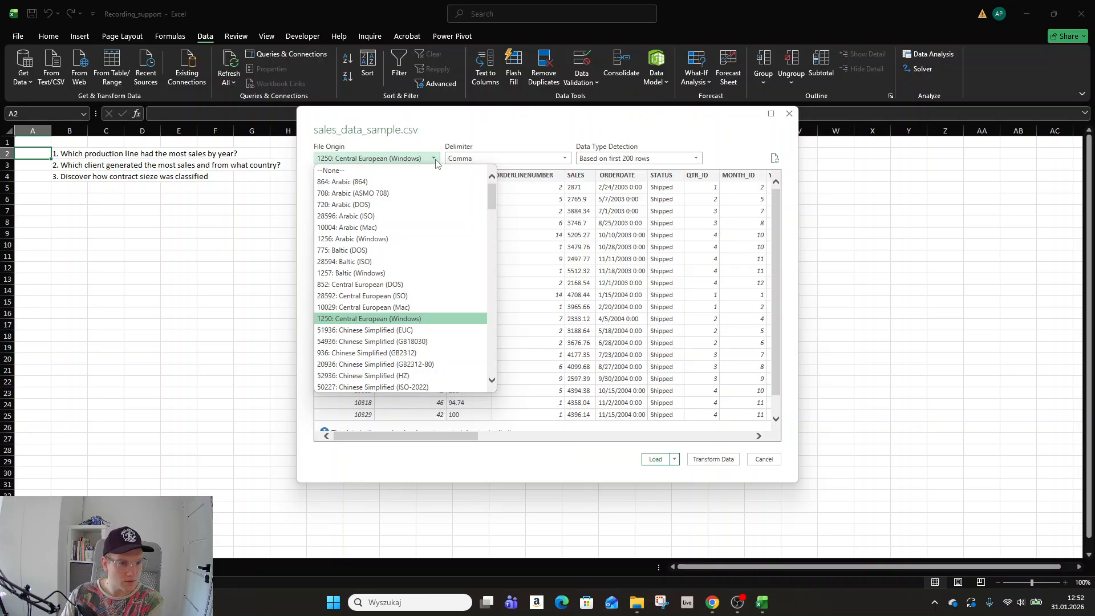
click(504, 125)
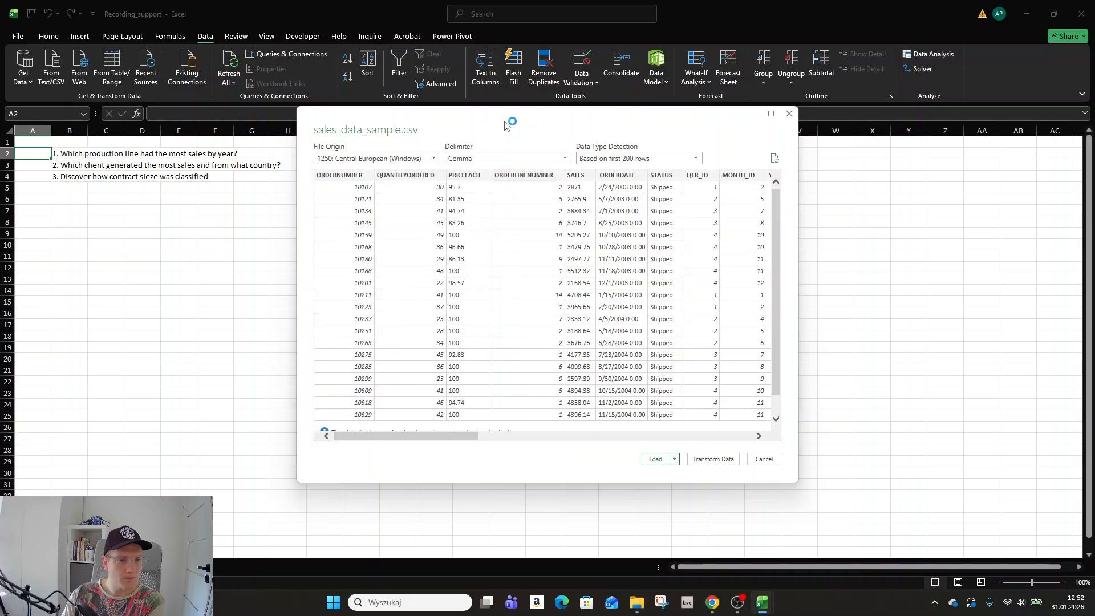
click(520, 158)
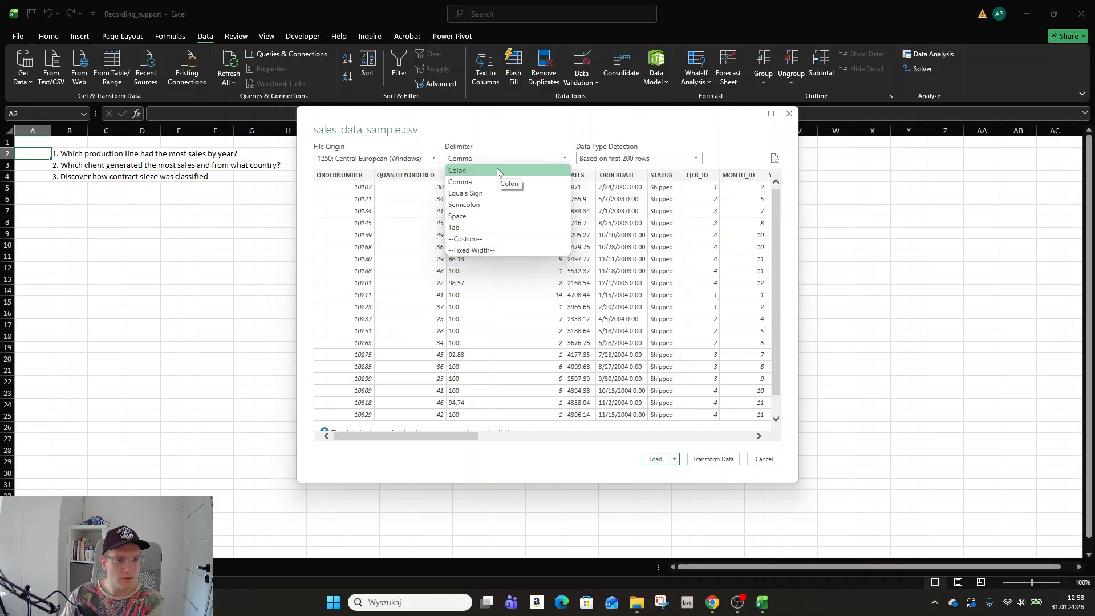
click(486, 182)
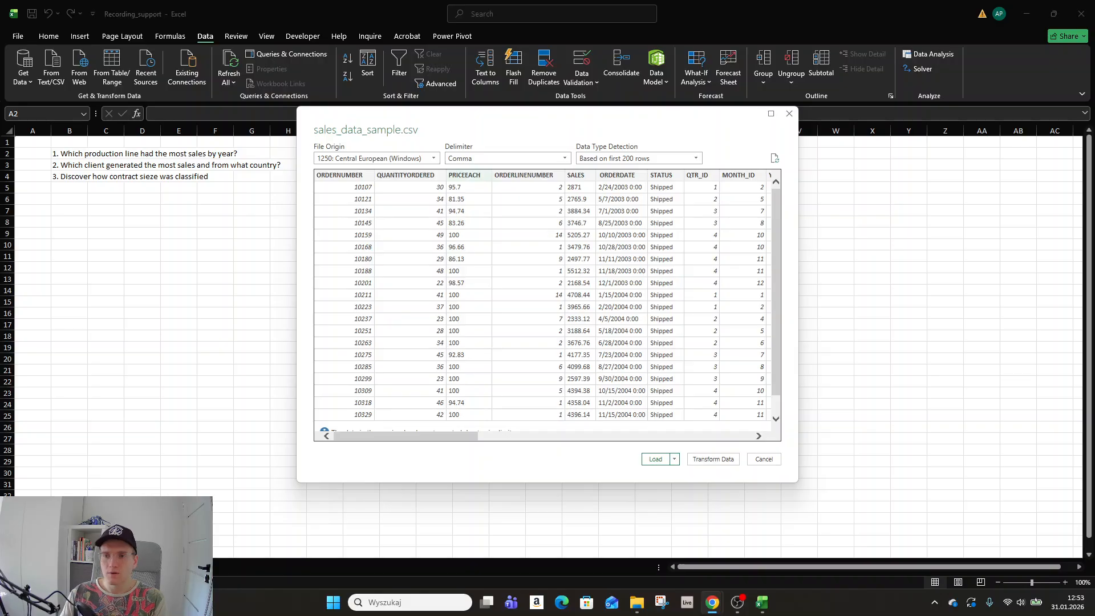
click(705, 459)
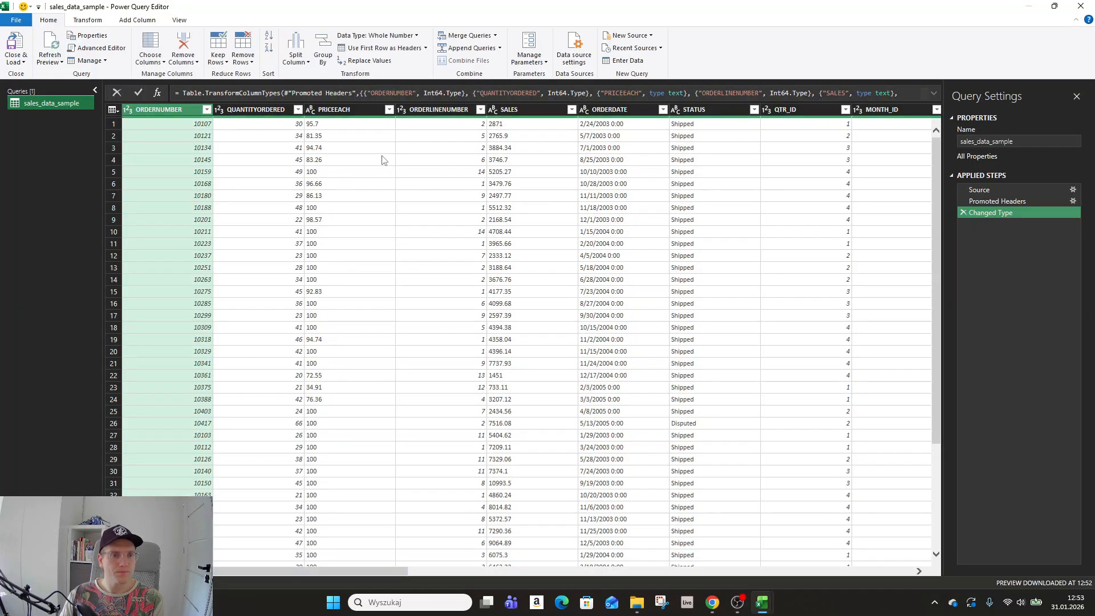
Replace '.' with ',' in the PRICEEACH and SALES columns.
click(344, 112)
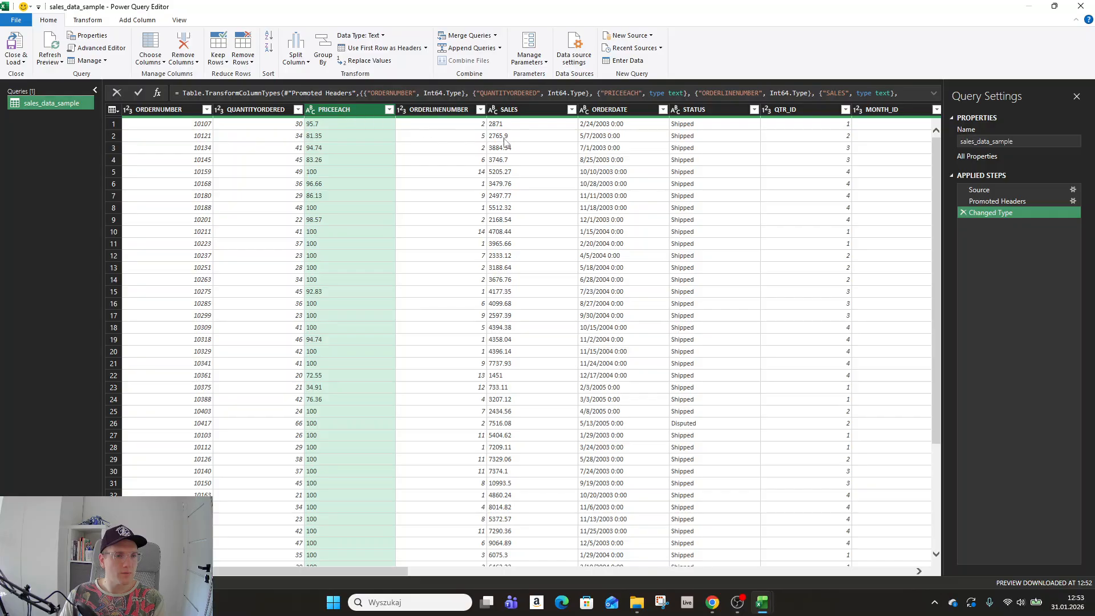
ctrl+click(528, 111)
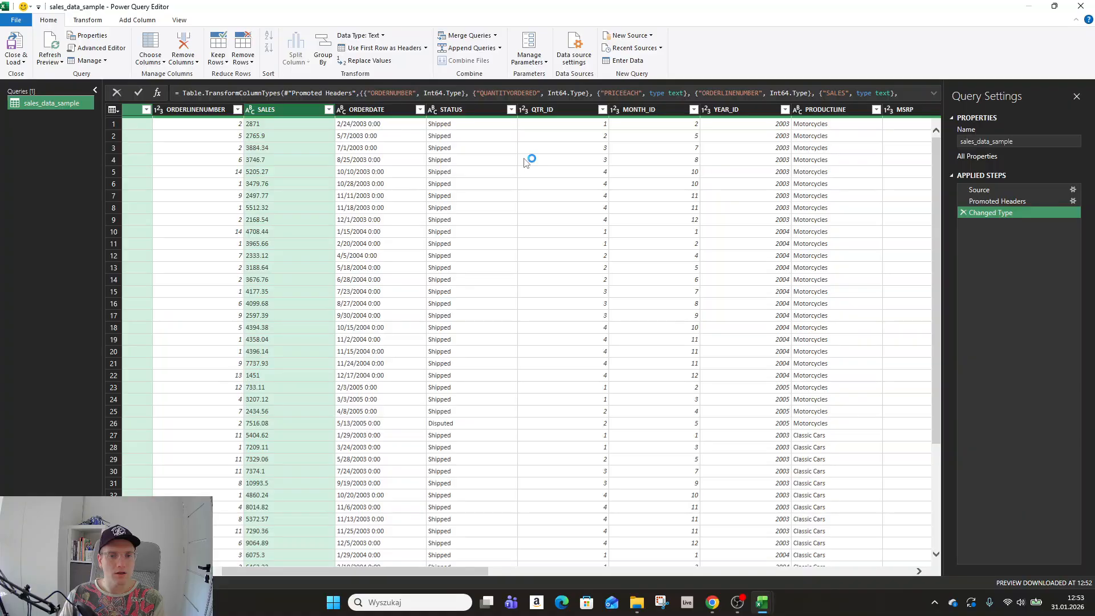
scroll(523, 159, right, 5)
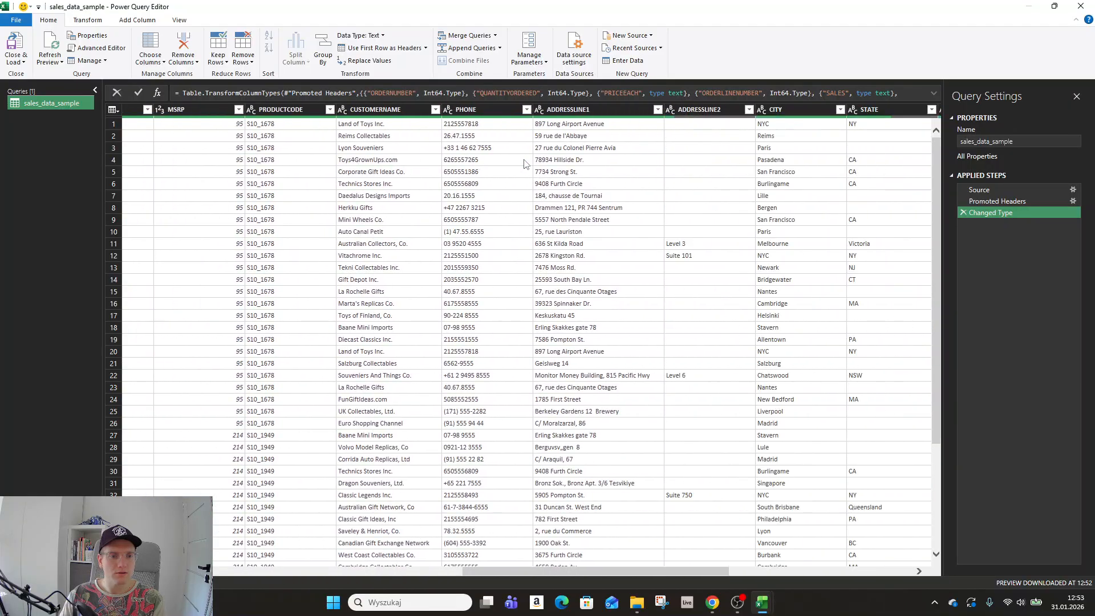
scroll(524, 160, left, 8)
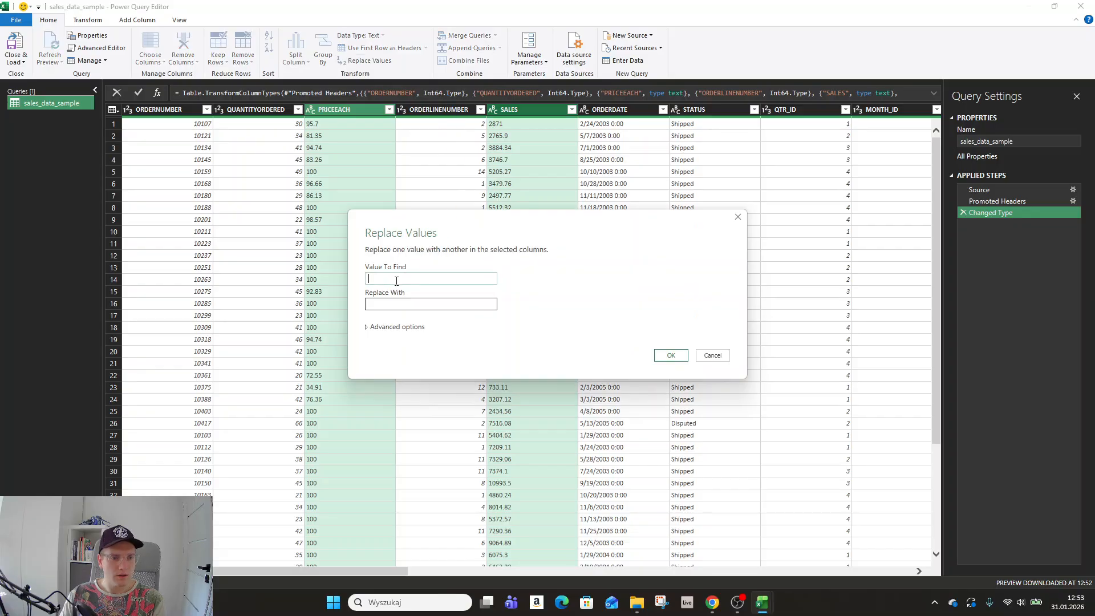
text(.)
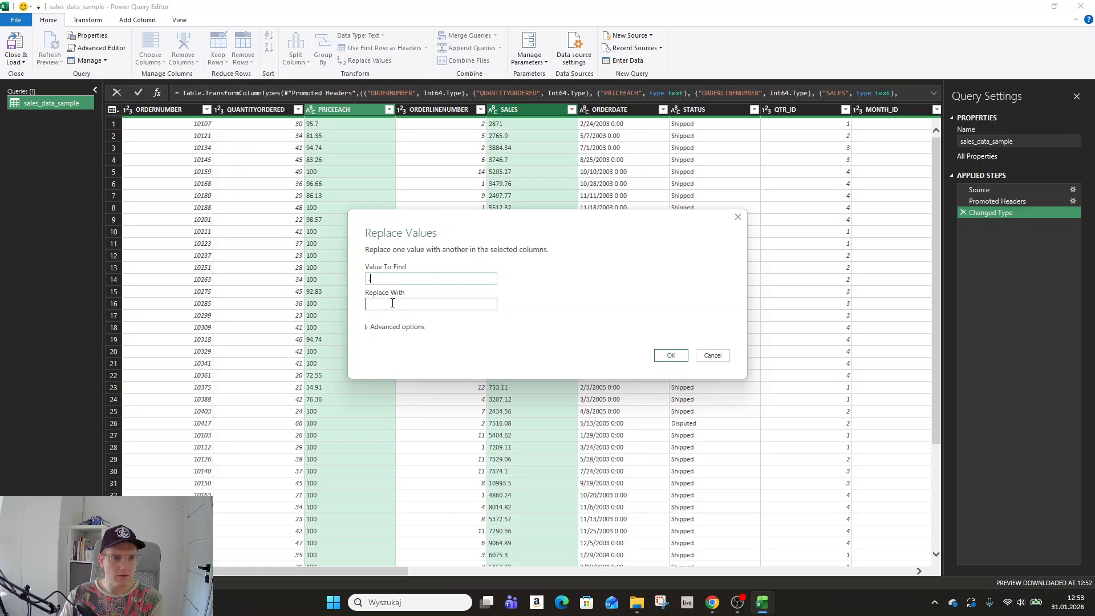
click(392, 303)
text(,)
click(681, 357)
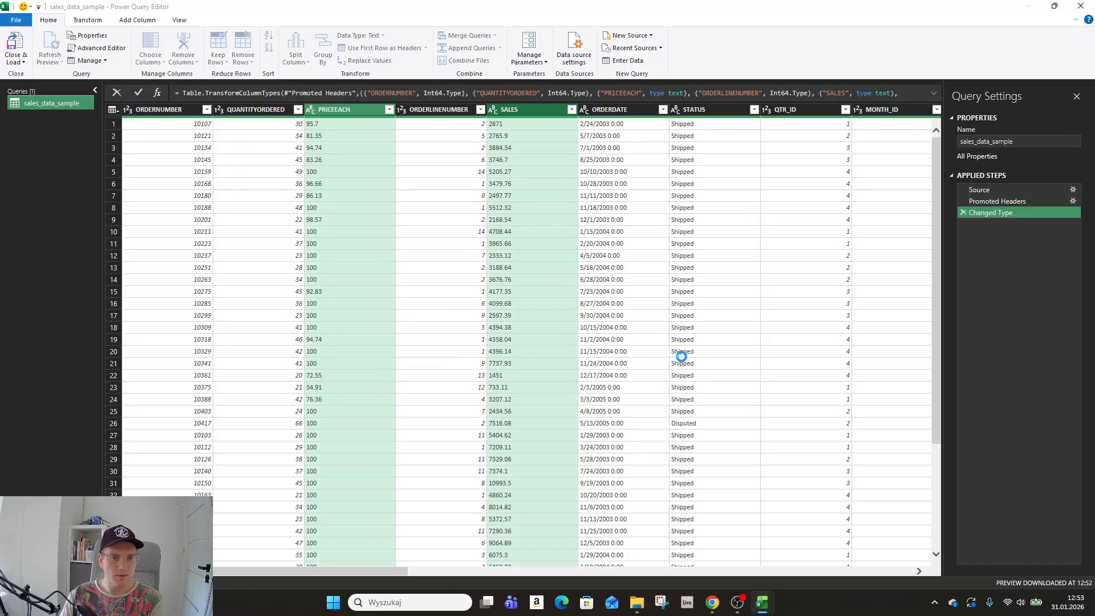
Set PRICEEACH and SALES to Decimal Number and load the query into Excel.
click(310, 111)
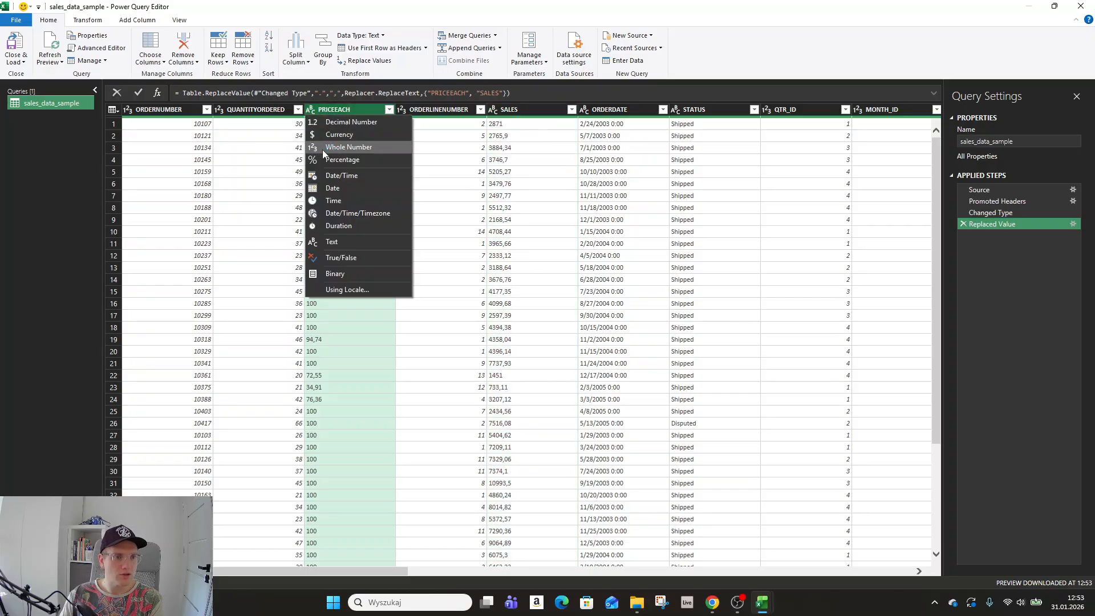
click(348, 122)
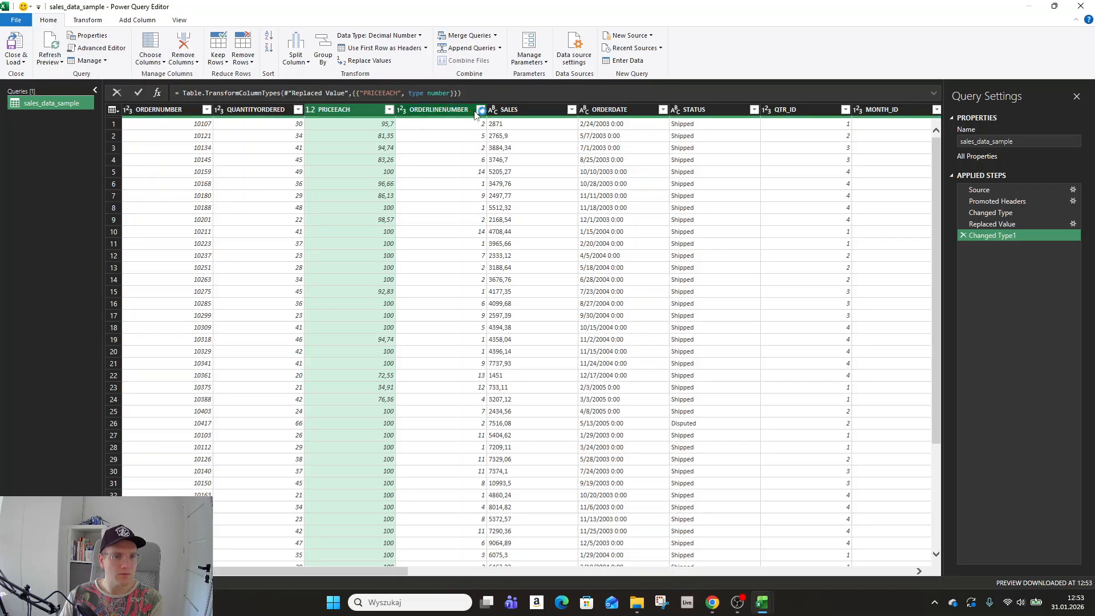
click(492, 109)
click(504, 122)
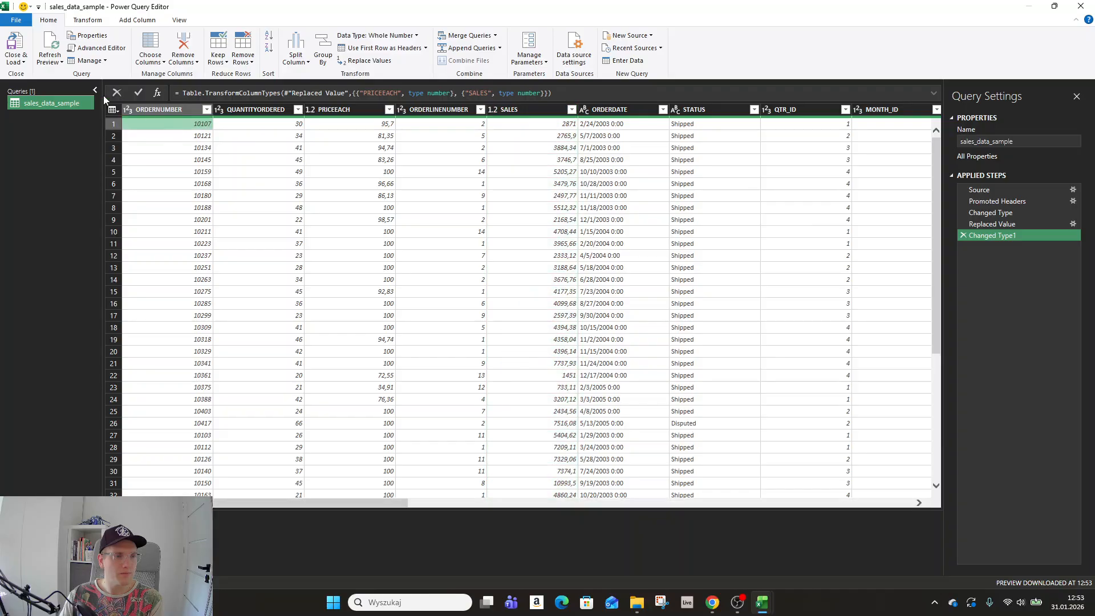
click(15, 45)
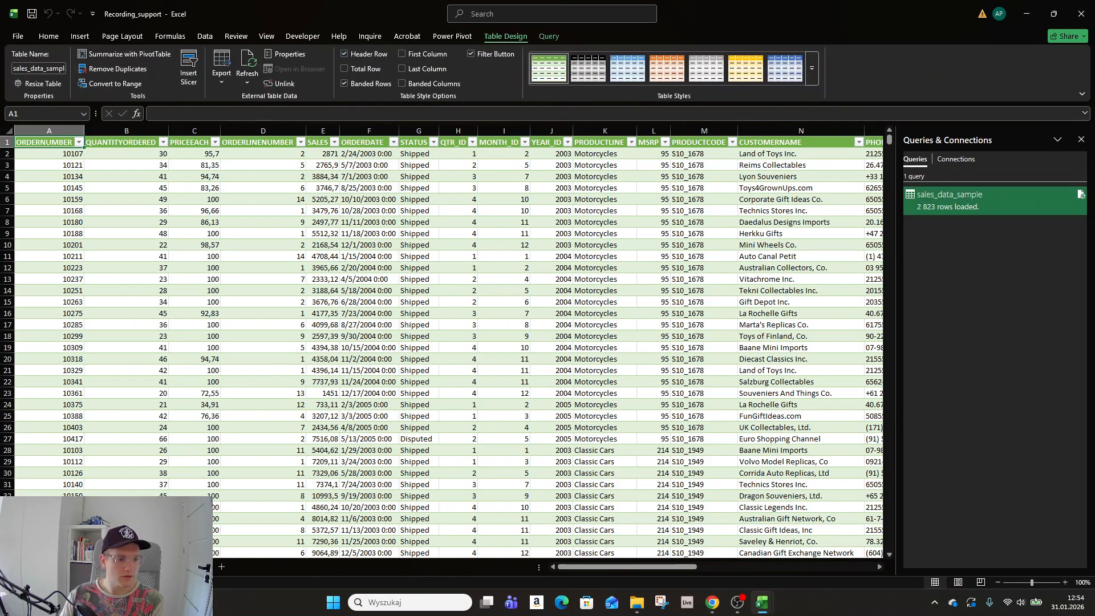
Check the Query and Table Design tabs, then widen the PRICEEACH column slightly.
click(548, 37)
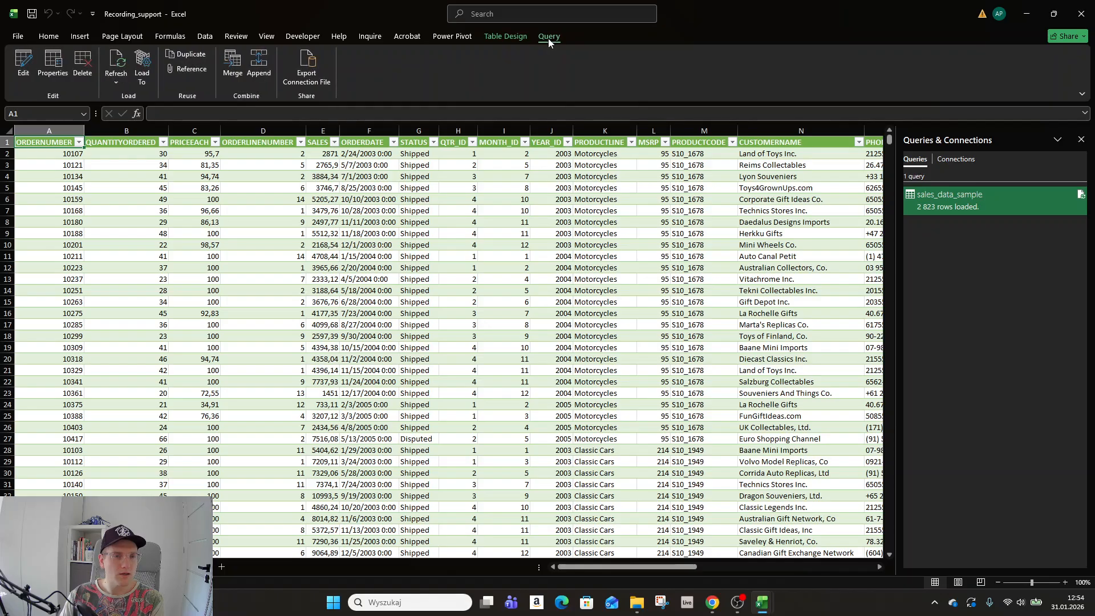
click(505, 36)
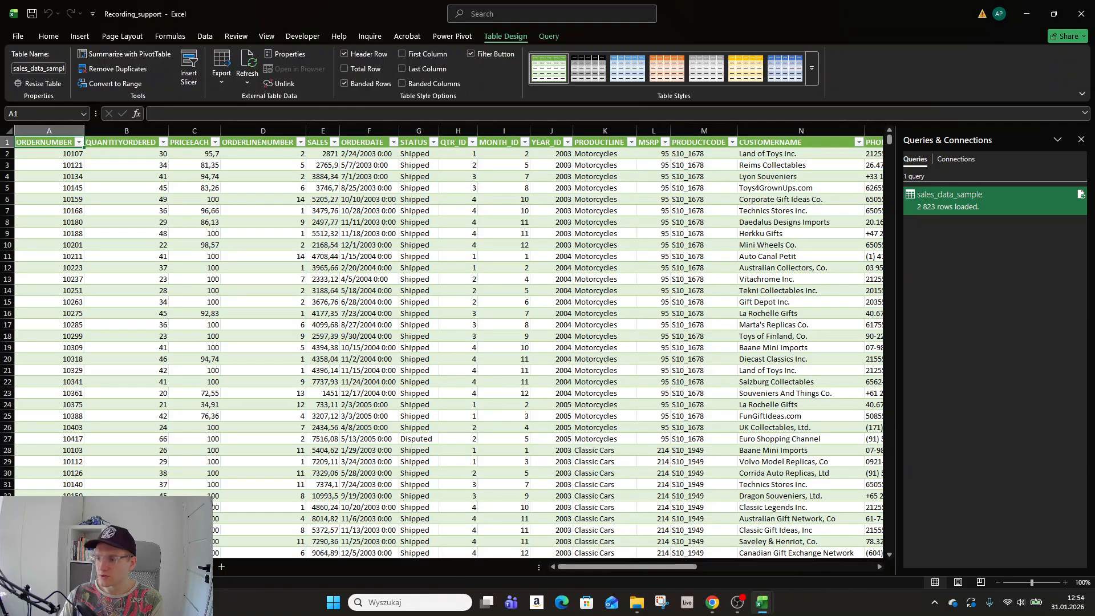
key(super+d)
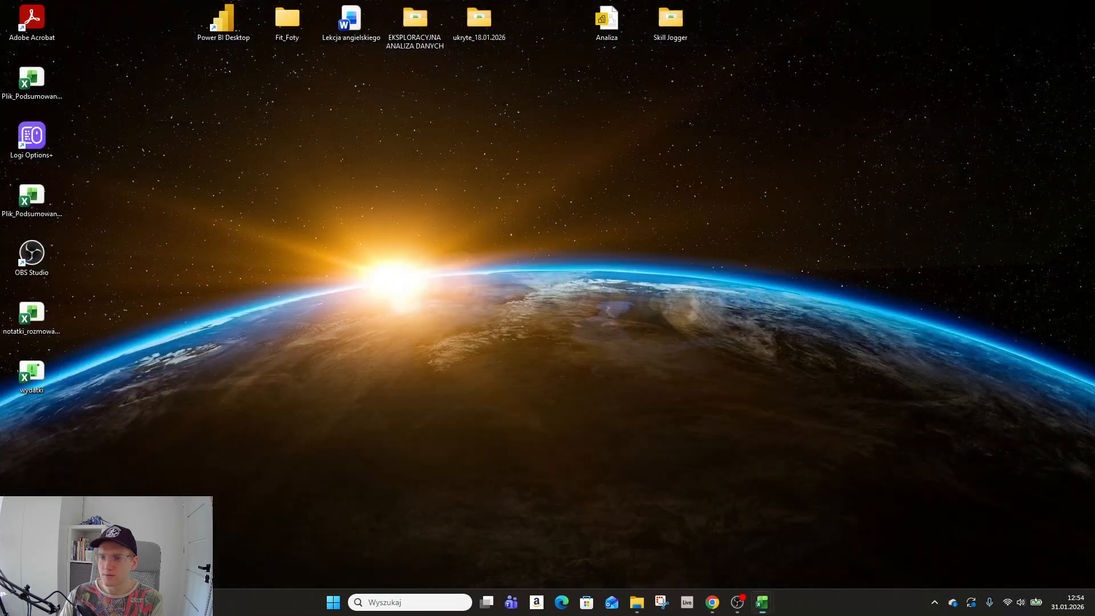
key(super+d)
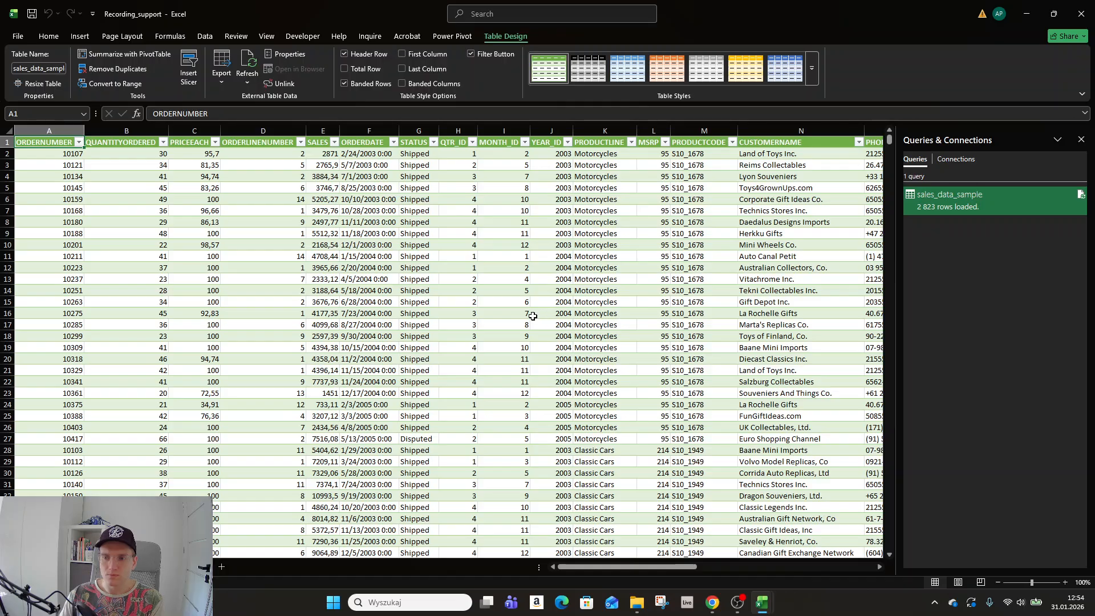
click(489, 286)
click(251, 165)
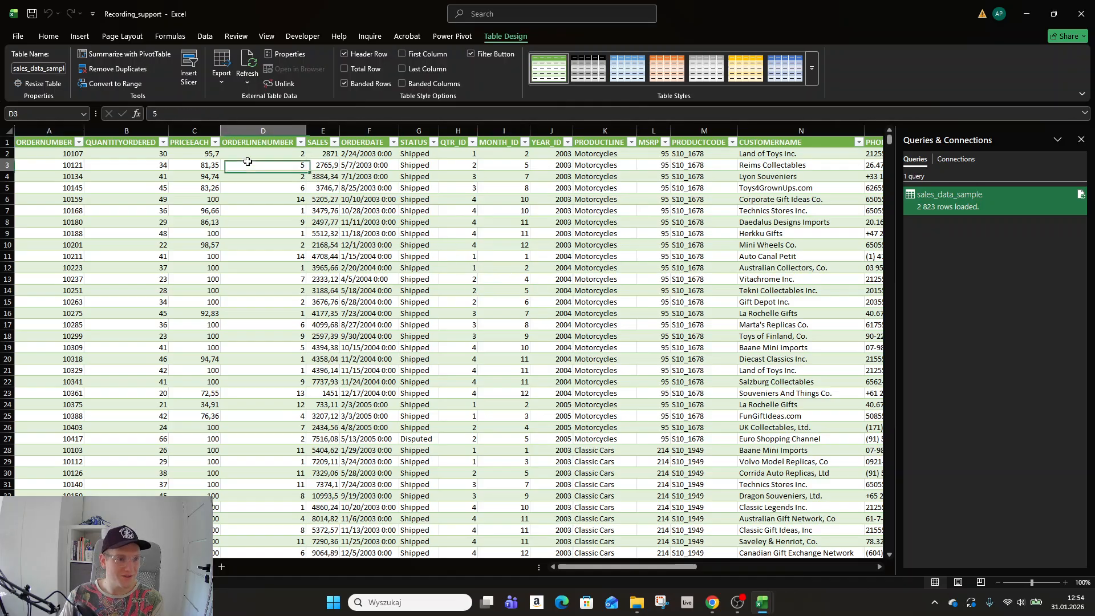
drag(220, 130, 230, 128)
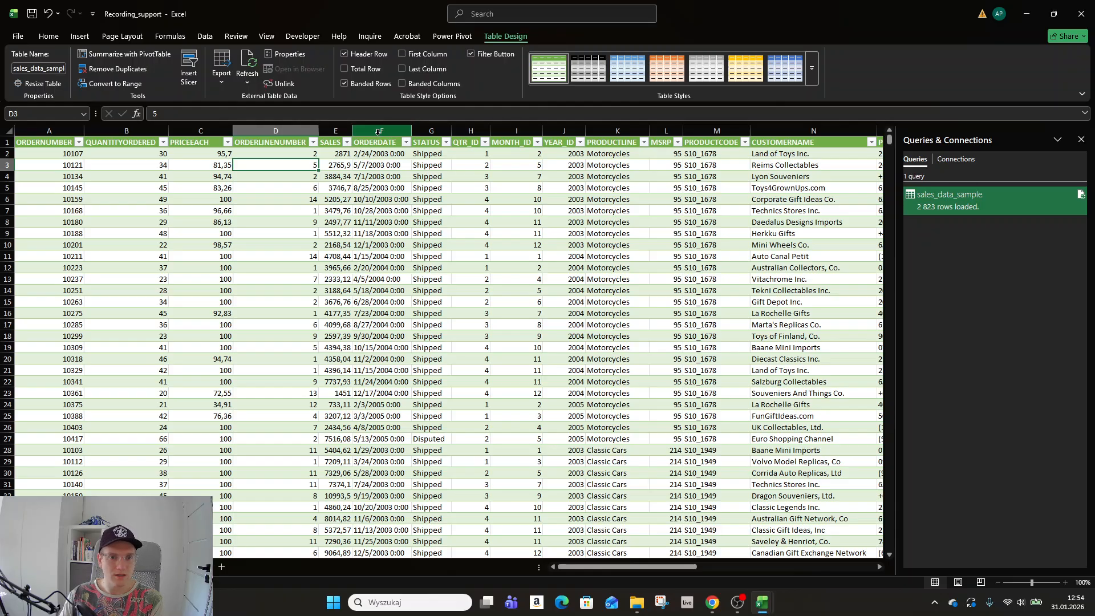
Insert a 'Discount %' column before ORDERDATE and autofit its width.
click(379, 133)
right_click(383, 136)
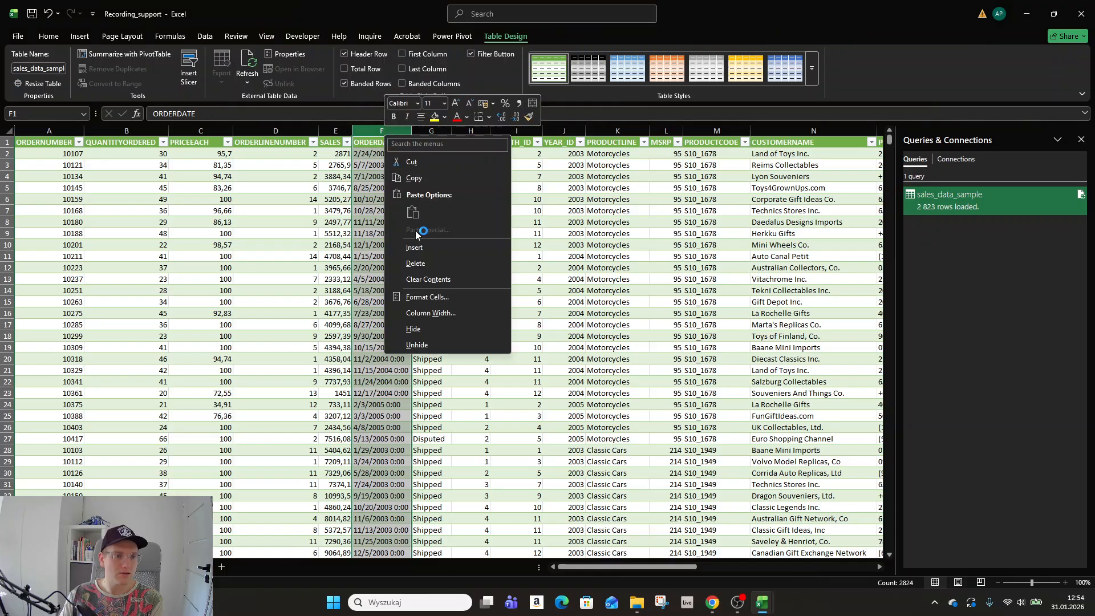
click(439, 248)
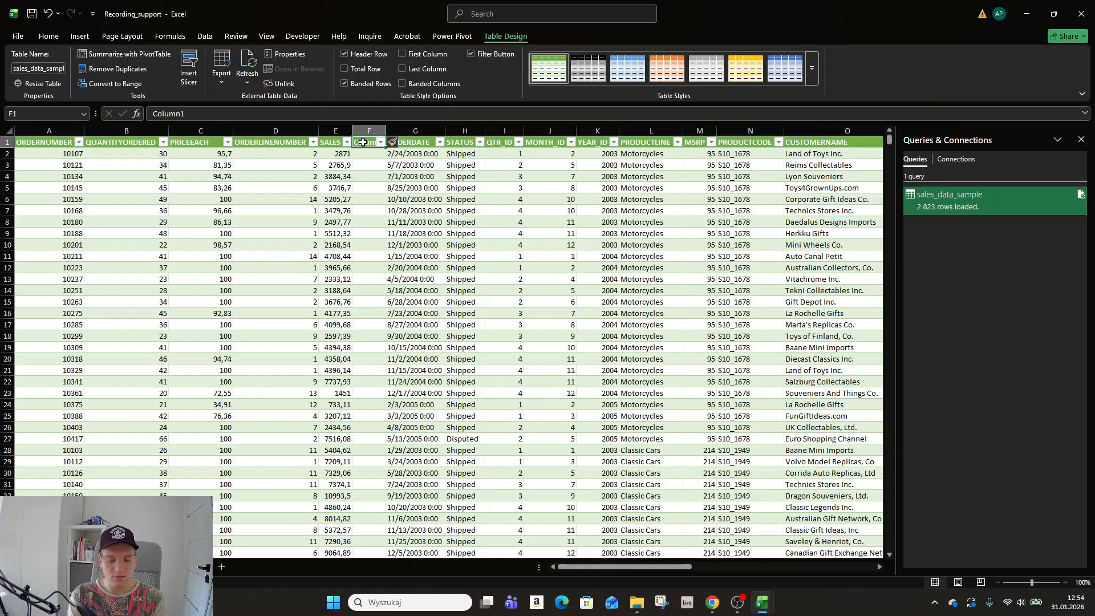
text(Discount)
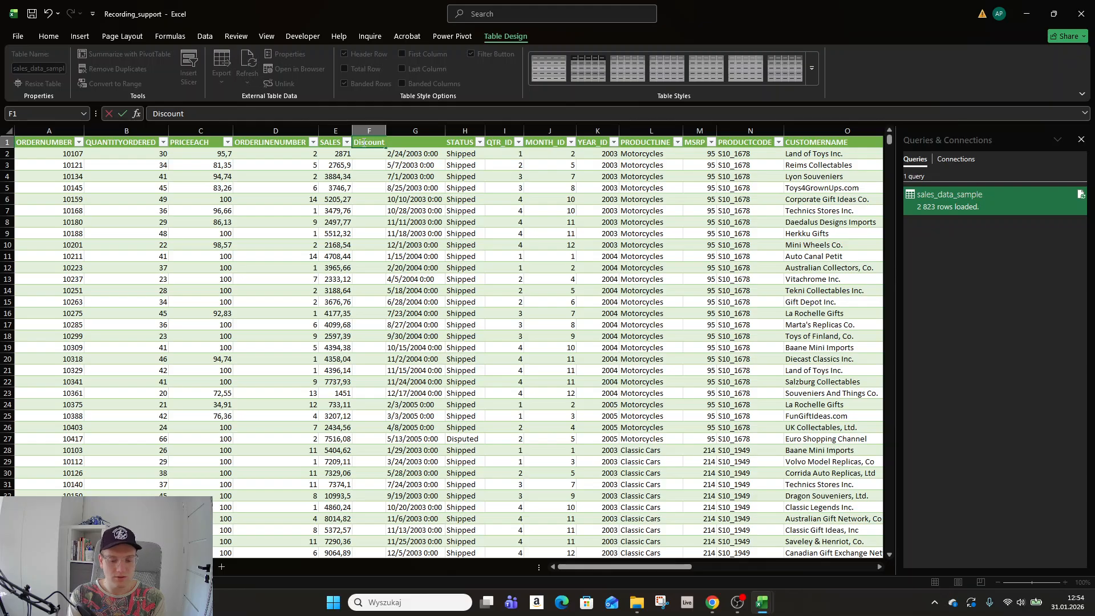
text( %)
key(Return)
double_click(386, 130)
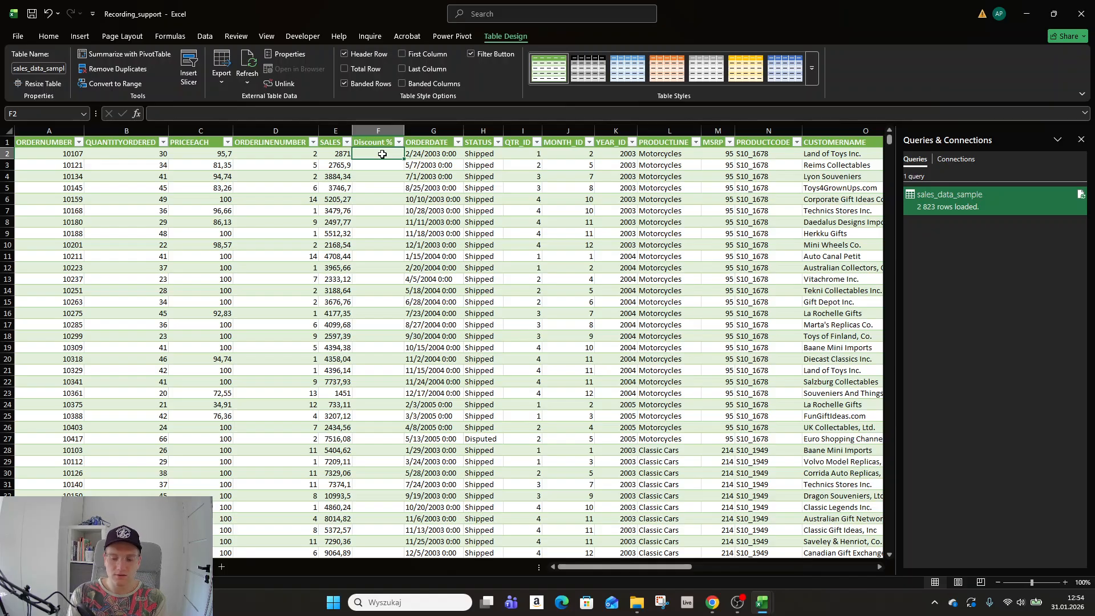
Fill the Discount % column with =RAND() and select all its values.
text(=)
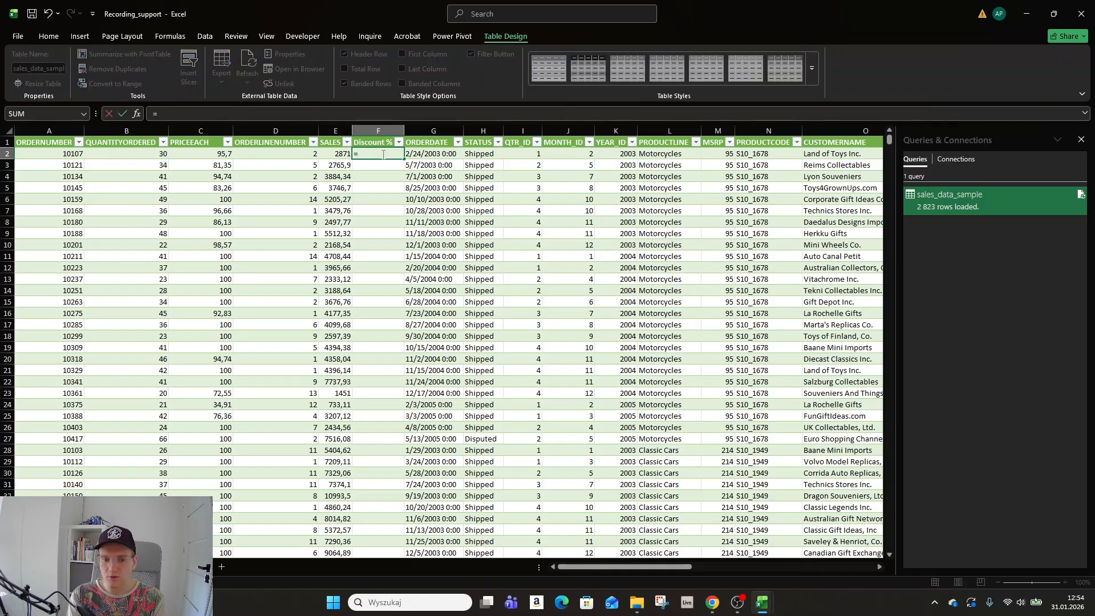
text(rand)
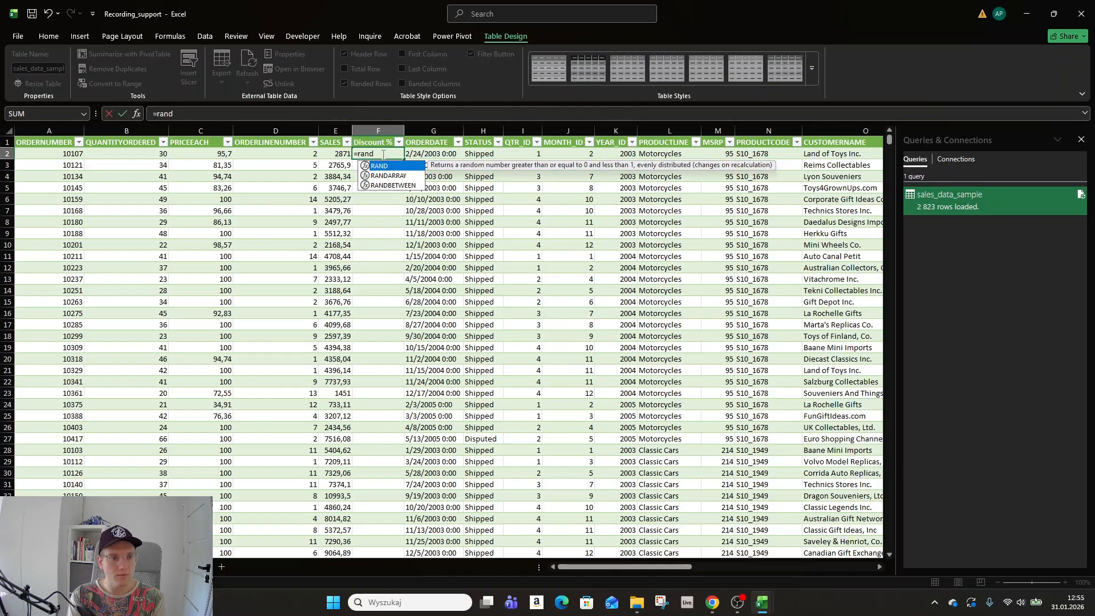
key(Tab)
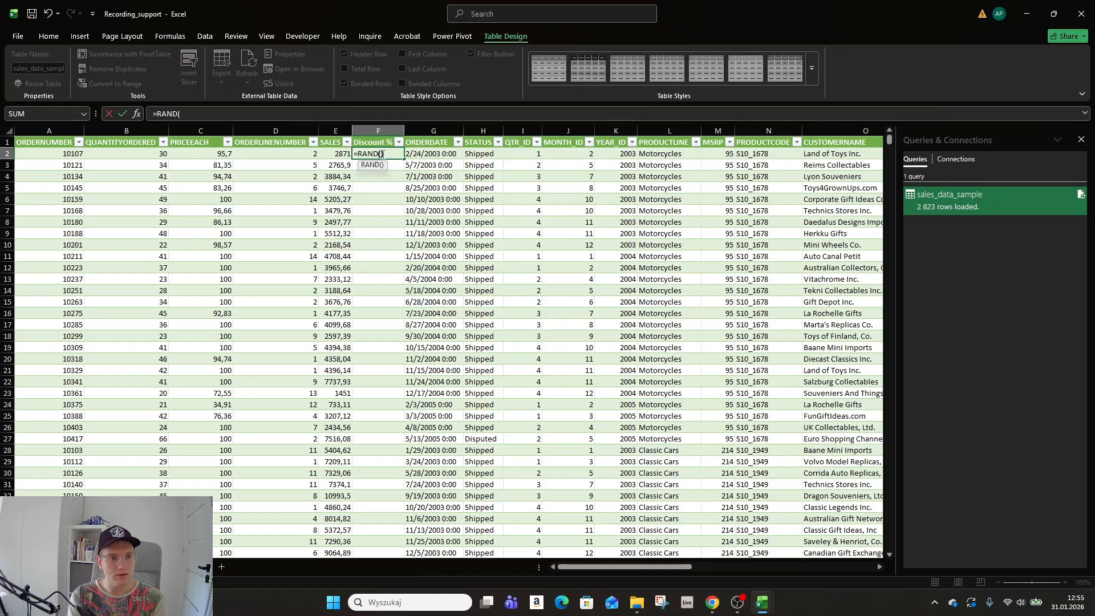
key(Return)
key(Up)
key(Up)
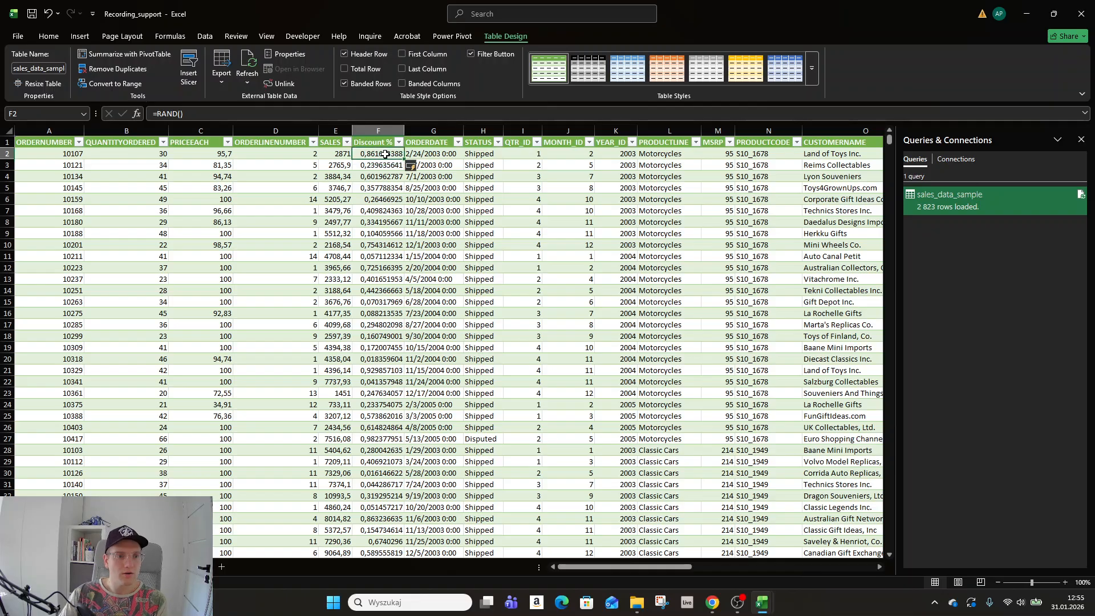
click(385, 154)
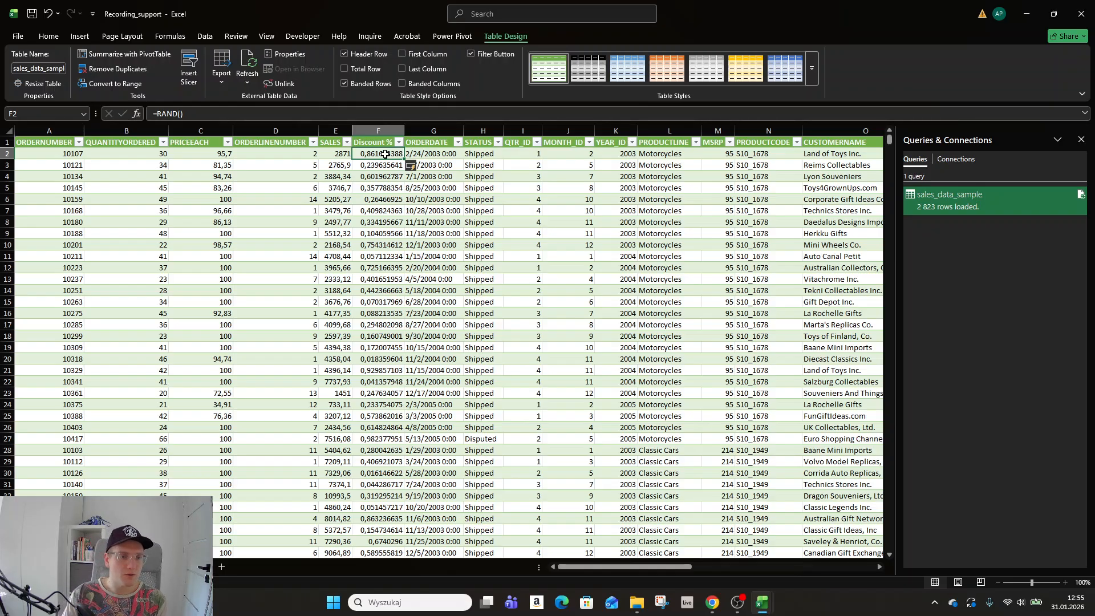
key(ctrl+shift+Down)
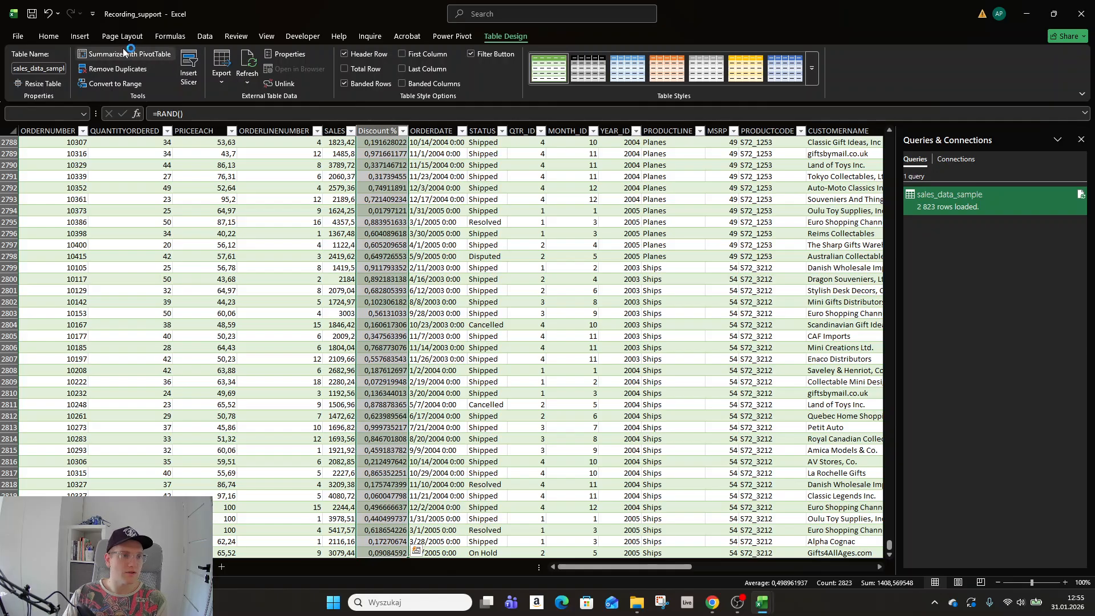
Format Discount % as percentages and replace its RAND formulas with pasted fixed values.
click(49, 36)
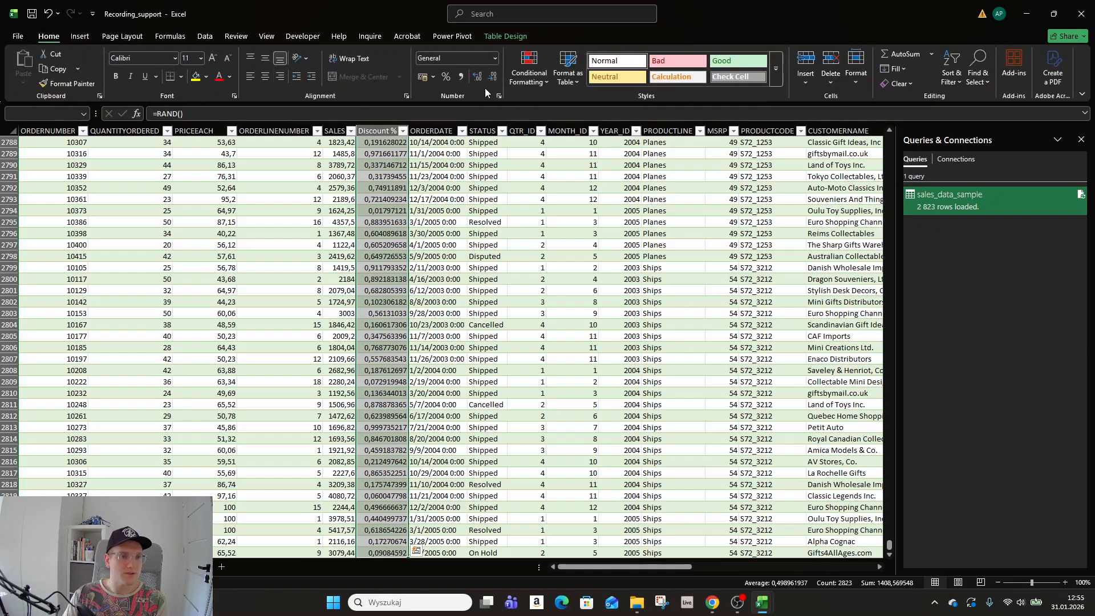
click(446, 77)
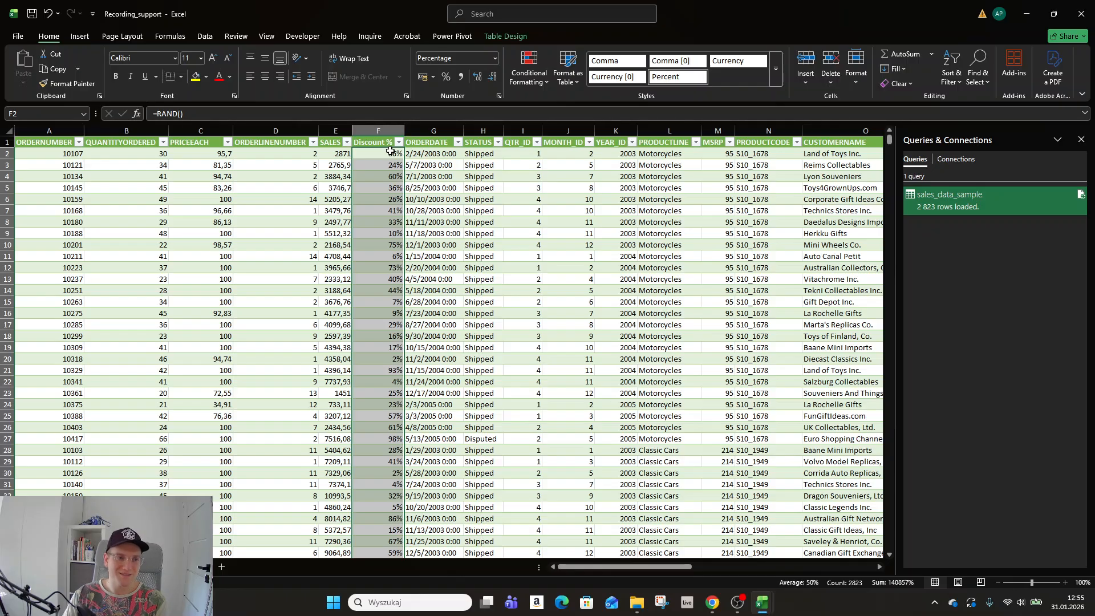
key(ctrl+c)
right_click(394, 156)
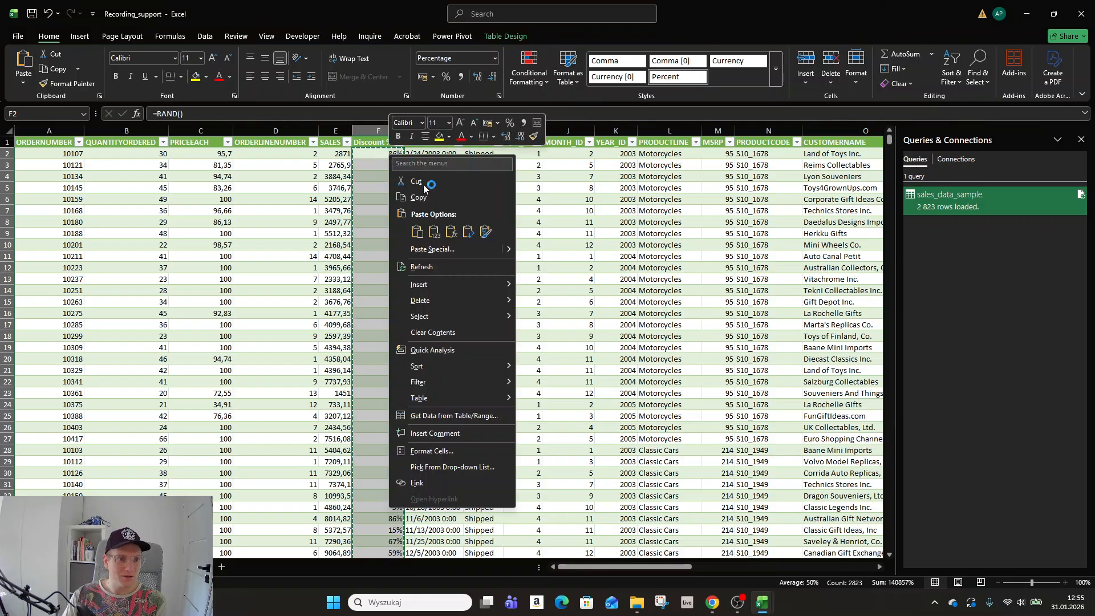
click(433, 232)
key(Escape)
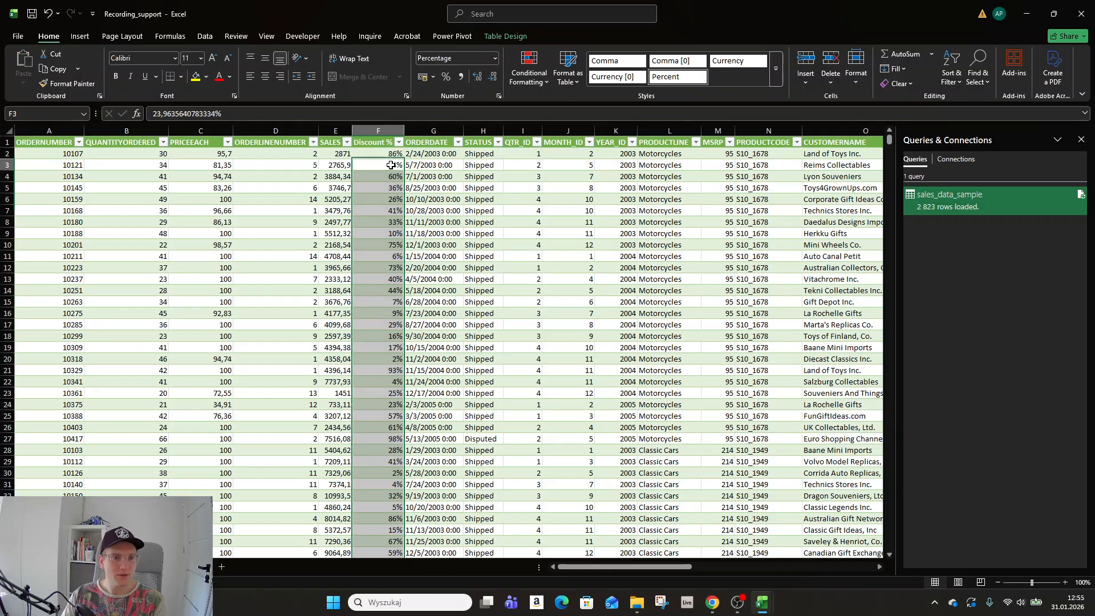
click(399, 165)
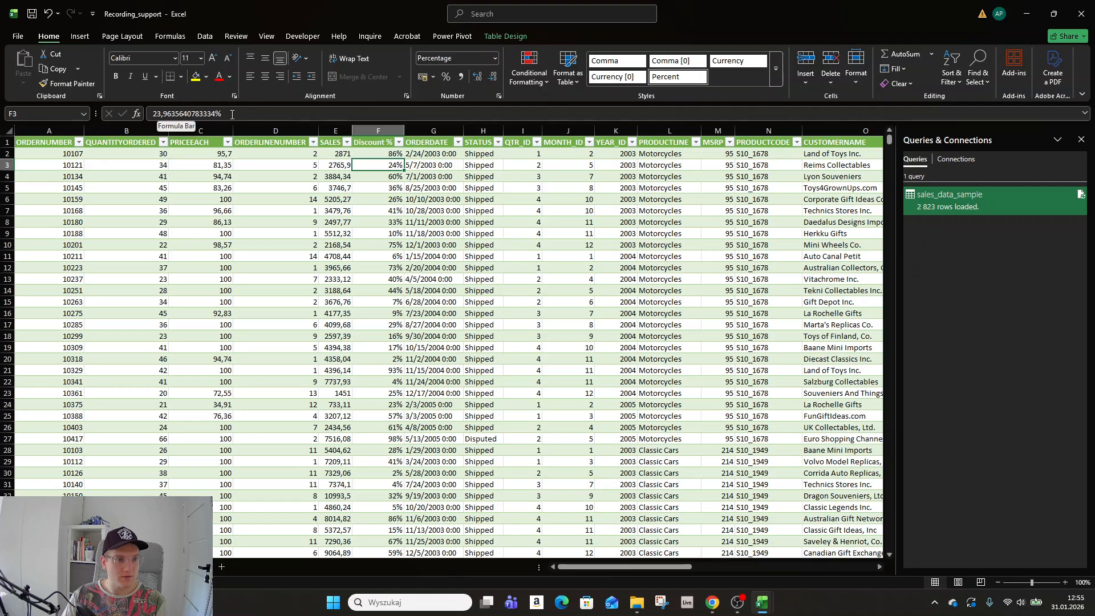
click(381, 201)
click(393, 155)
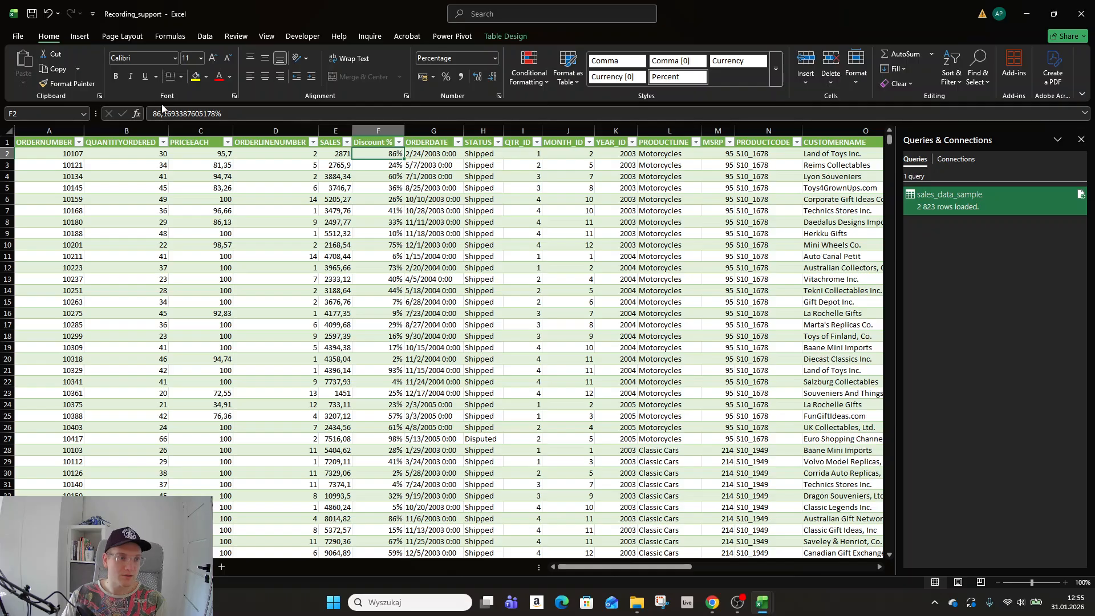
Insert an empty Column1 right after the Discount % column.
right_click(437, 132)
click(478, 245)
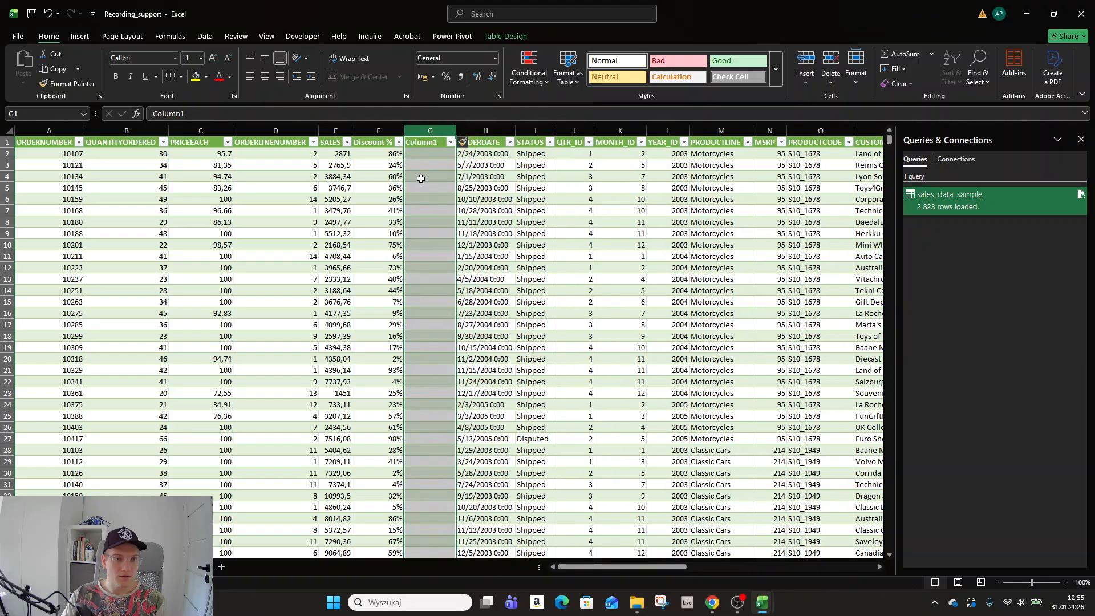
click(425, 144)
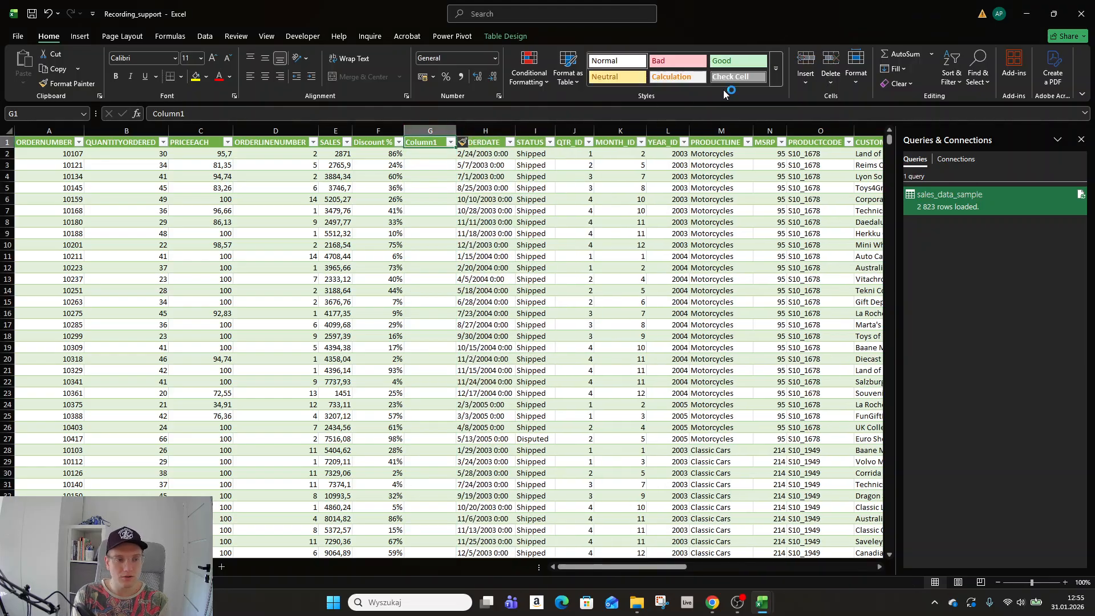
key(Left)
key(Down)
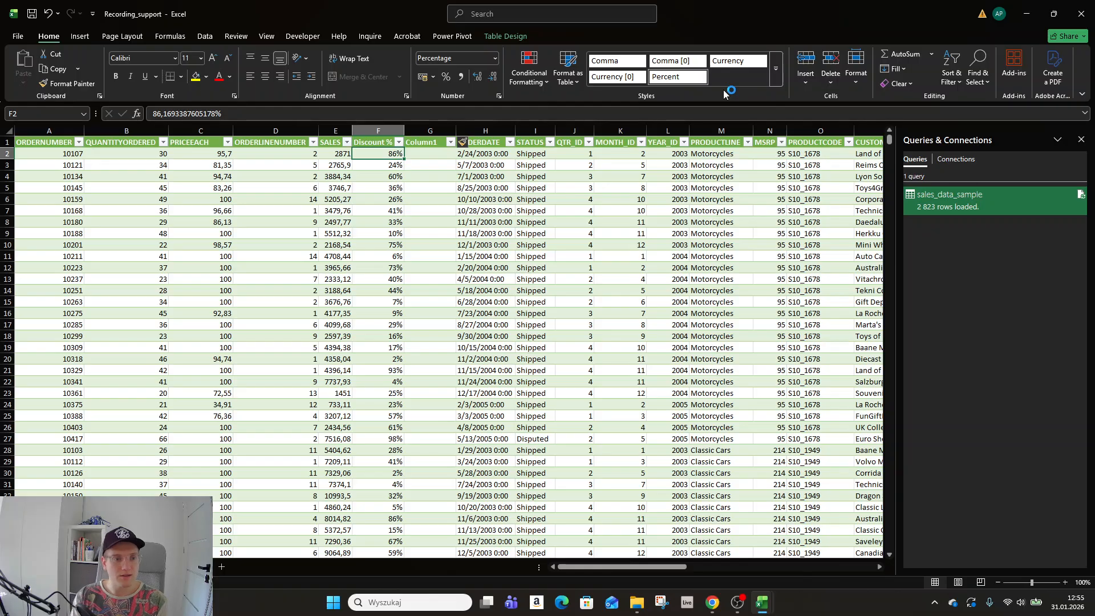
click(435, 154)
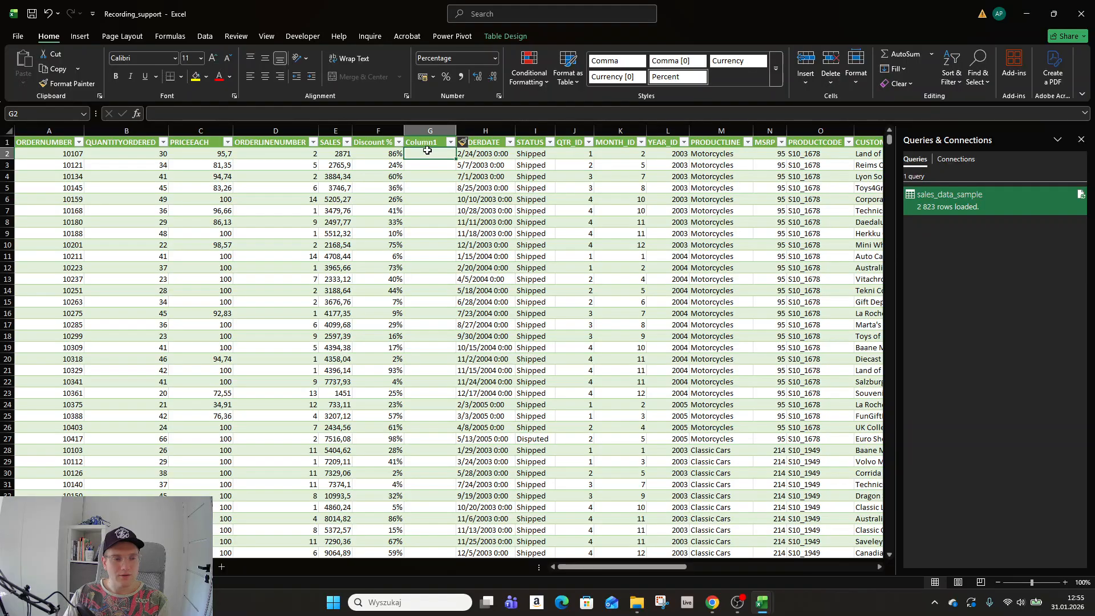
Rename the SALES header to 'Gross SALES', autofit column E, and begin a formula in G2.
click(335, 142)
click(153, 114)
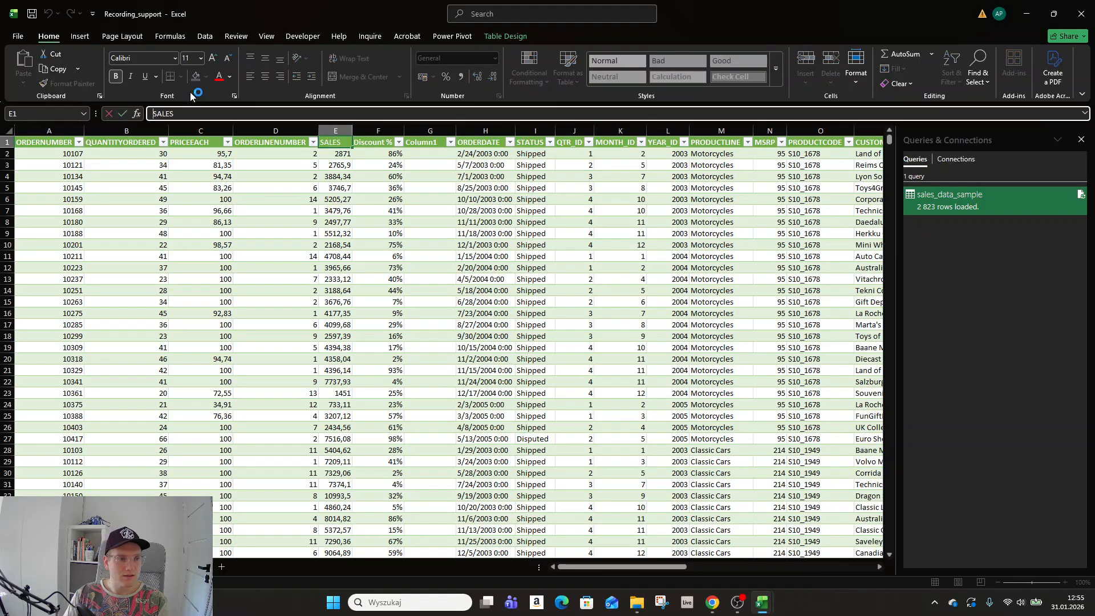
text(Gross)
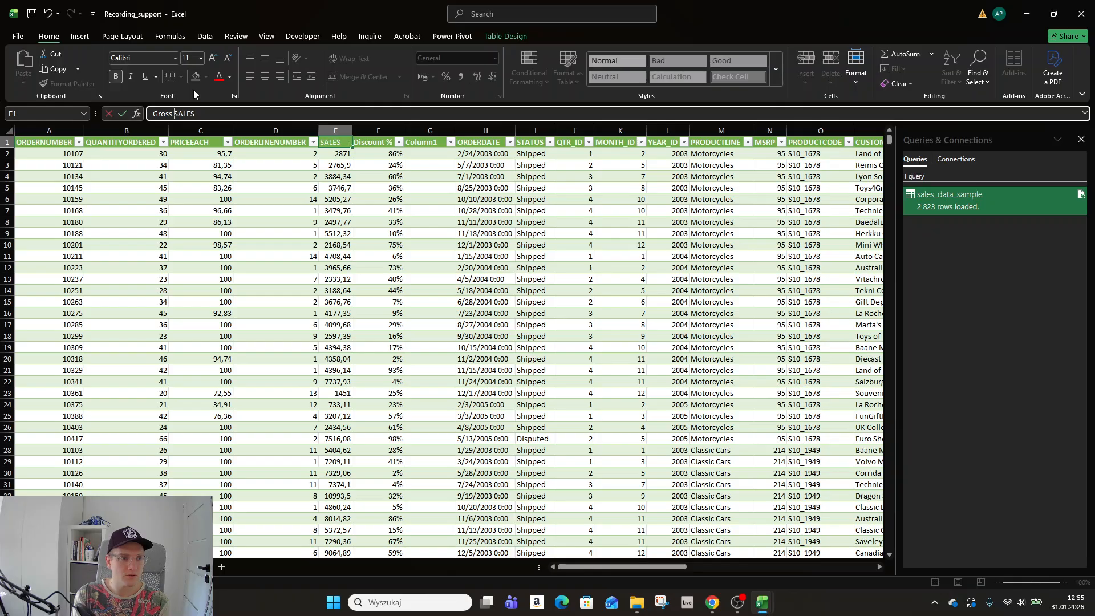
key(Tab)
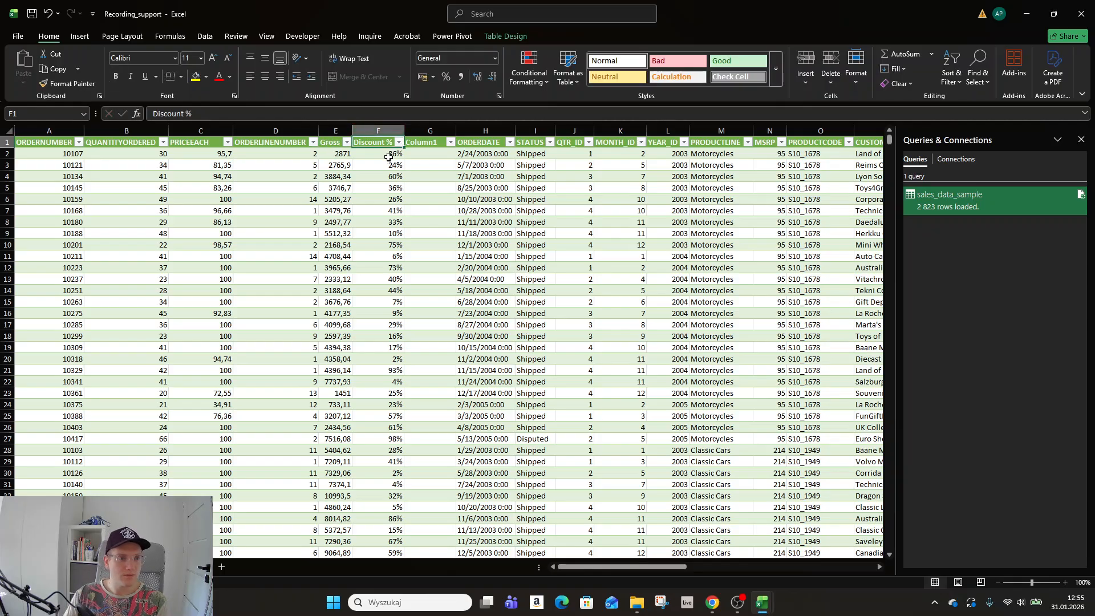
double_click(352, 131)
click(452, 155)
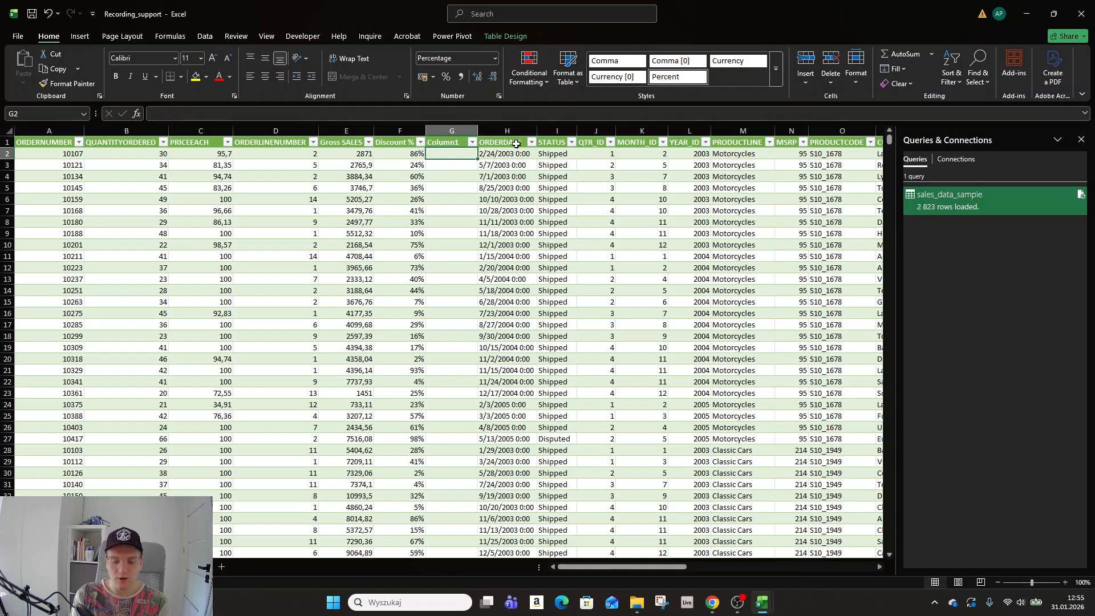
text(=)
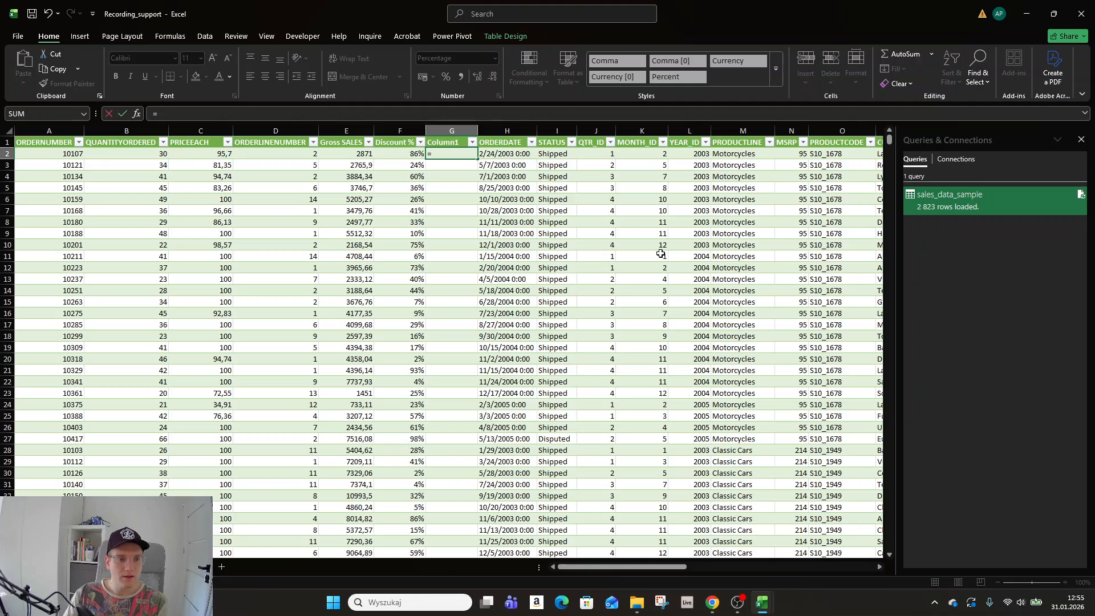
Enter =[@[Gross SALES]]-([@[Gross SALES]]*[@[Discount %]]) in G2 to fill the column.
click(353, 155)
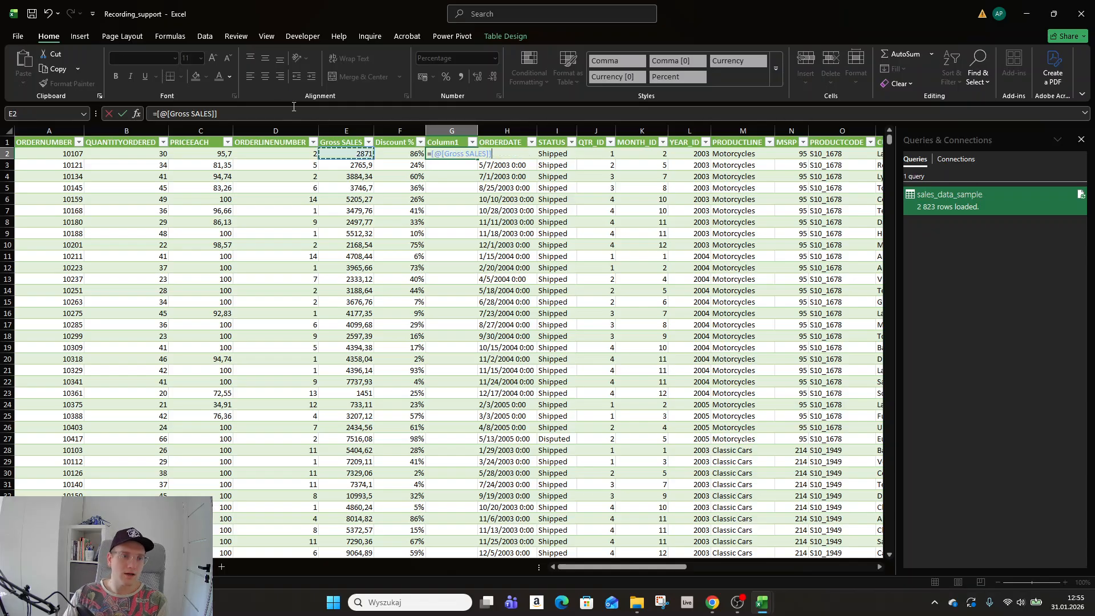
click(248, 113)
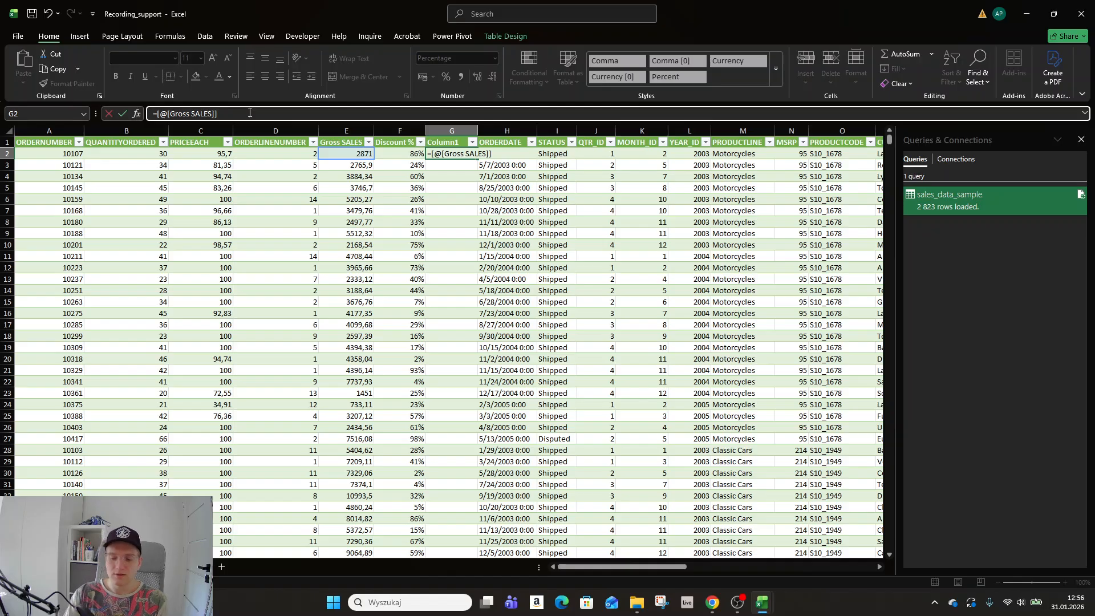
text(-()
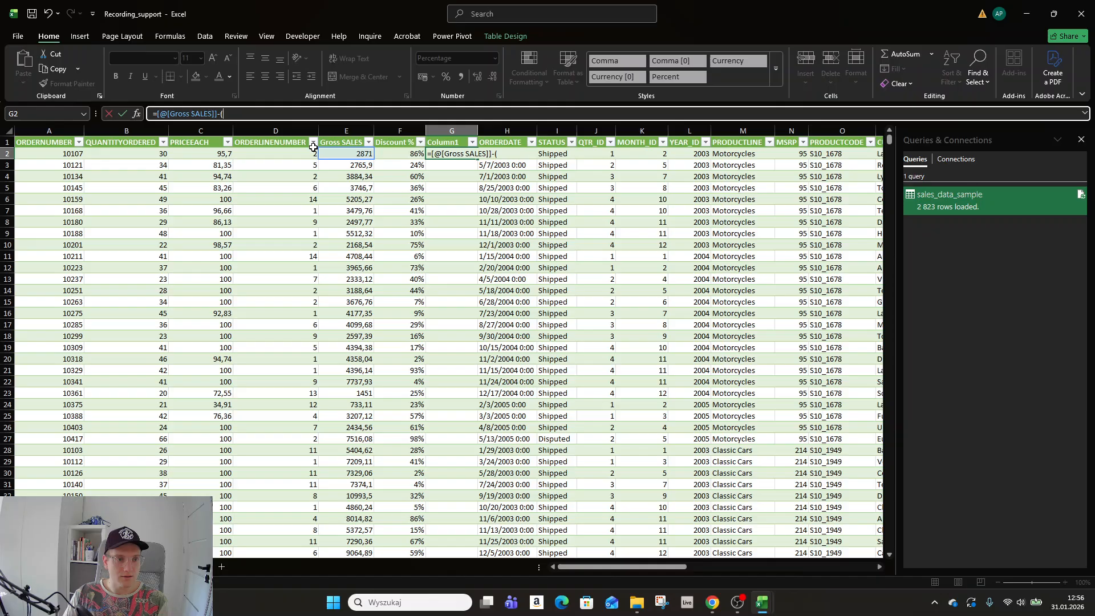
click(336, 151)
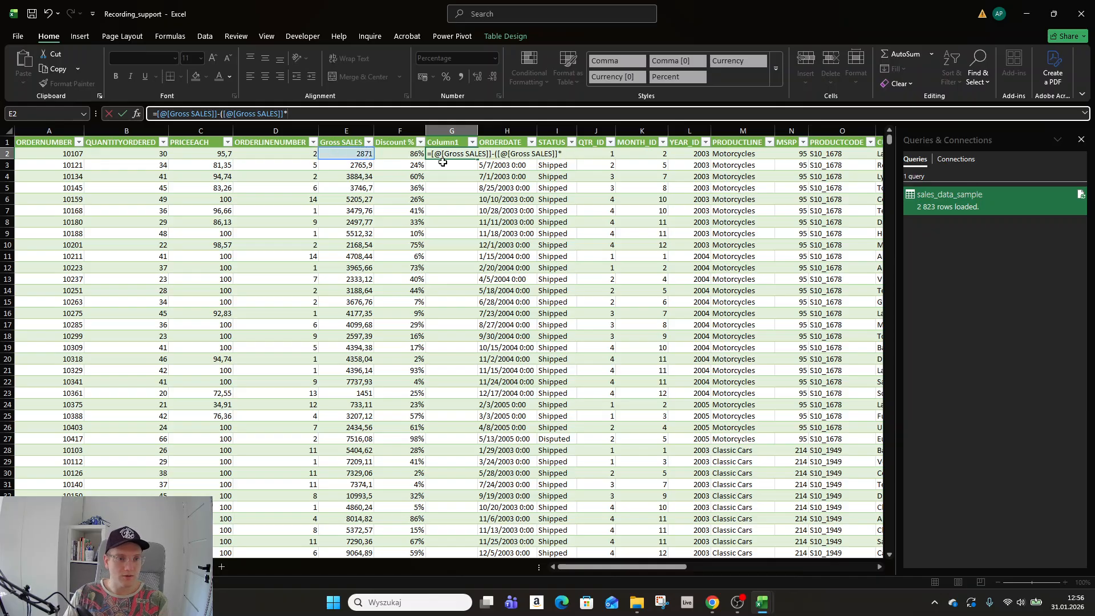
text(*)
click(406, 154)
text())
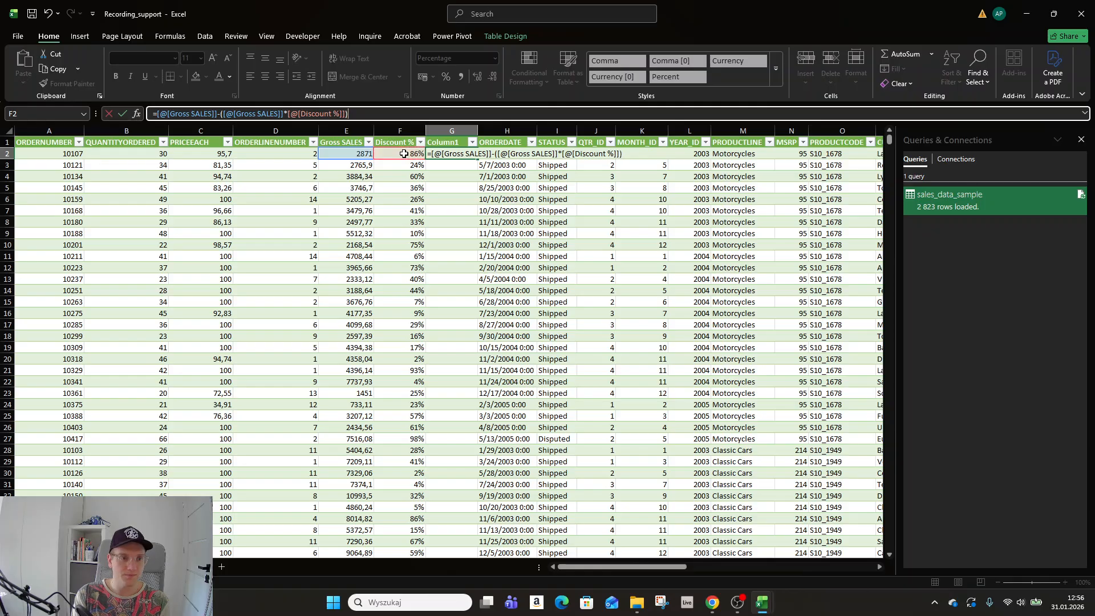
key(Return)
Give column G the Number format, showing values like 397,08.
click(451, 130)
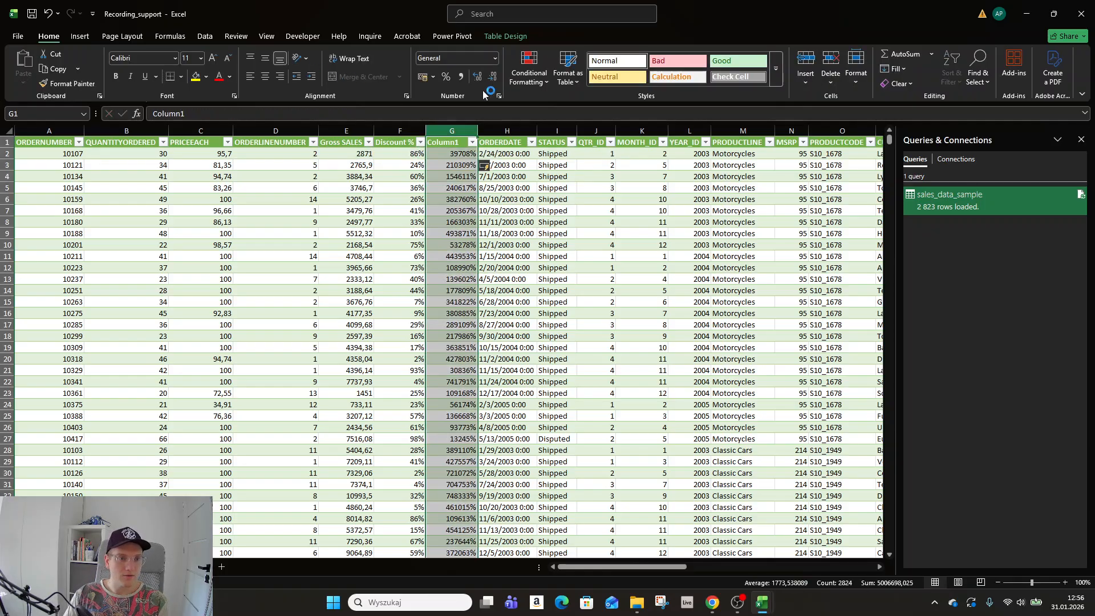
click(495, 60)
click(481, 100)
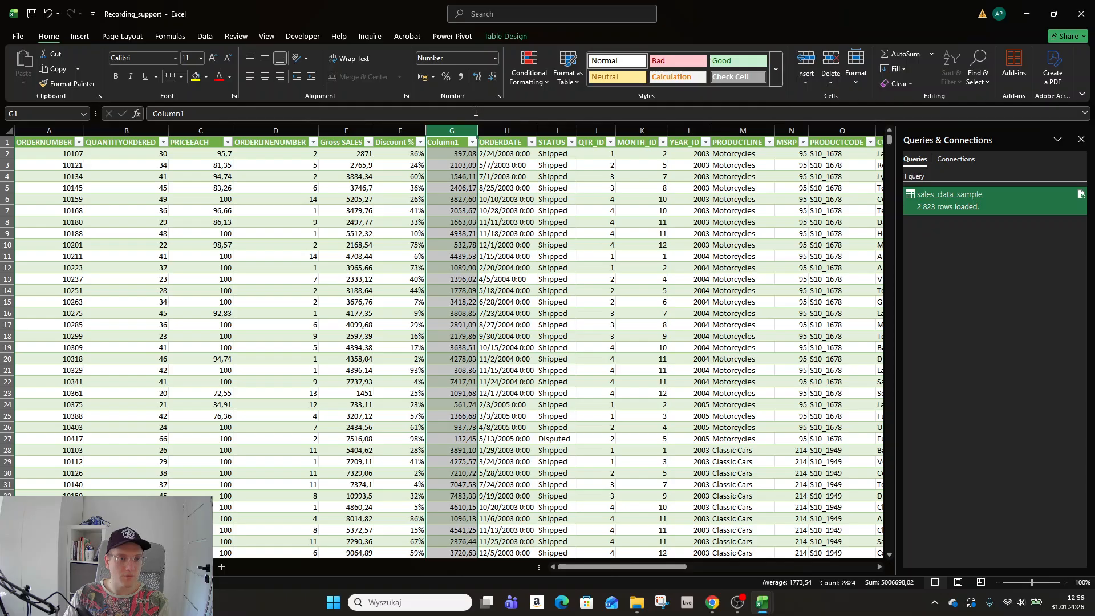
click(450, 154)
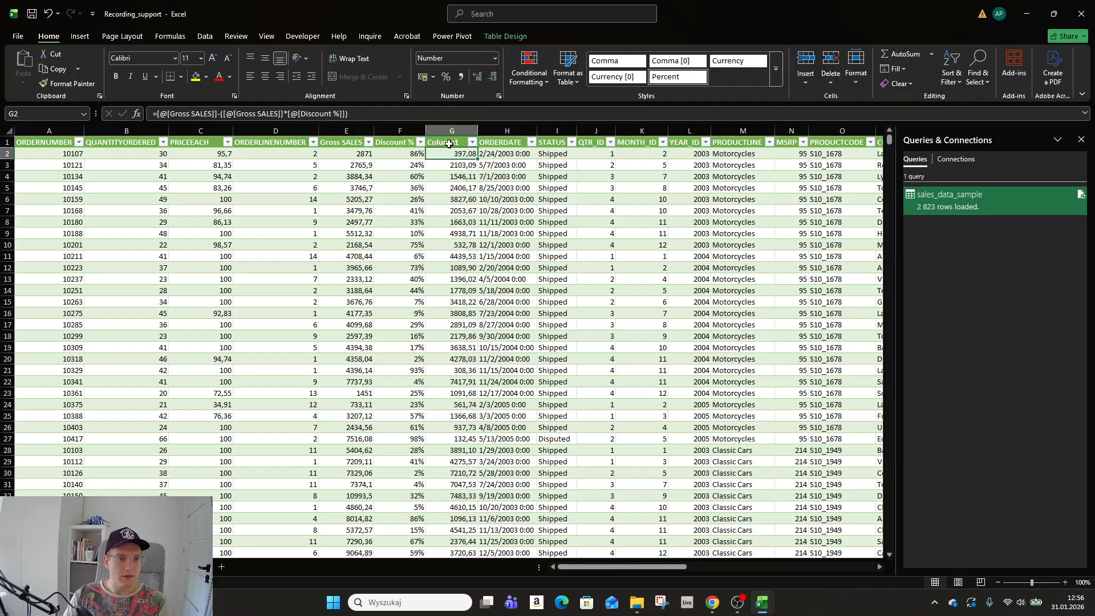
Rename the column G header to 'Discount' and widen the column slightly.
click(449, 143)
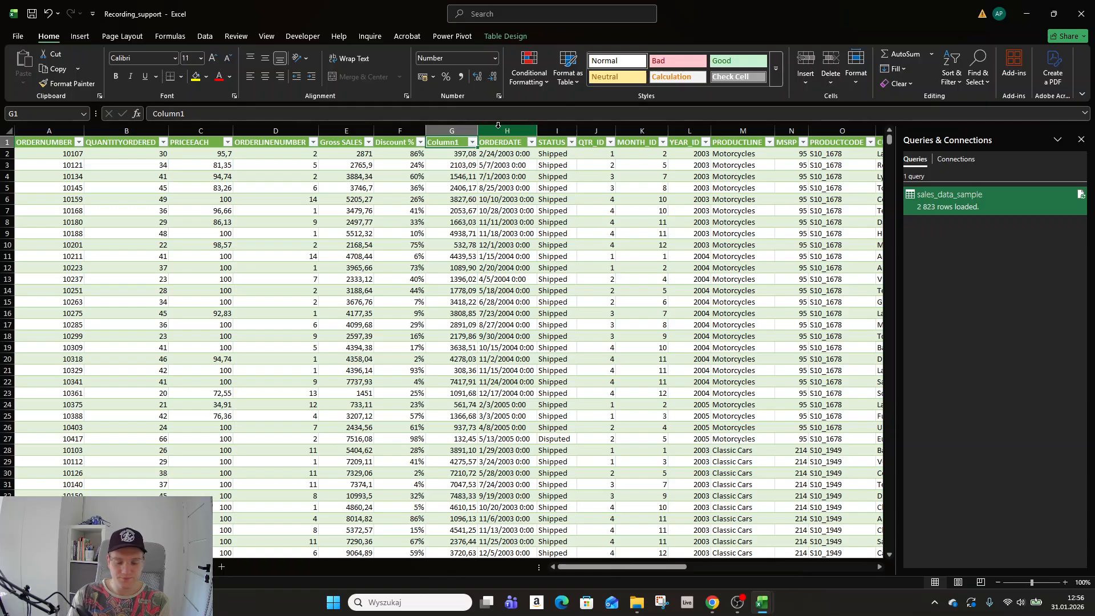
text(Discount)
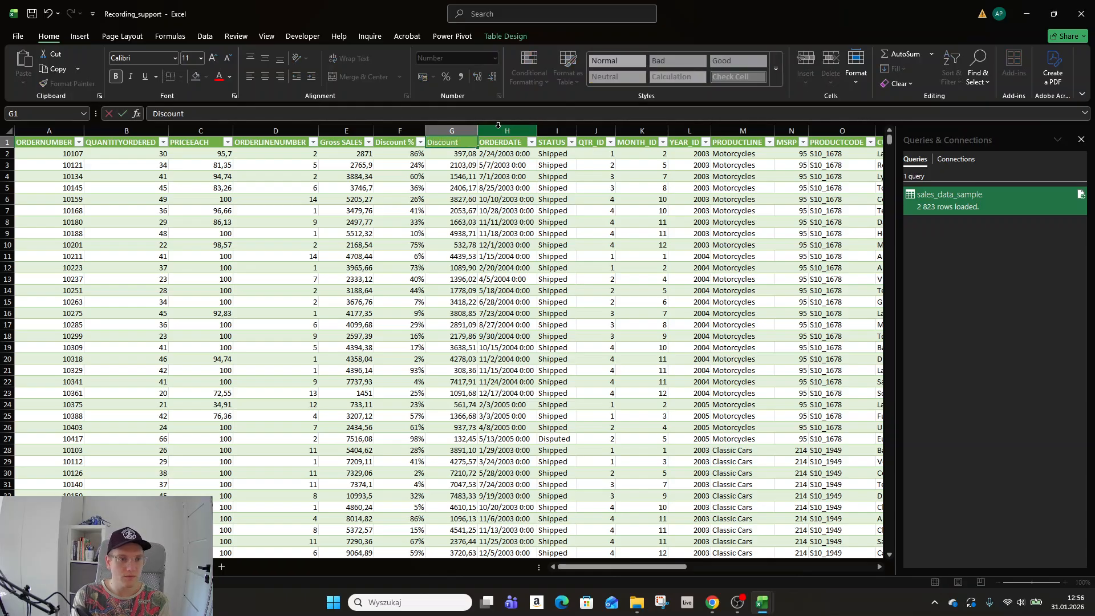
key(Return)
click(459, 141)
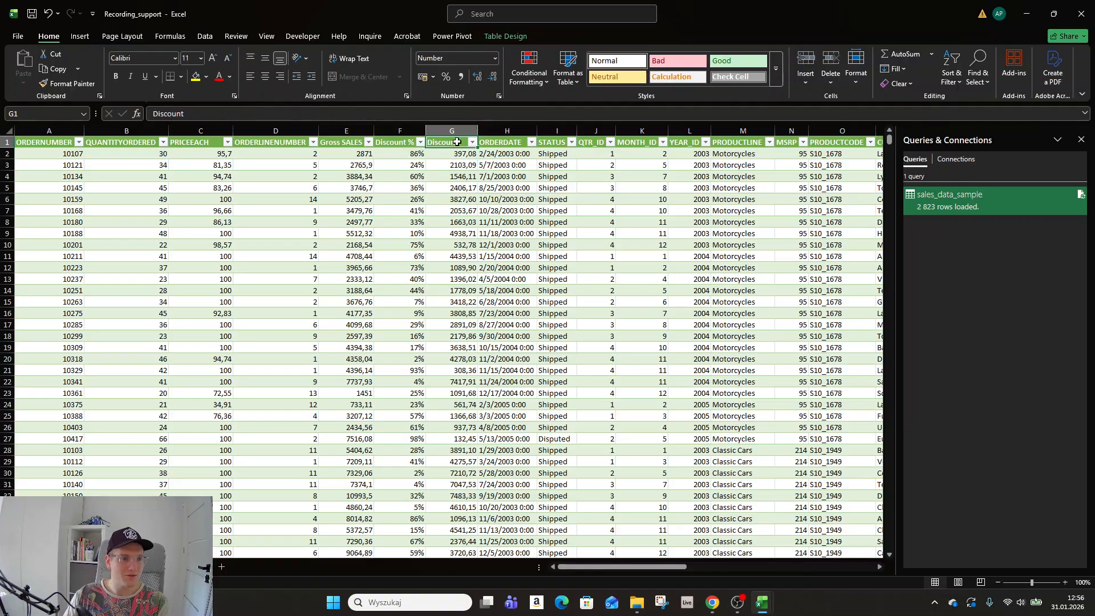
drag(479, 123, 487, 129)
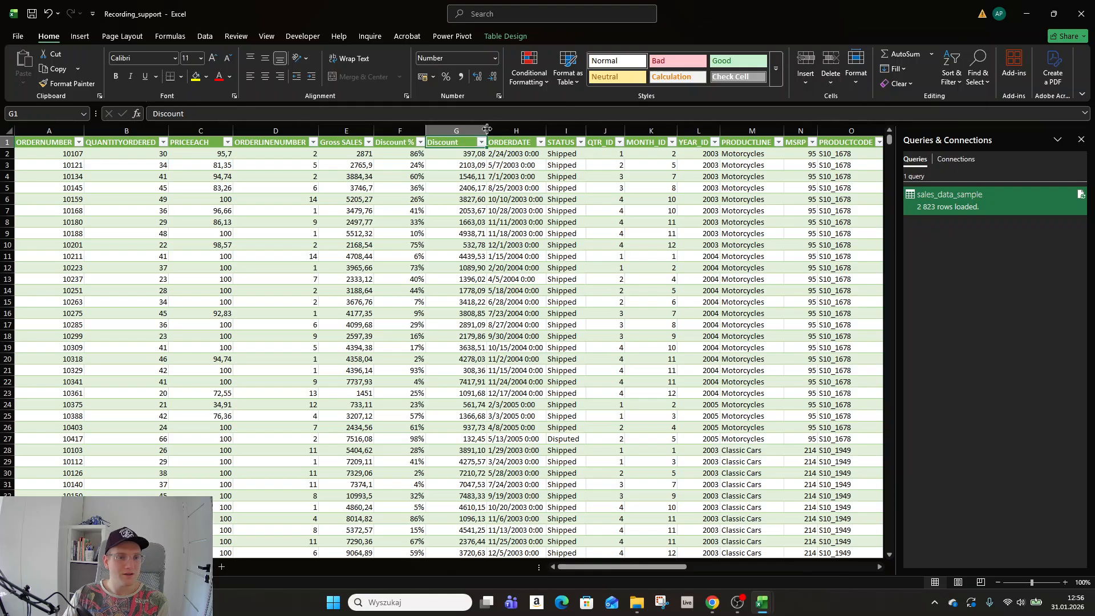
click(482, 128)
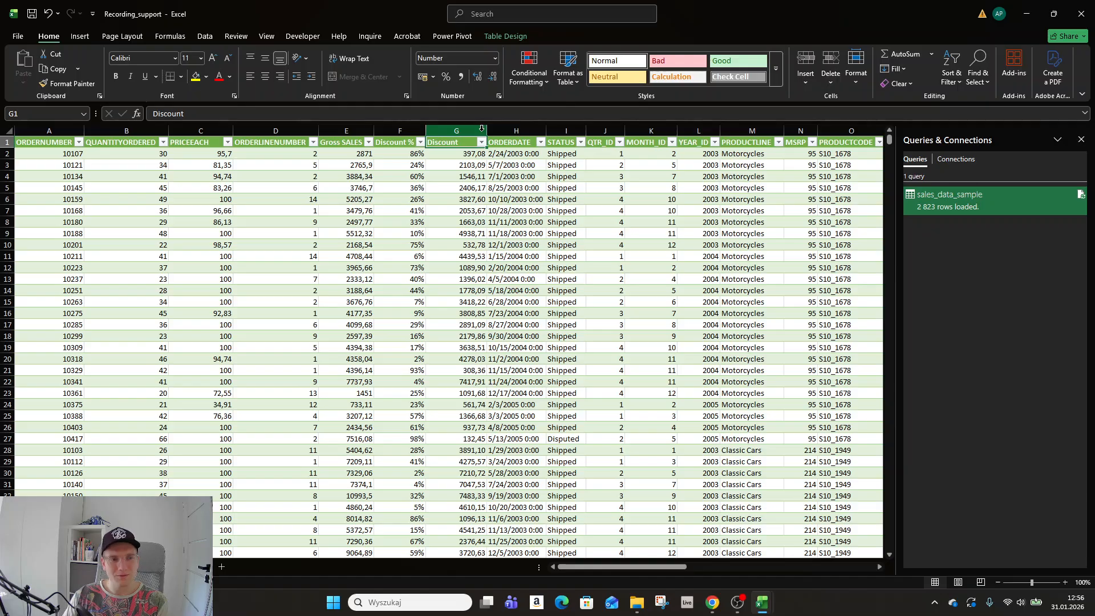
click(461, 154)
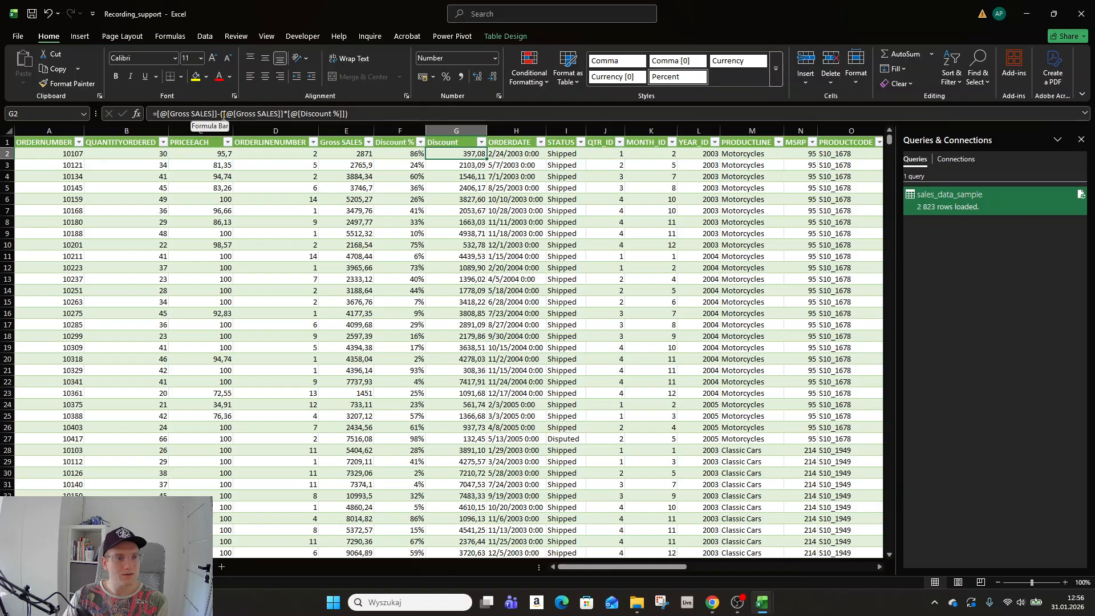
click(456, 141)
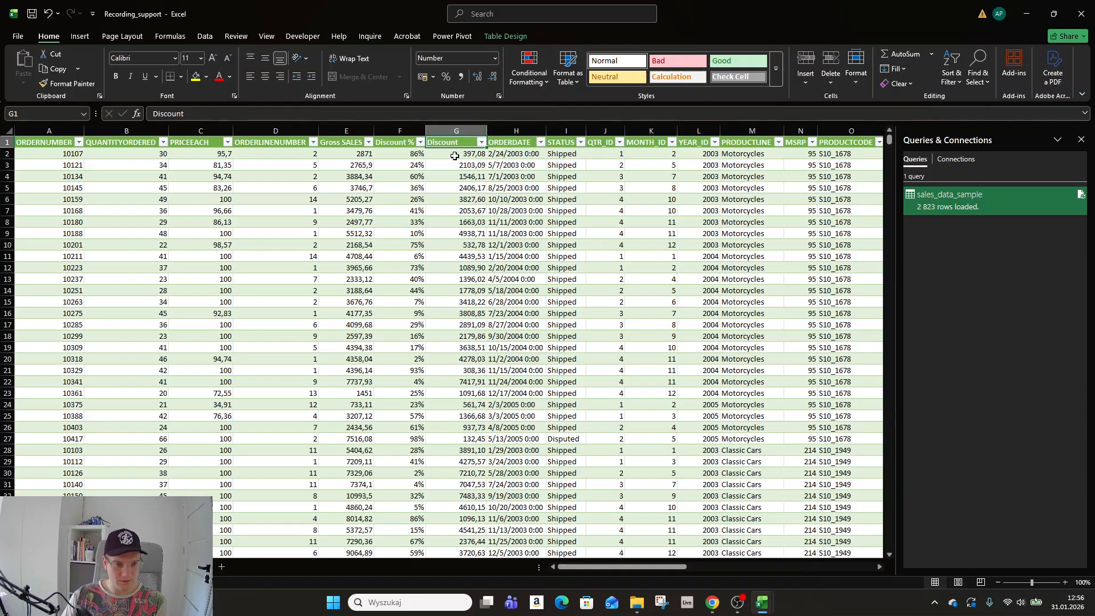
Insert a new table column at G with the header 'Discount'.
click(455, 131)
right_click(461, 131)
click(479, 245)
click(442, 142)
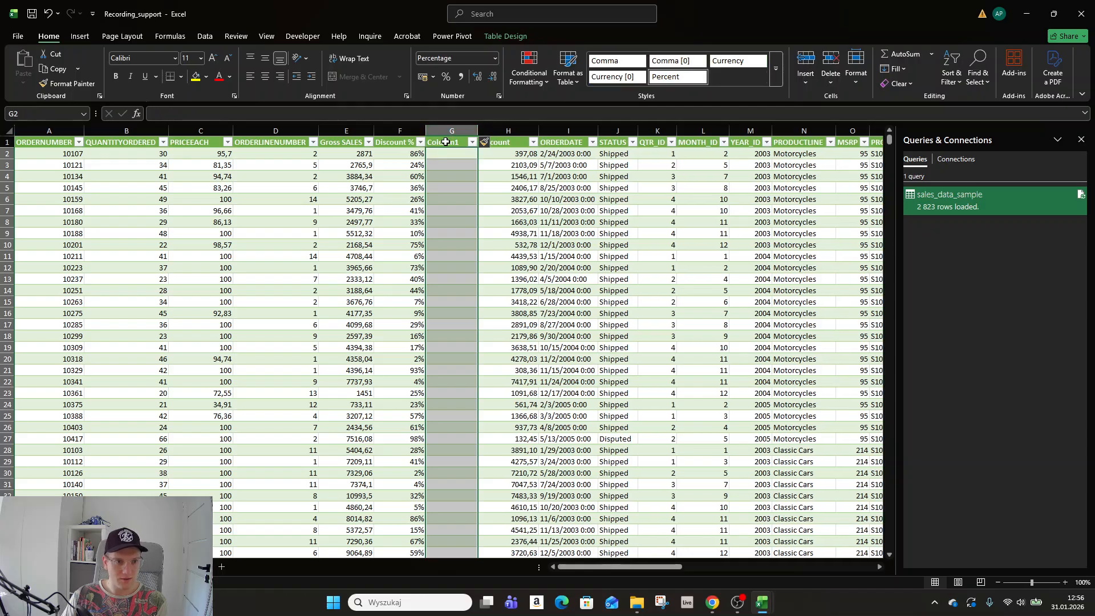
text(Disco)
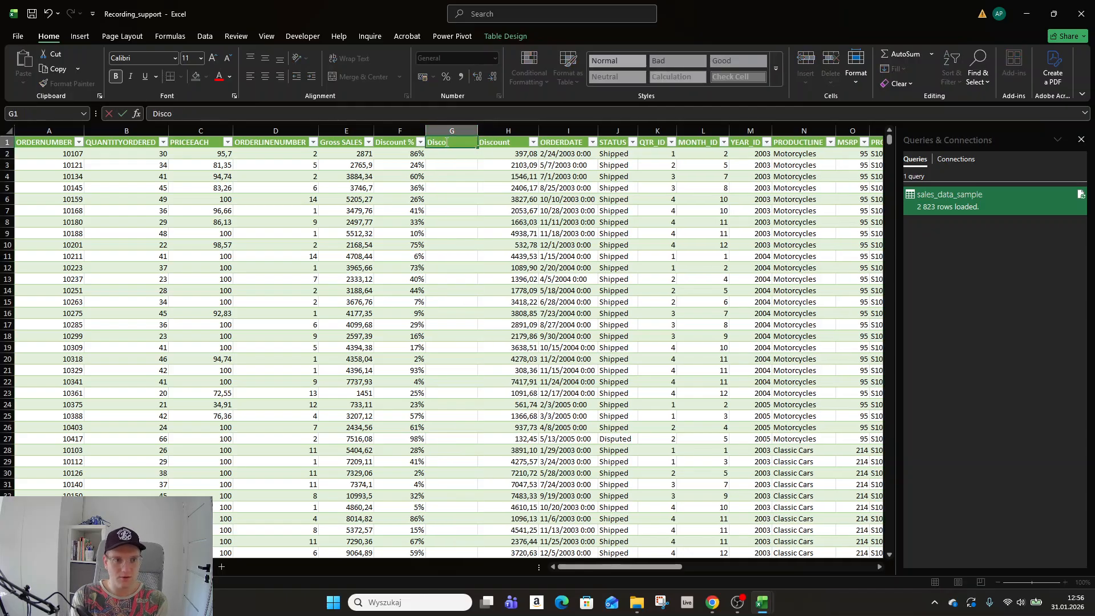
text(unt)
key(Return)
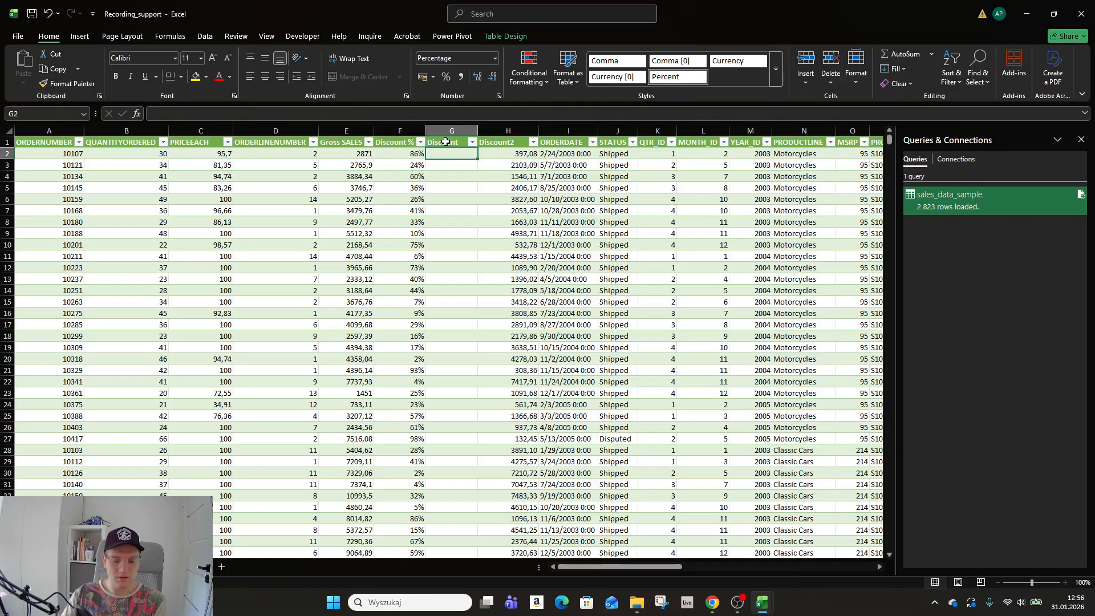
Fill Discount with =[@[Gross SALES]]*[@[Discount %]] and format it as Number.
text(=)
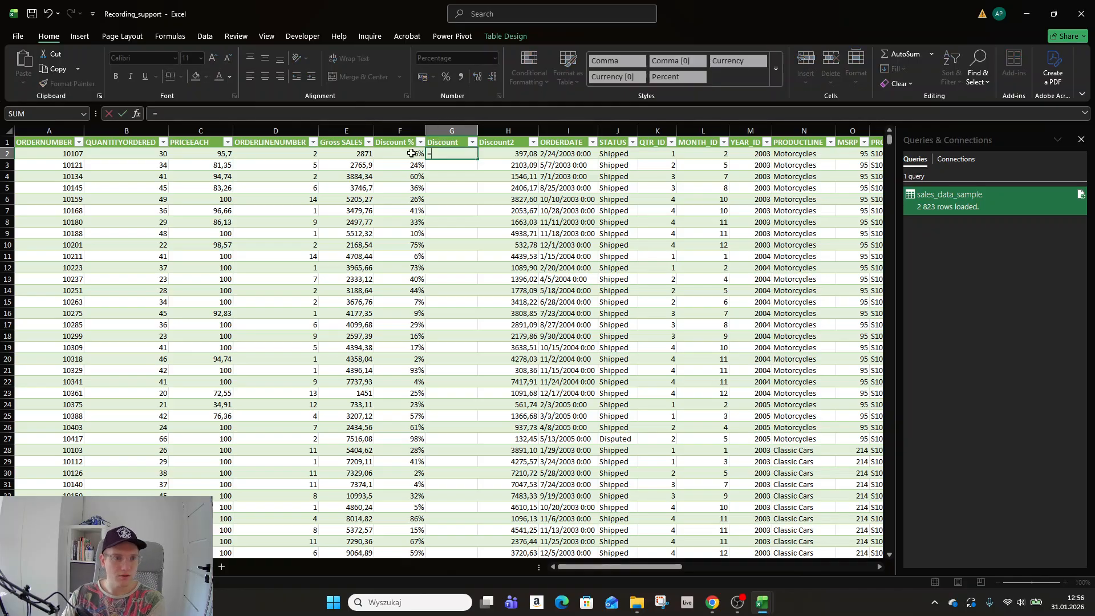
click(348, 155)
text(*)
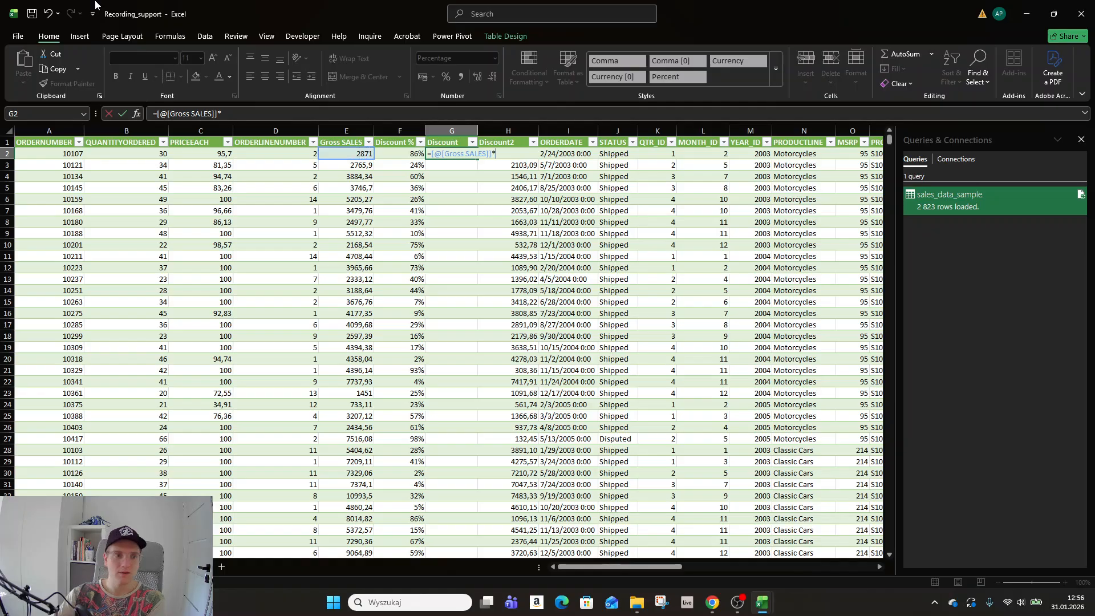
click(399, 154)
key(ctrl+Return)
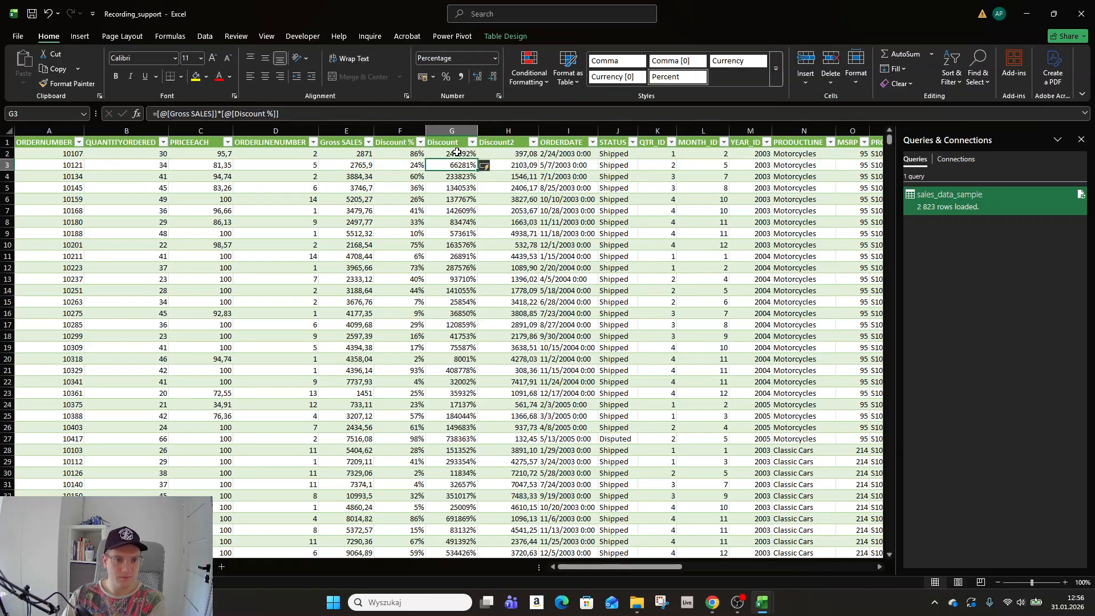
click(462, 130)
click(494, 57)
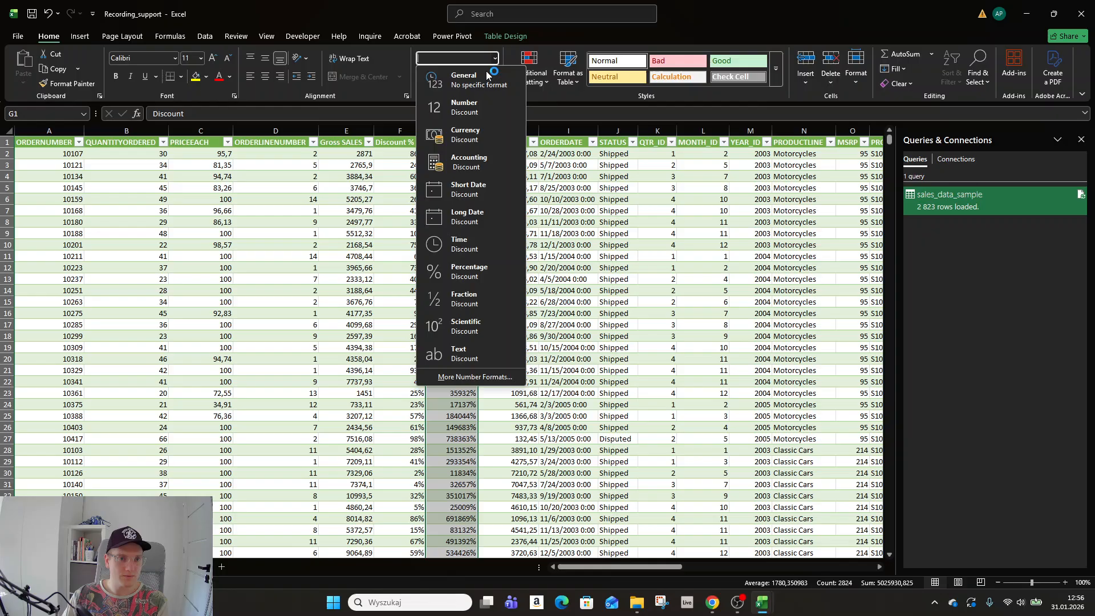
click(472, 99)
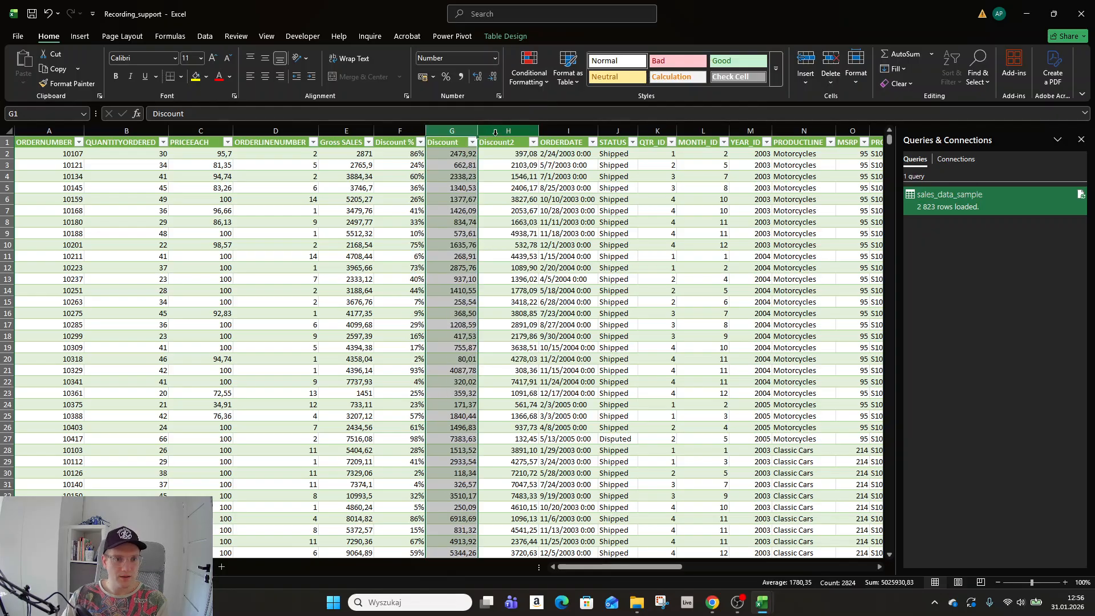
Add another column before ORDERDATE and name the headers 'Net price 1' and 'Net price 2'.
right_click(563, 131)
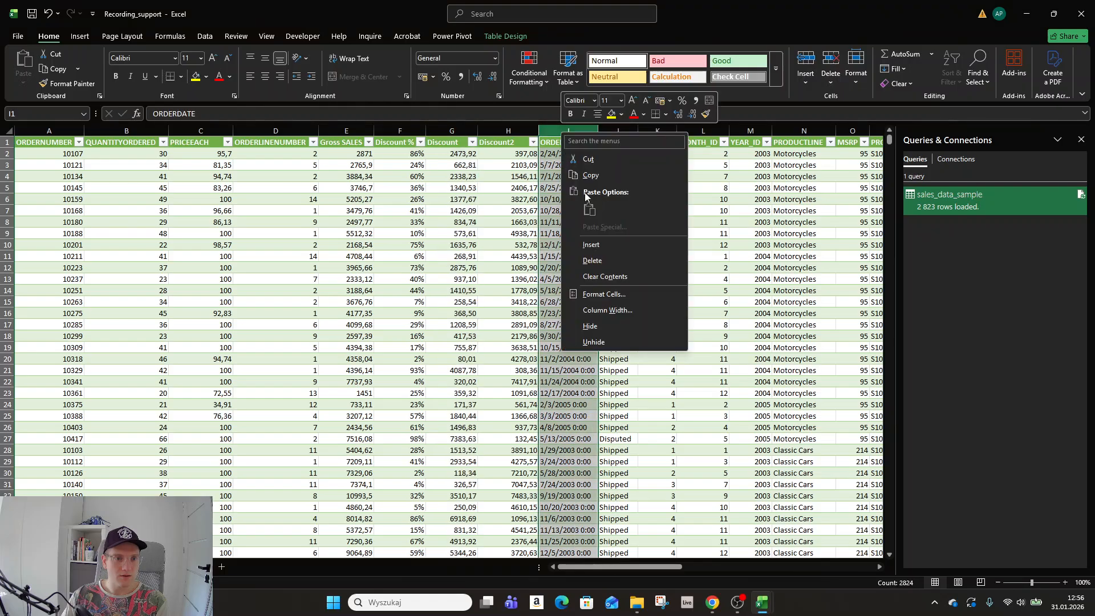
click(593, 244)
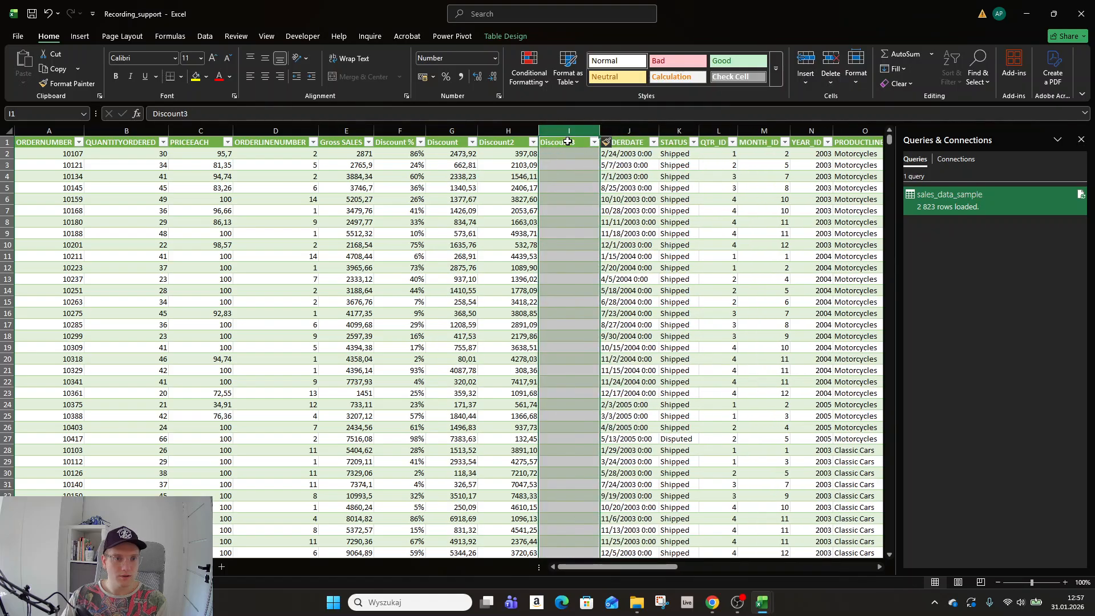
click(565, 142)
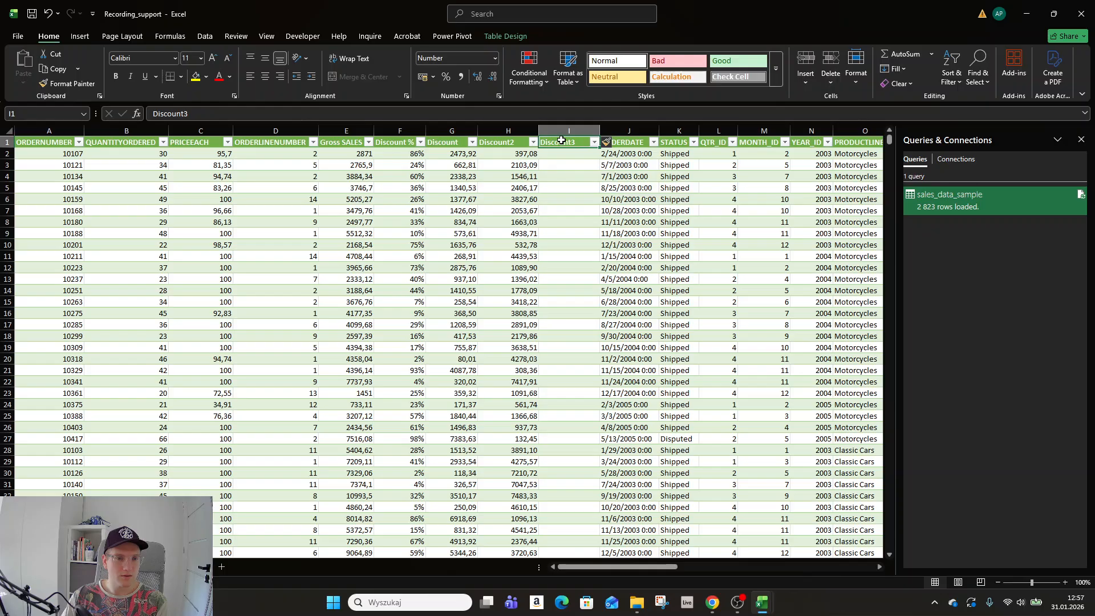
double_click(460, 142)
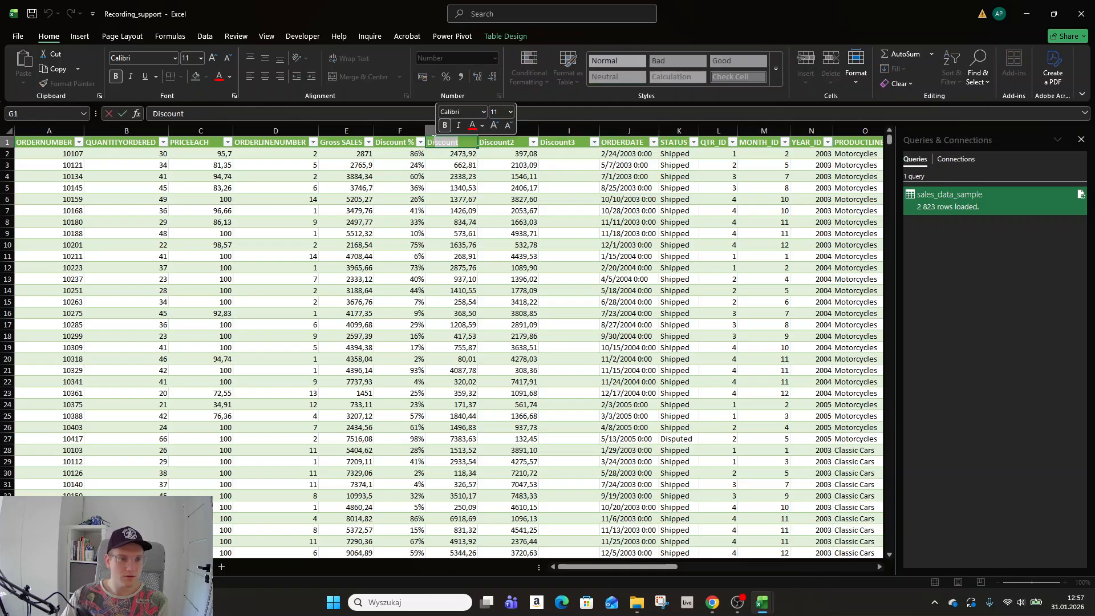
key(Escape)
click(503, 143)
text(NE)
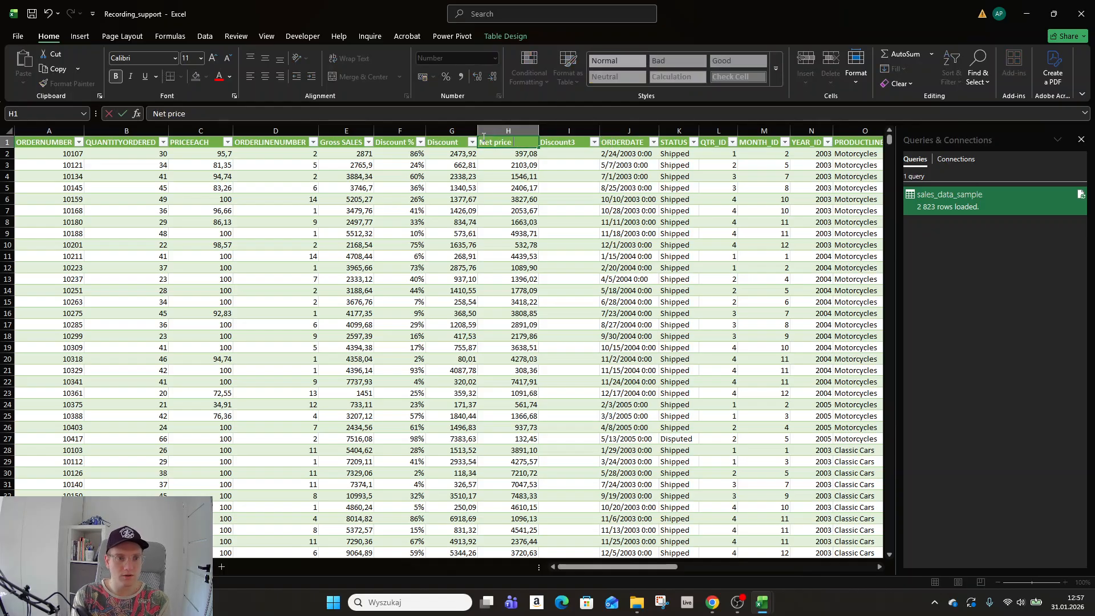
key(Tab)
text(NE)
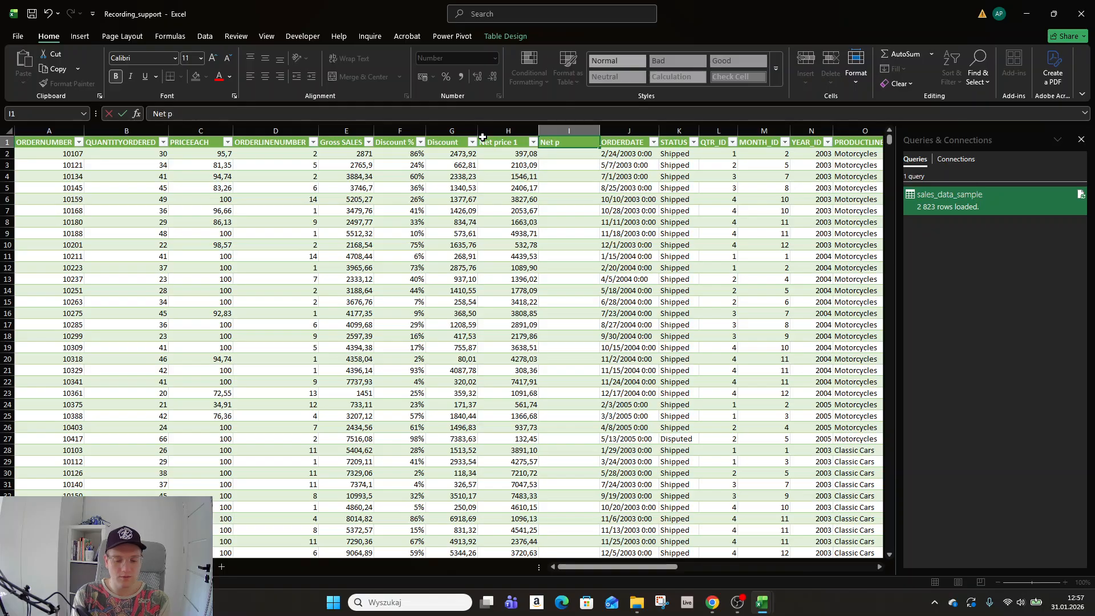
text(t price 2)
key(Return)
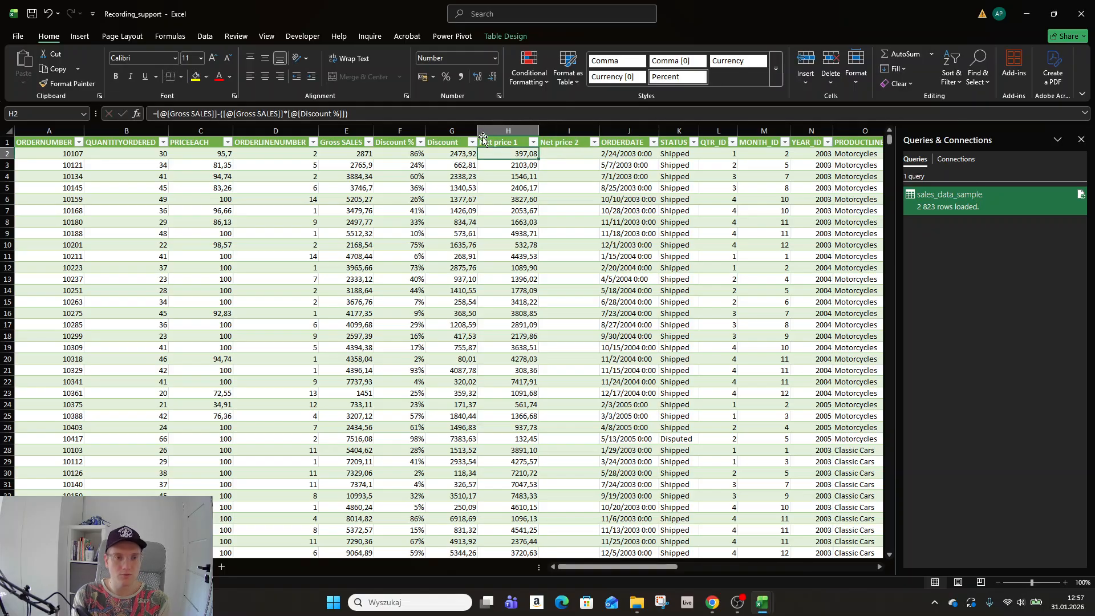
click(560, 152)
text(=)
click(358, 154)
text(-)
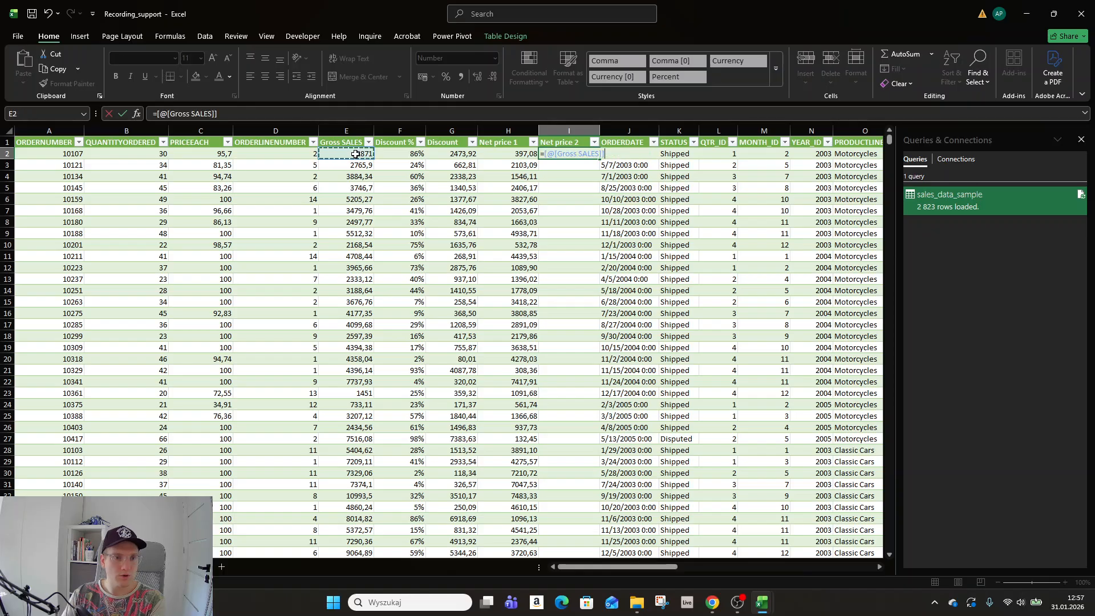
click(450, 154)
key(Return)
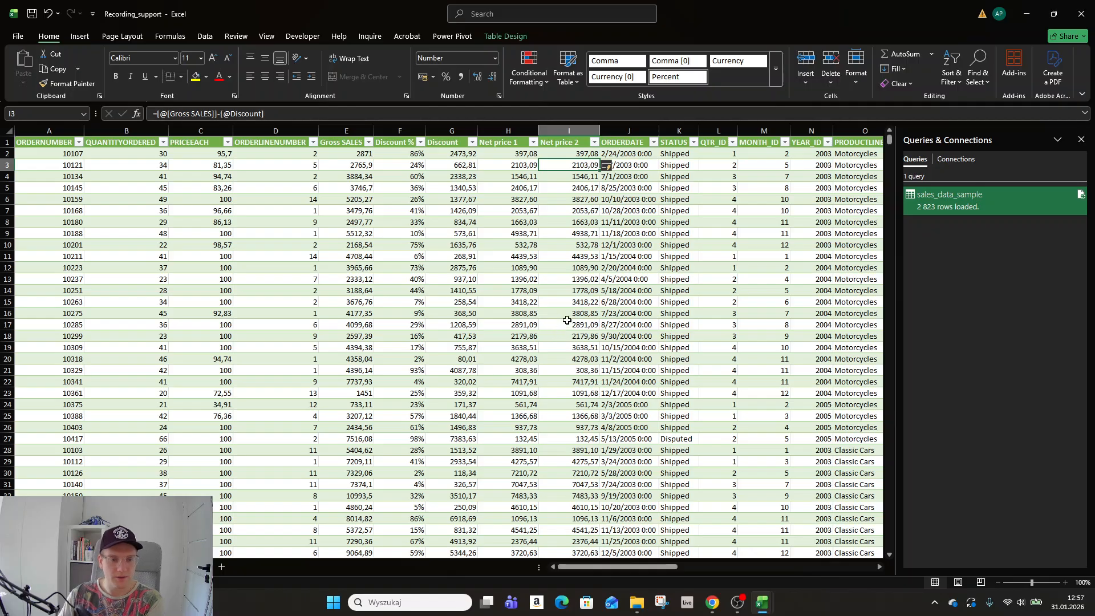
click(516, 178)
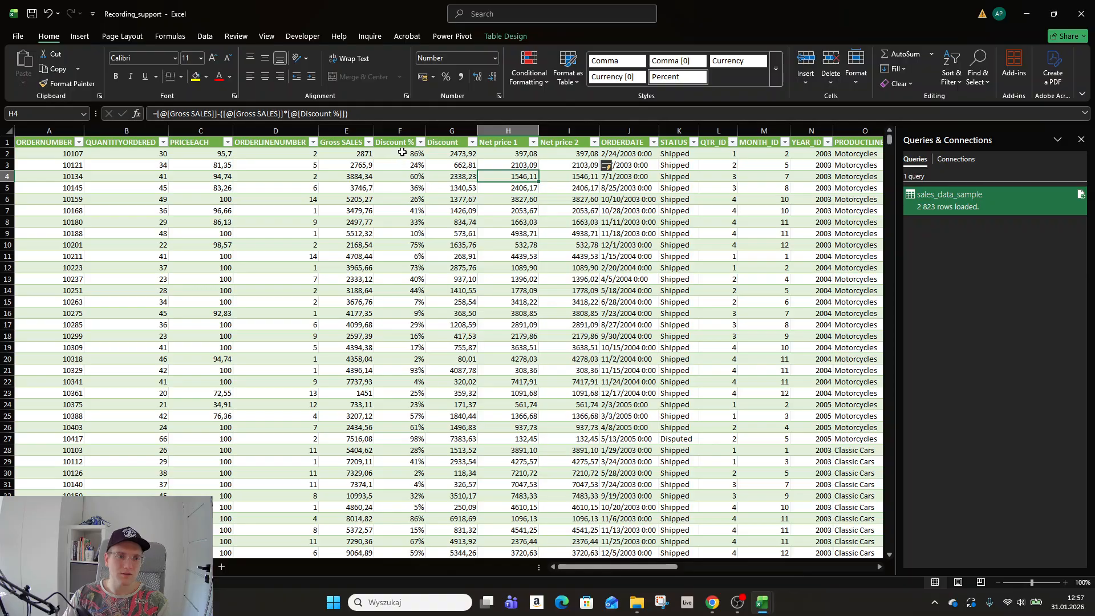
drag(402, 152, 417, 484)
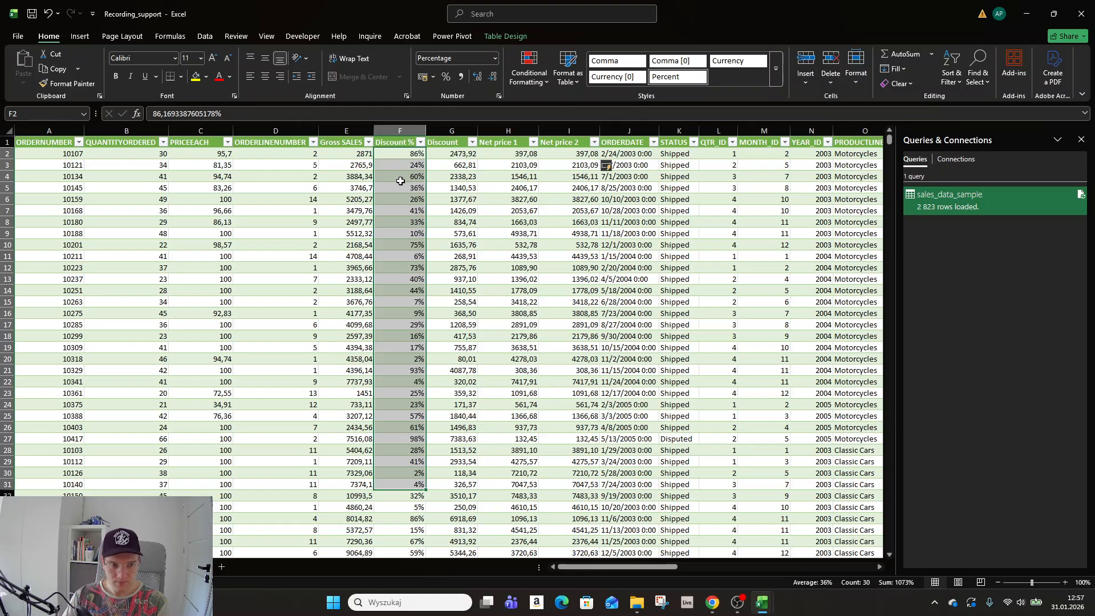
click(395, 152)
click(241, 163)
click(212, 158)
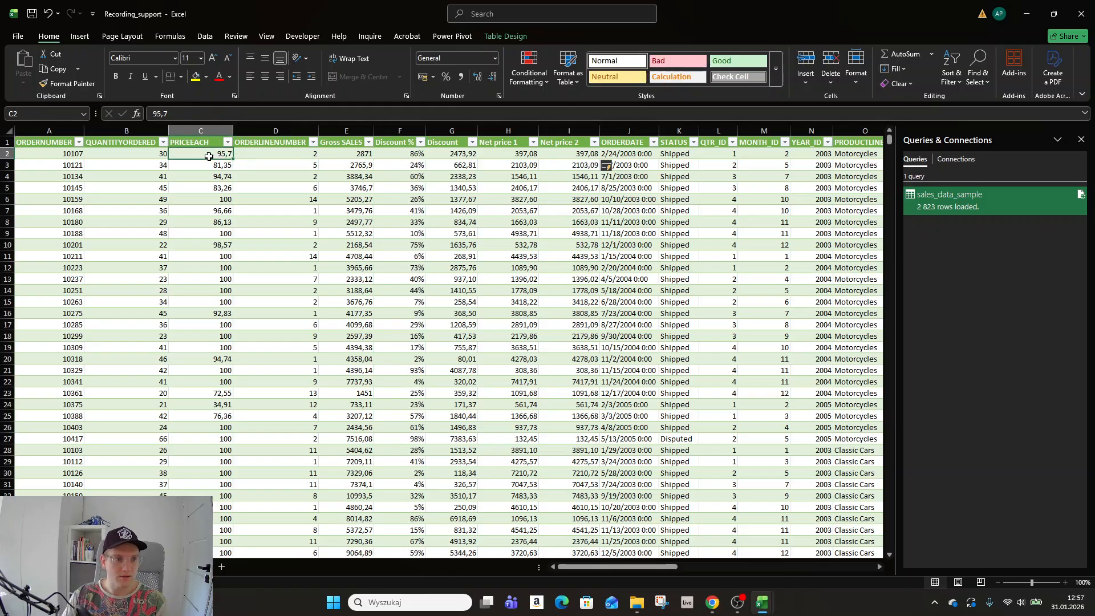
click(148, 163)
click(57, 158)
click(501, 142)
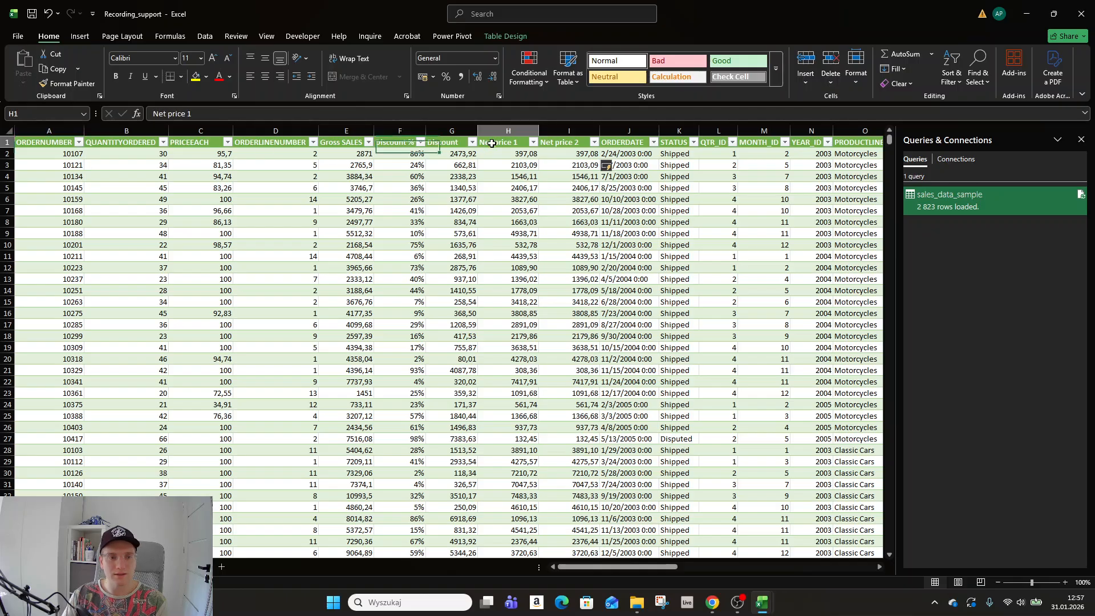
click(403, 165)
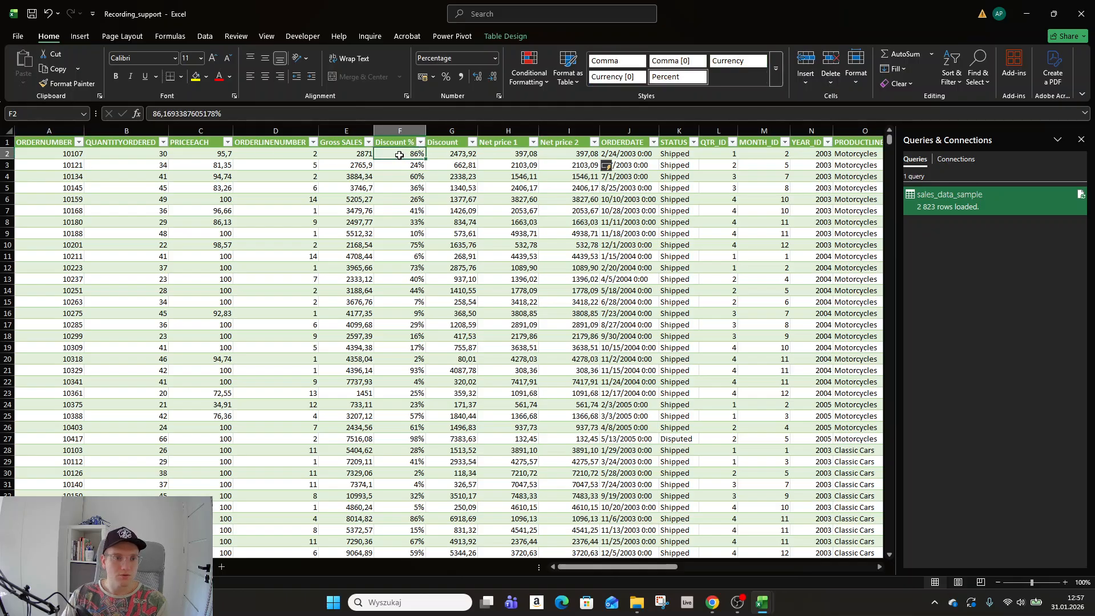
click(365, 163)
click(363, 154)
click(361, 218)
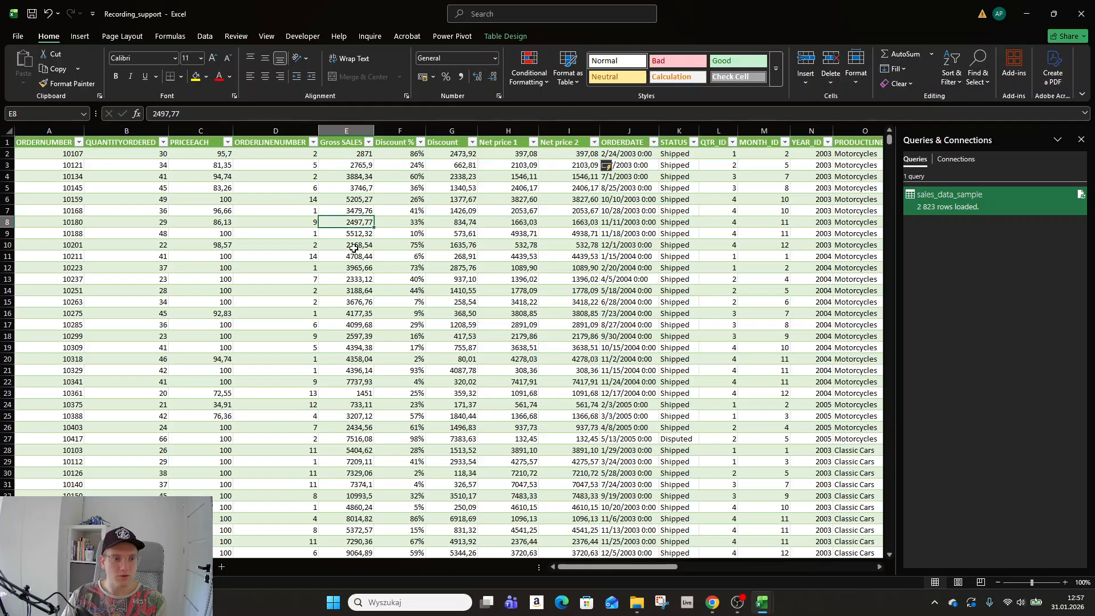
click(359, 256)
click(408, 176)
click(414, 145)
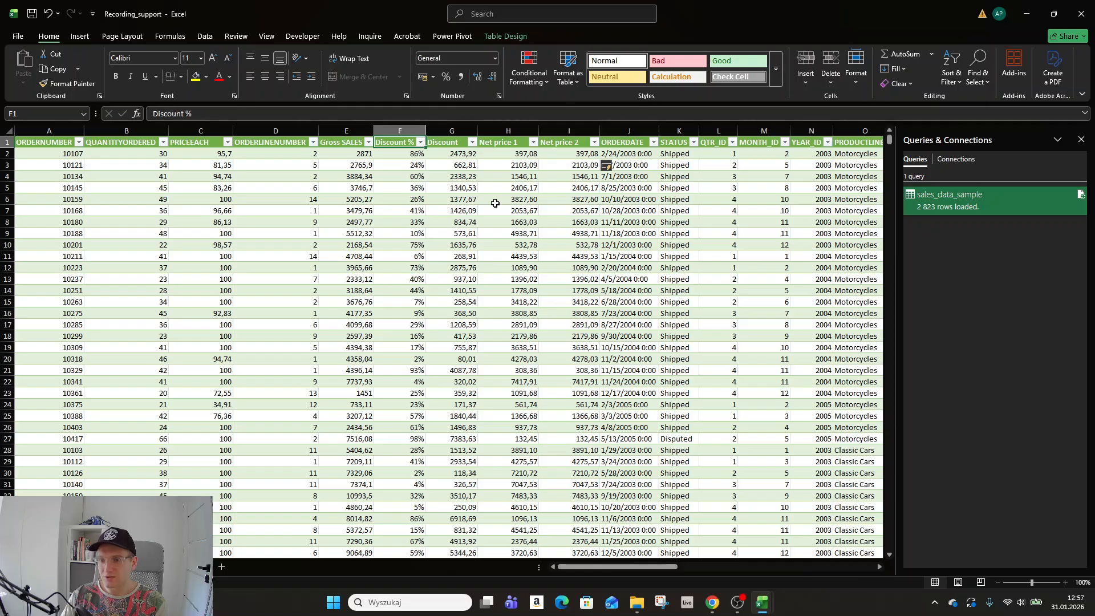
click(182, 200)
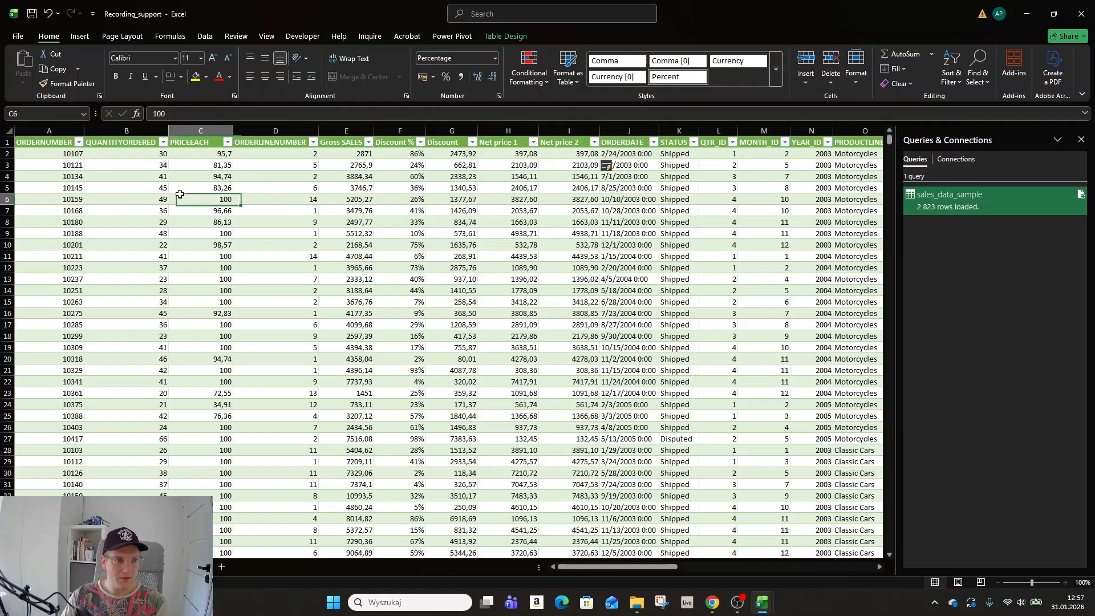
click(63, 256)
click(60, 177)
click(56, 147)
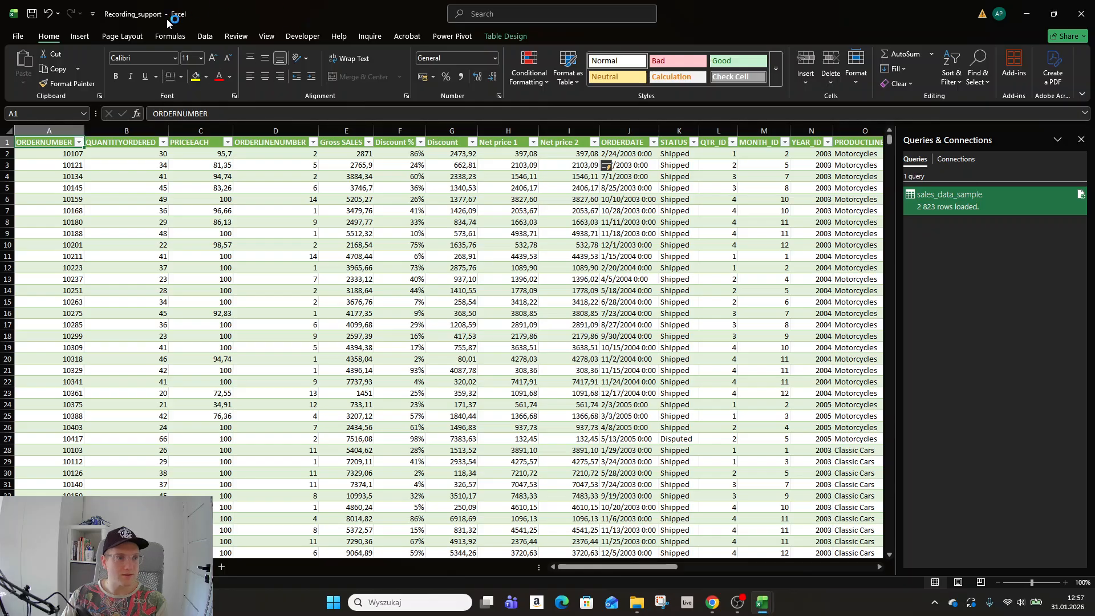
Create a PivotChart from the table on a new worksheet.
click(80, 37)
click(478, 81)
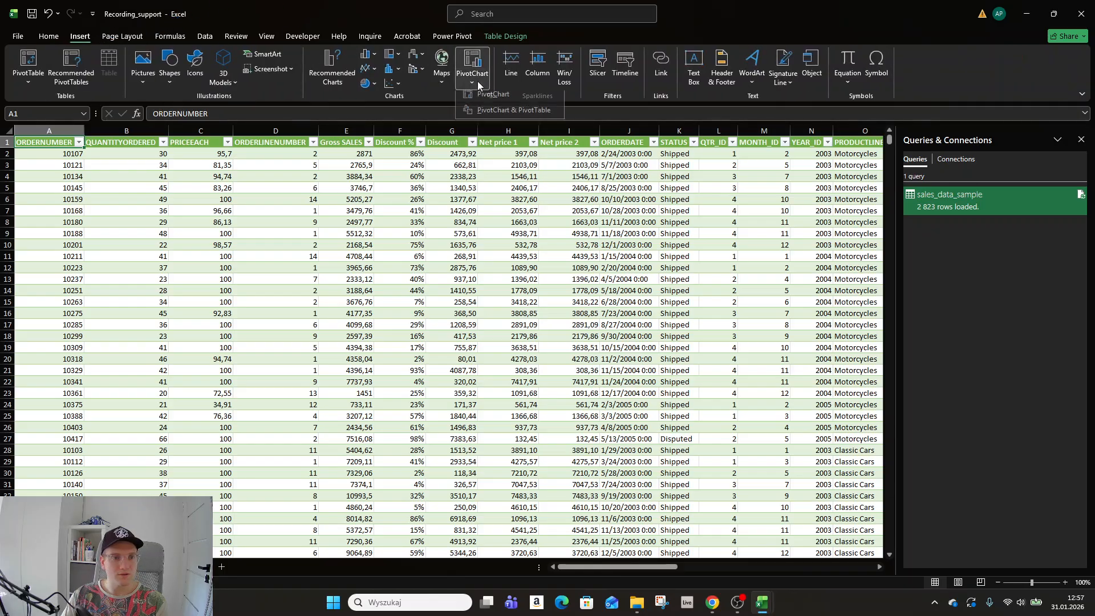
click(479, 91)
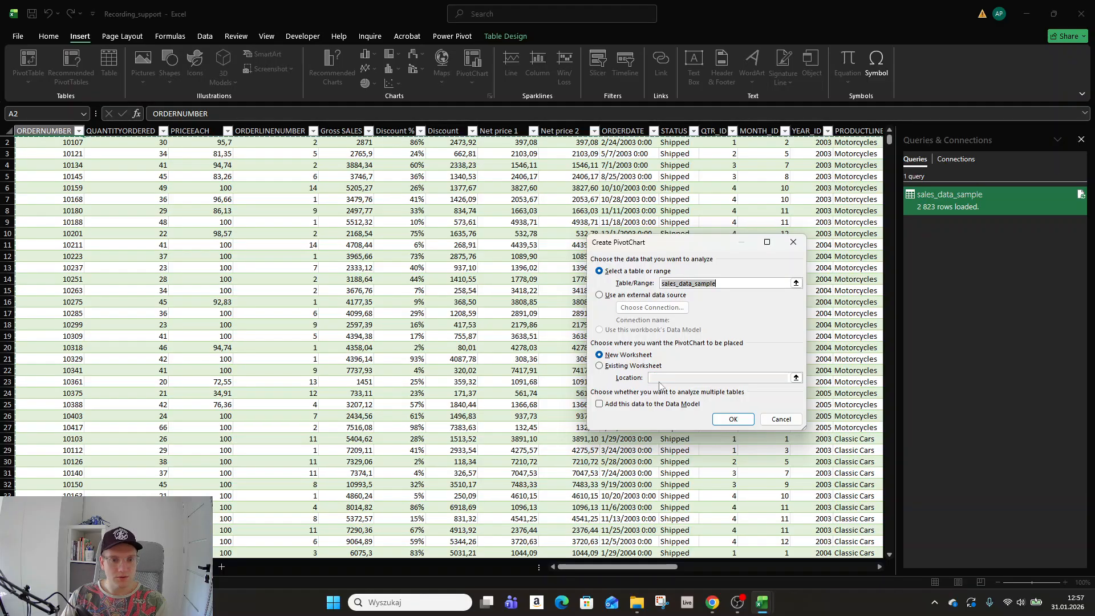
click(733, 419)
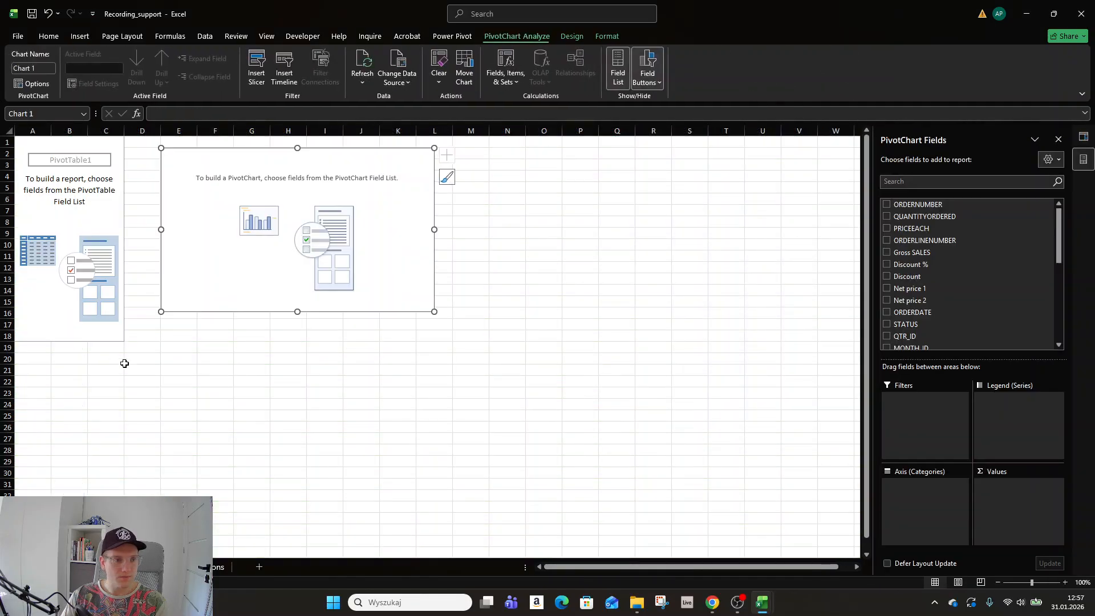
Rename the new PivotChart sheet to 'charts'.
right_click(80, 566)
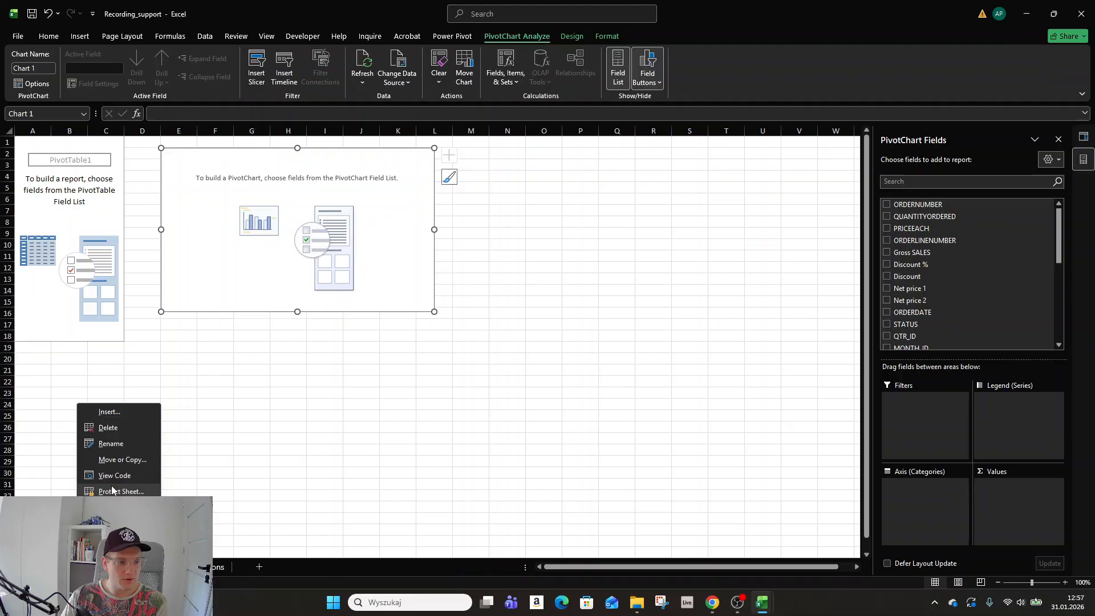
click(123, 440)
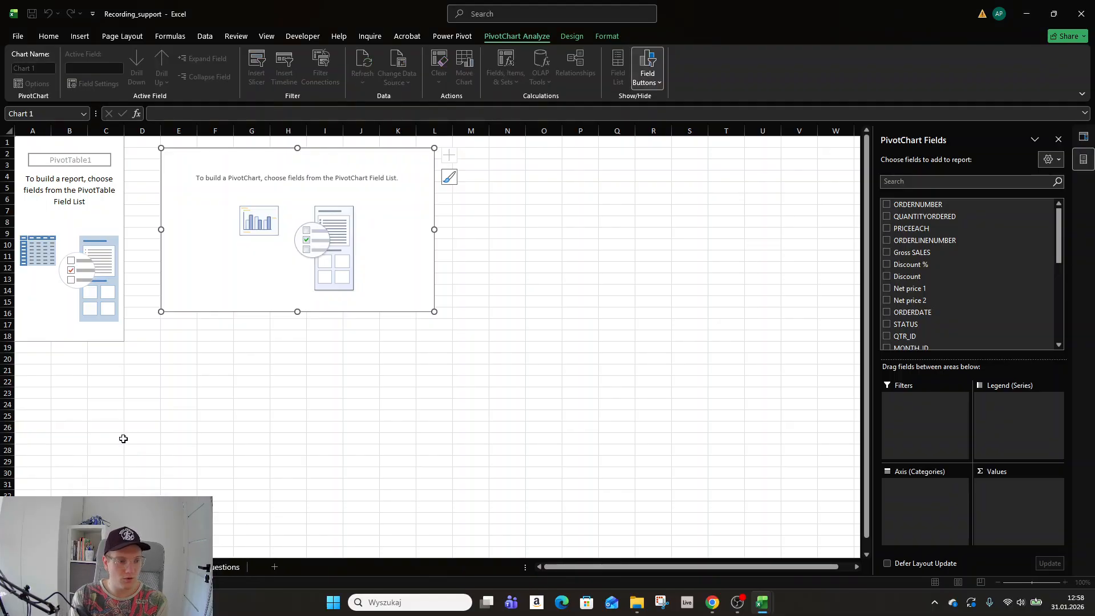
key(BackSpace)
key(BackSpace)
key(BackSpace)
key(BackSpace)
key(BackSpace)
key(BackSpace)
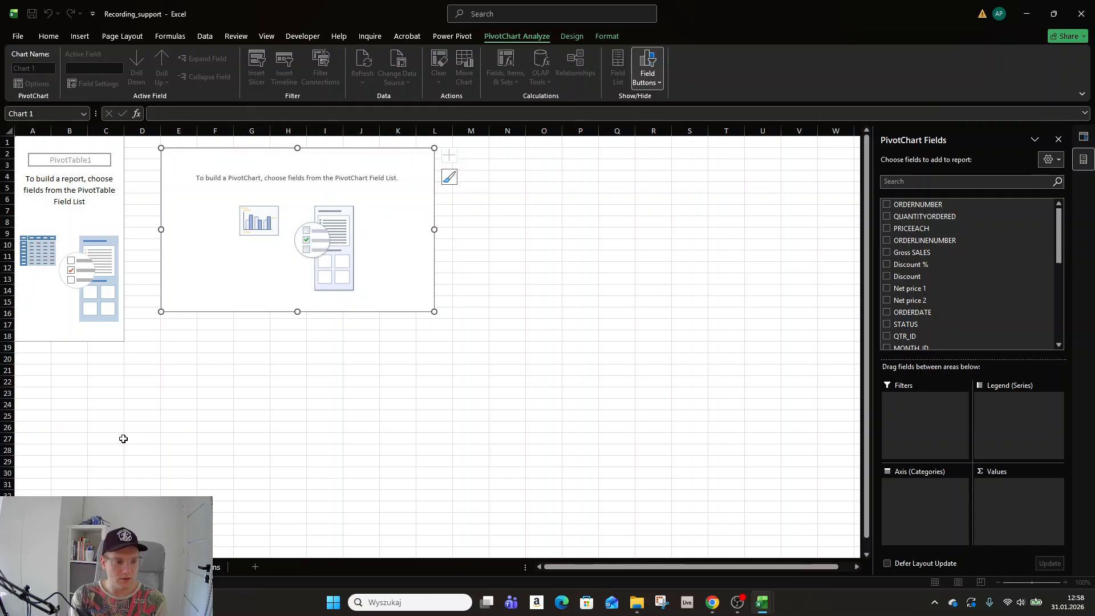
text(charts)
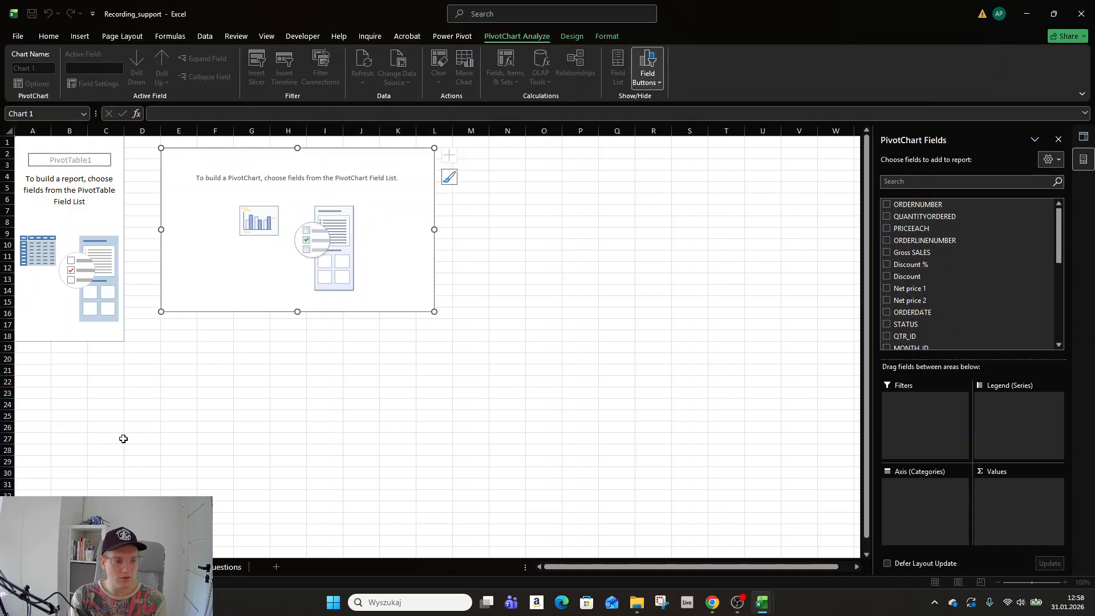
key(Return)
Add another blank worksheet and rename it to the dashboard name.
click(279, 567)
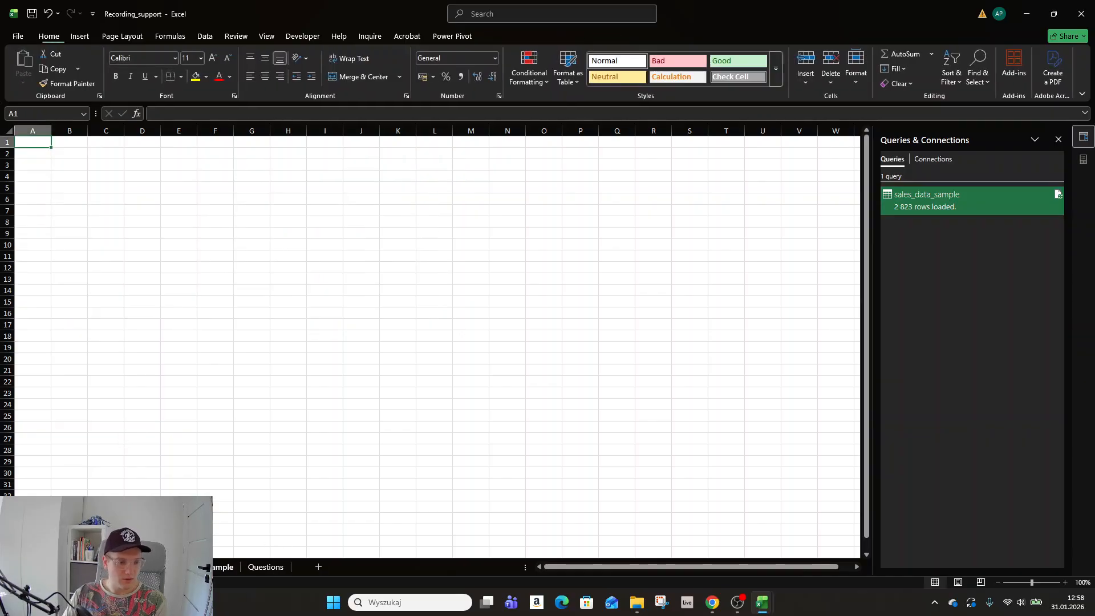
right_click(151, 564)
click(199, 440)
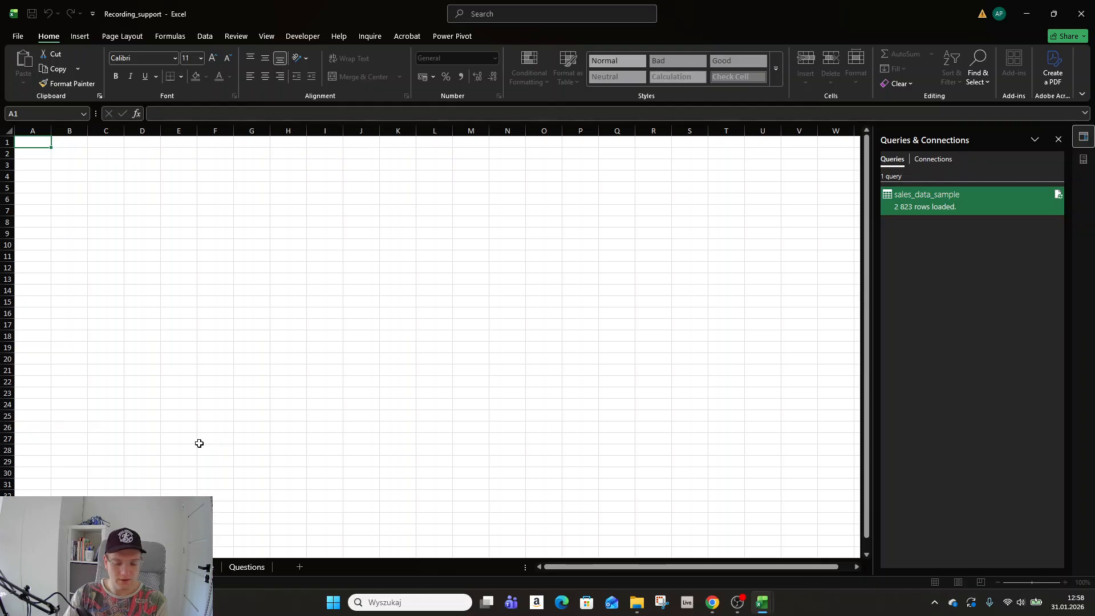
text(hb)
key(BackSpace)
key(BackSpace)
key(BackSpace)
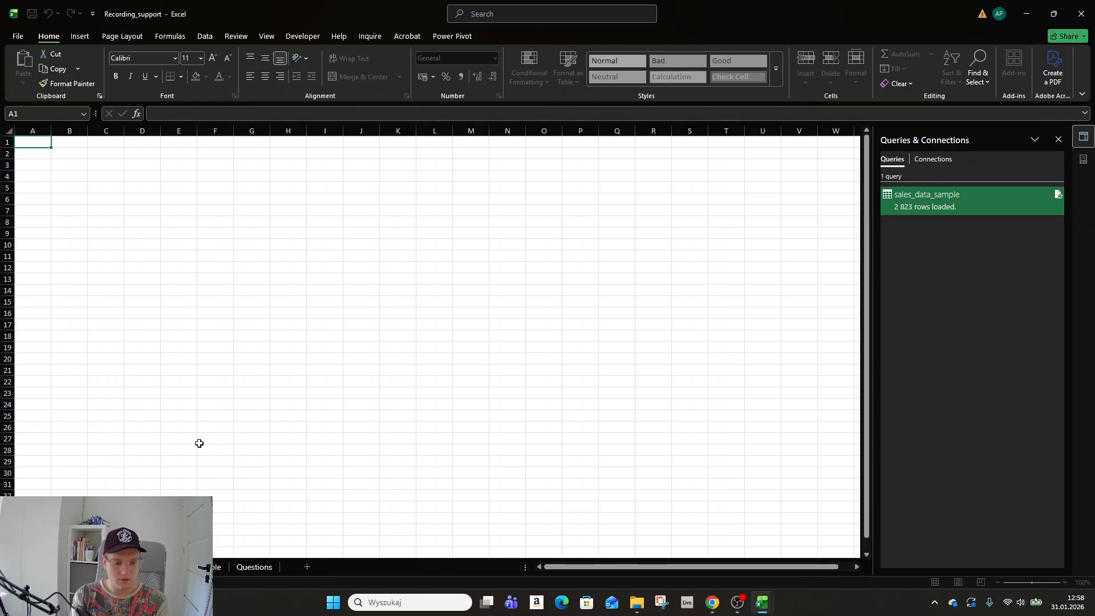
text(hboard)
key(Return)
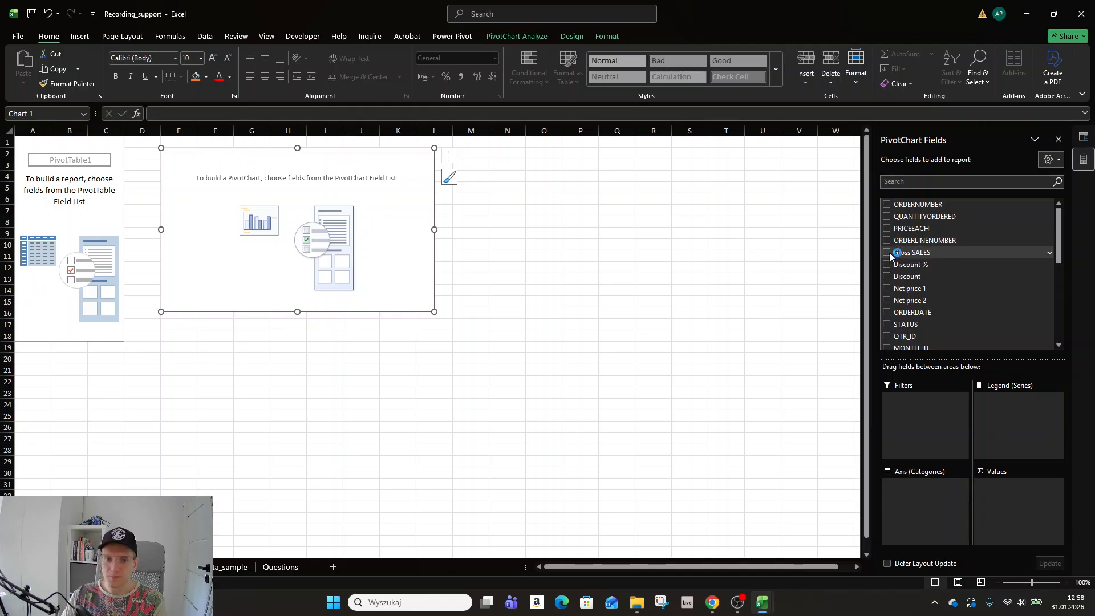
Chart the sum of Net price 1 with MONTH_ID on the axis and STATE as legend series.
click(886, 288)
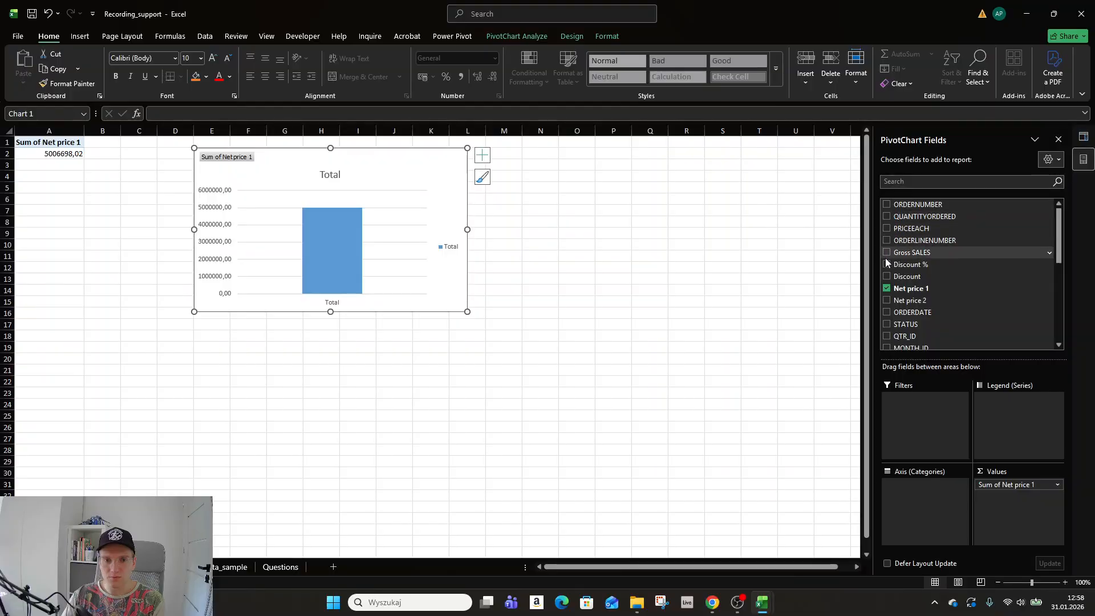
scroll(884, 265, down, 3)
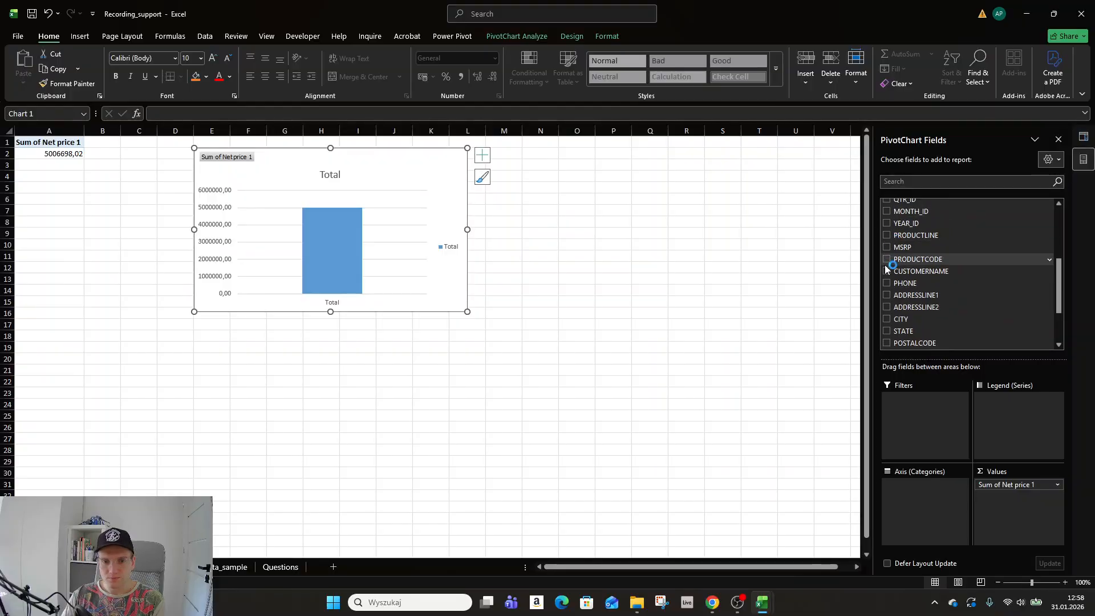
scroll(885, 268, down, 2)
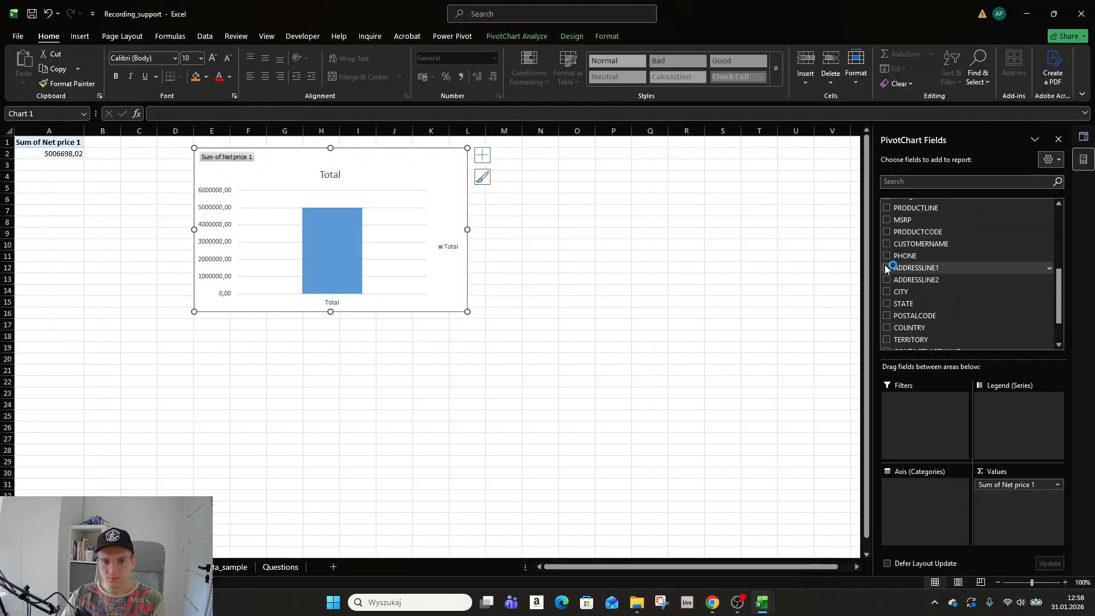
click(886, 304)
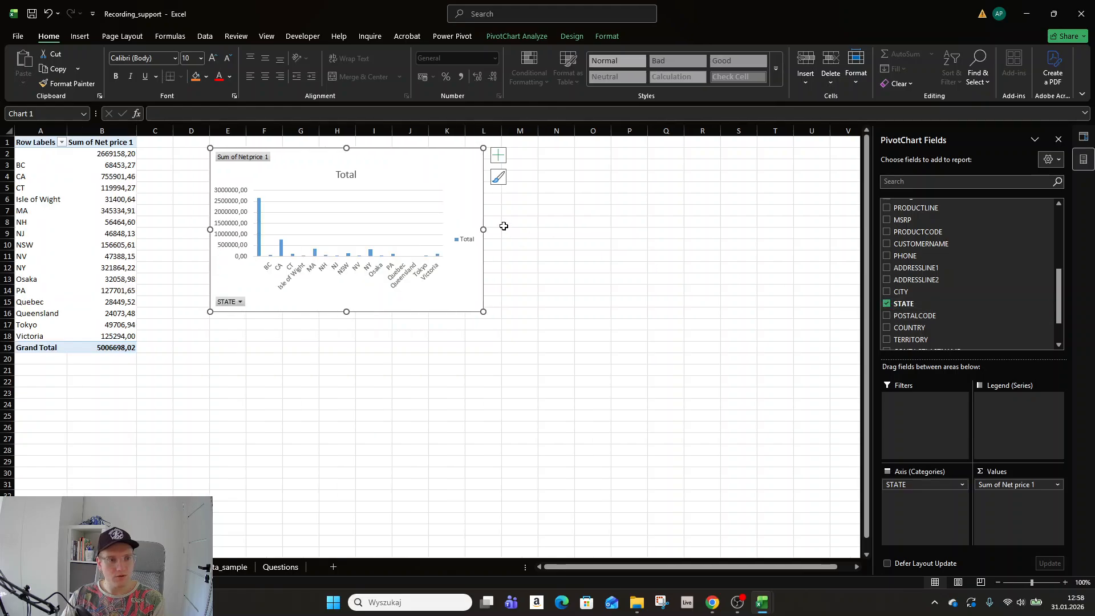
drag(488, 230, 652, 229)
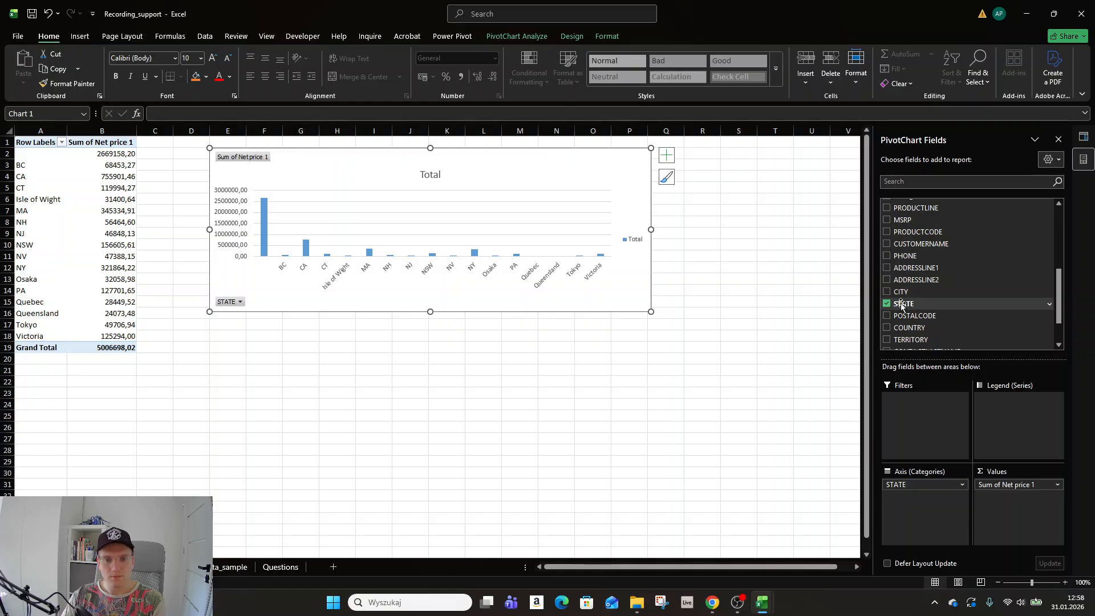
drag(904, 308, 1017, 409)
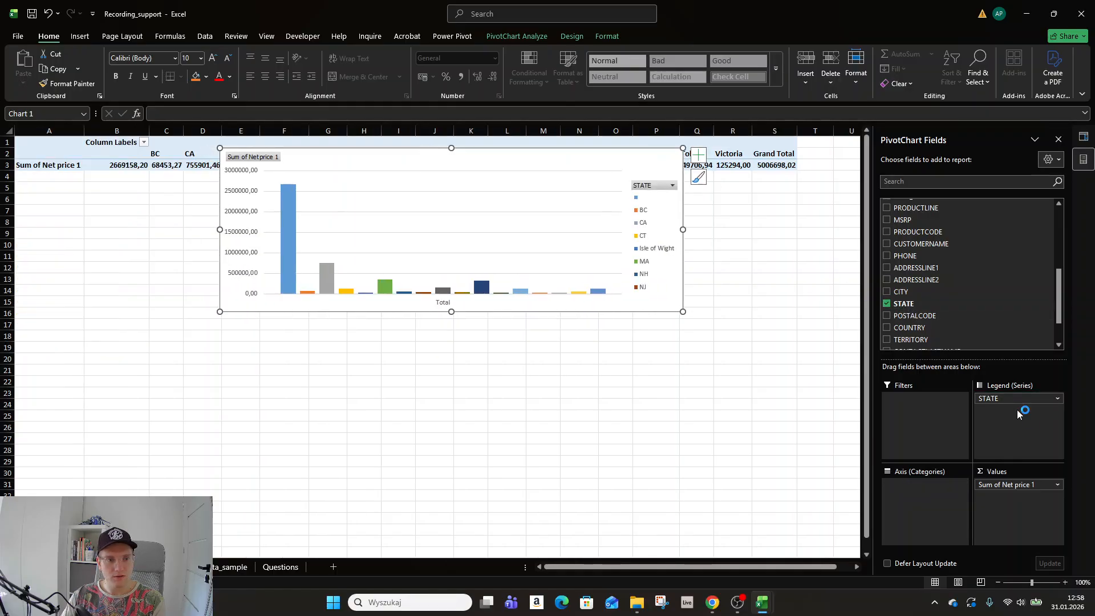
scroll(903, 305, up, 3)
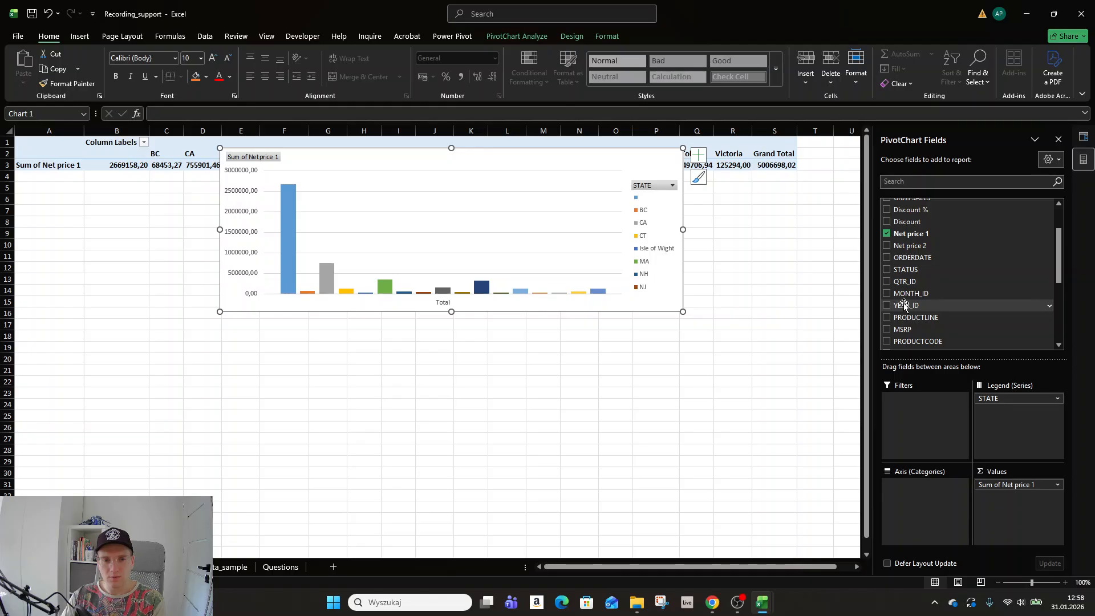
click(887, 294)
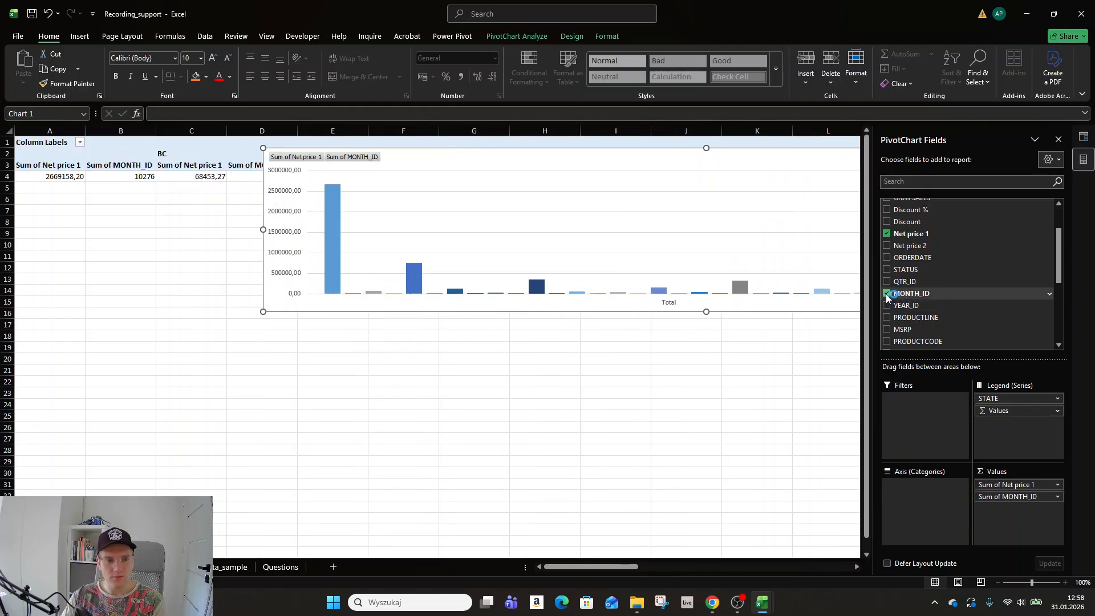
drag(1012, 496, 931, 494)
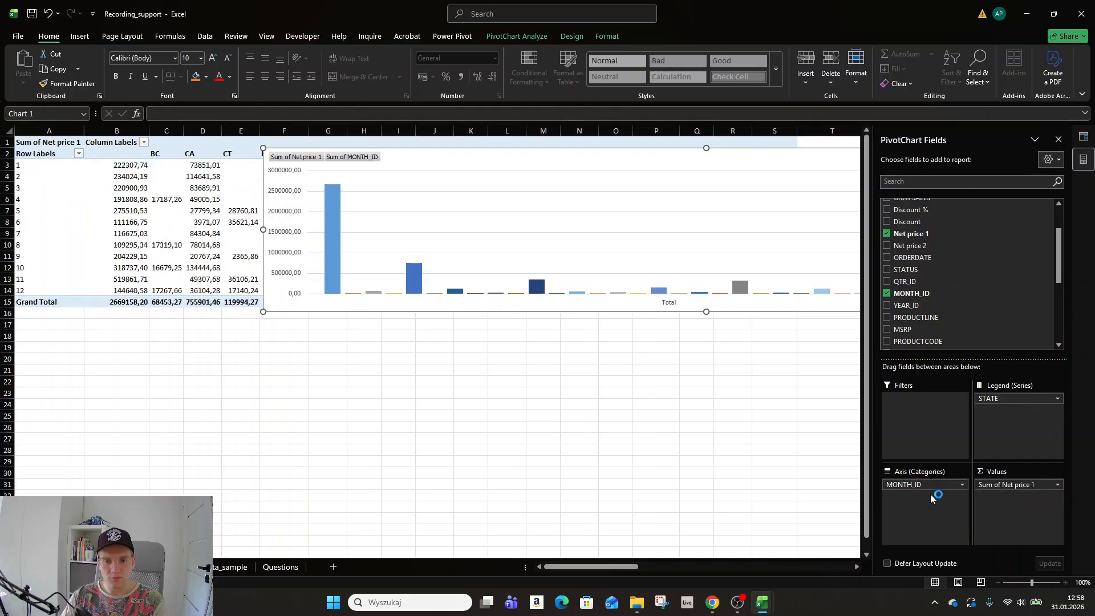
Widen the monthly PivotChart and reposition it on the sheet.
drag(551, 175, 479, 370)
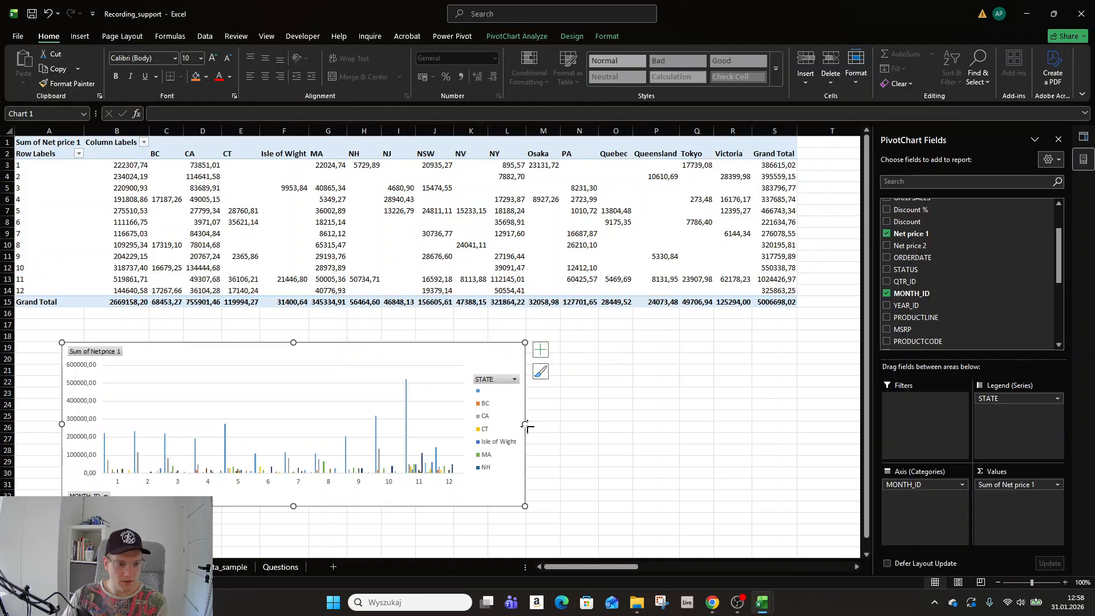
drag(525, 425, 807, 427)
drag(479, 357, 412, 324)
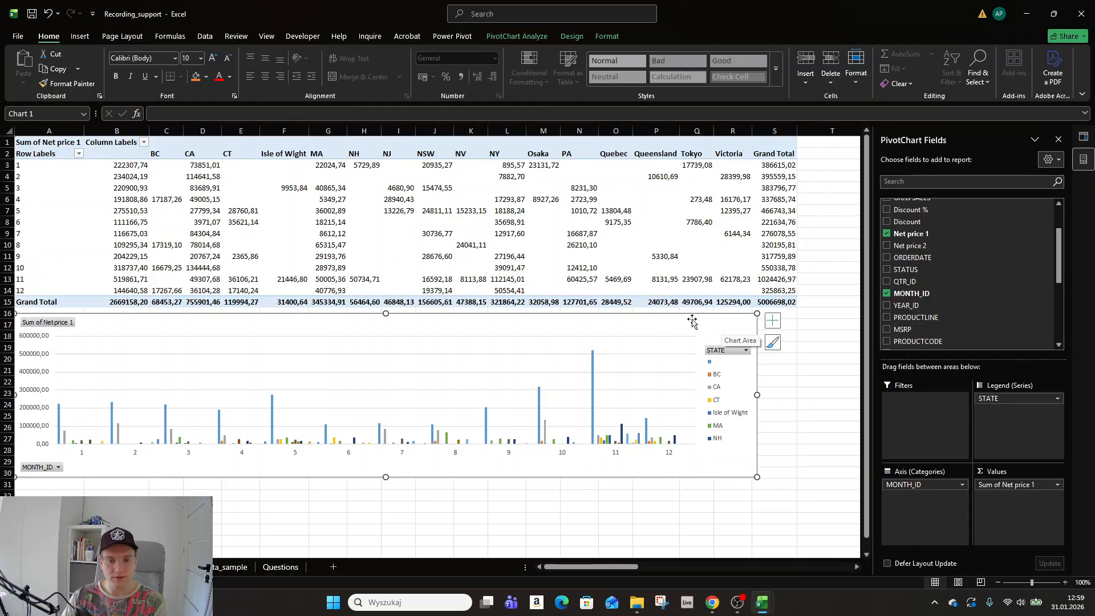
drag(681, 319, 507, 318)
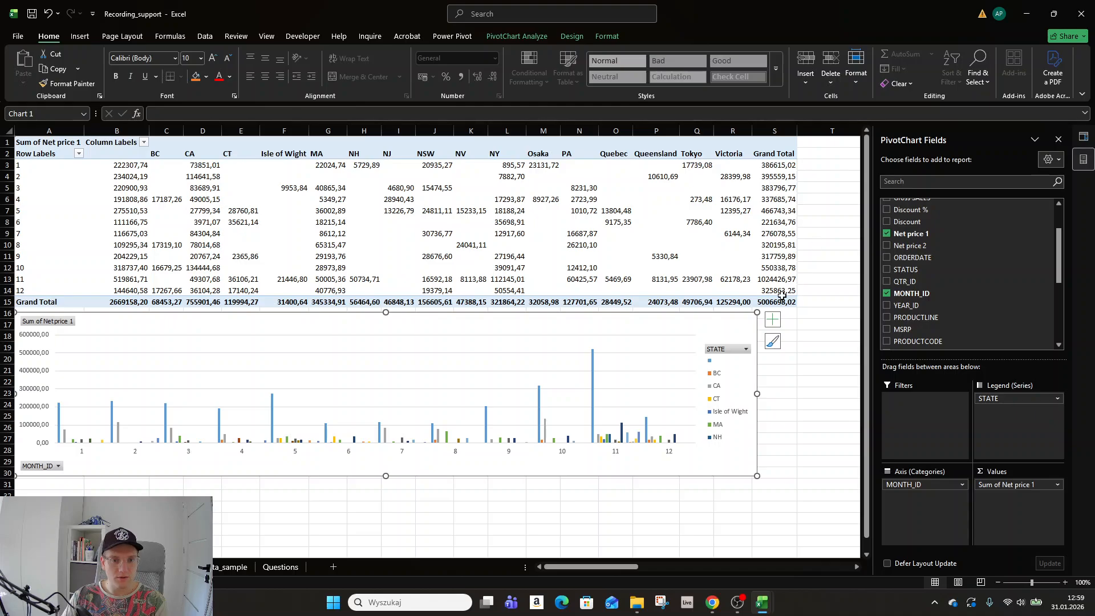
Copy the pivot table and paste it at cell A33.
drag(781, 298, 23, 142)
key(ctrl+c)
scroll(77, 336, down, 4)
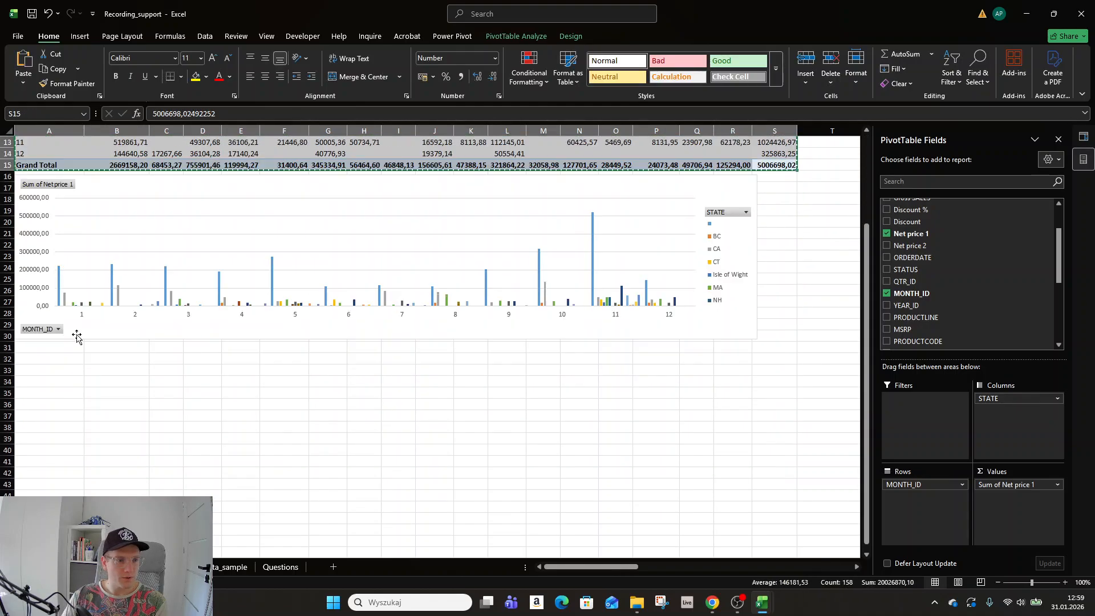
click(29, 369)
key(ctrl+v)
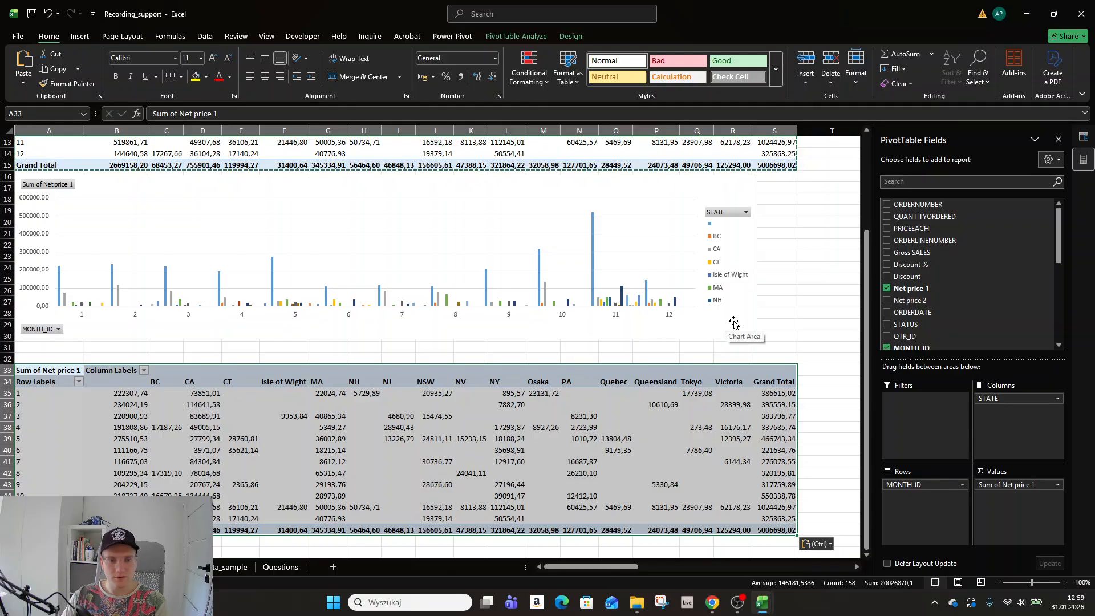
scroll(733, 322, down, 1)
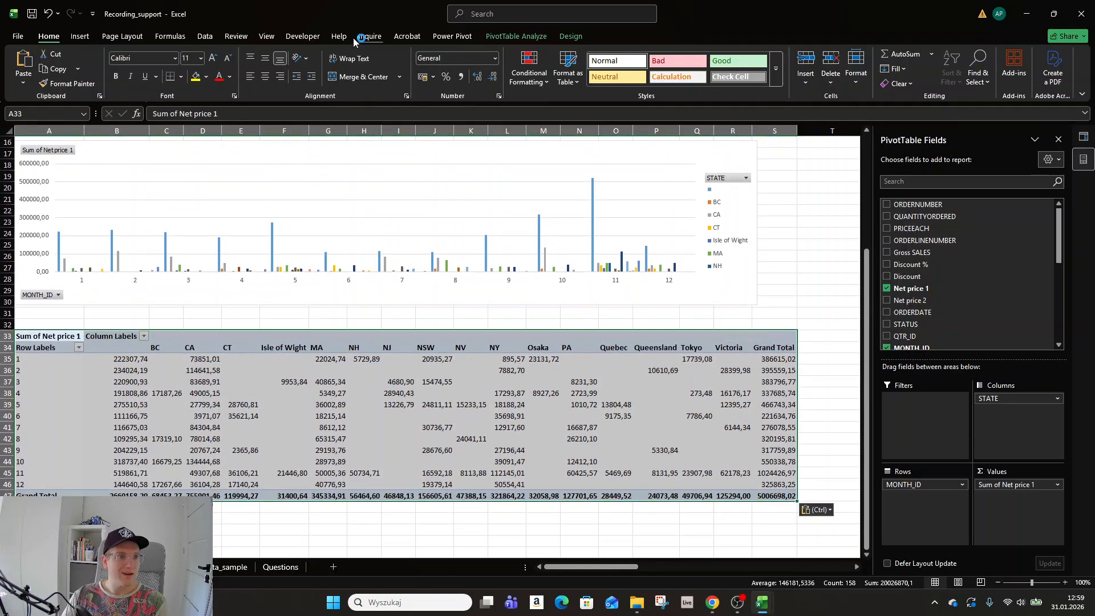
Insert a recommended clustered column PivotChart and move it to the lower left.
click(79, 36)
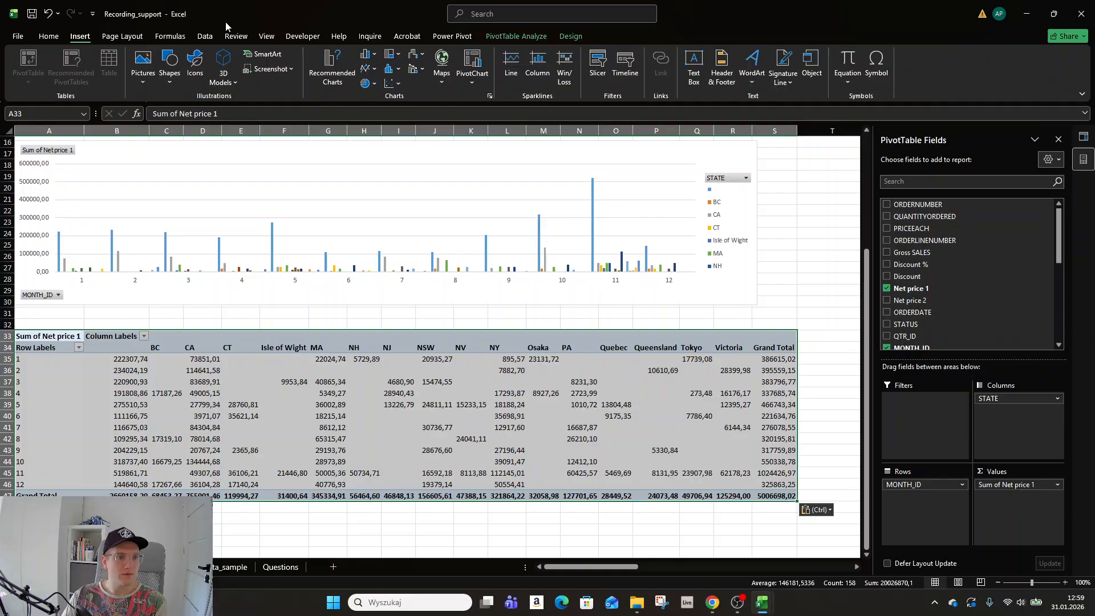
click(332, 67)
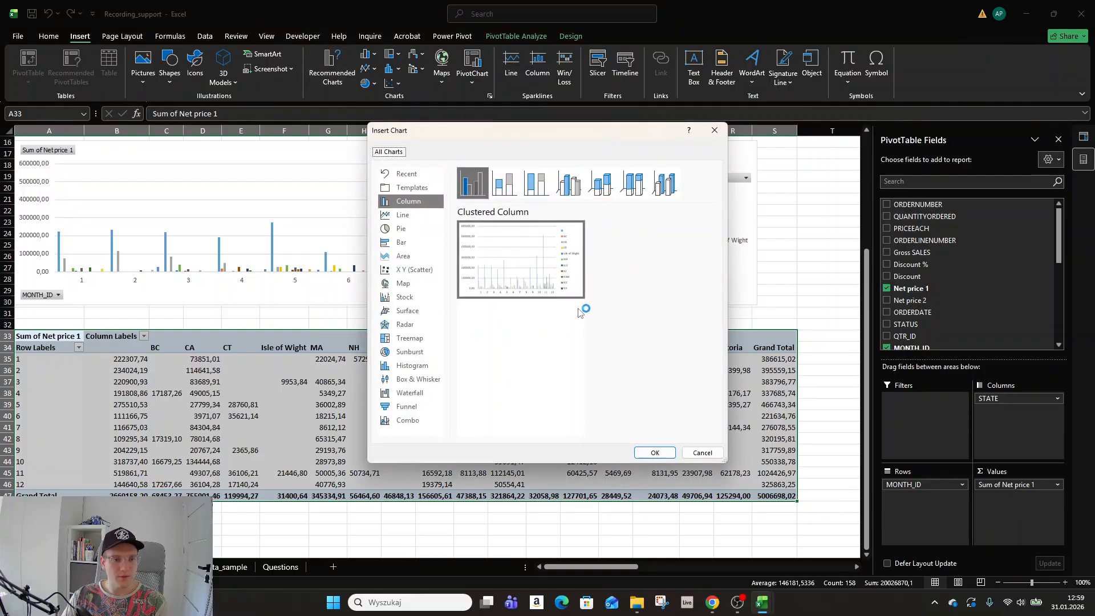
click(654, 452)
drag(497, 285, 212, 387)
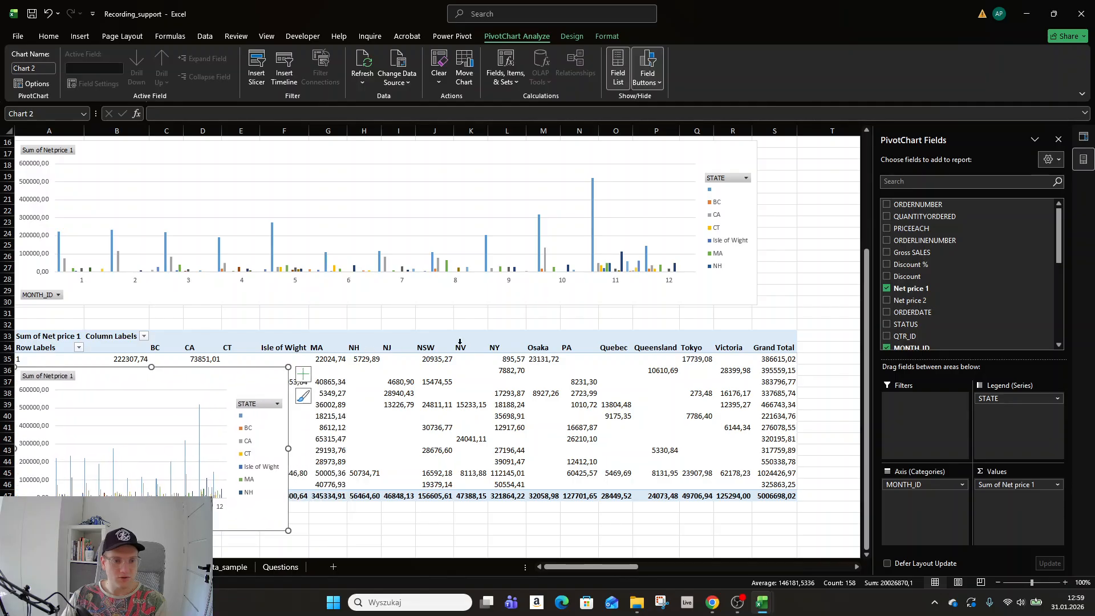
Switch the copied pivot's rows from MONTH_ID to QTR_ID and move its chart to row 30.
click(573, 347)
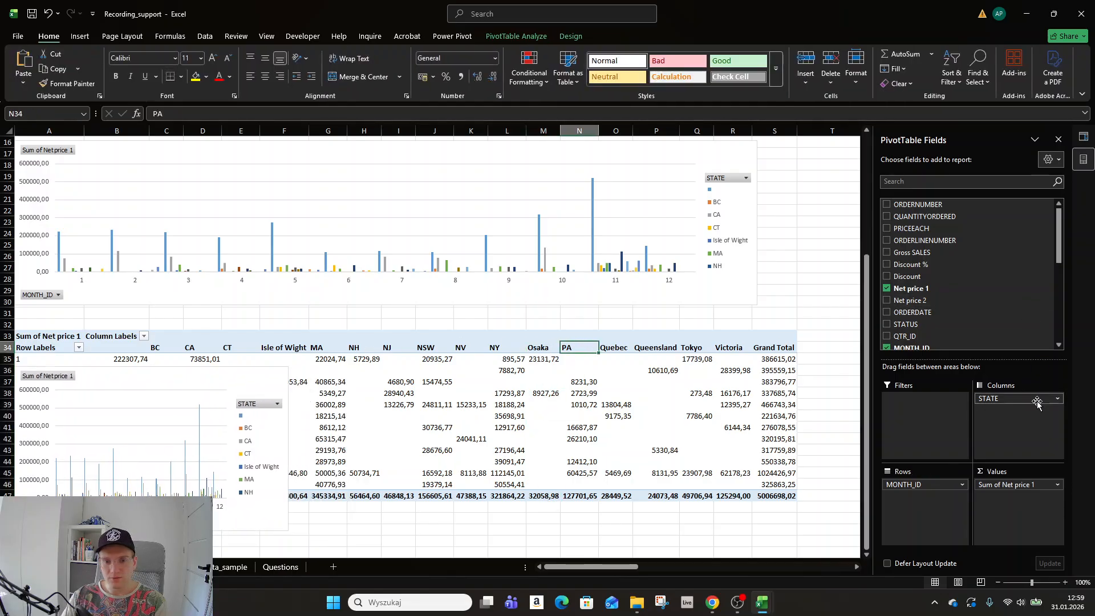
drag(949, 485, 742, 537)
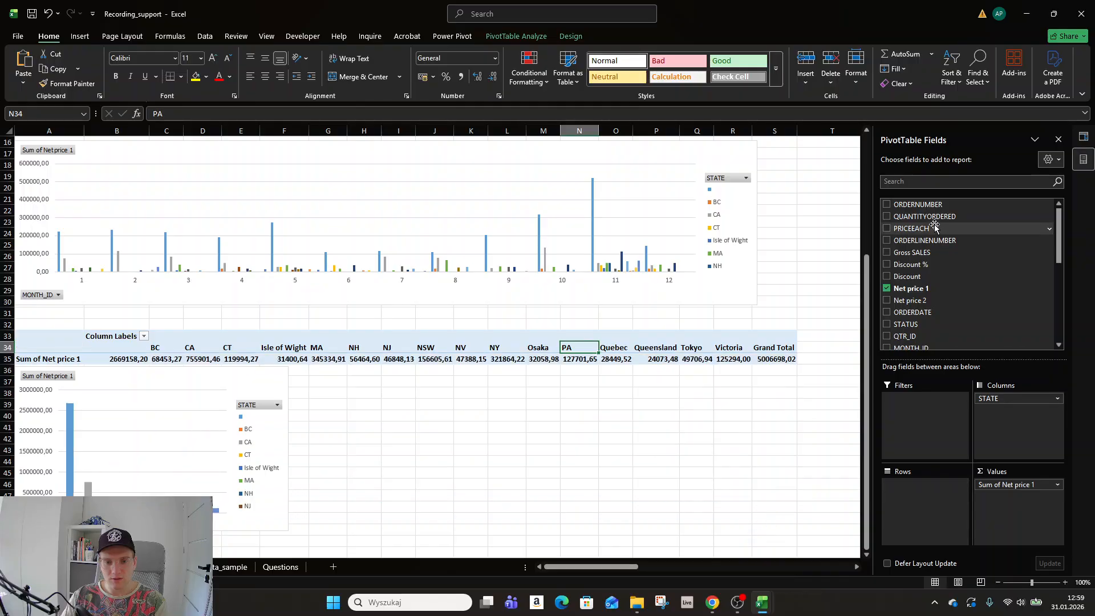
scroll(921, 301, down, 1)
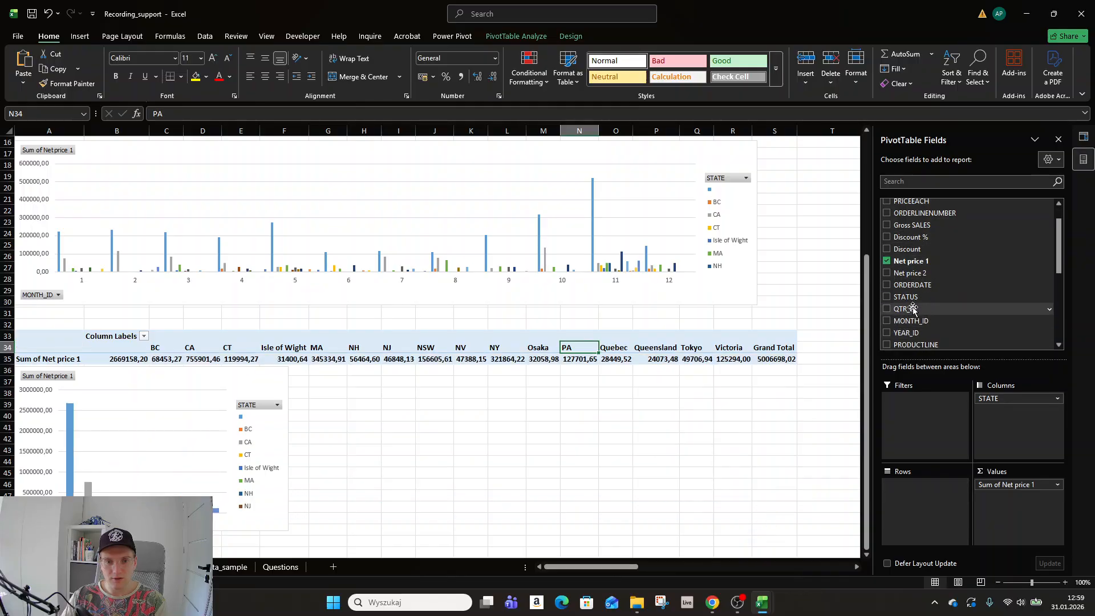
drag(918, 308, 922, 501)
drag(275, 440, 757, 396)
scroll(517, 196, up, 4)
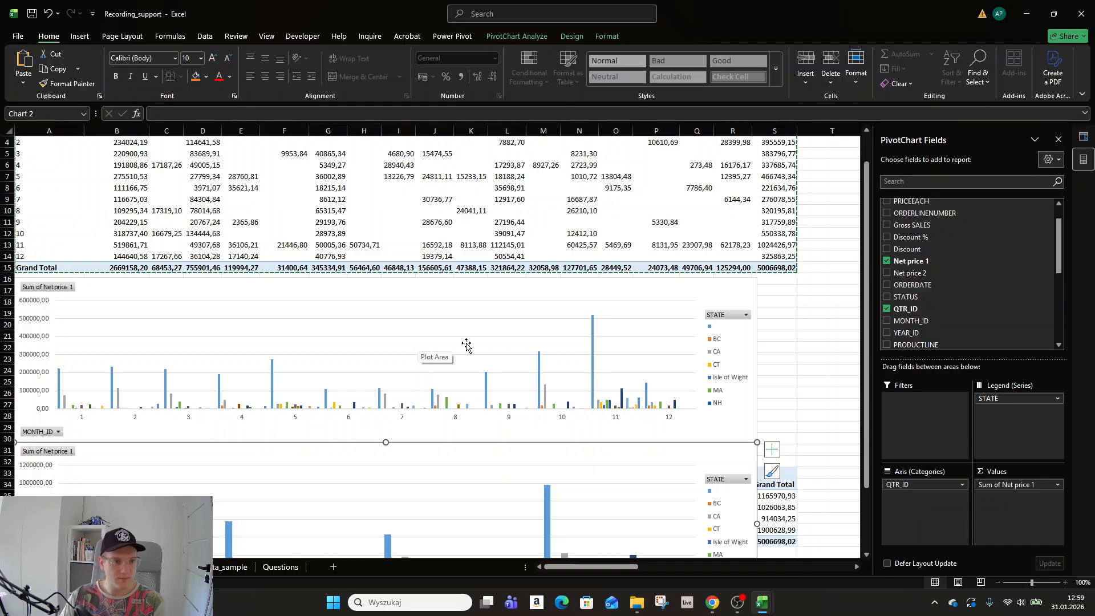
Delete the quarterly PivotChart and undo back to remove the copied pivot table.
scroll(462, 347, up, 1)
scroll(450, 351, down, 5)
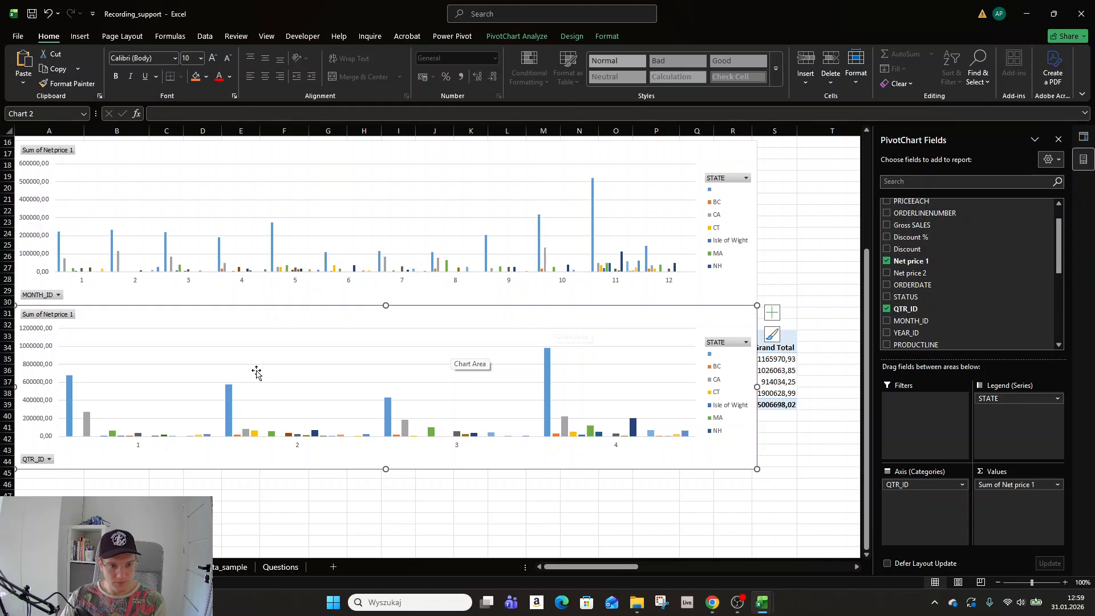
scroll(399, 239, up, 5)
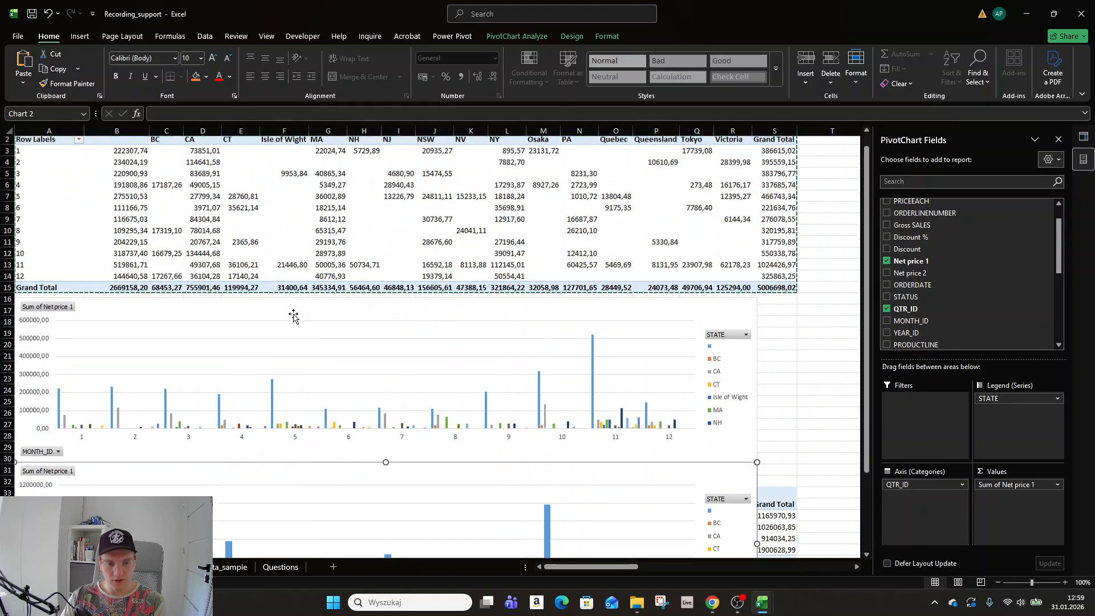
scroll(294, 313, down, 3)
scroll(291, 317, down, 2)
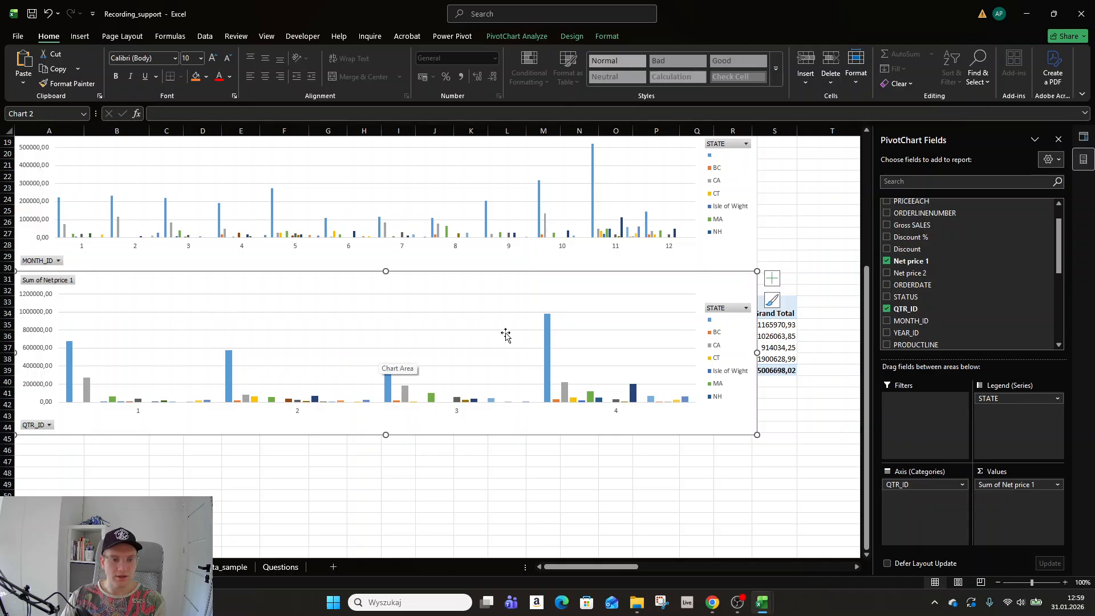
scroll(448, 391, up, 5)
scroll(448, 391, down, 2)
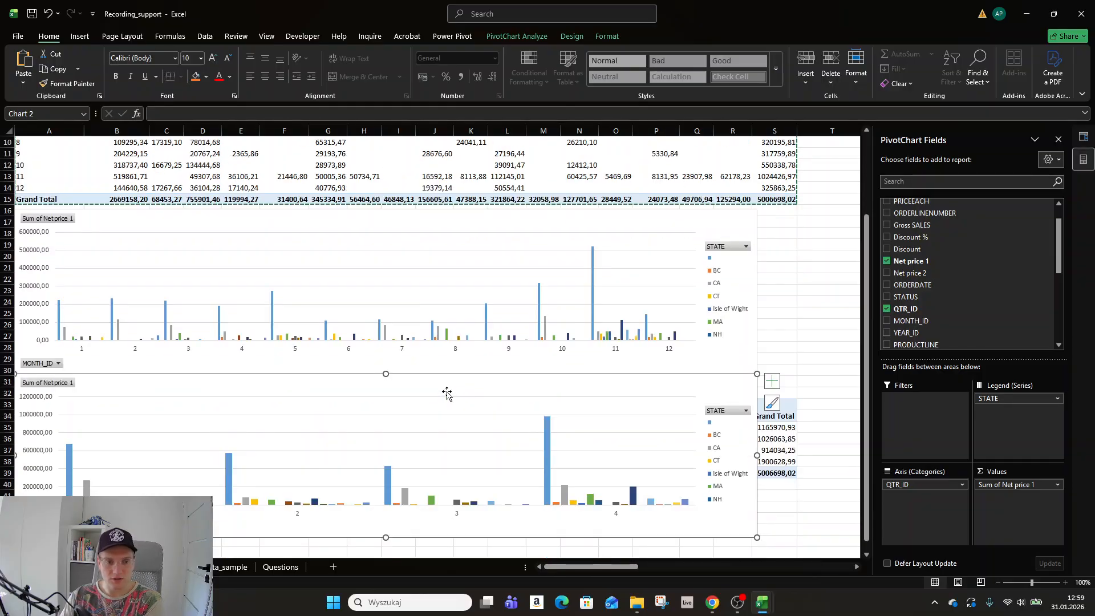
key(Delete)
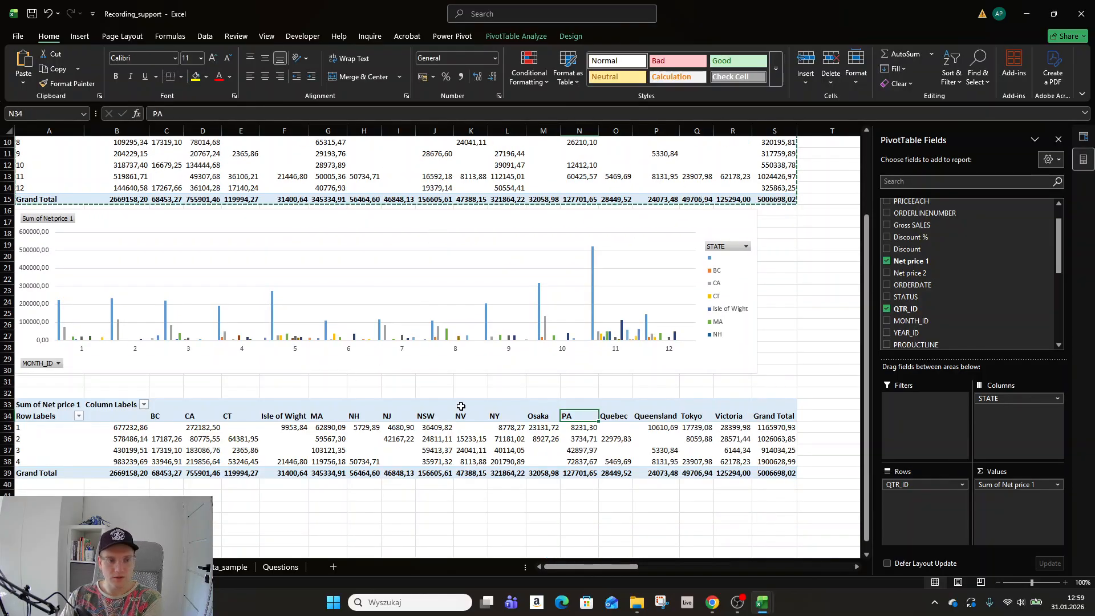
key(ctrl+z)
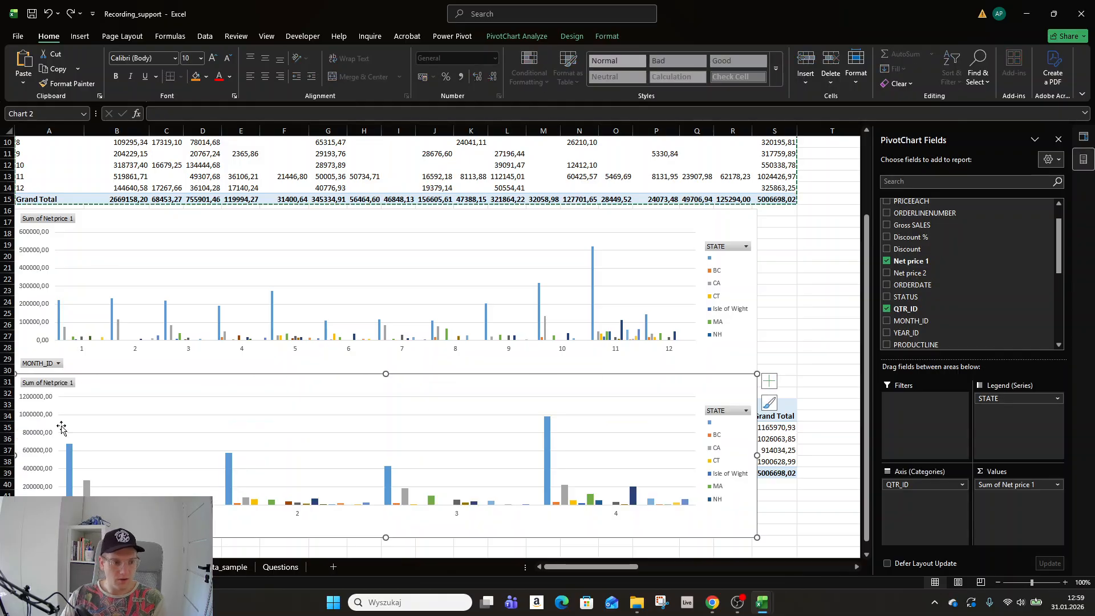
key(ctrl+z)
key(ctrl+z)
key(ctrl+z)
key(ctrl+z)
key(ctrl+z)
key(ctrl+z)
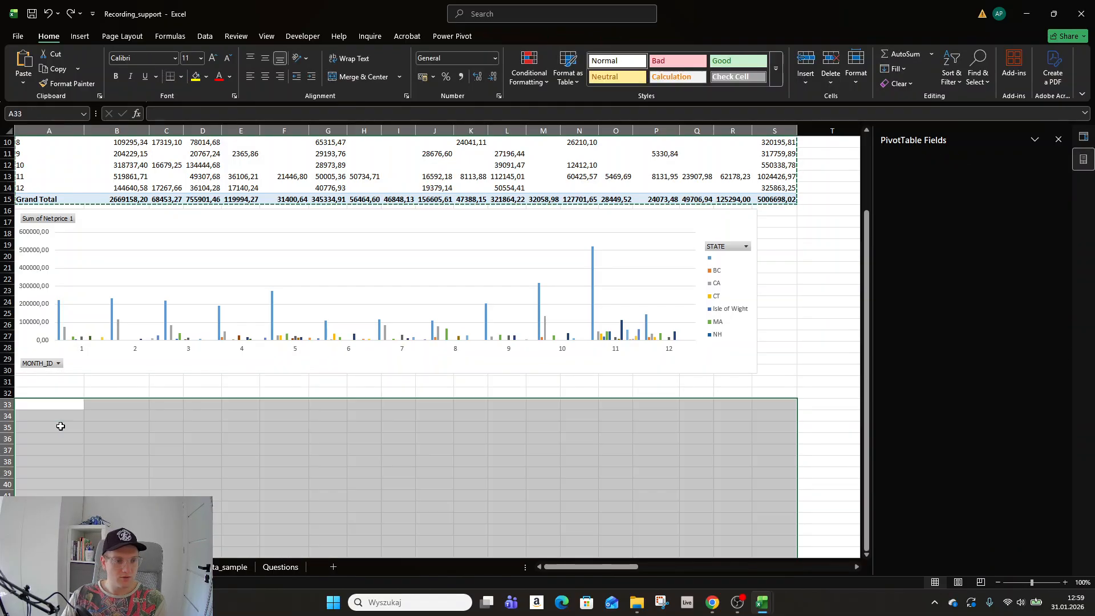
key(ctrl+z)
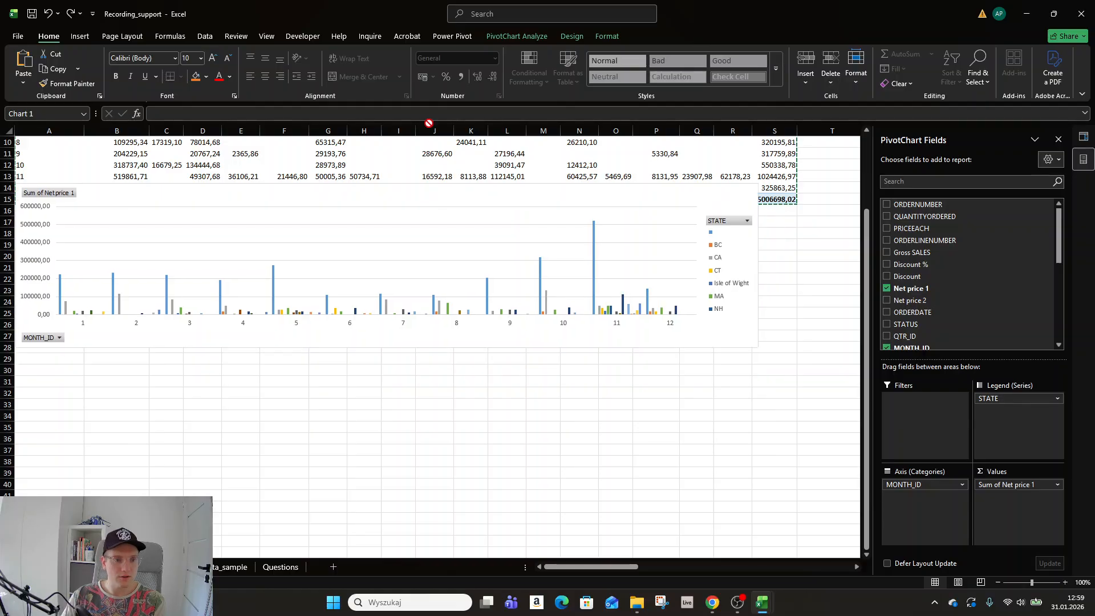
Move the monthly Net price 1 chart up to row 1 and save the workbook.
scroll(411, 358, up, 3)
drag(425, 336, 422, 270)
click(829, 313)
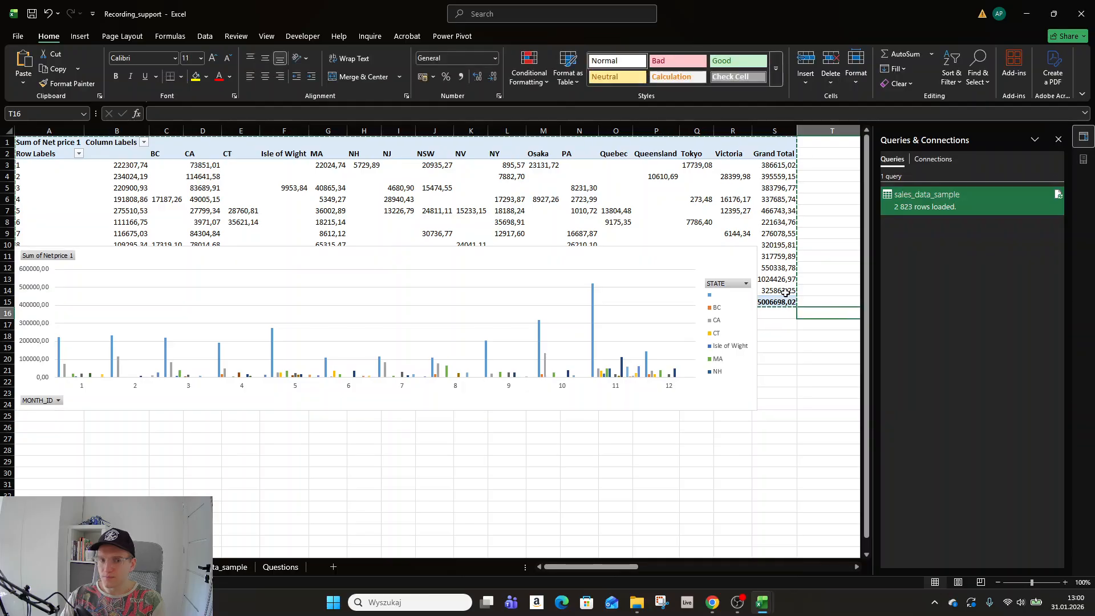
drag(666, 260, 607, 97)
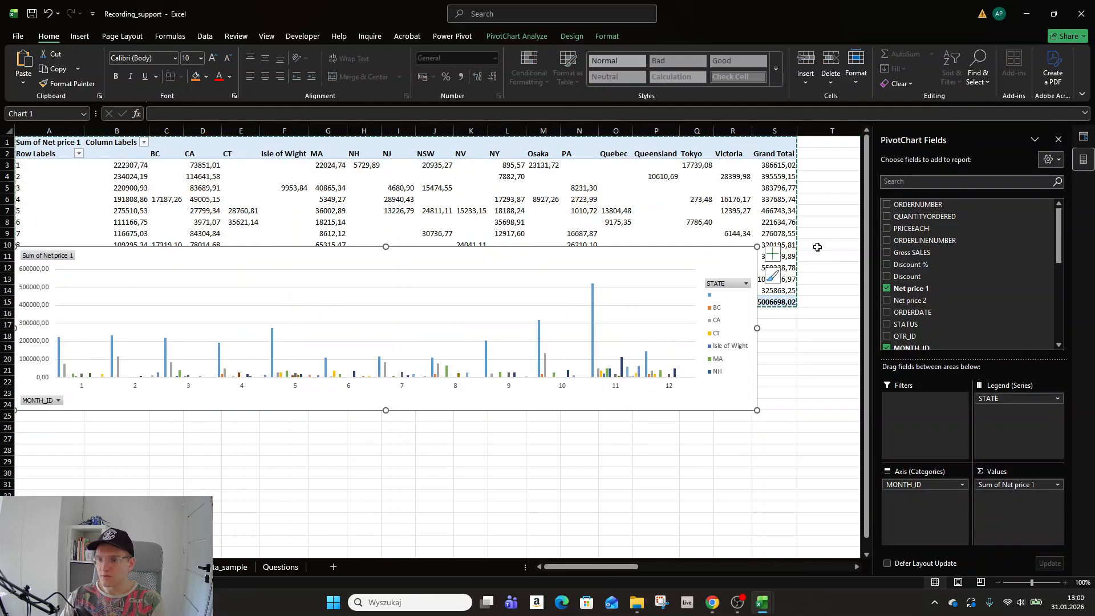
click(802, 197)
drag(536, 259, 450, 151)
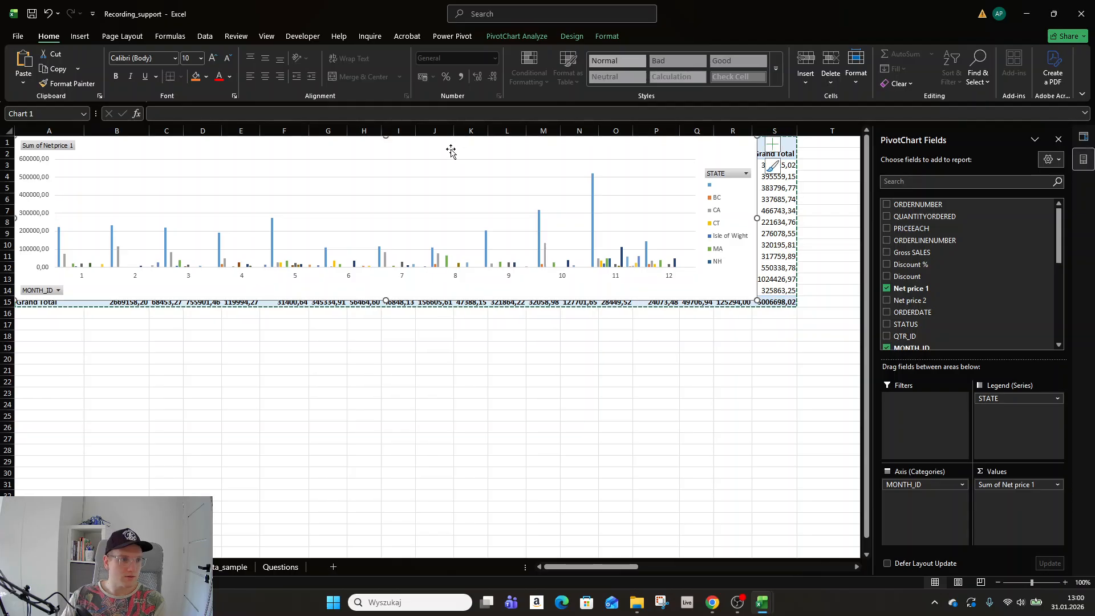
drag(98, 380, 83, 350)
click(48, 315)
key(ctrl+s)
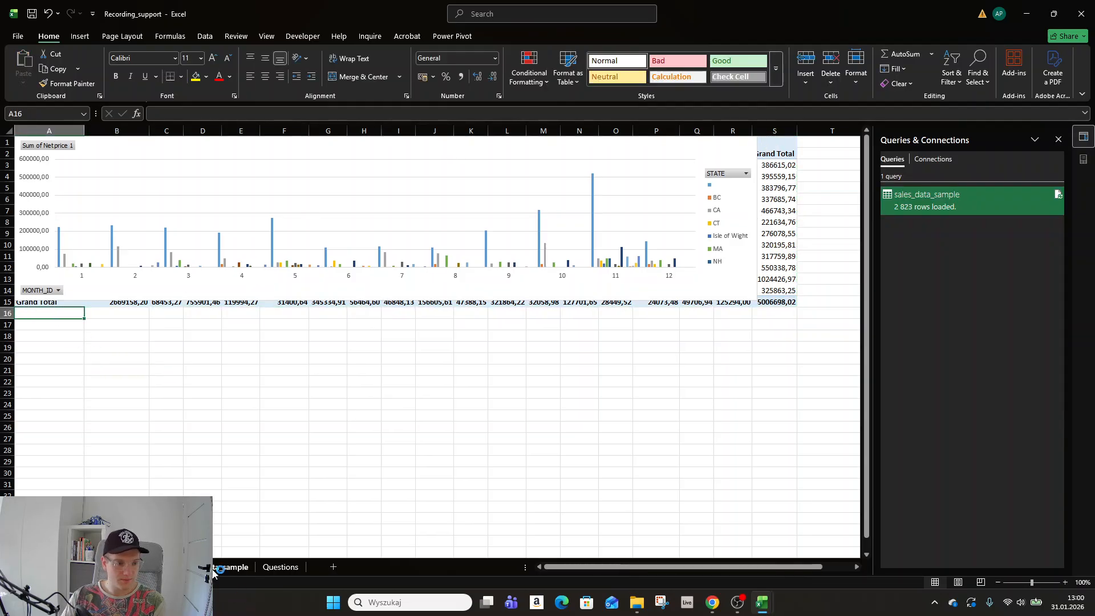
Review the Questions sheet, then go to the sales_data_sample data sheet.
click(216, 568)
click(280, 566)
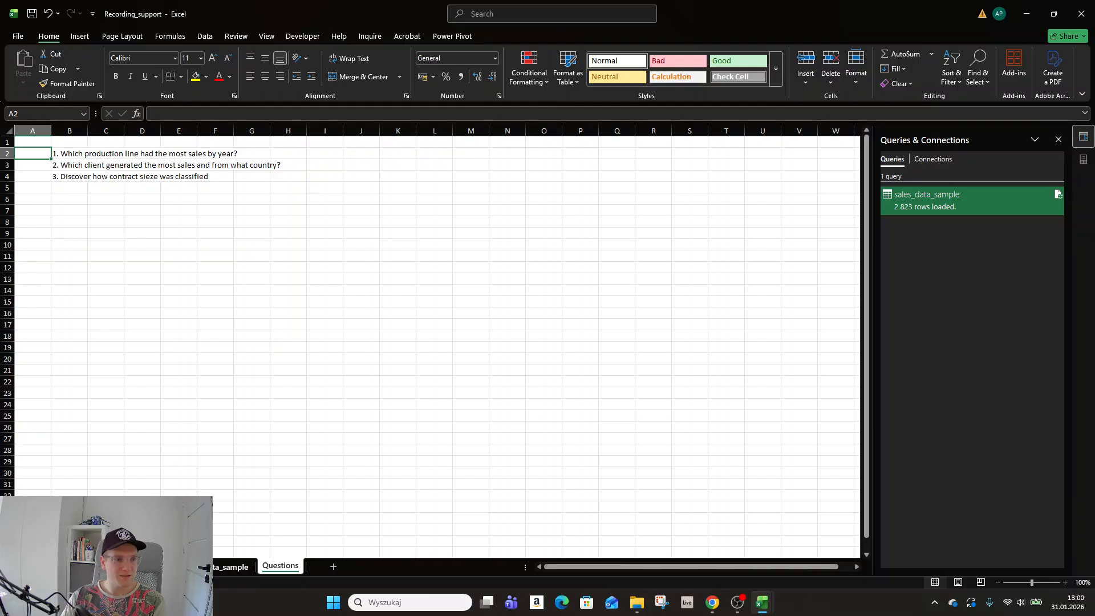
click(165, 567)
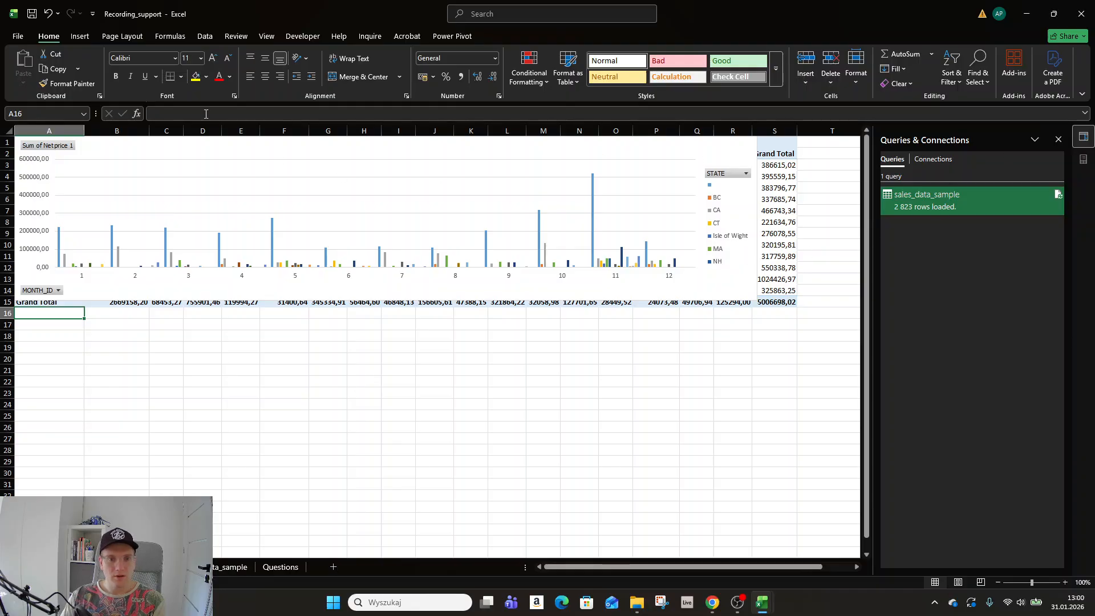
key(ctrl+Page_Down)
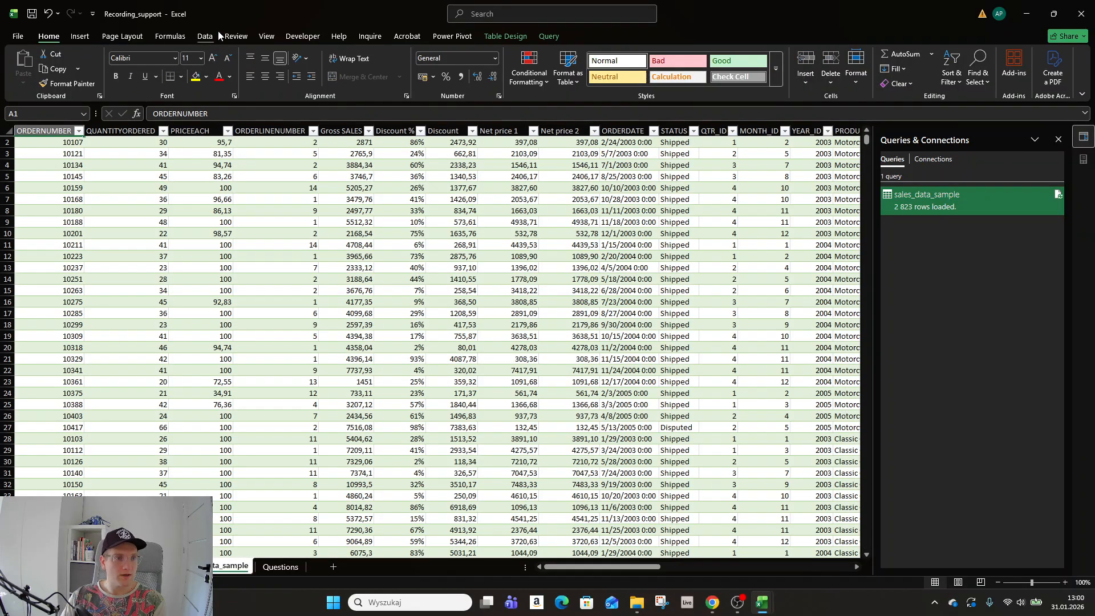
Create a PivotChart from the sales data at cell A20 of the Calculations sheet.
click(80, 36)
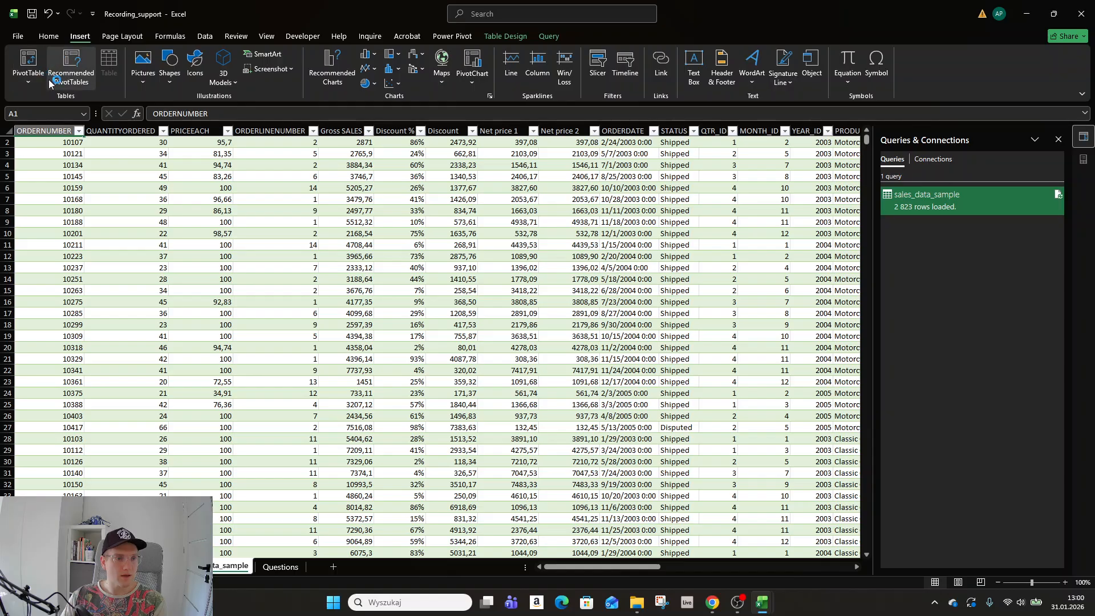
click(472, 73)
click(526, 99)
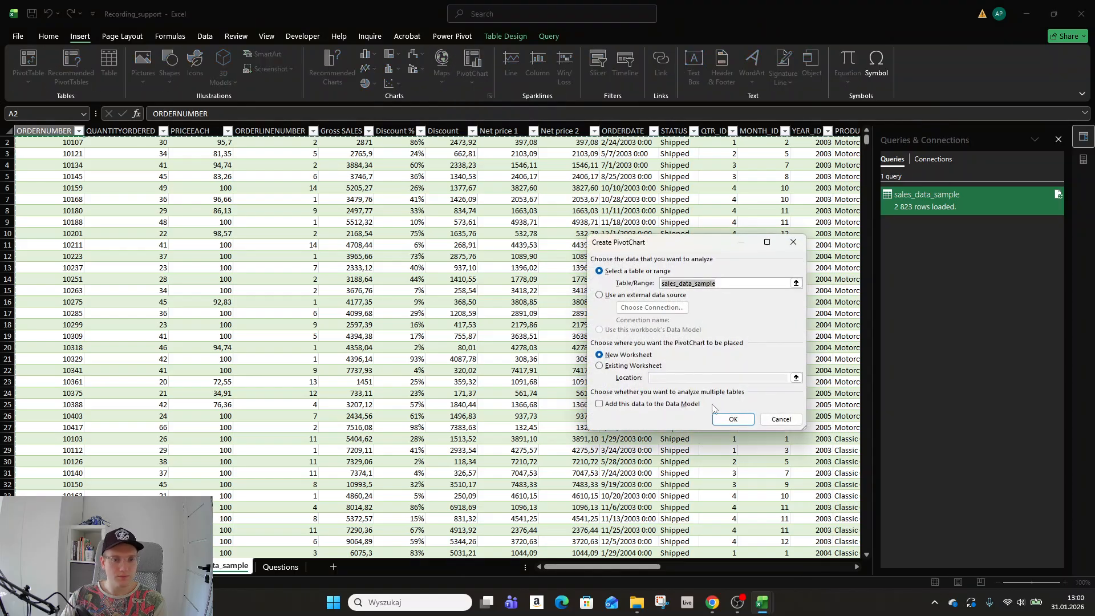
click(624, 366)
key(ctrl+Page_Up)
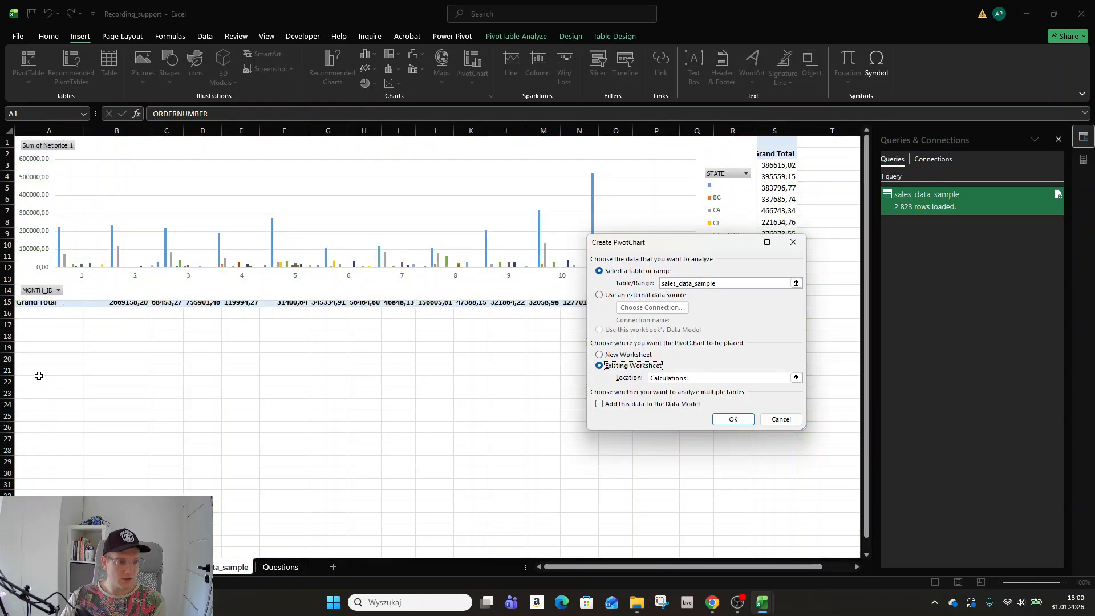
click(41, 359)
click(733, 419)
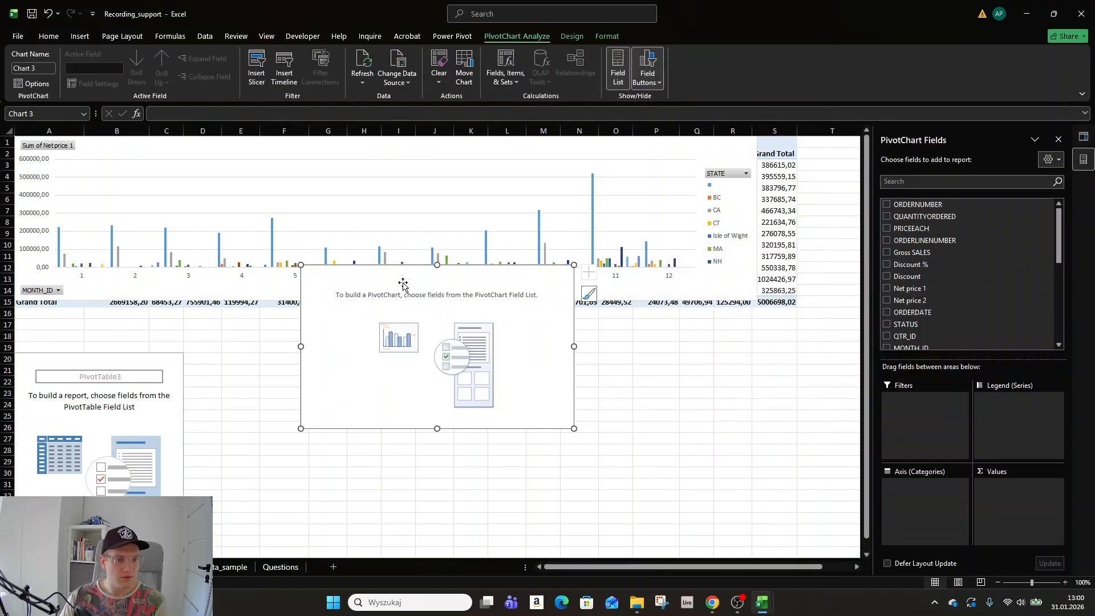
Move the empty chart lower left and put PRODUCTLINE on its axis.
drag(532, 429, 416, 553)
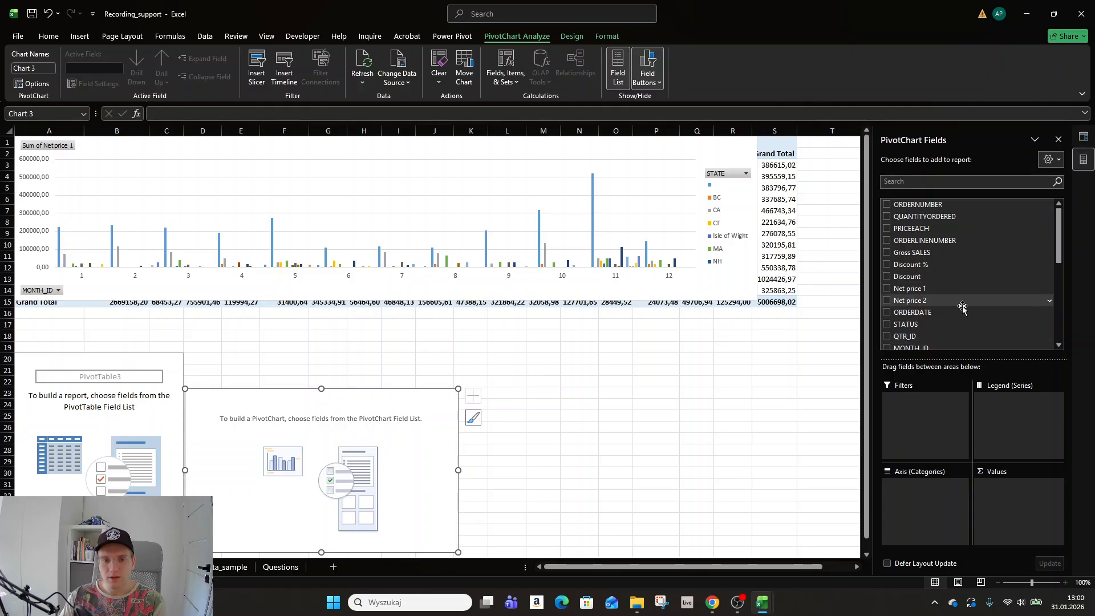
scroll(958, 283, down, 3)
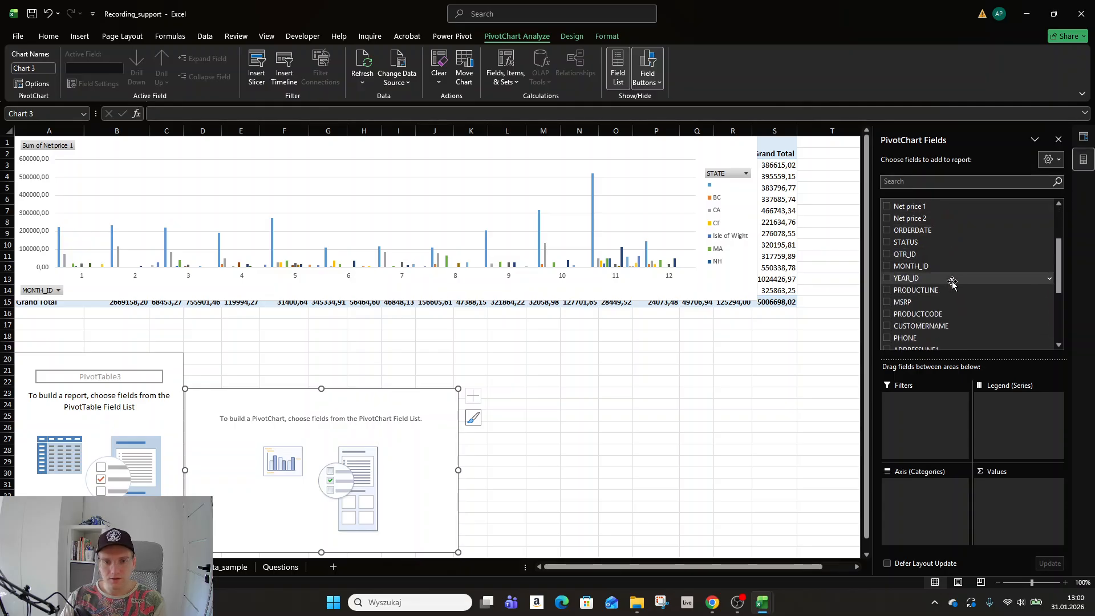
click(886, 289)
scroll(891, 294, down, 2)
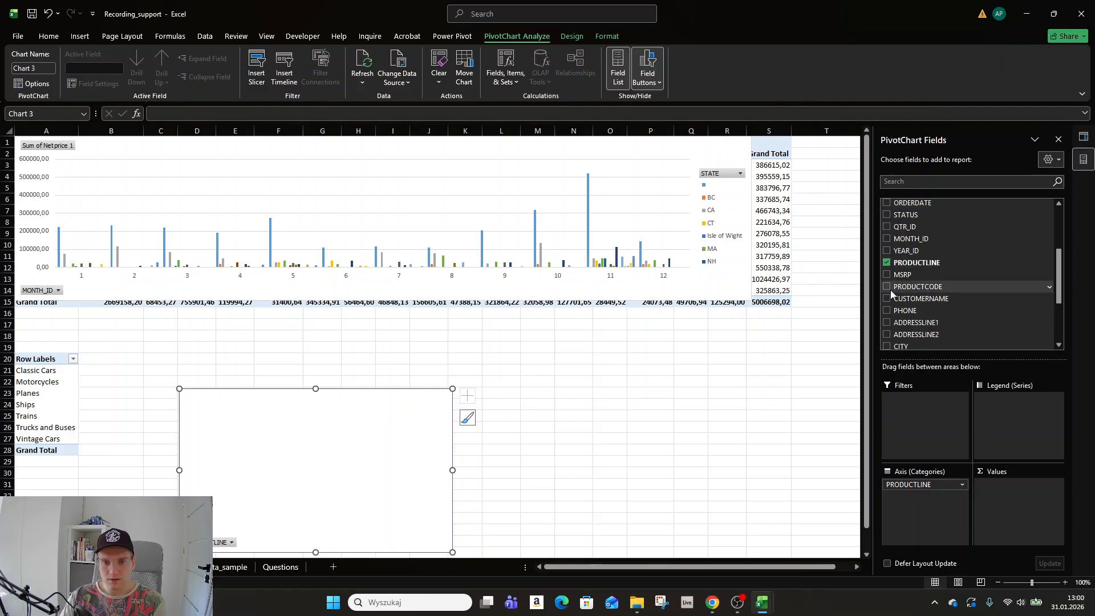
scroll(891, 295, up, 2)
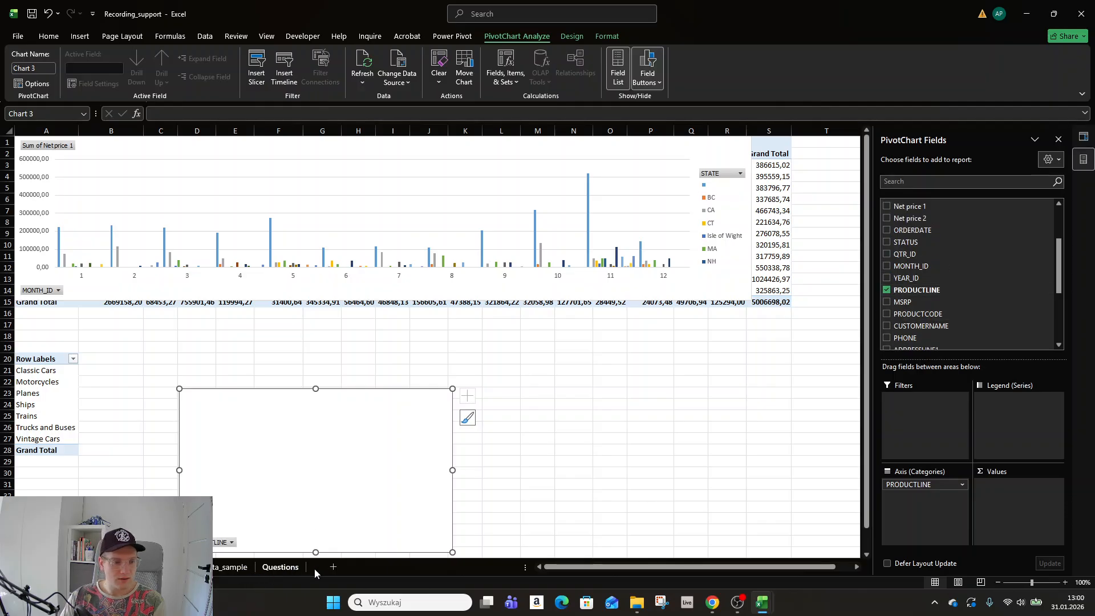
After checking the Questions sheet, add Net price 2 as the chart's summed values.
click(279, 567)
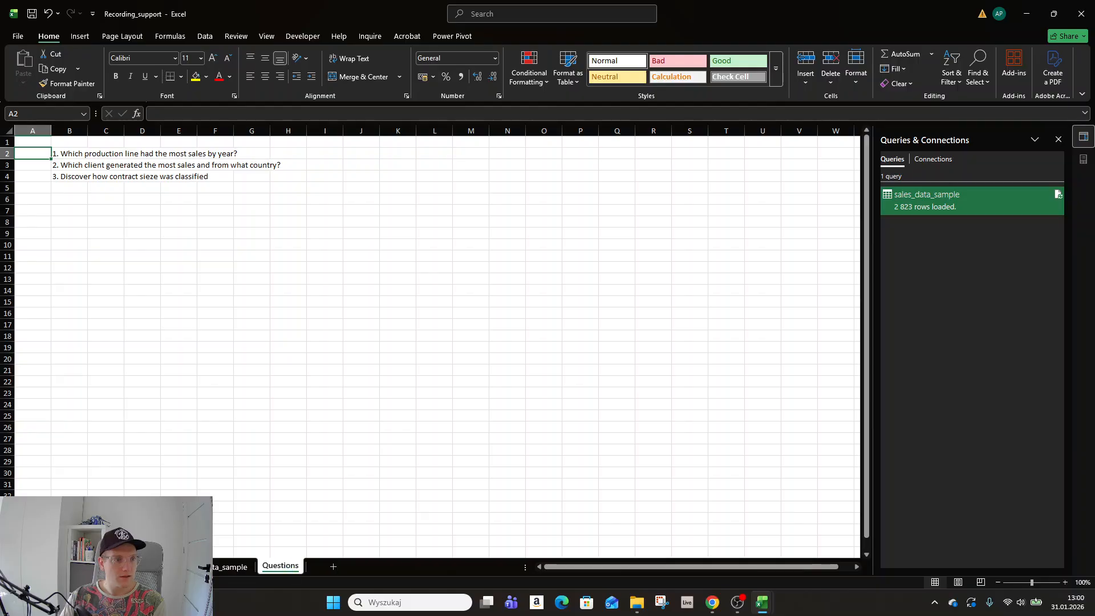
click(159, 567)
scroll(948, 311, up, 1)
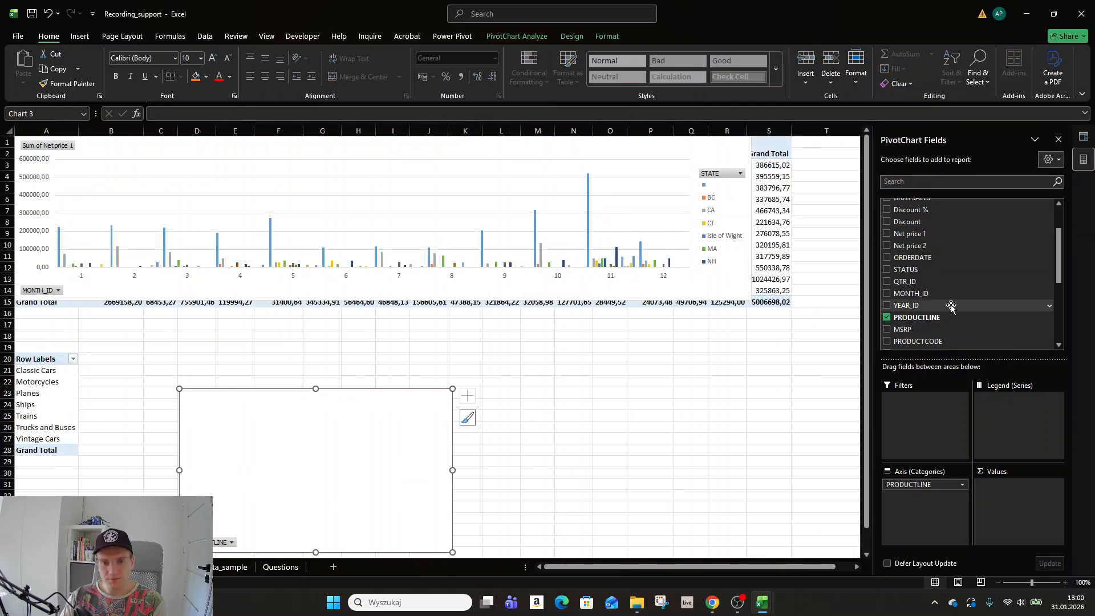
scroll(890, 282, up, 2)
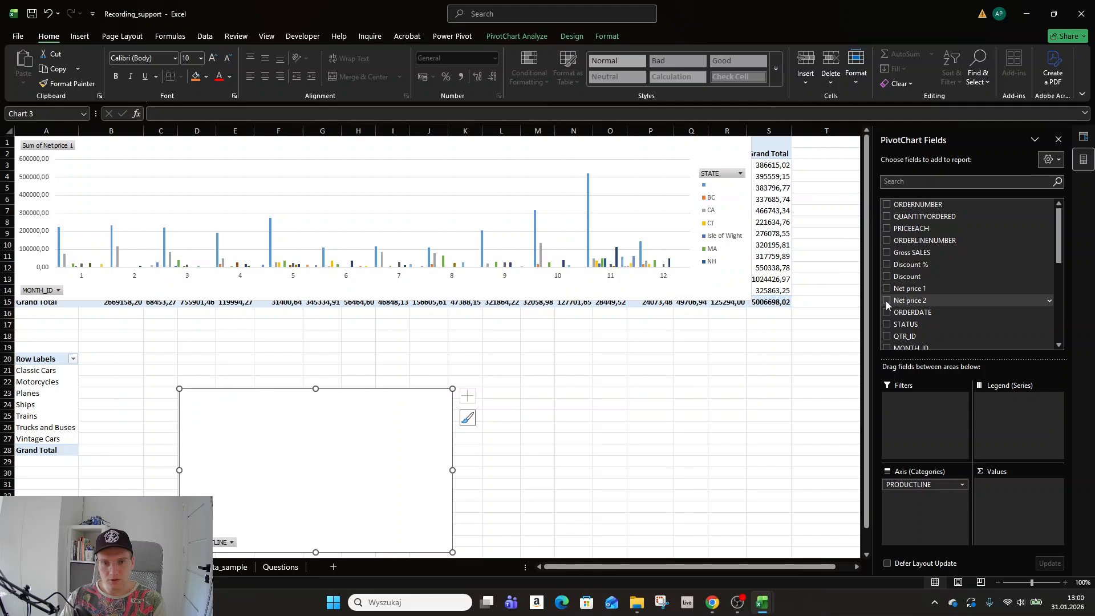
click(886, 300)
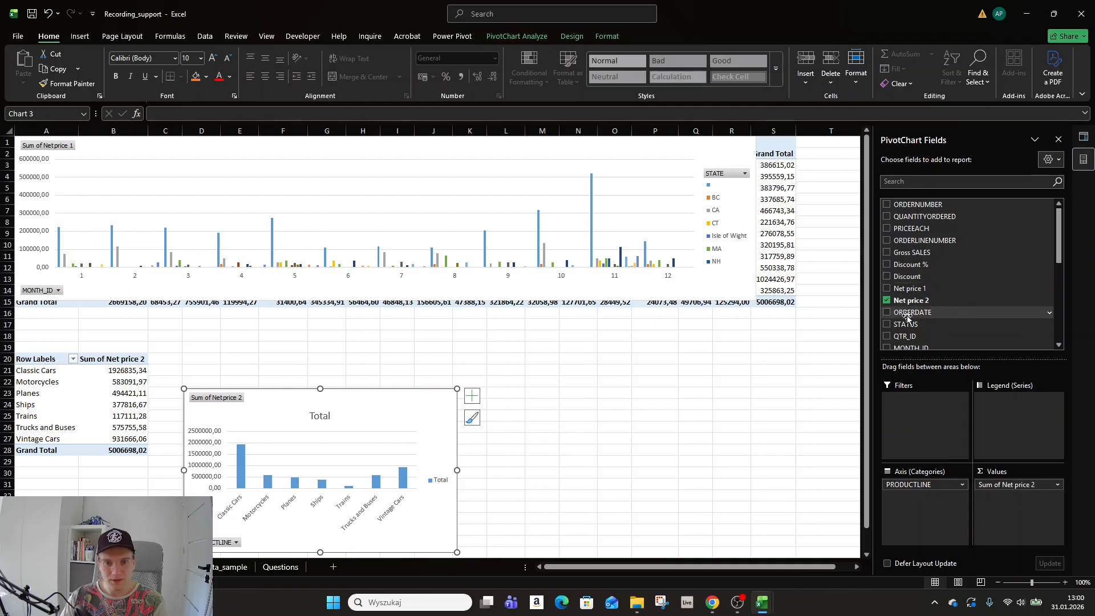
scroll(908, 301, down, 2)
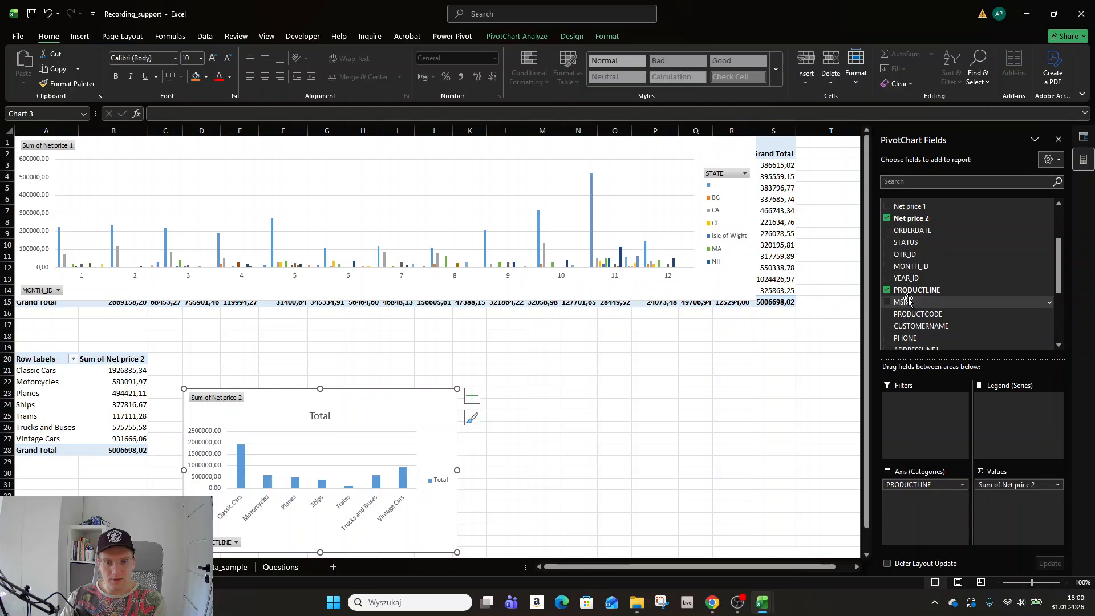
scroll(908, 300, down, 3)
scroll(907, 291, up, 3)
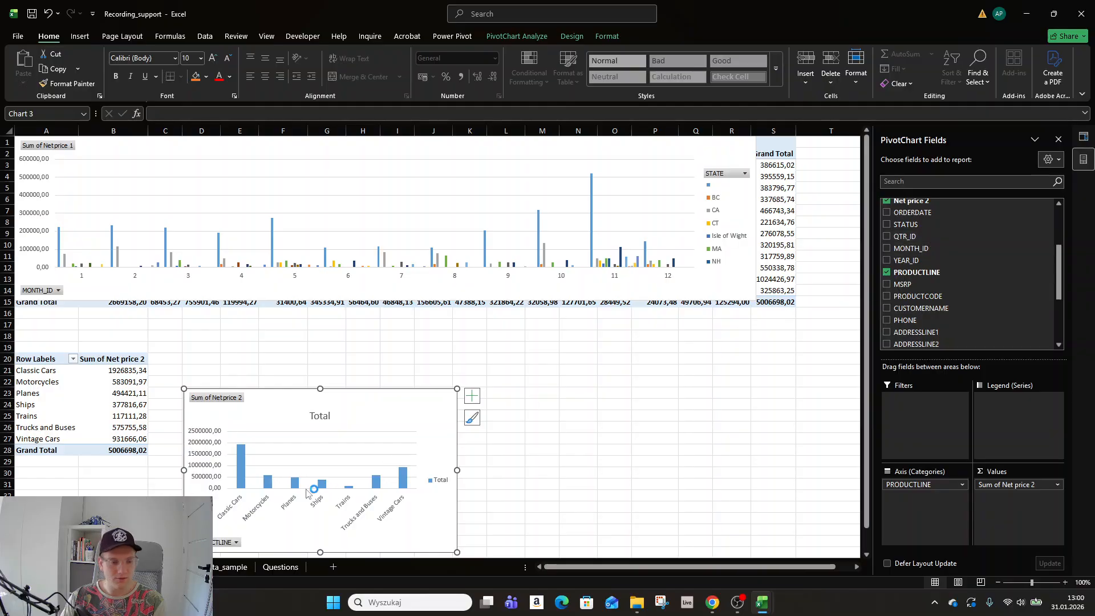
Inspect the ORDERDATE column at the top of the sales data, then return to the charts.
click(235, 567)
click(160, 567)
click(234, 567)
click(401, 356)
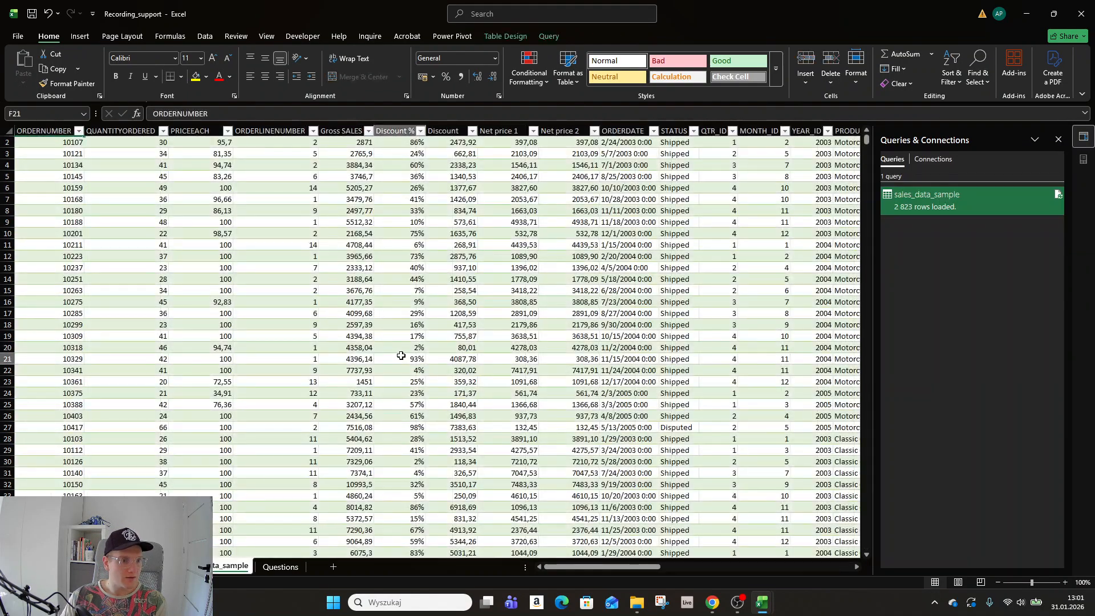
key(ctrl+Up)
key(Right)
key(Right)
key(Right)
key(Right)
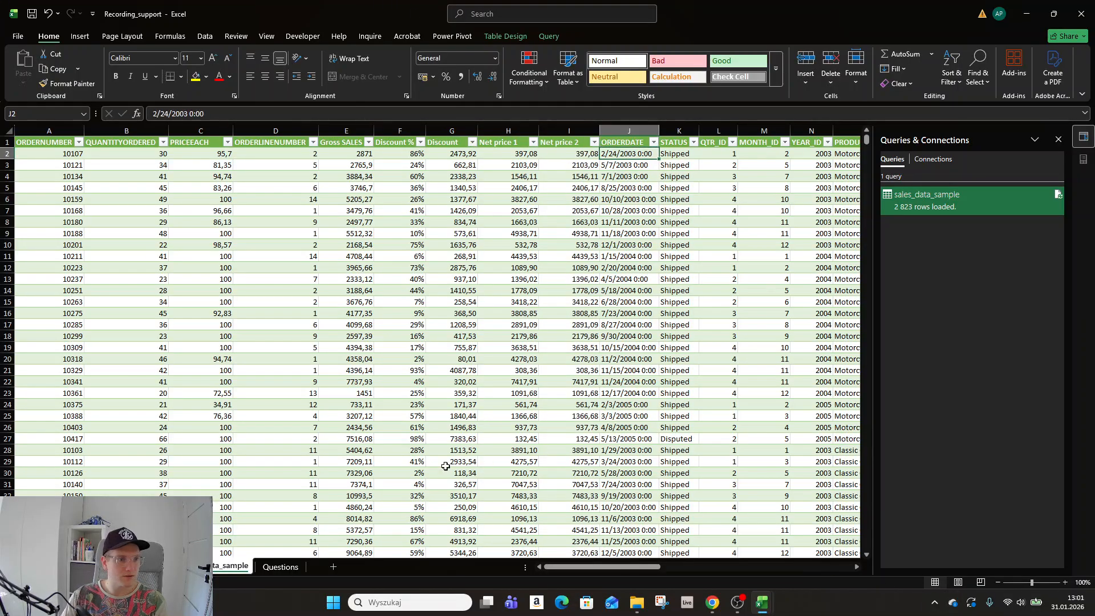
key(ctrl+Page_Up)
key(ctrl+Page_Down)
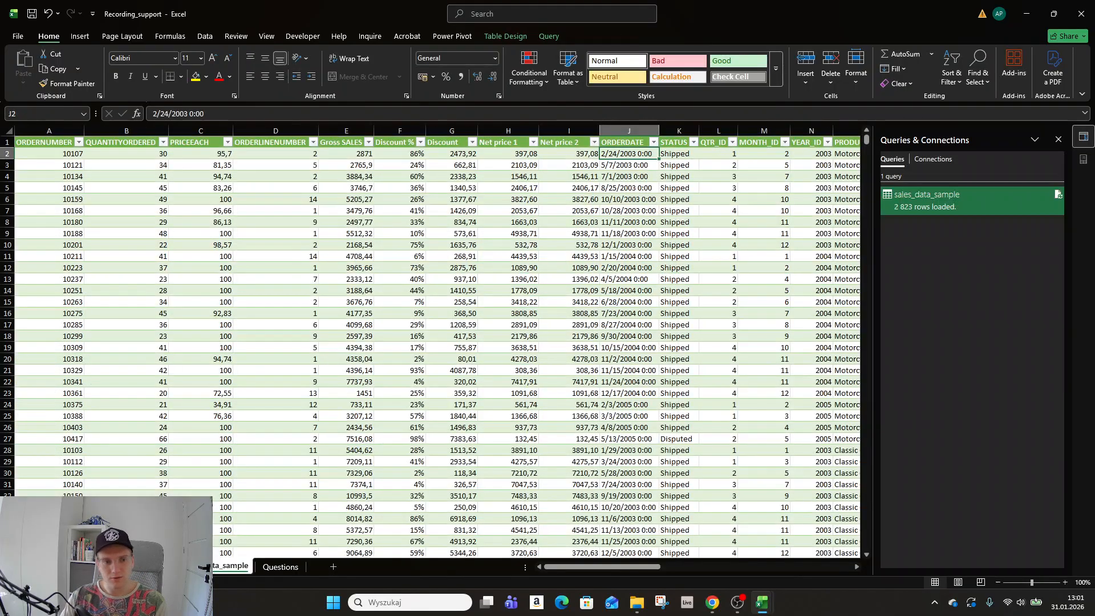
key(ctrl+Page_Up)
key(ctrl+Page_Up)
key(ctrl+Page_Down)
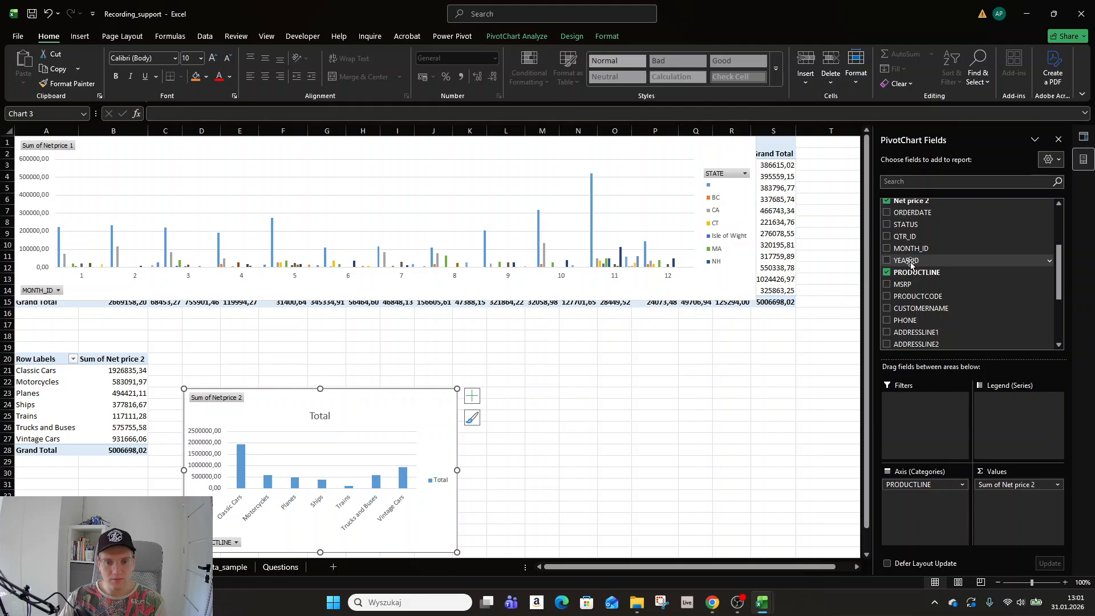
Split the product-line bars by YEAR_ID as legend series, then move and widen the chart.
click(893, 264)
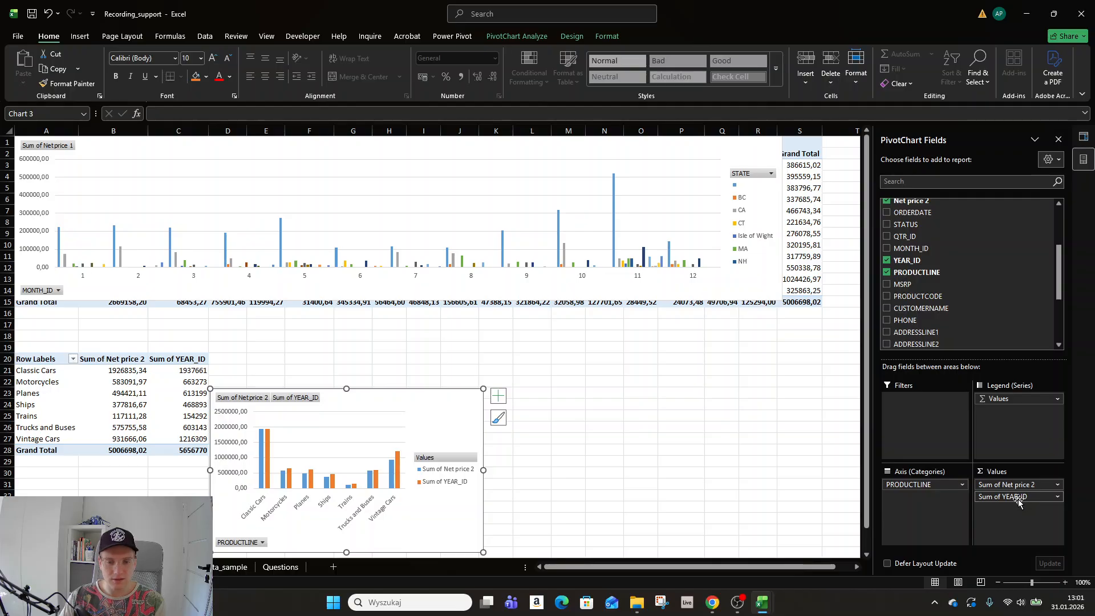
drag(1017, 501, 1006, 433)
drag(342, 402, 328, 336)
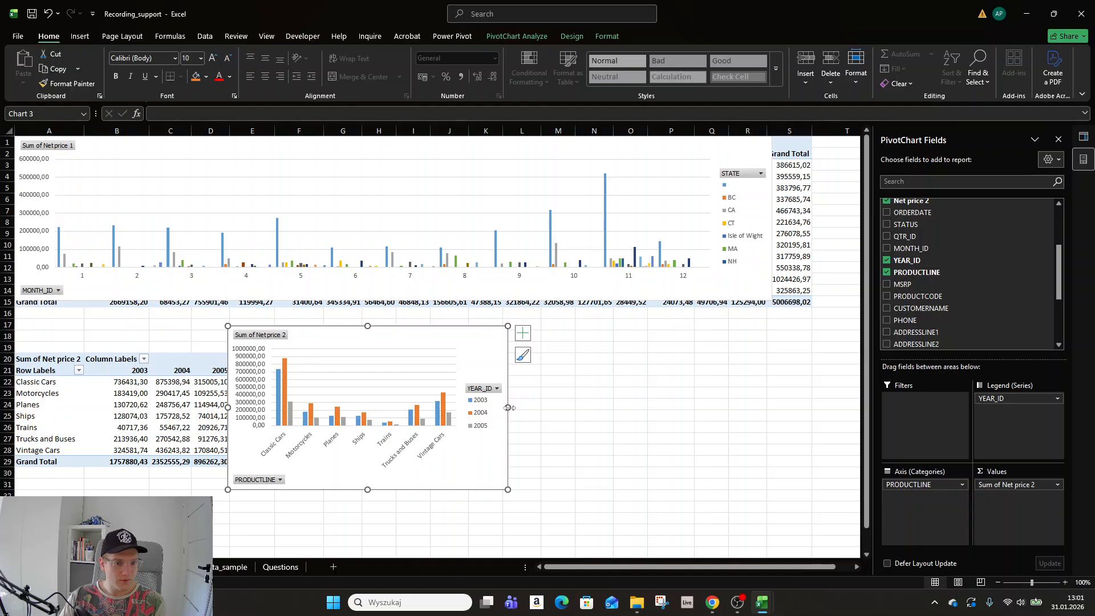
drag(508, 407, 643, 410)
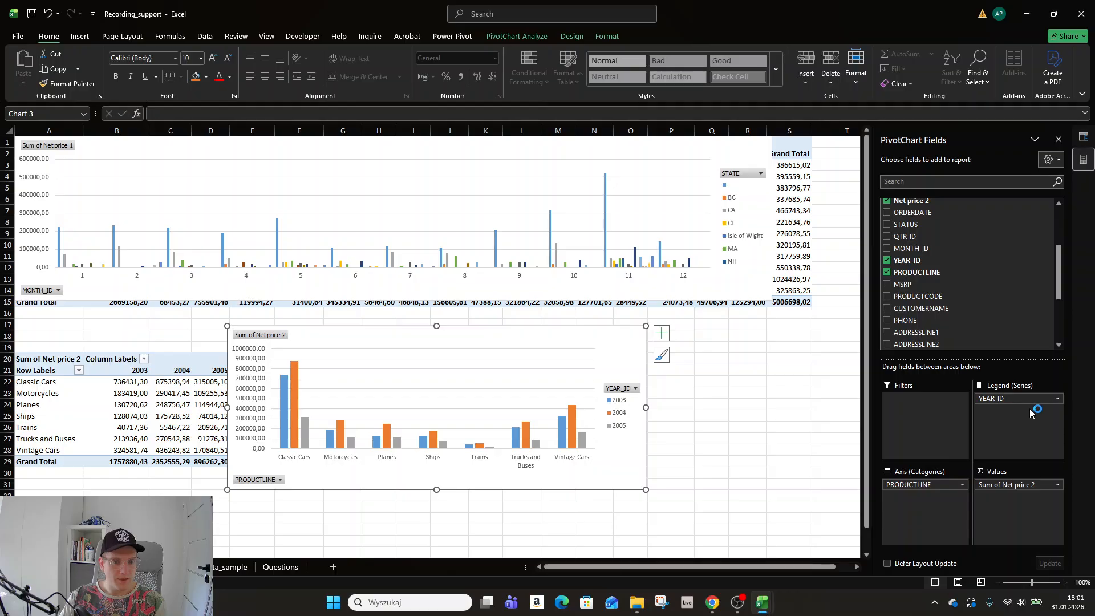
Sort the product lines in descending order by Sum of Net price 2.
click(78, 370)
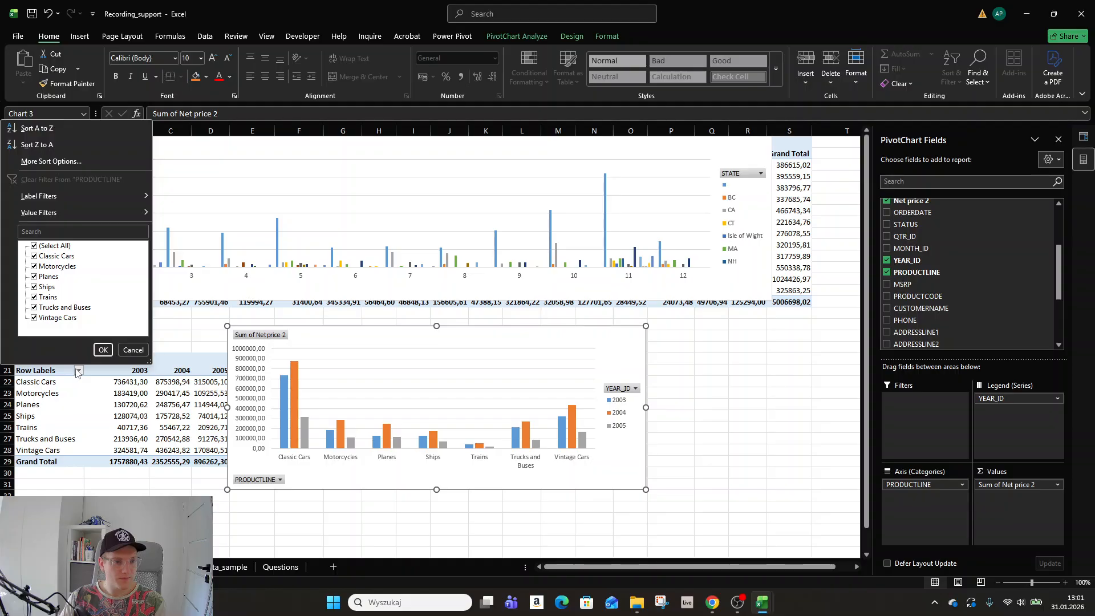
click(95, 162)
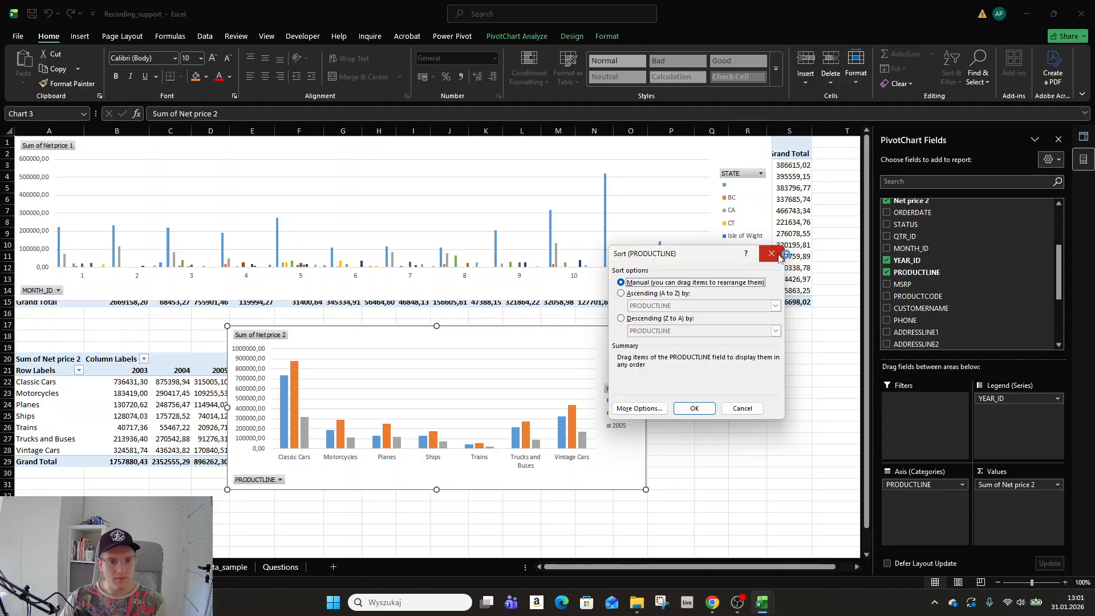
click(657, 294)
click(648, 321)
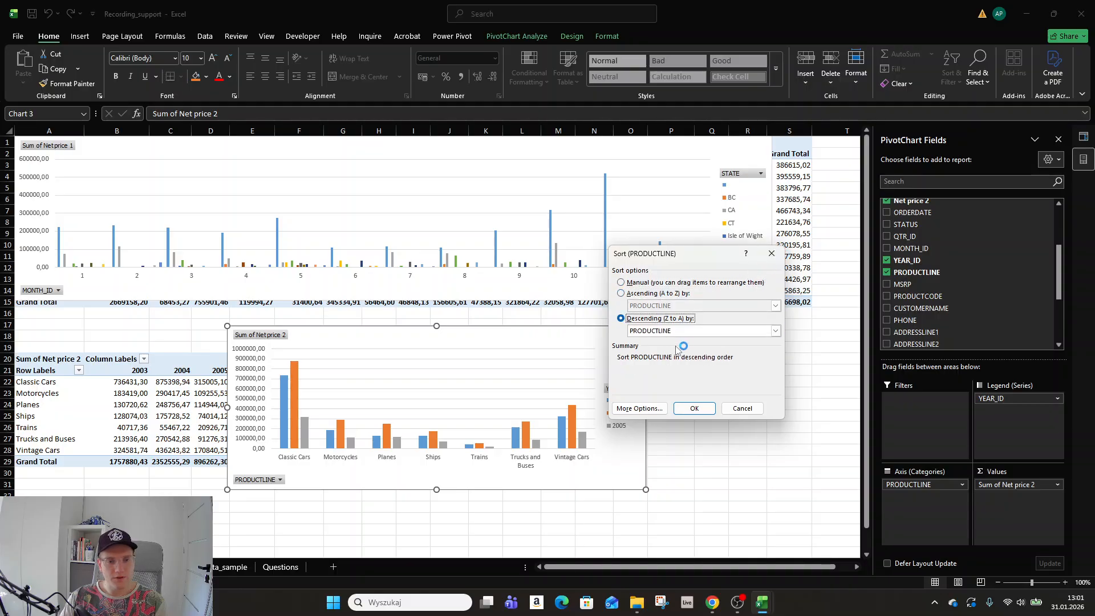
click(697, 331)
click(693, 349)
click(694, 408)
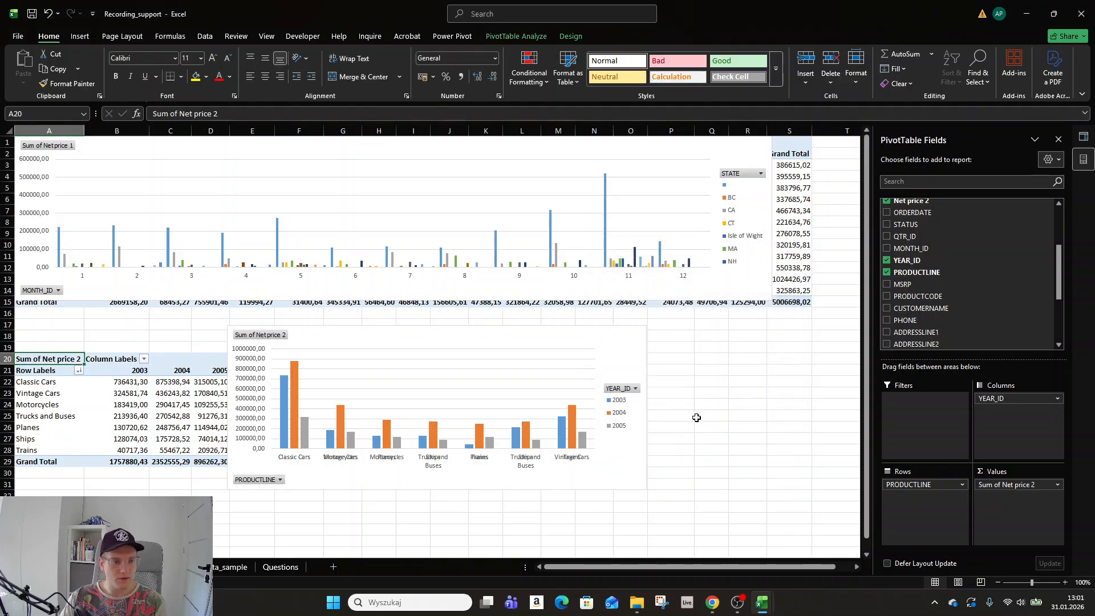
Move the product-line chart to column A under the monthly chart and widen it to column S.
drag(510, 342, 217, 318)
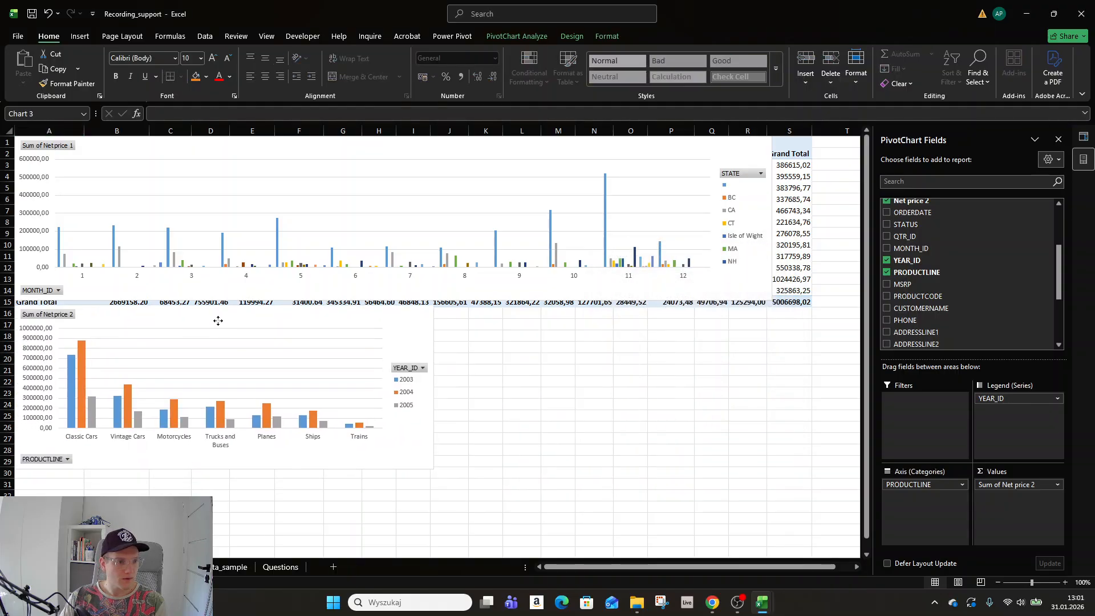
drag(434, 387, 818, 406)
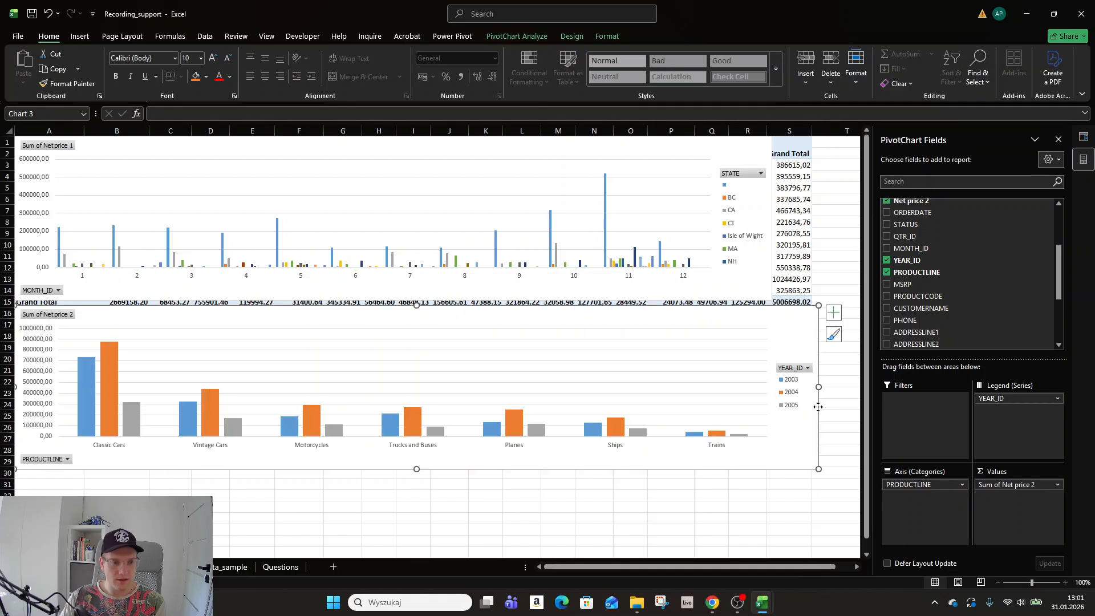
click(105, 493)
click(118, 463)
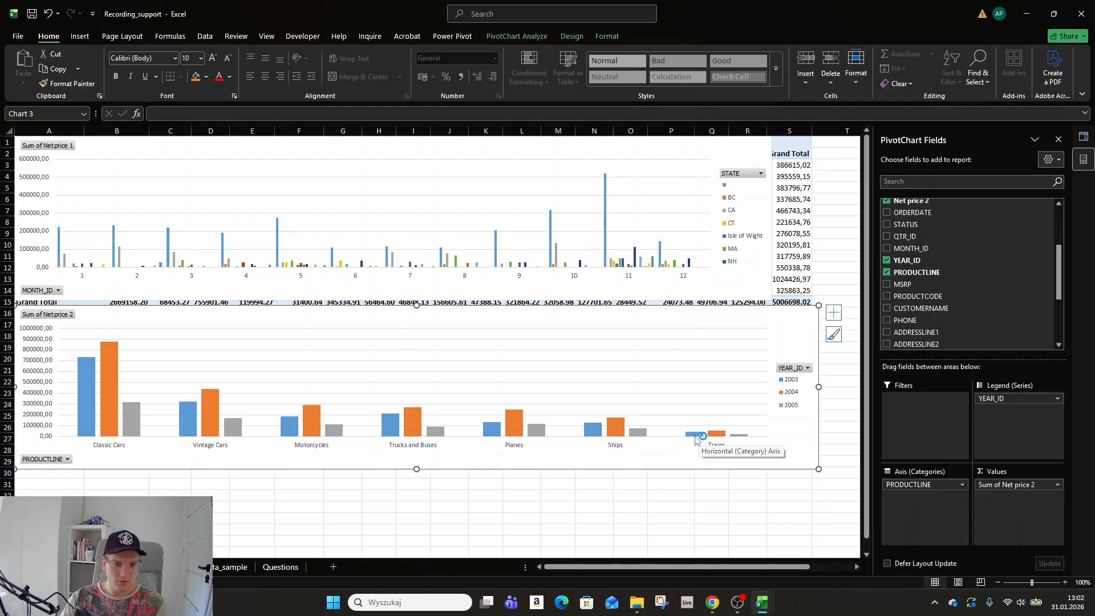
Check the bar values, then nudge the product-line chart up to start at row 15.
mouse_move(497, 435)
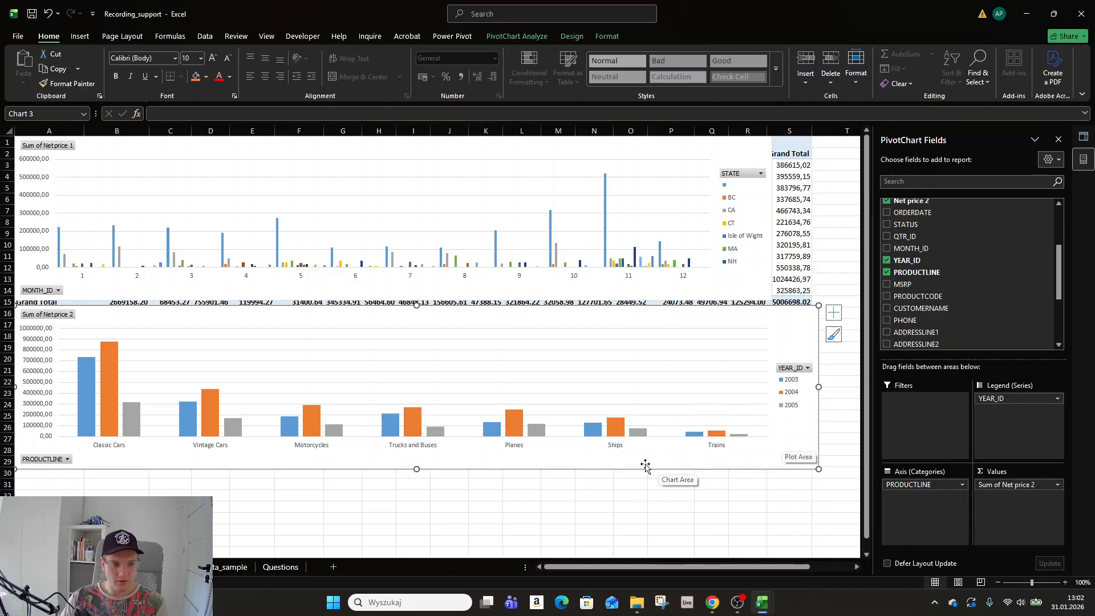
mouse_move(84, 372)
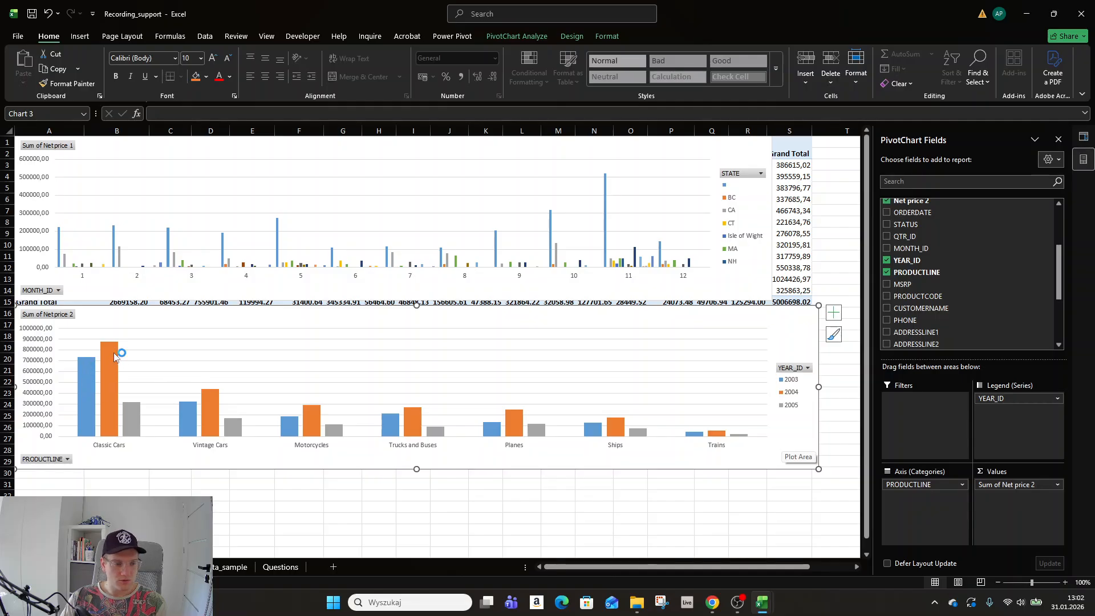
mouse_move(114, 356)
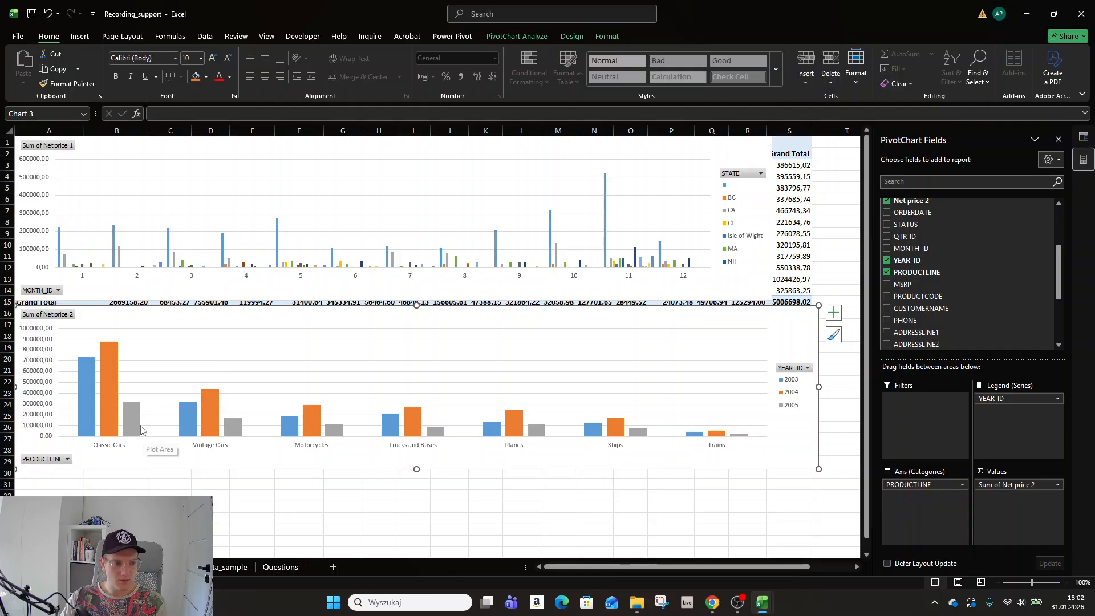
mouse_move(137, 429)
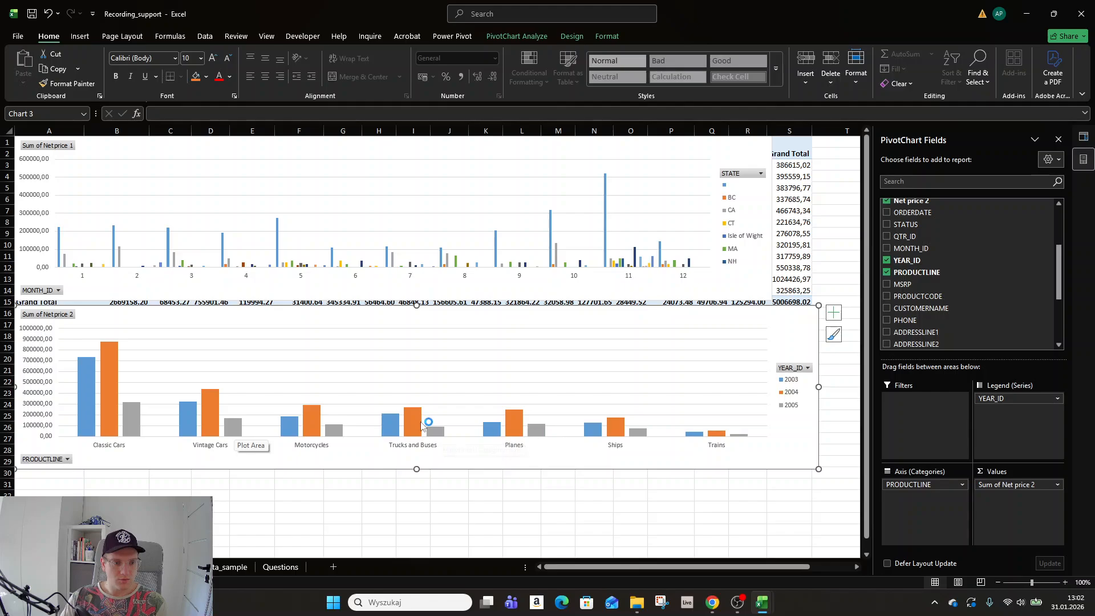
mouse_move(306, 422)
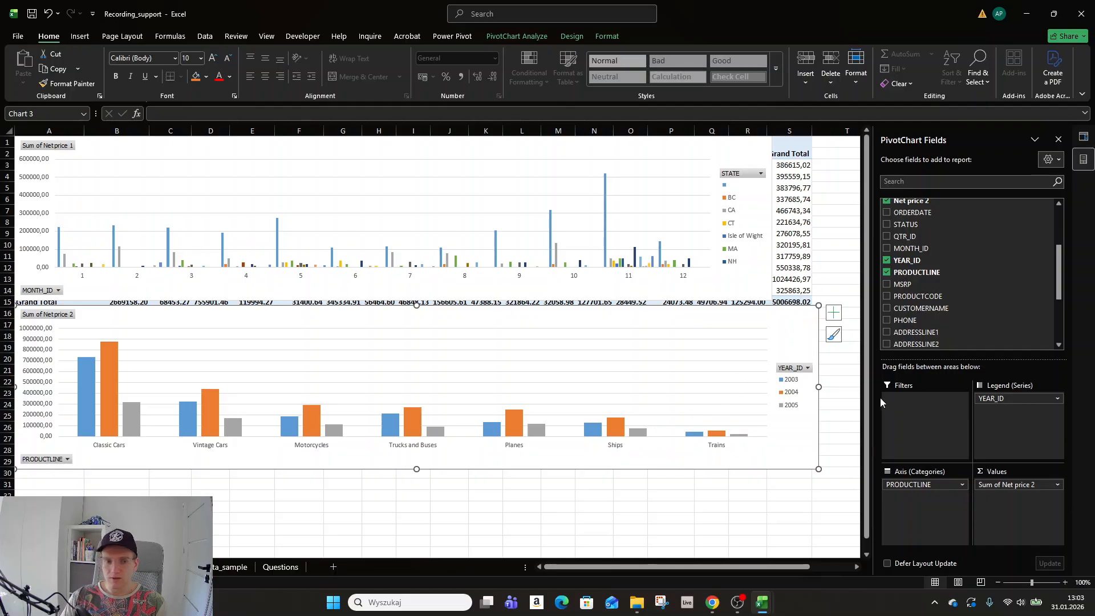
drag(493, 324, 479, 318)
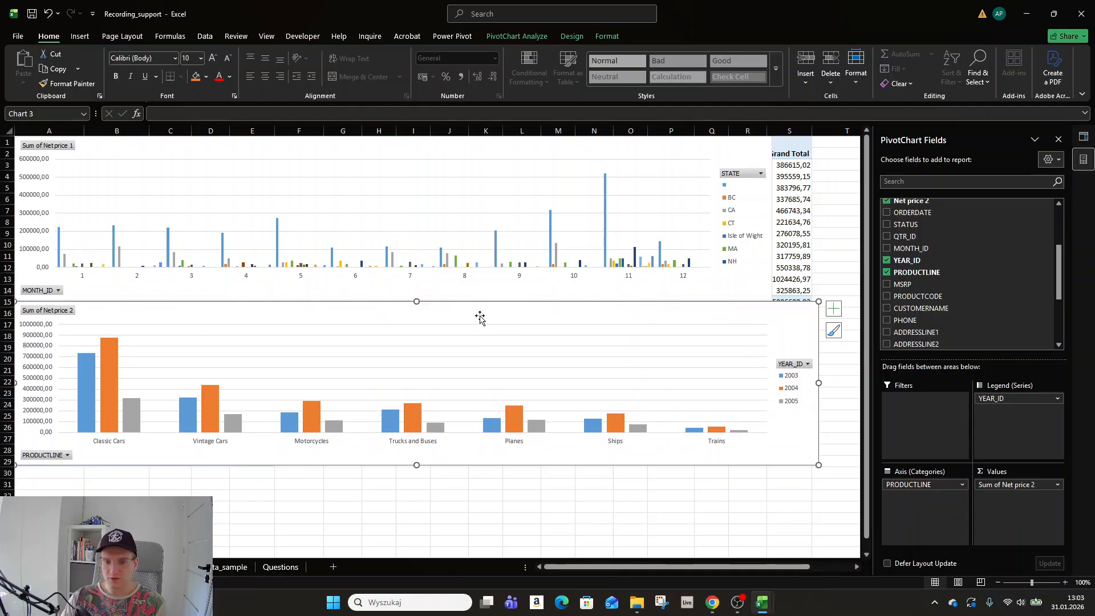
Create a PivotTable from the sales_data_sample table at cell A31 of the Calculations sheet.
click(281, 566)
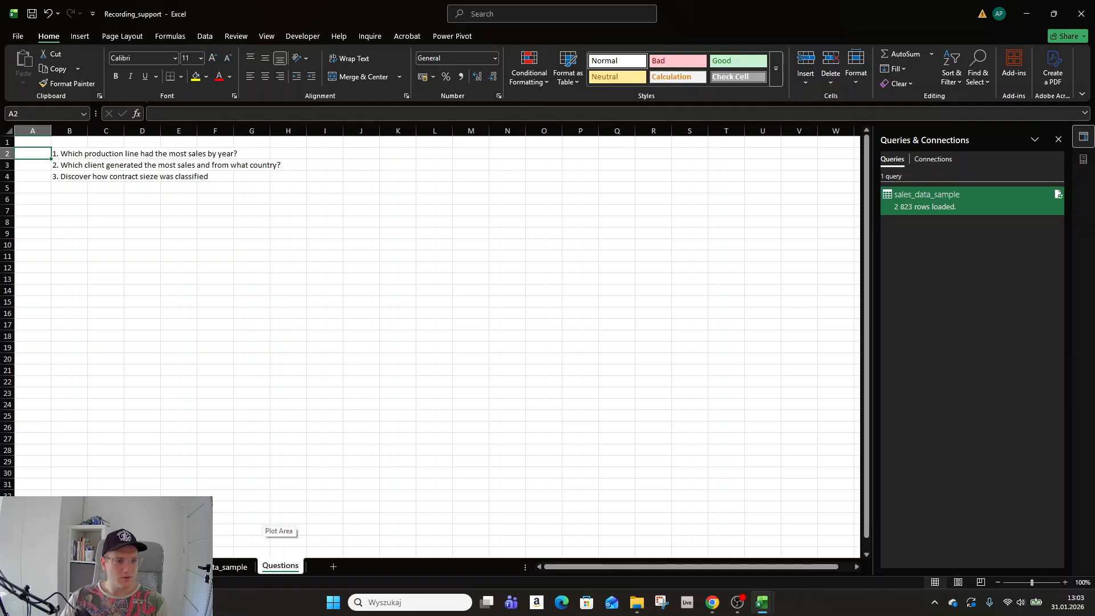
click(123, 567)
click(53, 487)
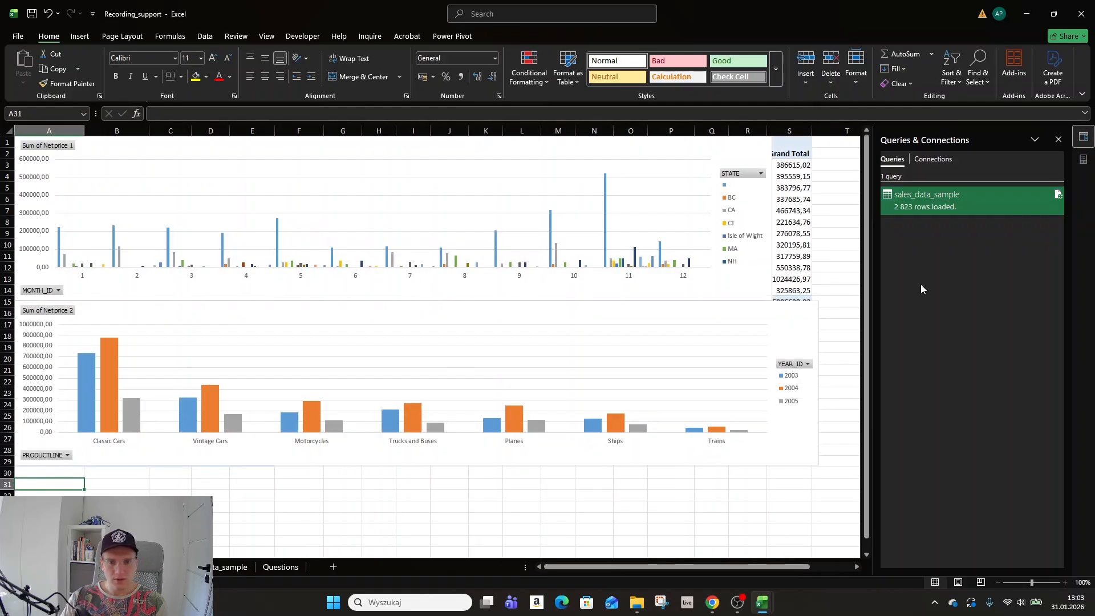
click(215, 567)
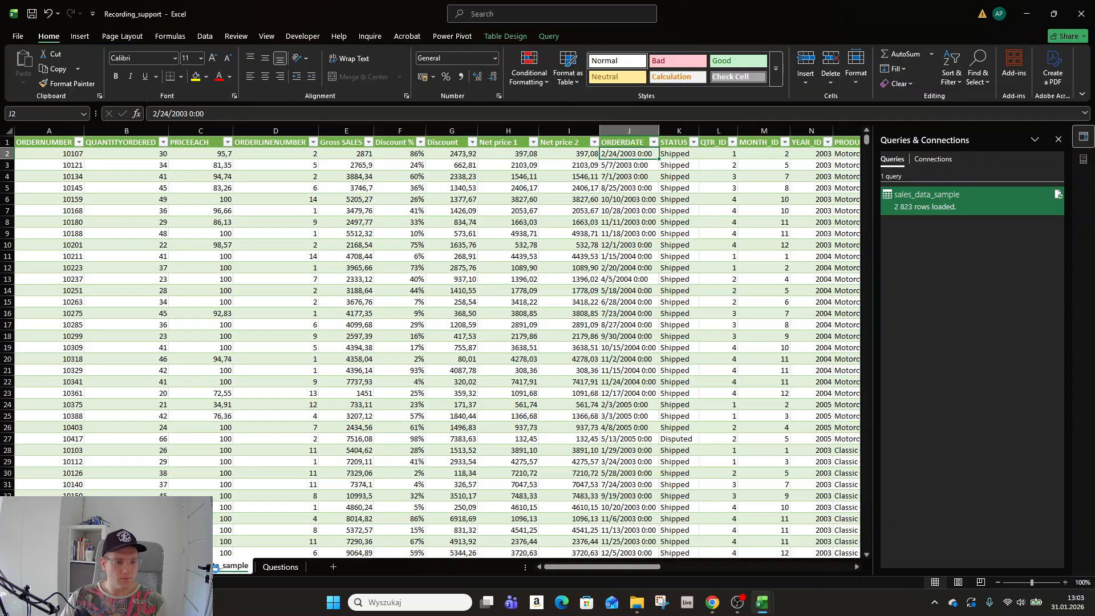
click(240, 177)
click(79, 36)
click(28, 77)
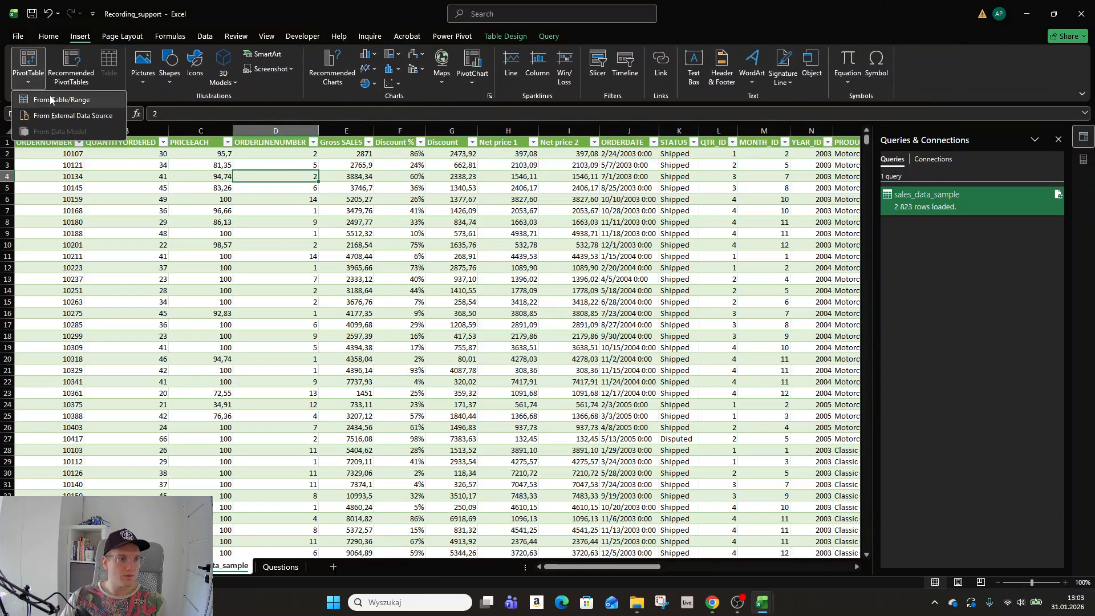
click(51, 100)
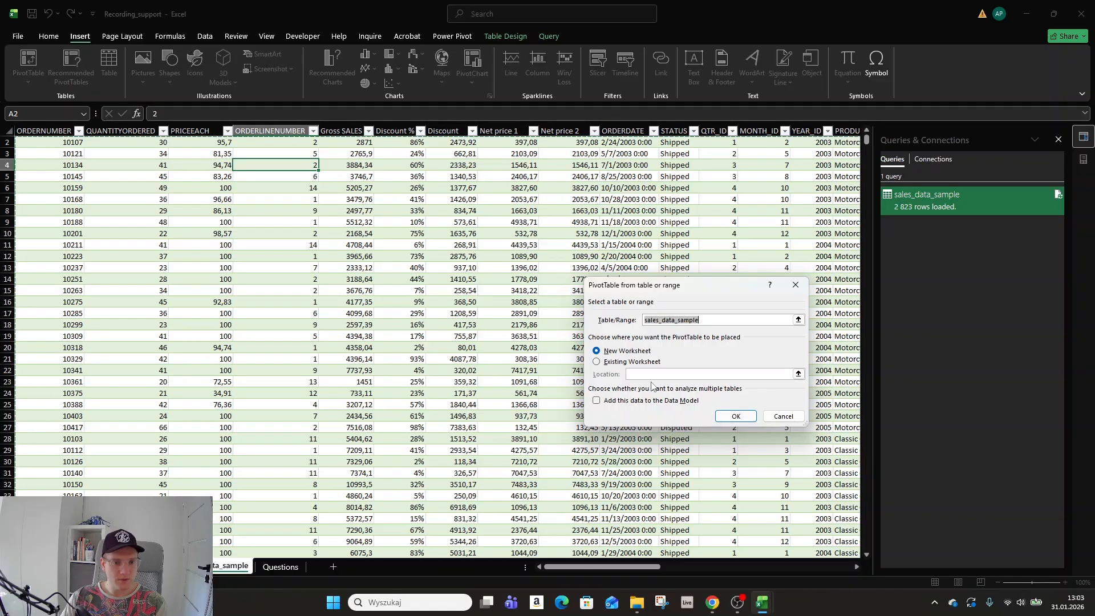
click(602, 363)
click(154, 566)
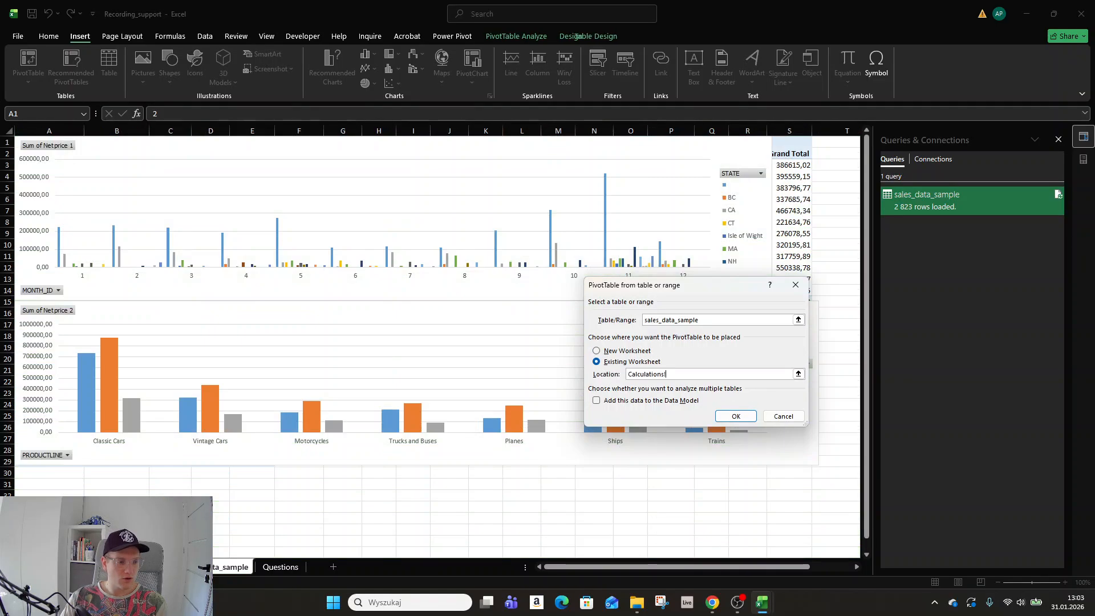
click(35, 479)
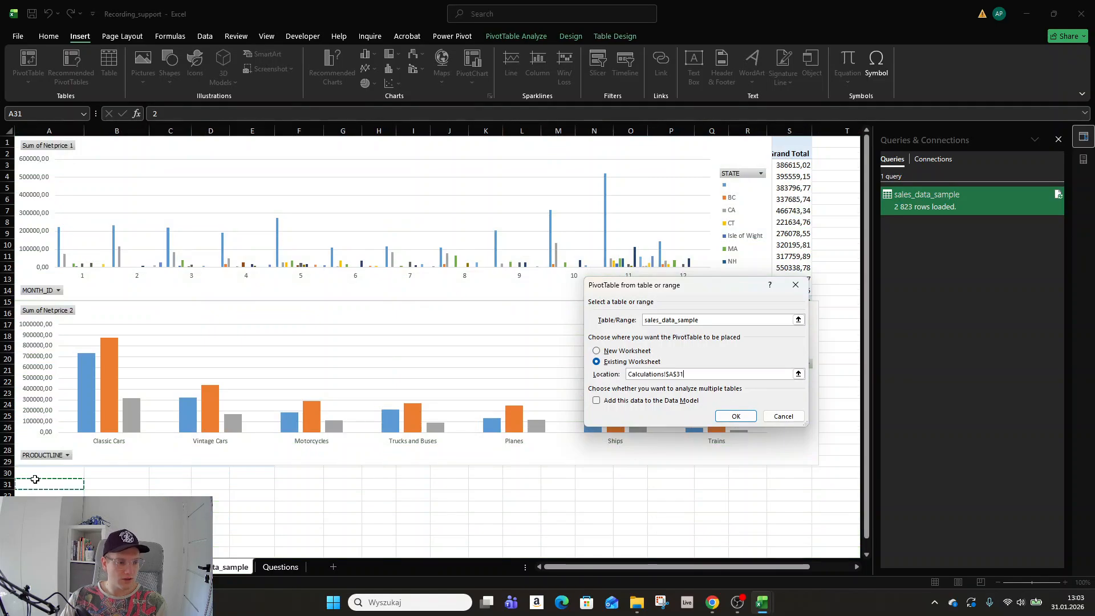
click(735, 415)
Add COUNTRY and then CUSTOMERNAME as the pivot table's row fields.
scroll(790, 349, down, 4)
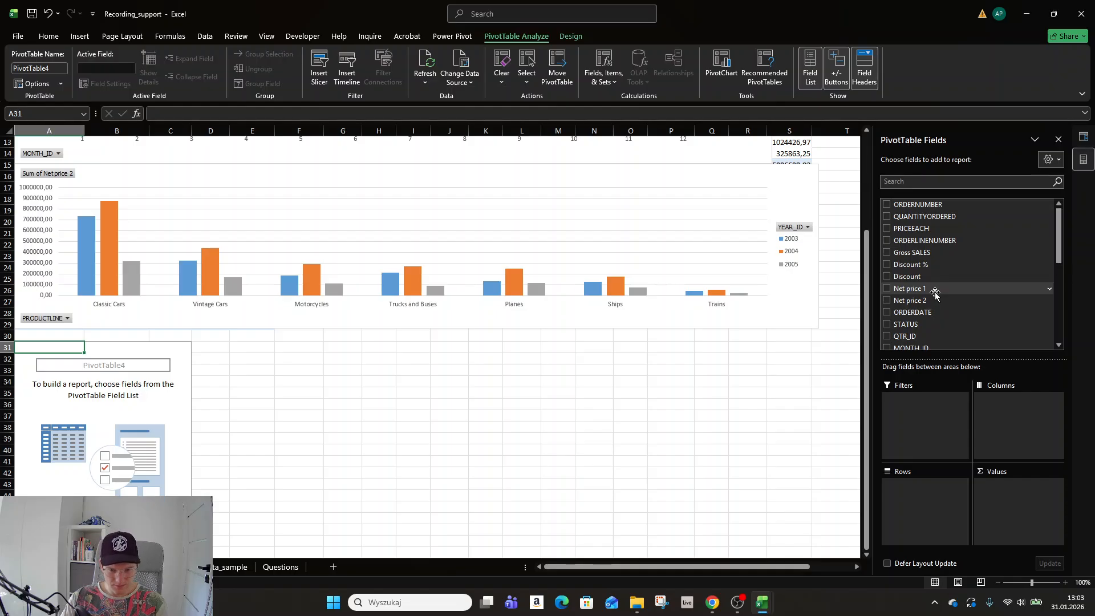
scroll(935, 293, down, 5)
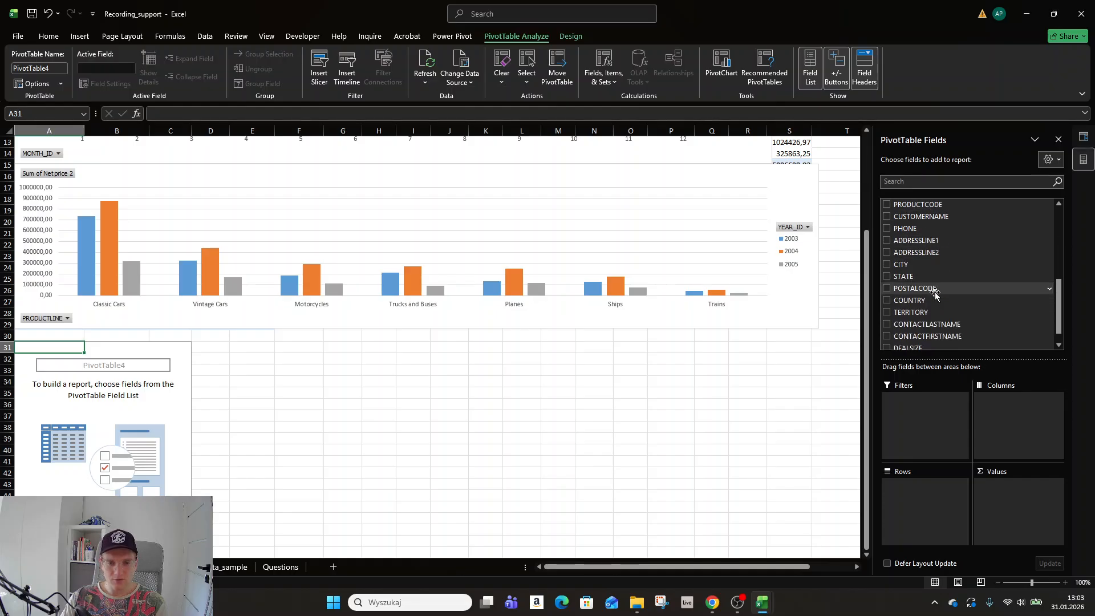
click(887, 301)
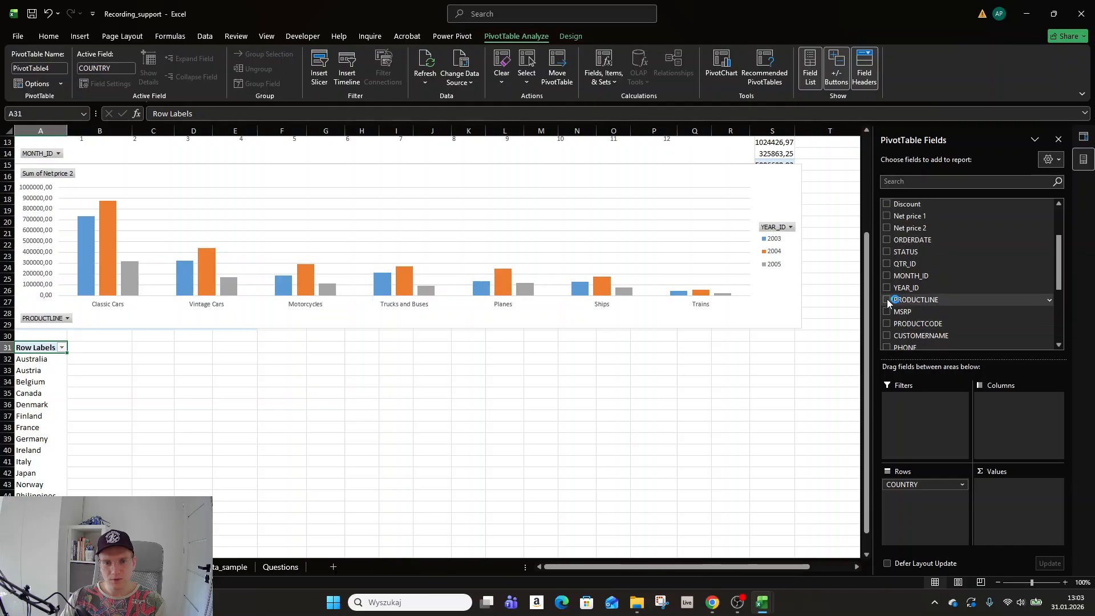
click(886, 335)
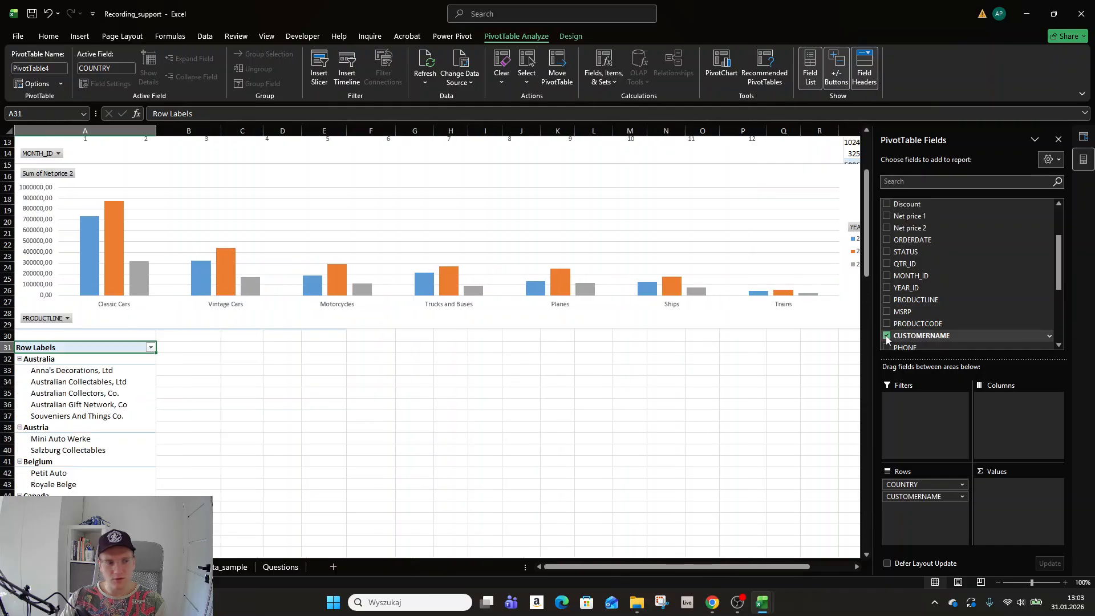
mouse_move(912, 496)
mouse_down()
mouse_move(918, 482)
mouse_move(924, 509)
mouse_up()
Add Net price 1 to the Values area as Sum of Net price 1.
scroll(548, 427, down, 3)
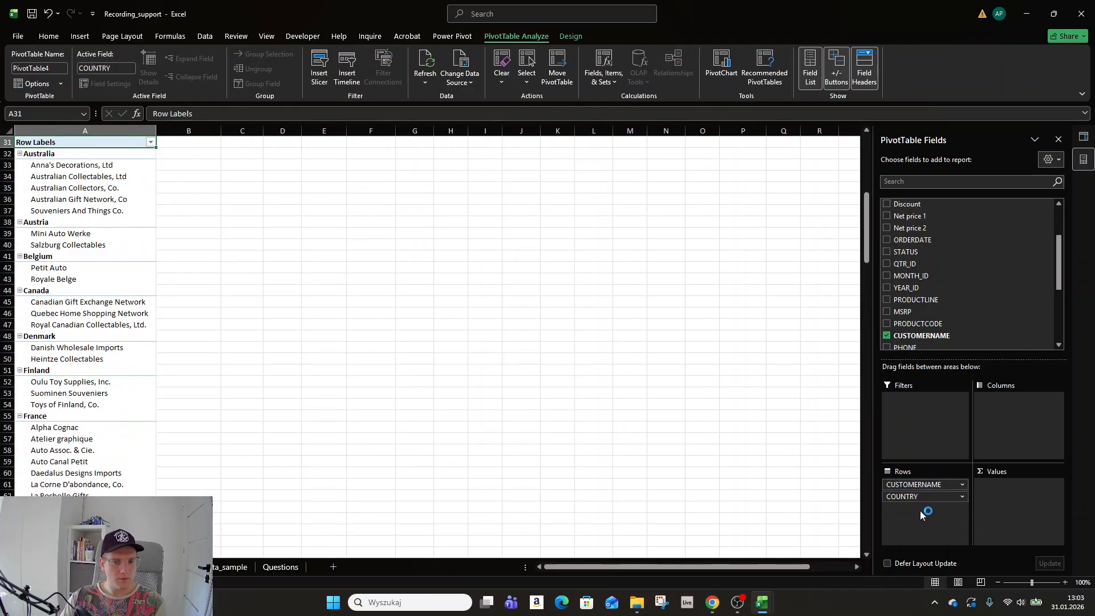
scroll(640, 433, up, 4)
scroll(641, 433, up, 2)
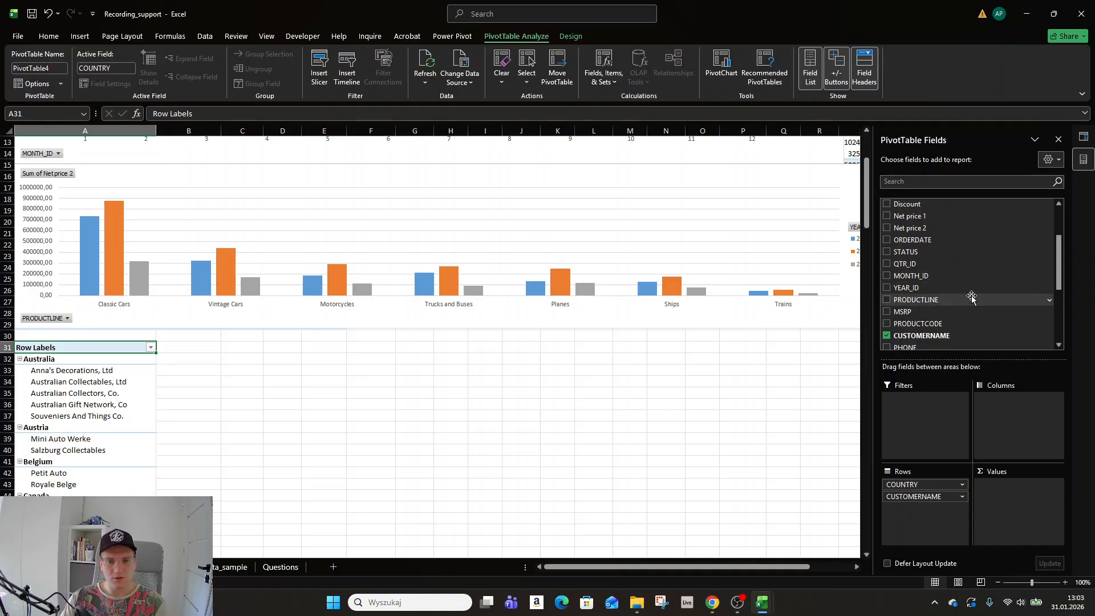
scroll(964, 293, down, 3)
scroll(938, 315, down, 3)
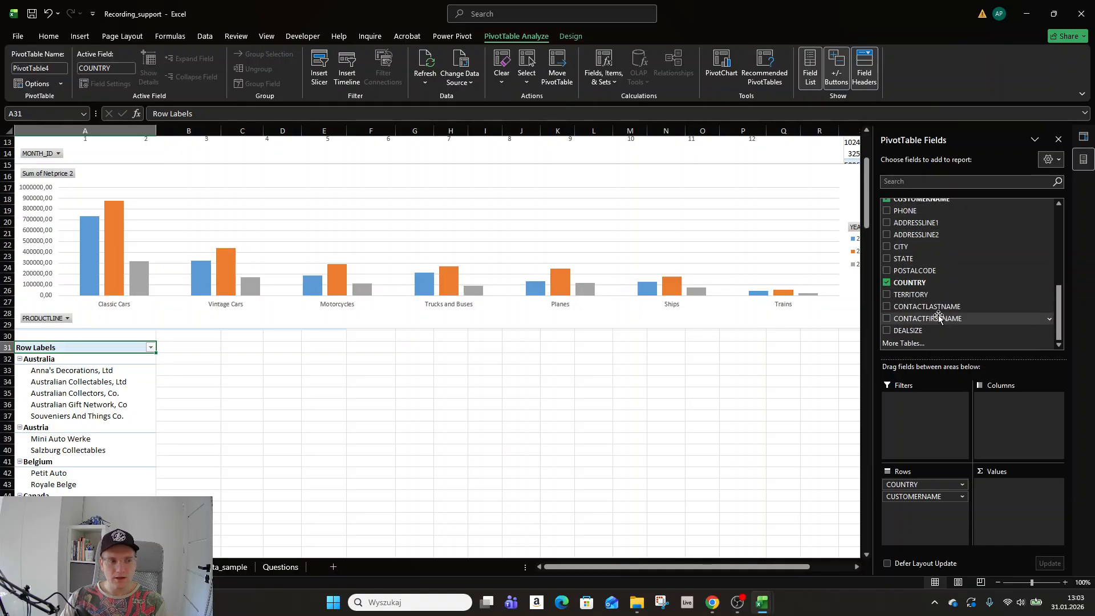
scroll(938, 317, up, 8)
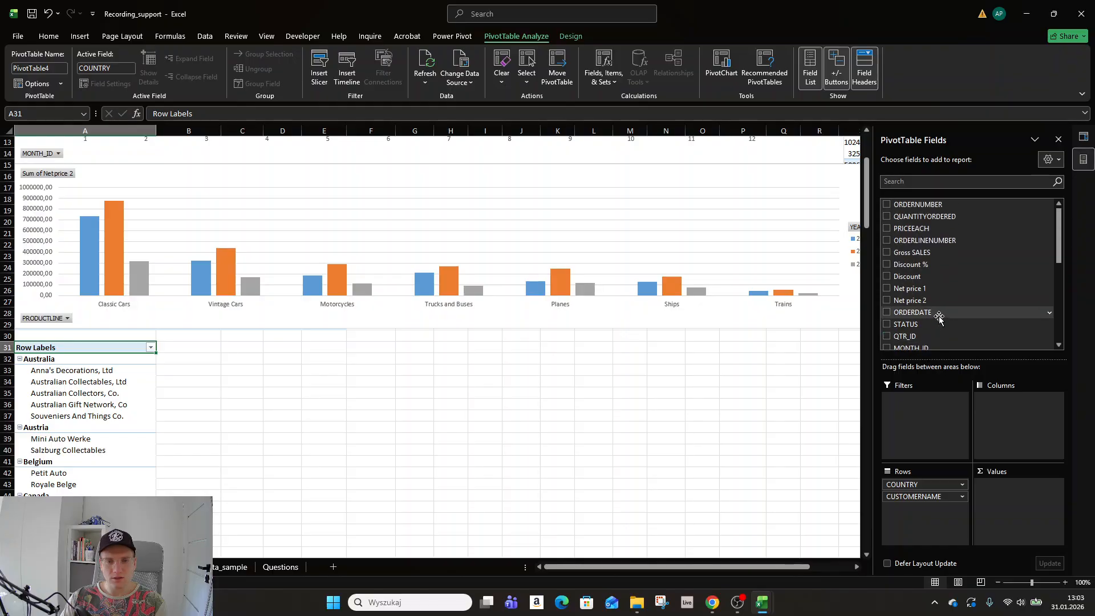
drag(941, 288, 1044, 512)
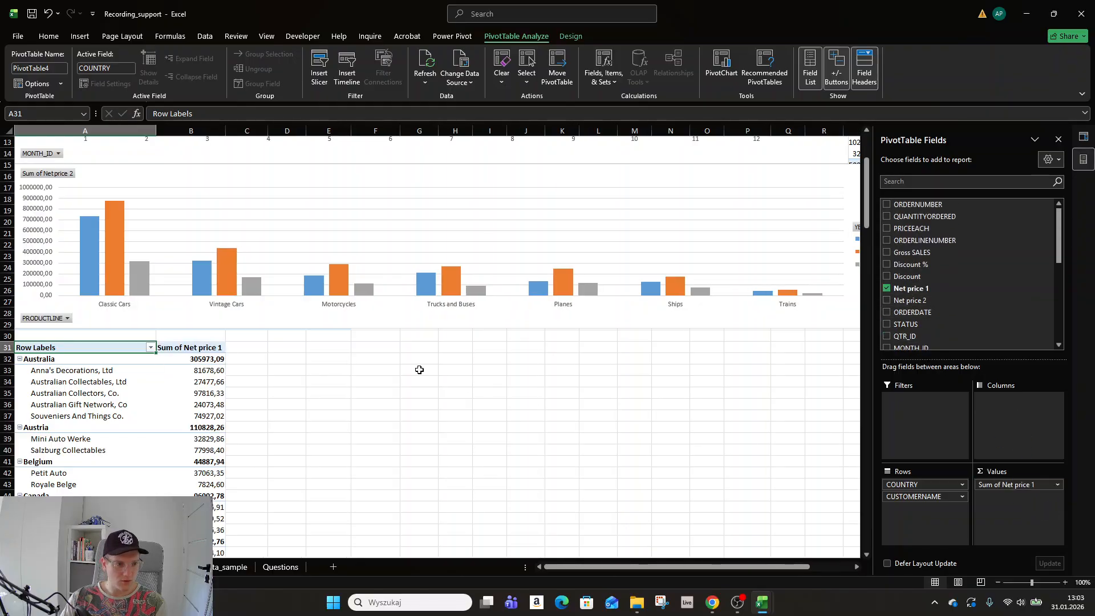
scroll(251, 399, down, 2)
click(189, 301)
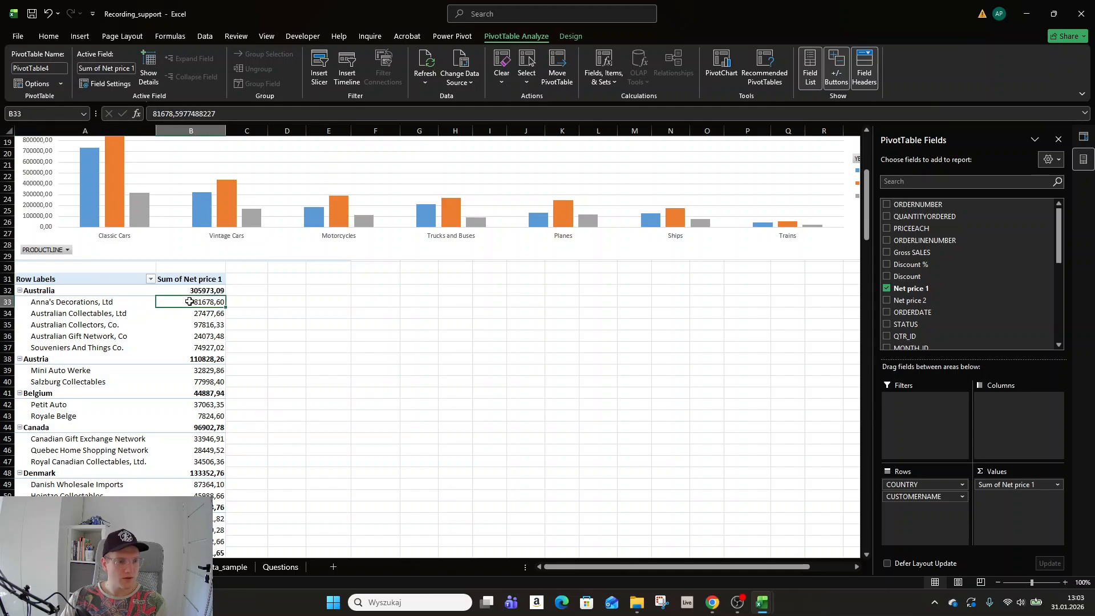
Insert a clustered column PivotChart from the customer pivot table.
click(83, 37)
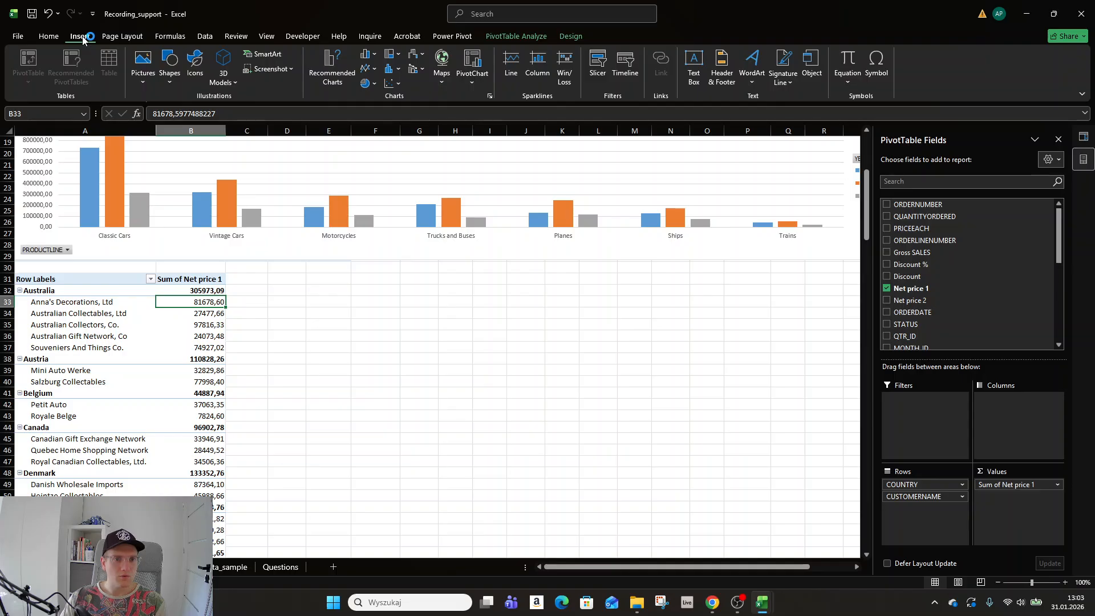
click(335, 68)
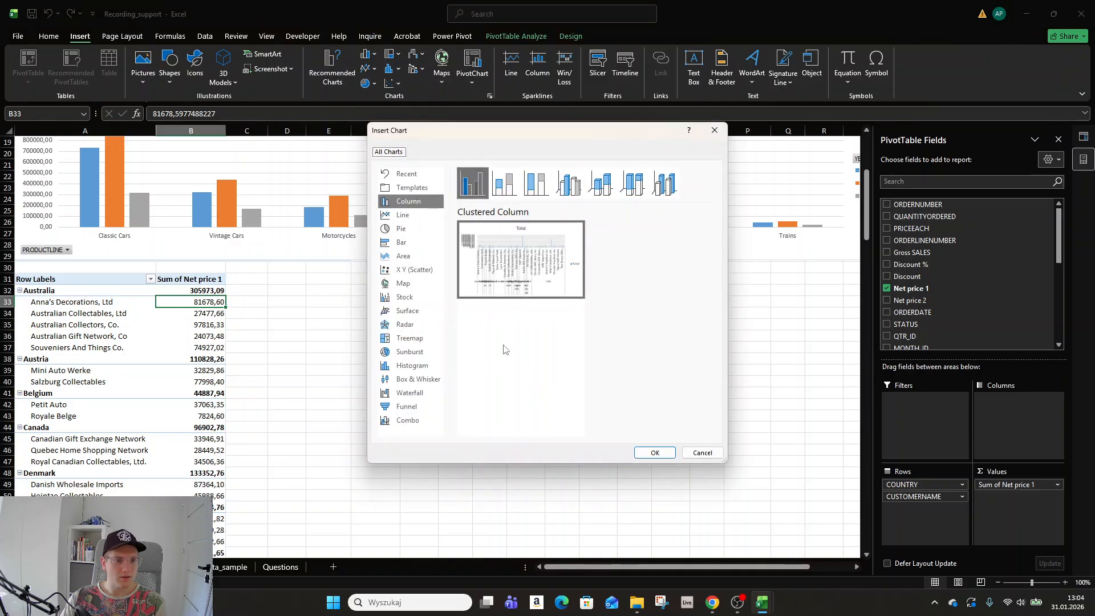
click(498, 193)
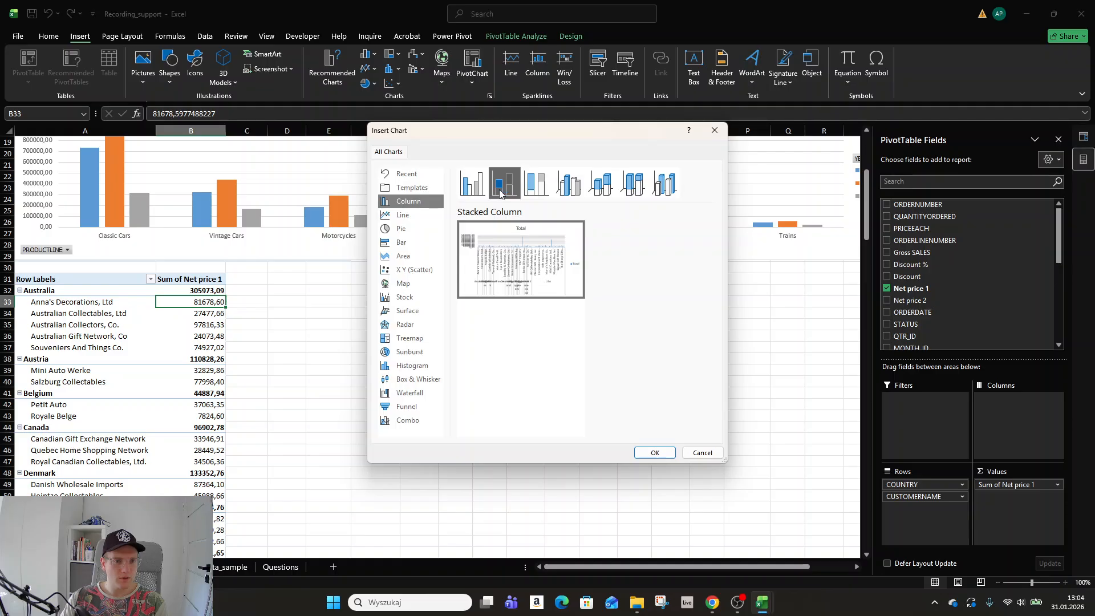
click(545, 189)
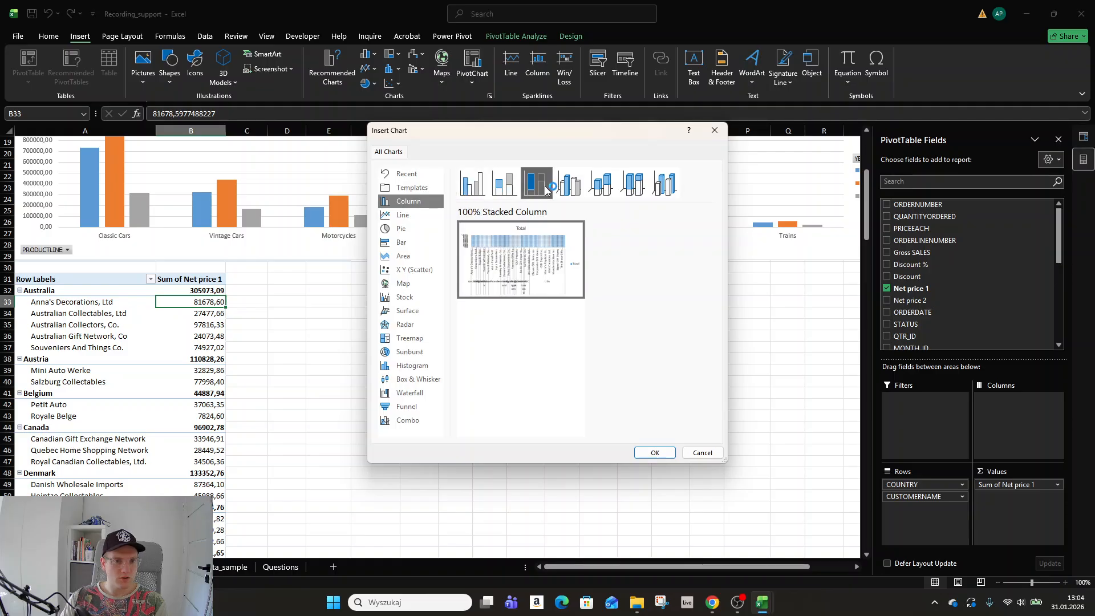
click(472, 183)
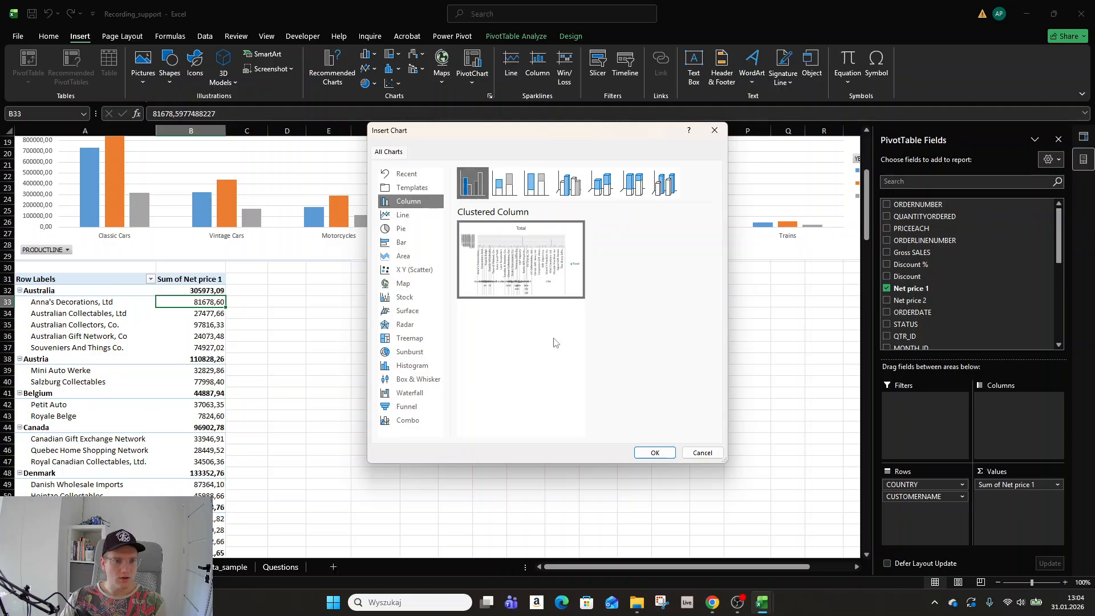
click(655, 452)
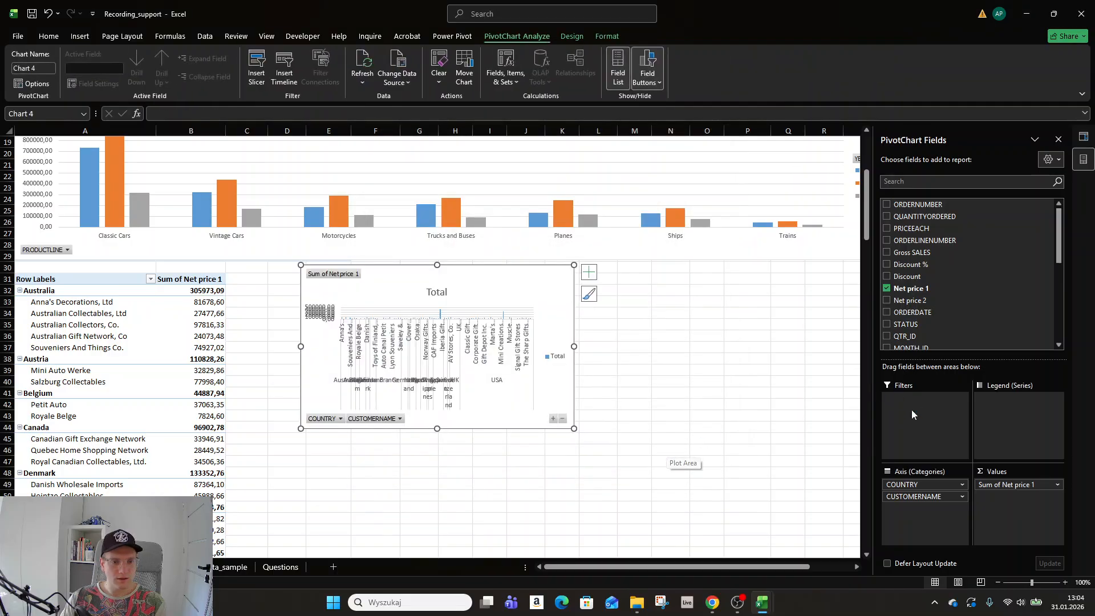
Make CUSTOMERNAME the chart's legend series and move the chart down-left off the table.
drag(913, 491, 999, 423)
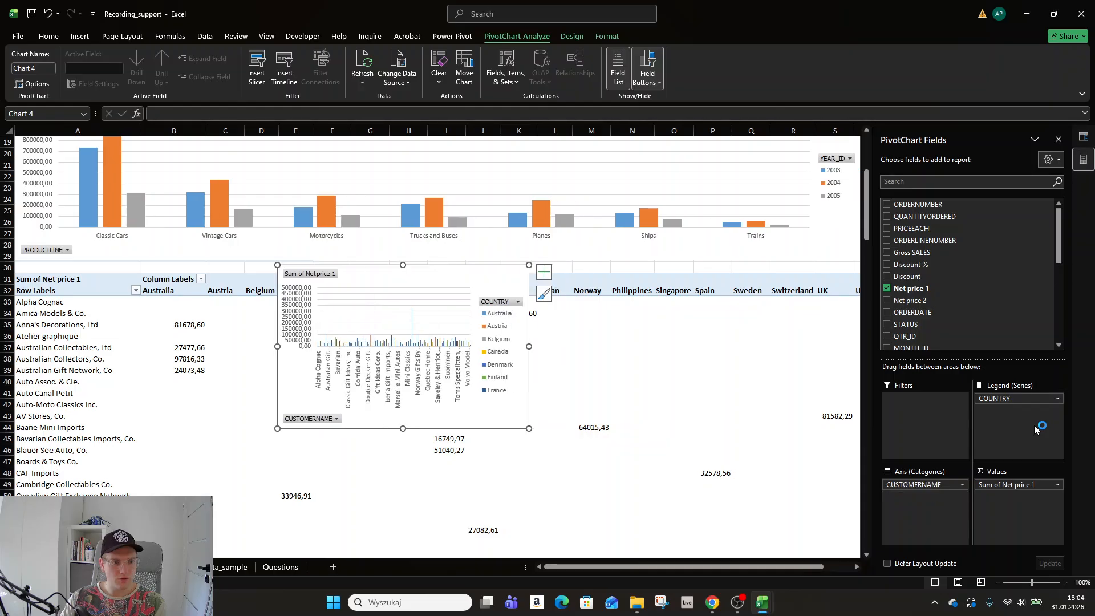
key(ctrl+z)
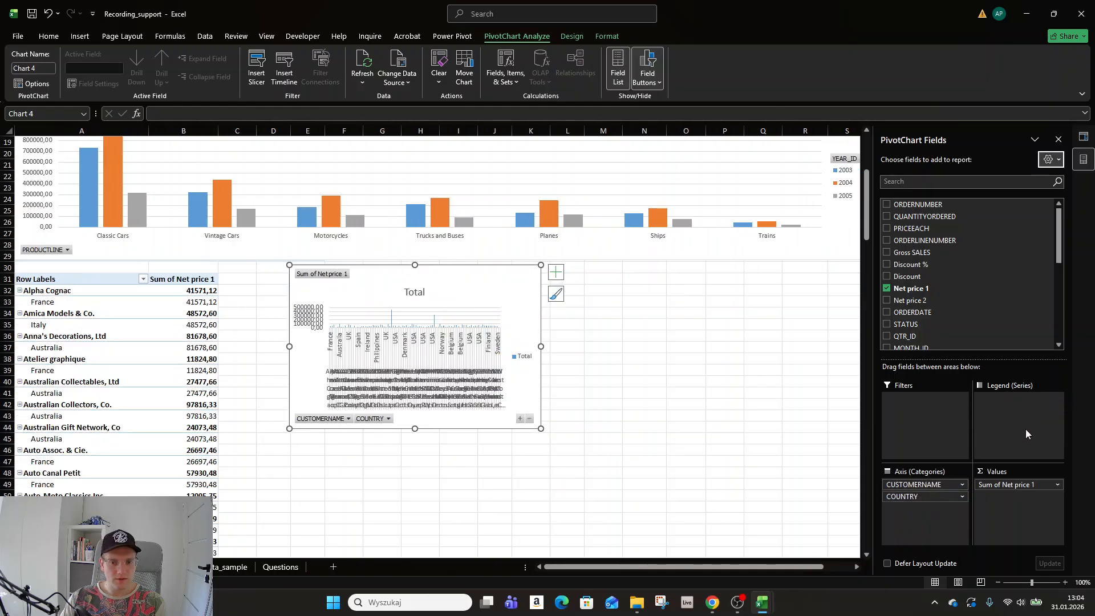
drag(911, 483, 1004, 421)
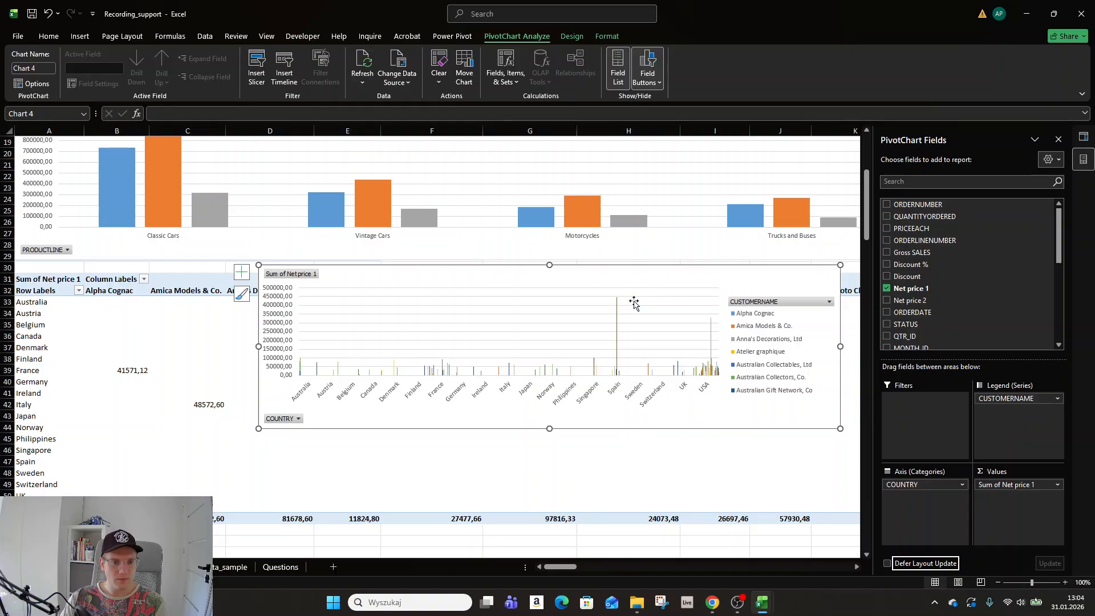
drag(633, 302, 432, 367)
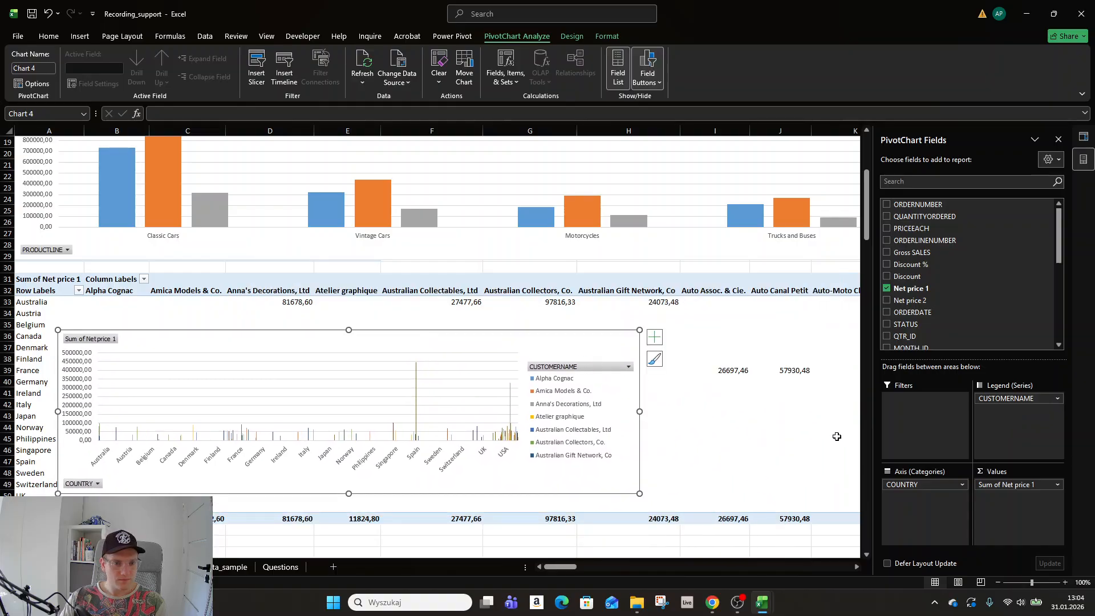
scroll(733, 428, right, 5)
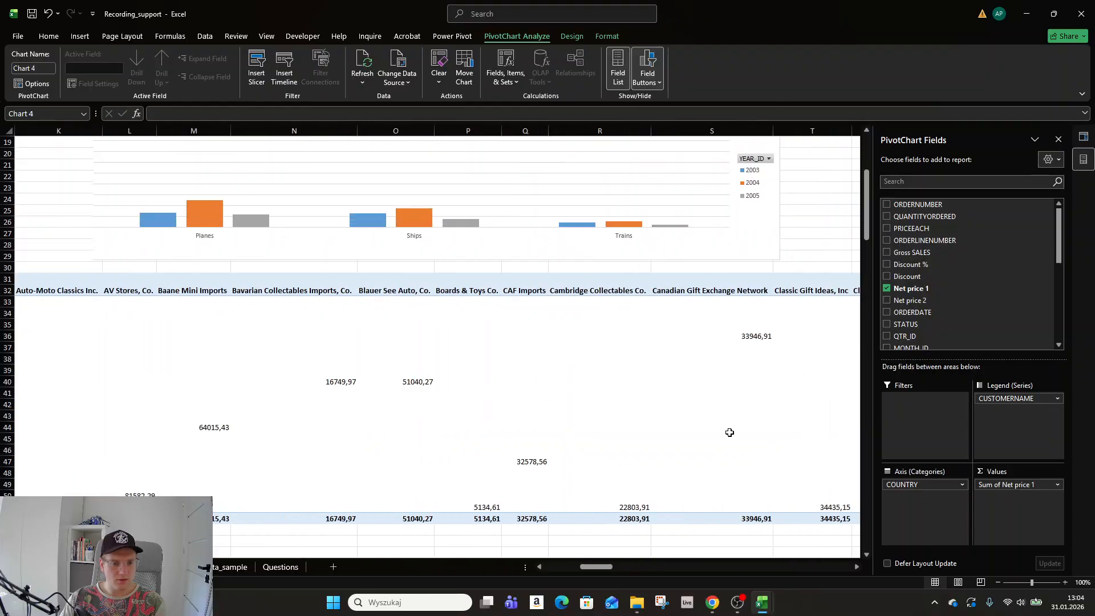
scroll(729, 433, left, 5)
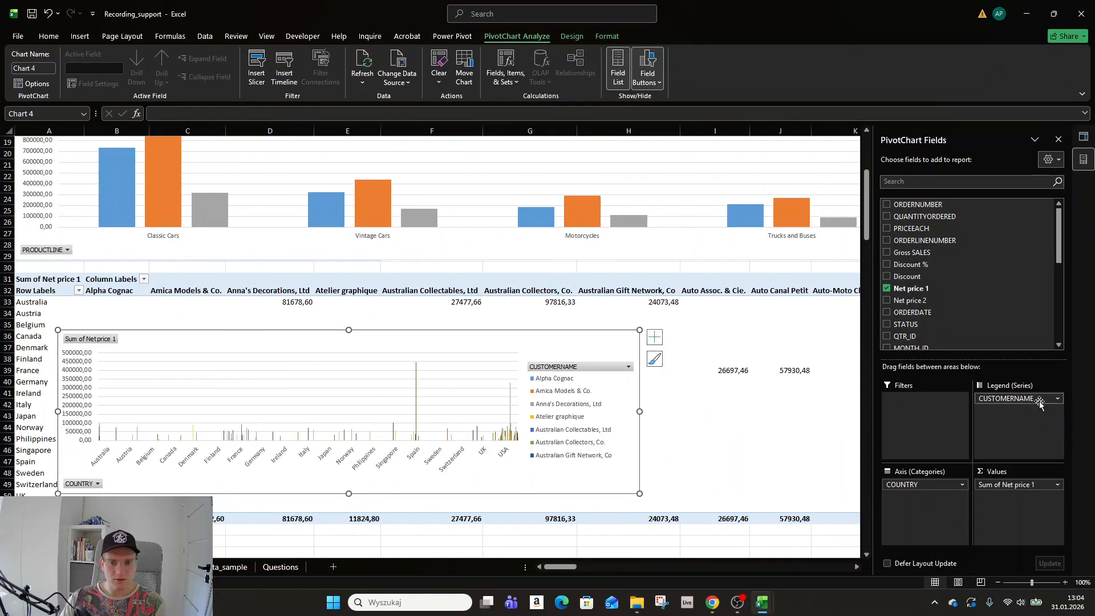
Remove CUSTOMERNAME from the legend and group the chart axis by STATE ahead of COUNTRY.
drag(1021, 398, 658, 388)
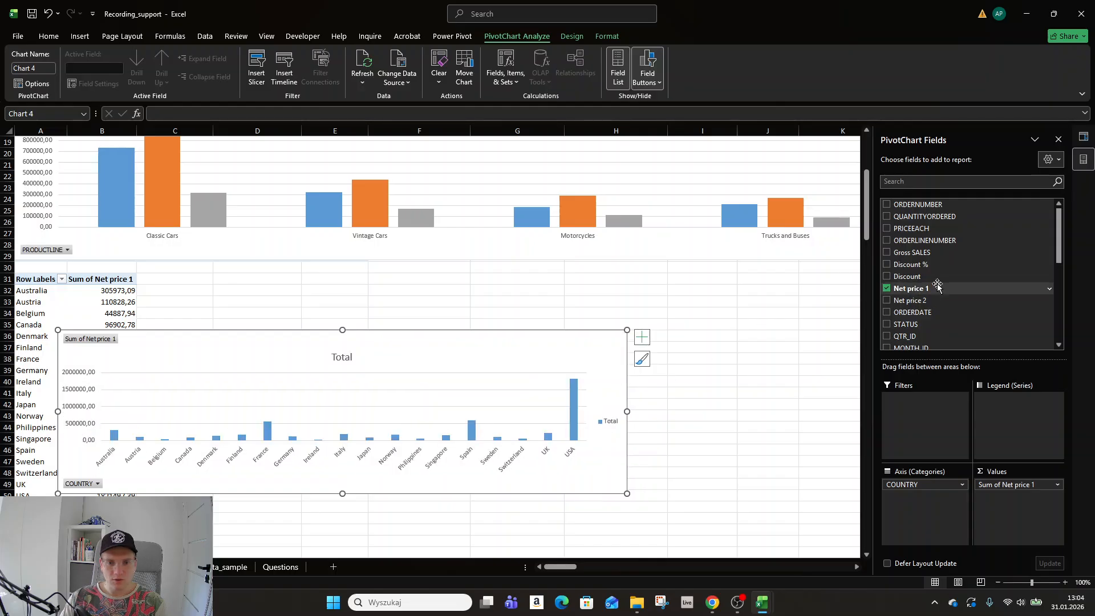
scroll(940, 283, down, 2)
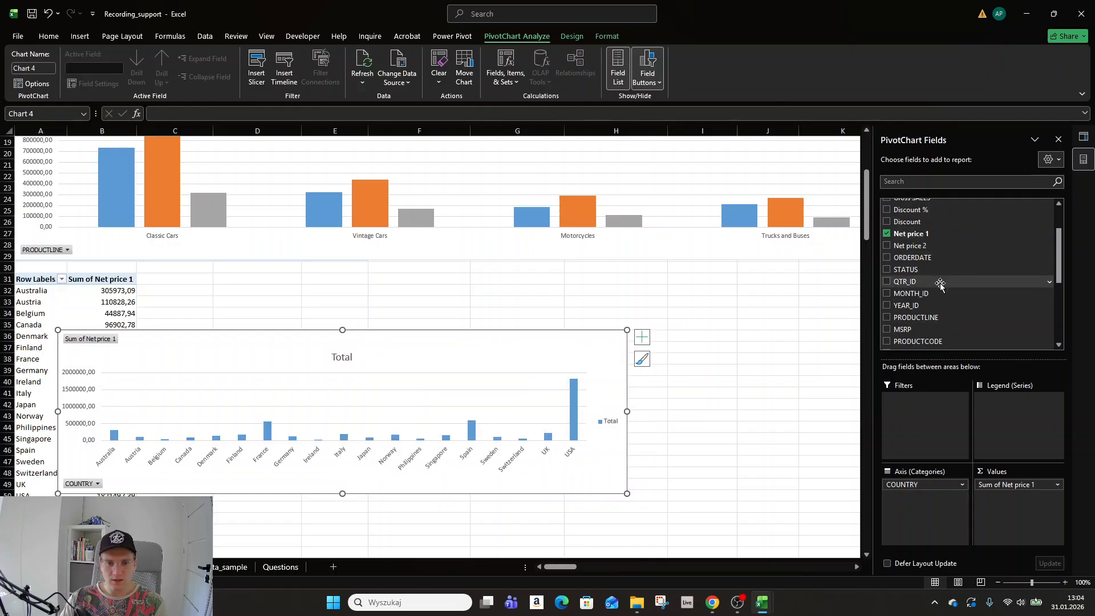
scroll(938, 286, down, 2)
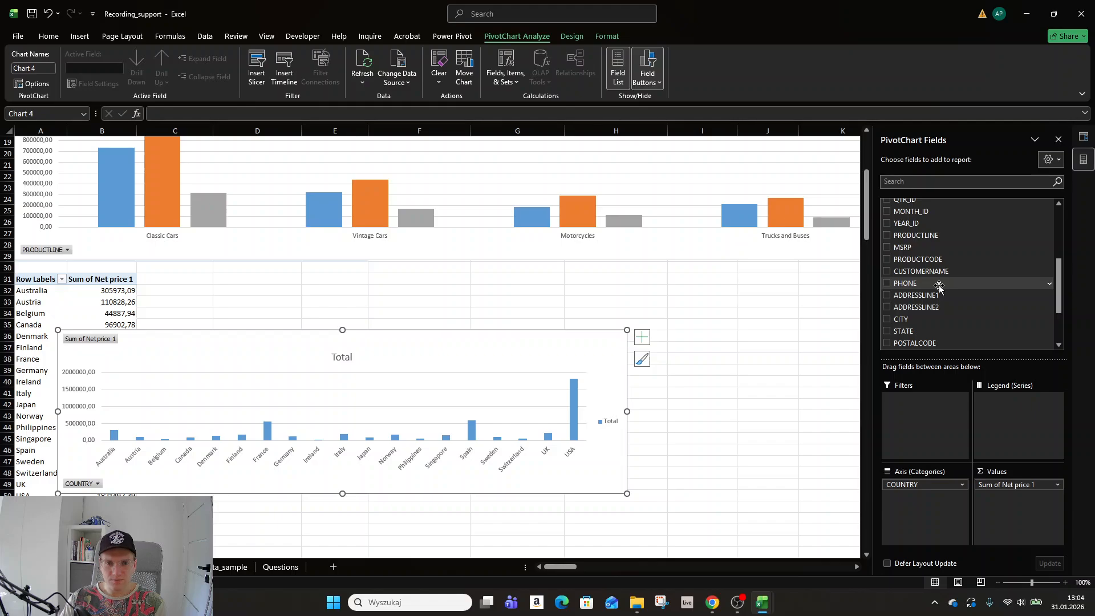
scroll(939, 286, down, 2)
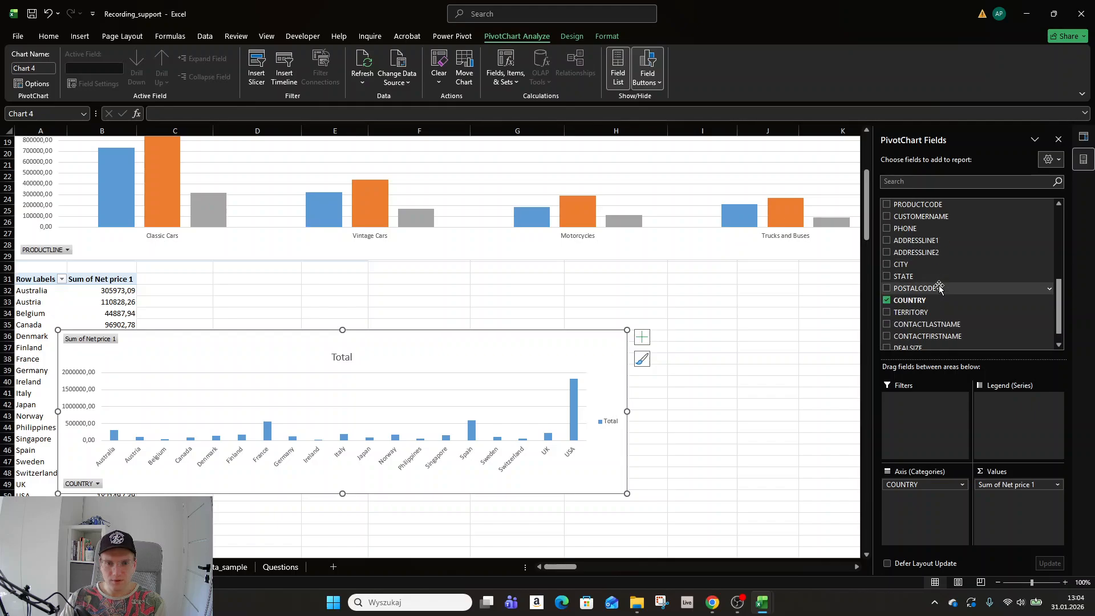
click(886, 264)
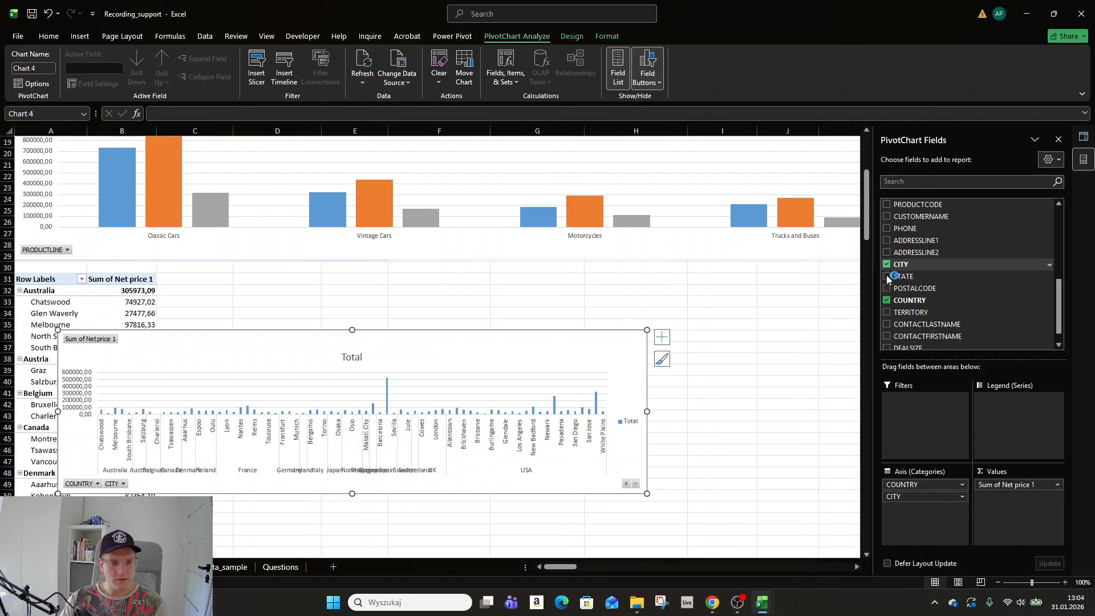
scroll(650, 439, down, 5)
scroll(653, 441, up, 1)
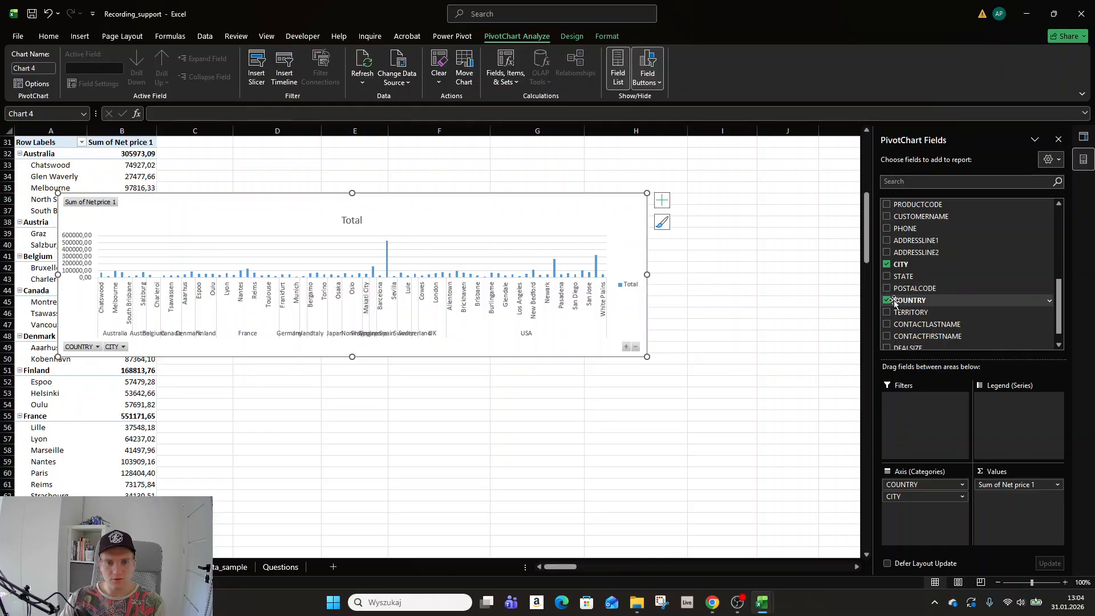
click(887, 265)
click(887, 276)
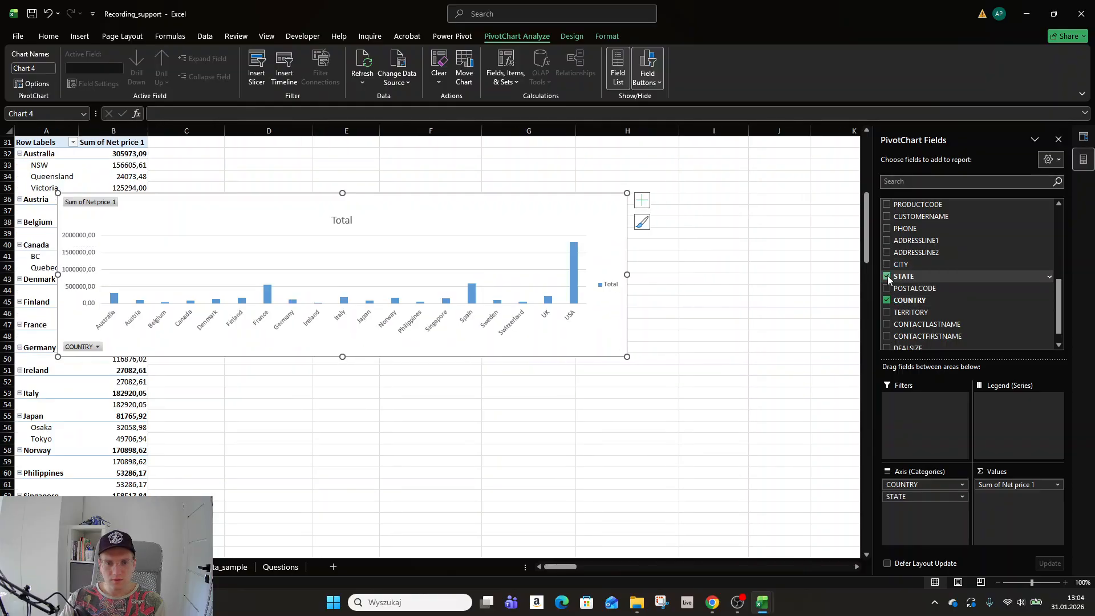
drag(918, 496, 1034, 418)
scroll(655, 424, up, 5)
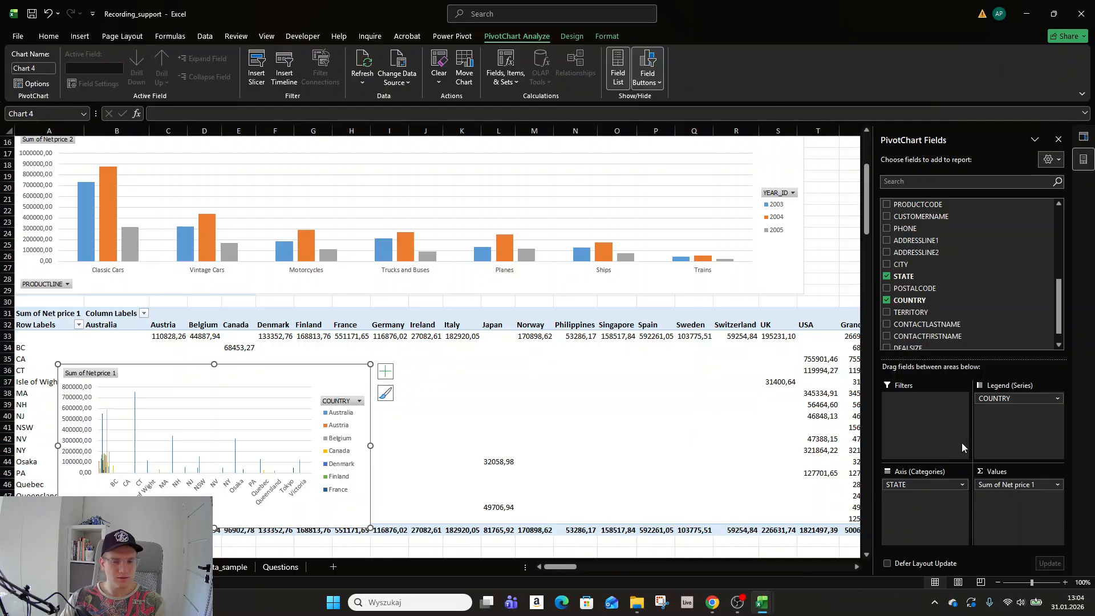
Drop STATE and put CUSTOMERNAME on the chart's axis instead.
drag(949, 484, 730, 456)
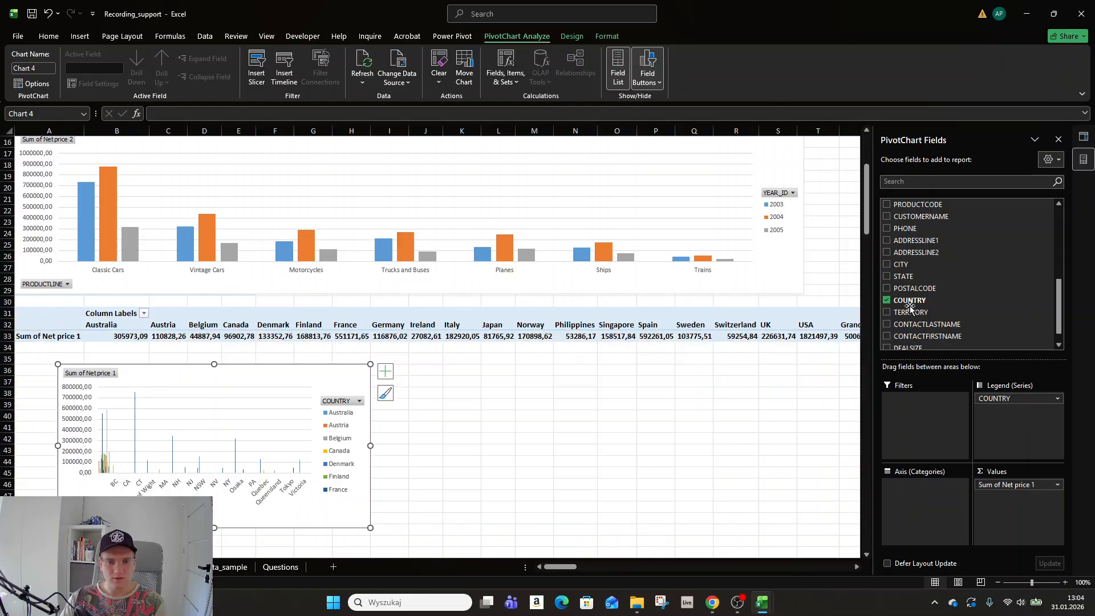
scroll(891, 332, up, 3)
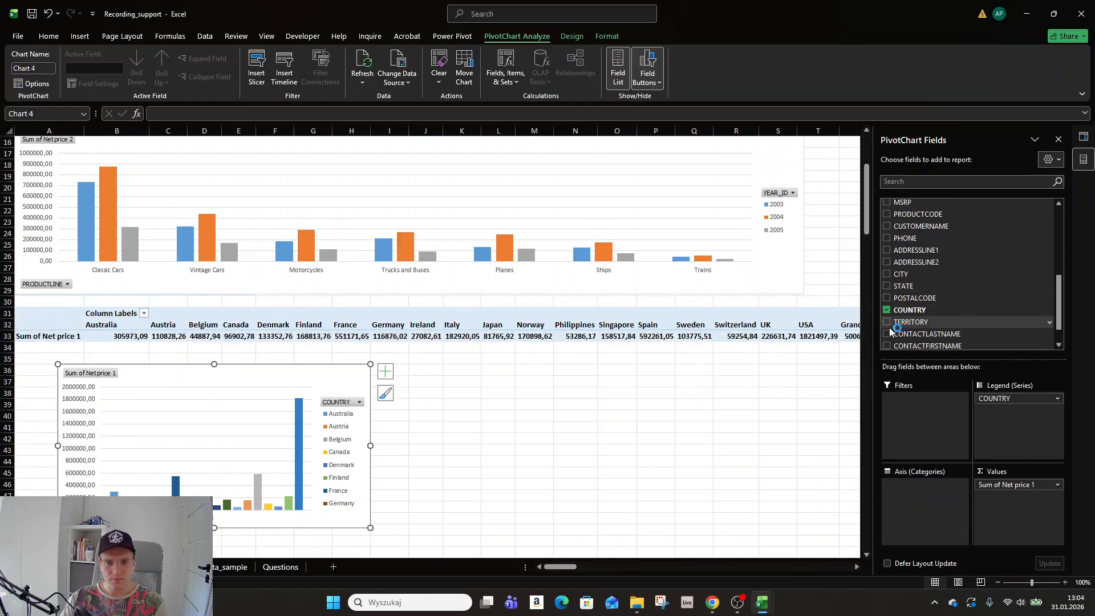
scroll(890, 329, up, 2)
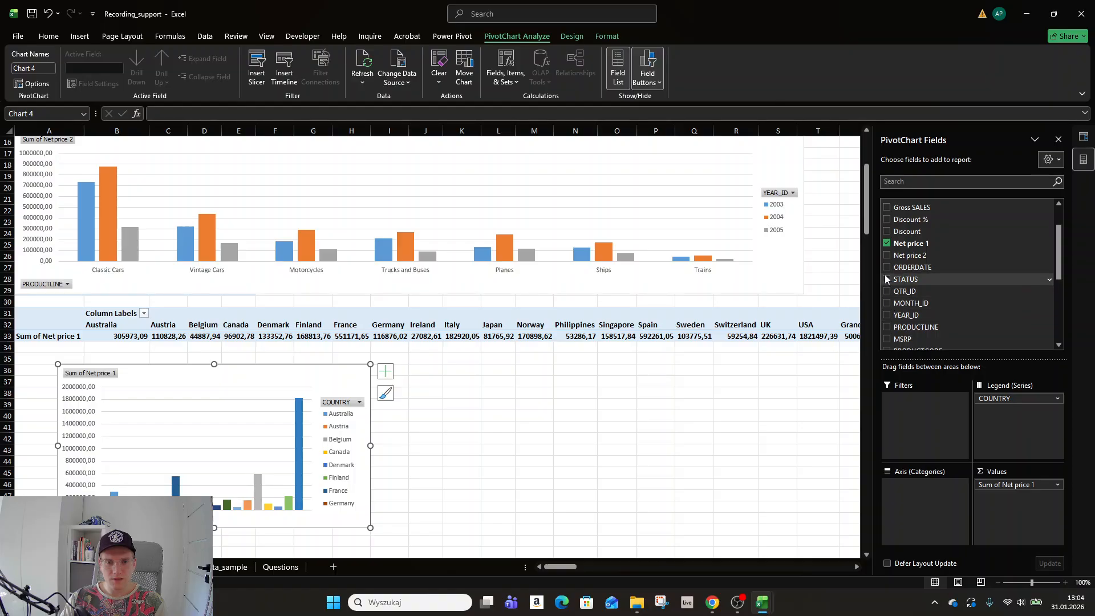
scroll(929, 288, down, 2)
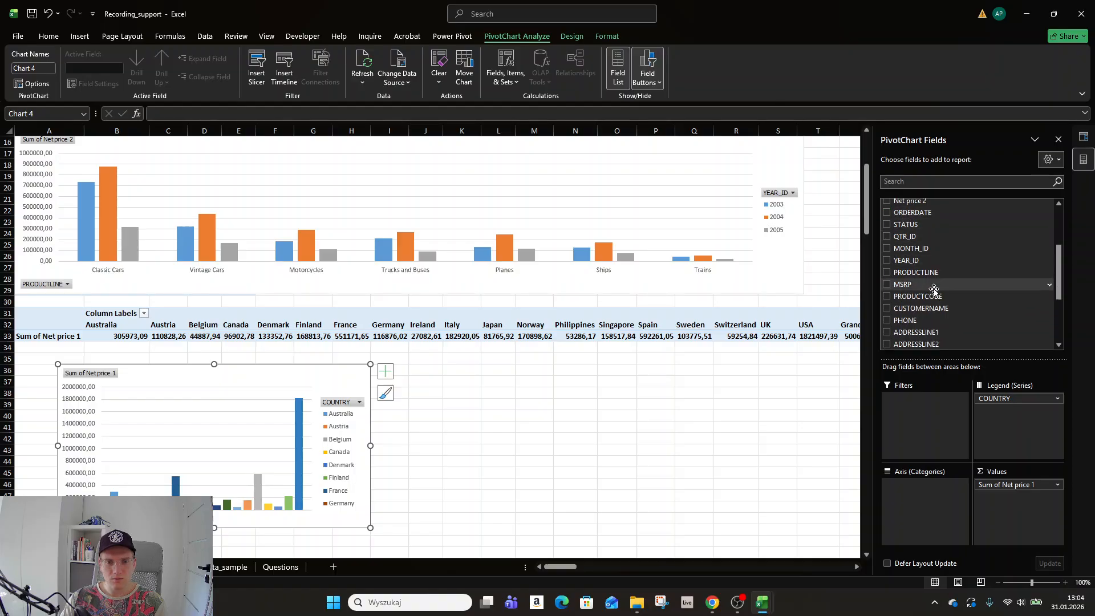
click(886, 308)
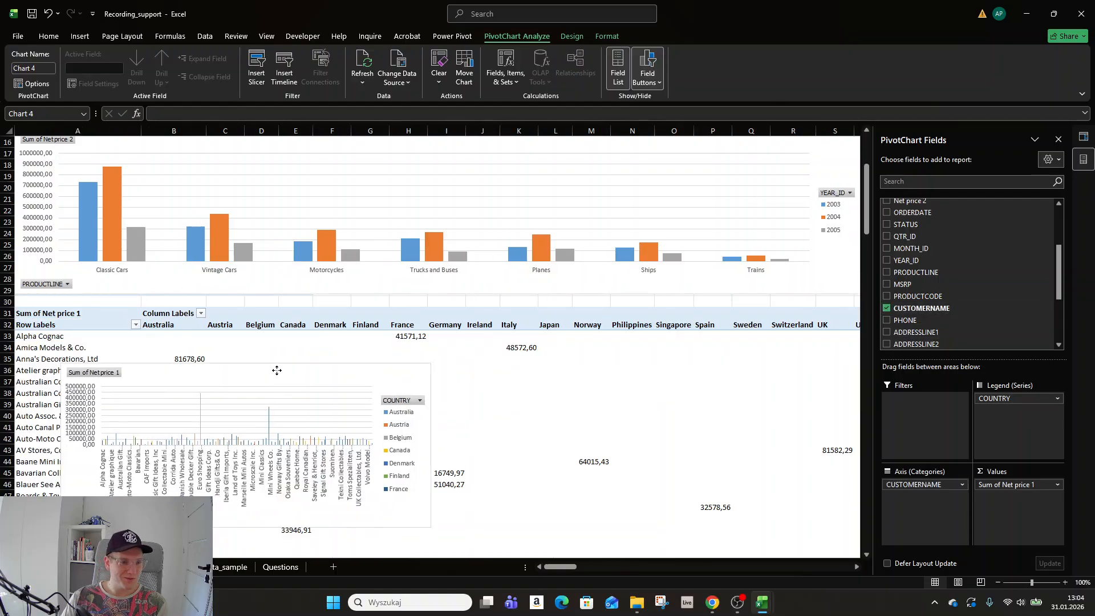
Widen the customer chart to the left and move it right, clear of the table.
drag(262, 379, 488, 345)
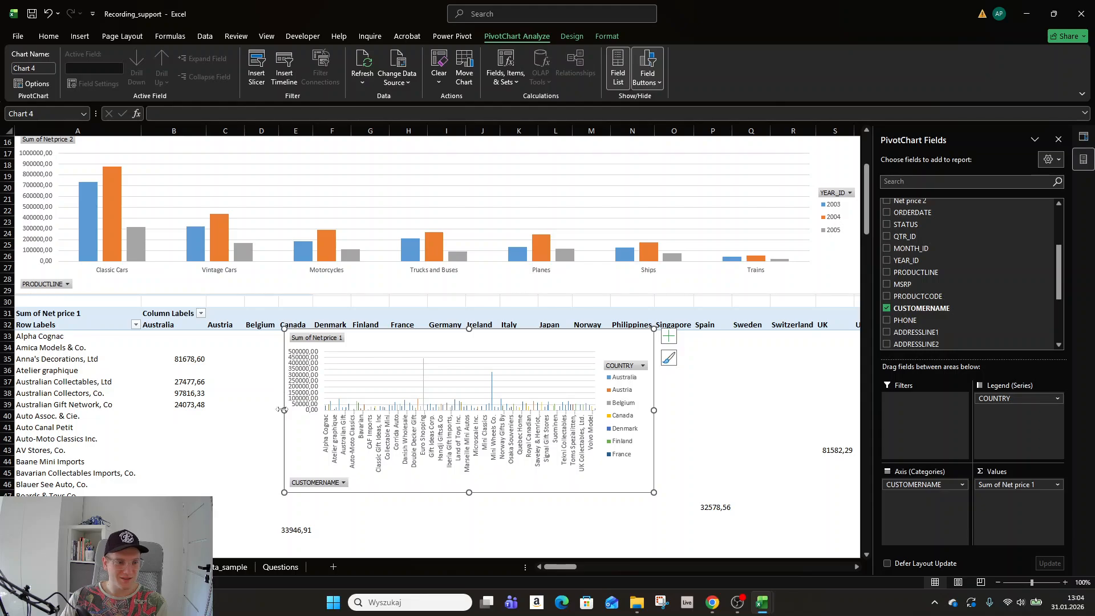
drag(283, 410, 68, 408)
drag(396, 337, 635, 376)
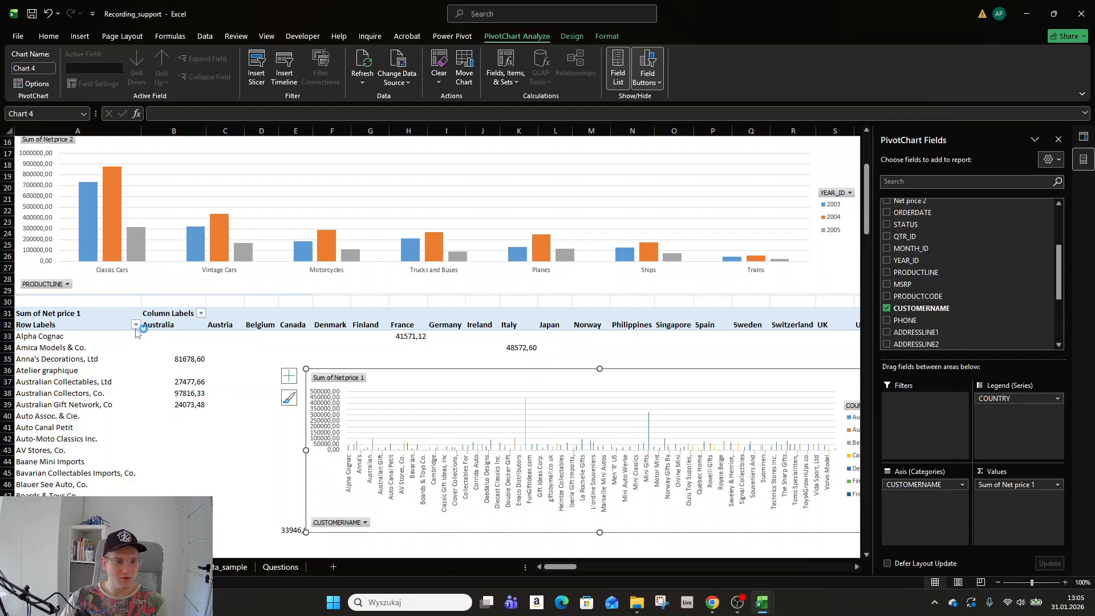
Sort customers descending by Sum of Net price 1 and place the chart under the product-line chart.
click(136, 325)
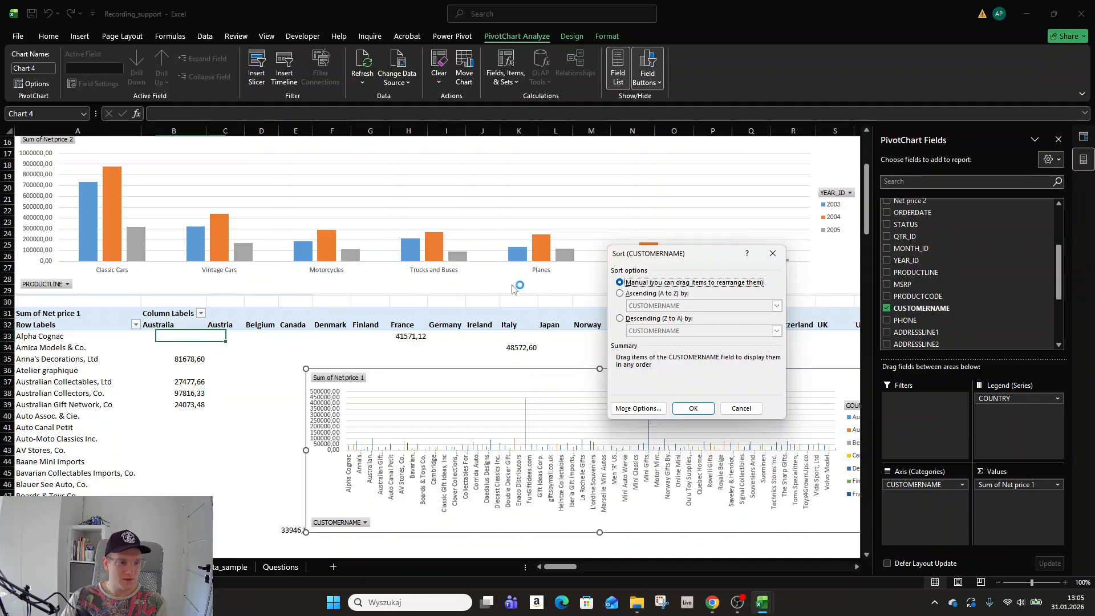
click(622, 320)
click(681, 331)
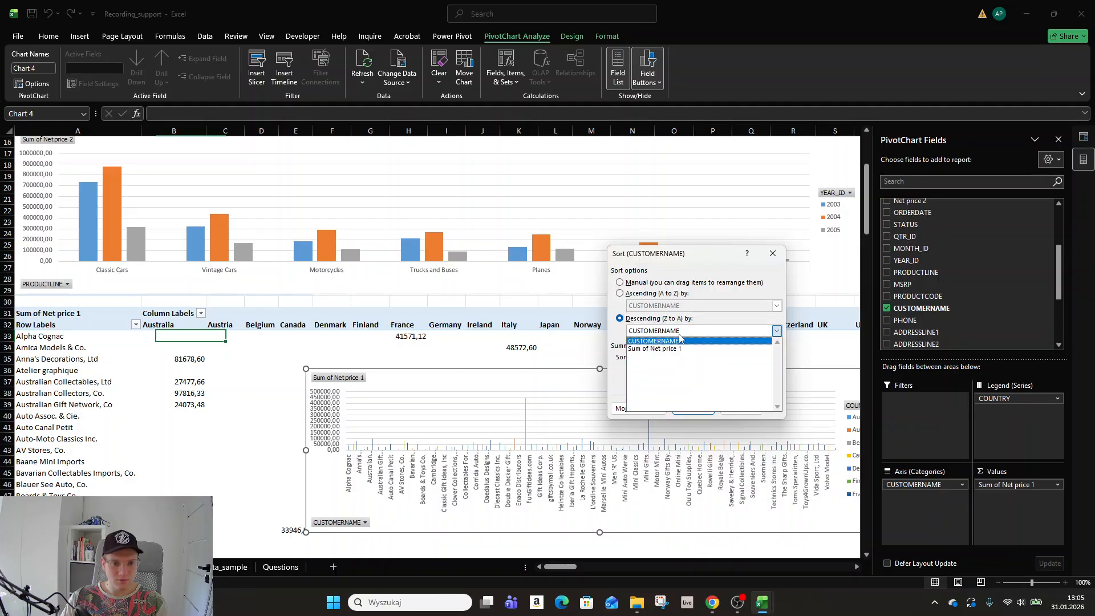
click(682, 349)
click(692, 408)
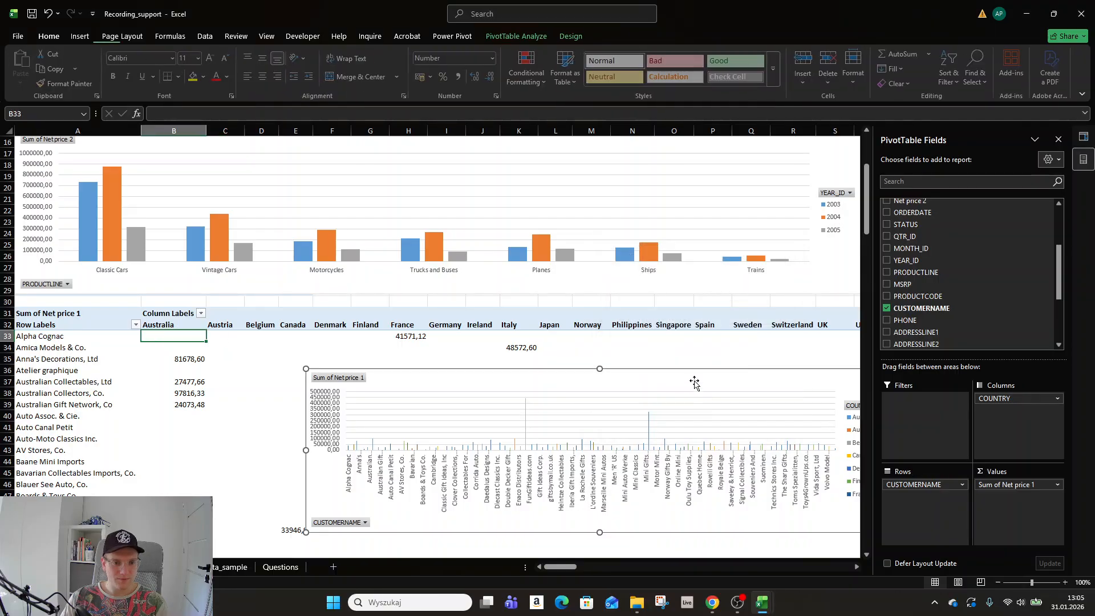
drag(650, 370, 341, 306)
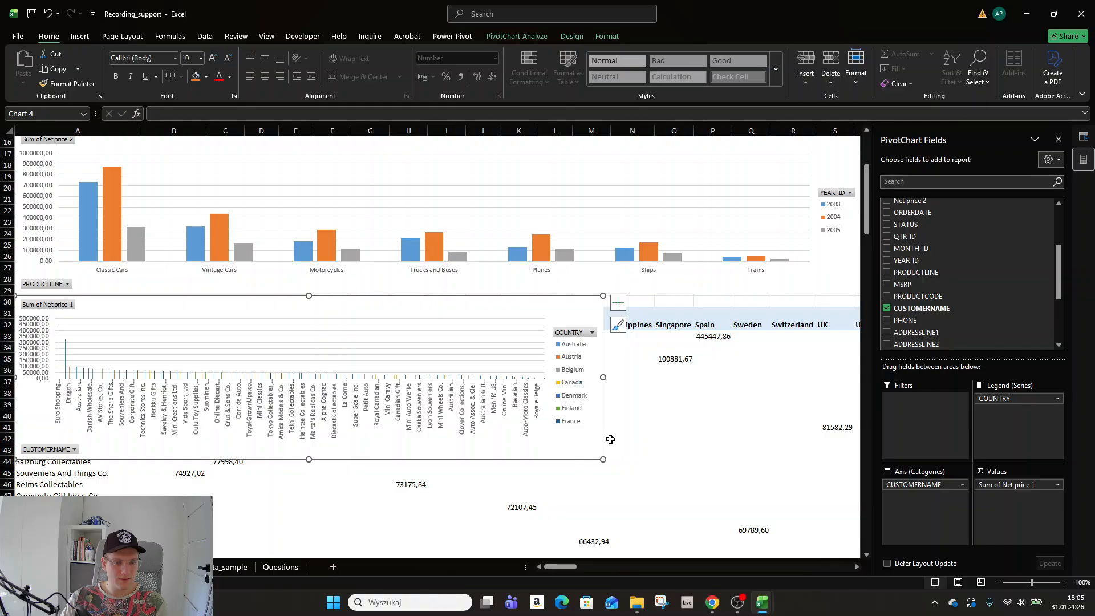
Enlarge the customer chart across the sheet and inspect its descending Net price 1 bars.
drag(885, 548, 885, 549)
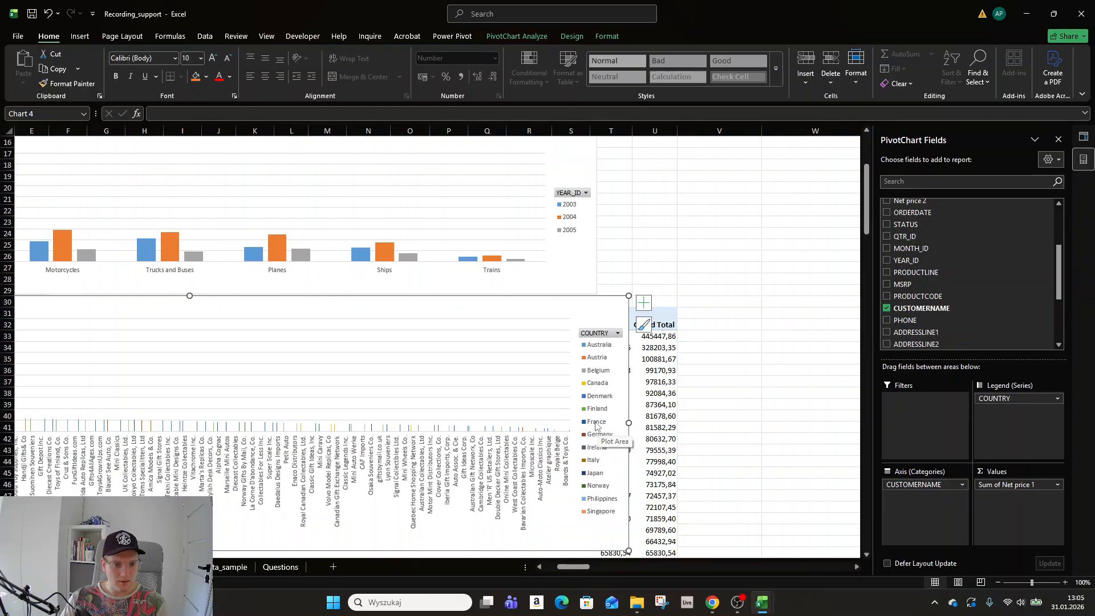
ctrl+scroll(595, 424, up, 3)
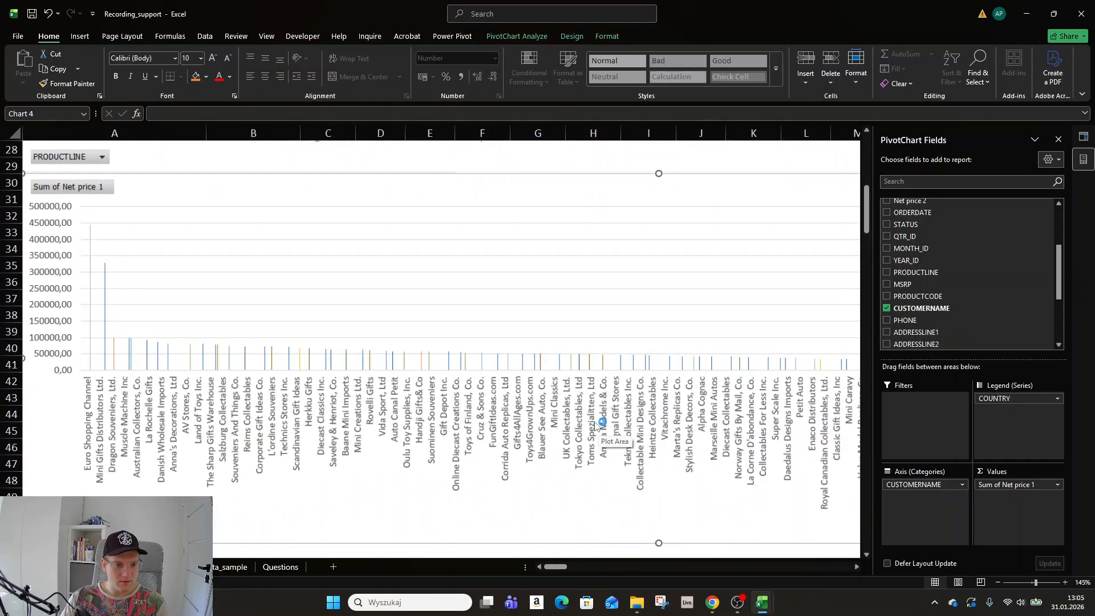
ctrl+scroll(594, 425, up, 4)
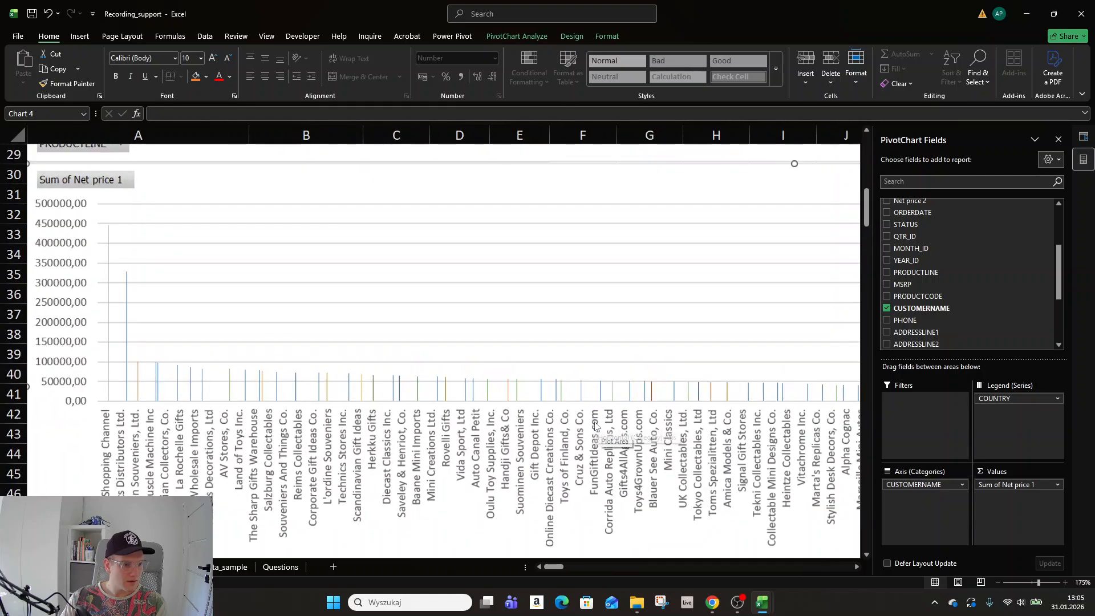
scroll(595, 424, down, 3)
scroll(593, 427, up, 2)
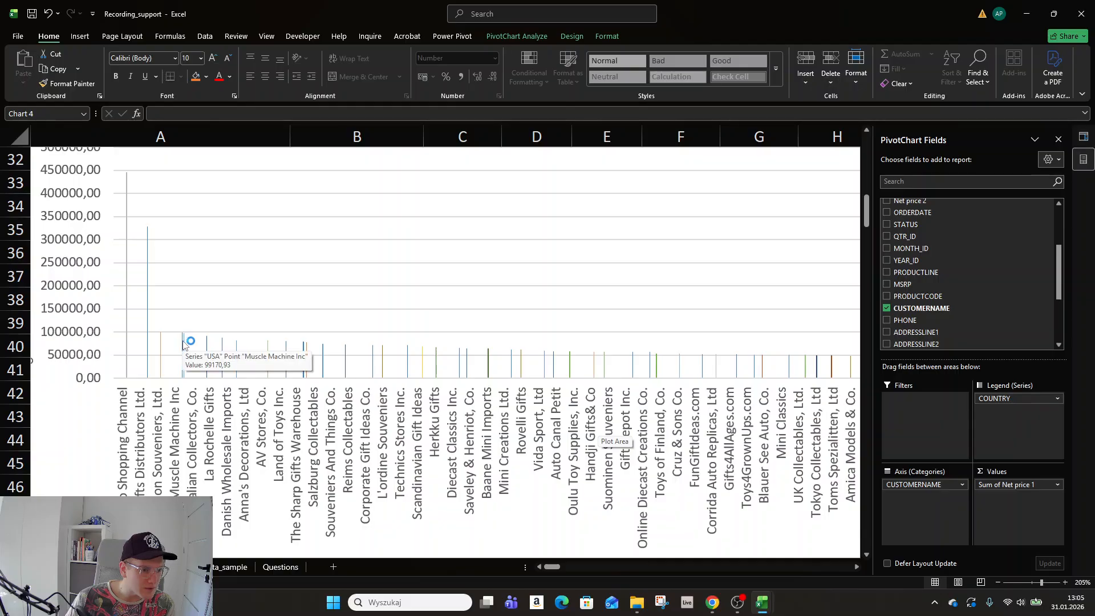
ctrl+scroll(183, 344, down, 4)
ctrl+scroll(183, 344, down, 3)
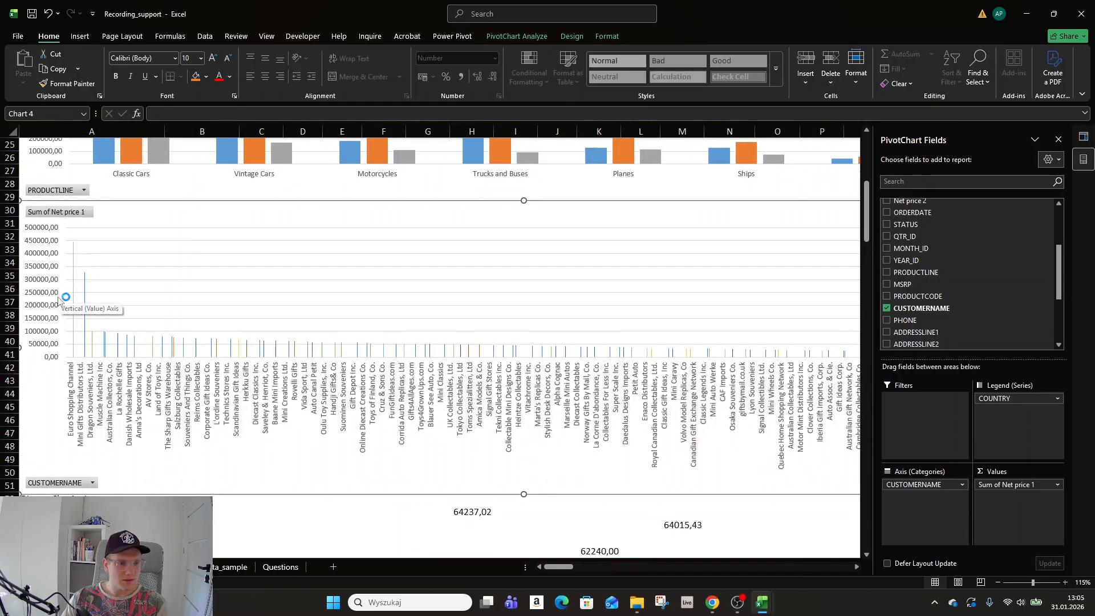
ctrl+scroll(60, 295, up, 8)
mouse_move(158, 311)
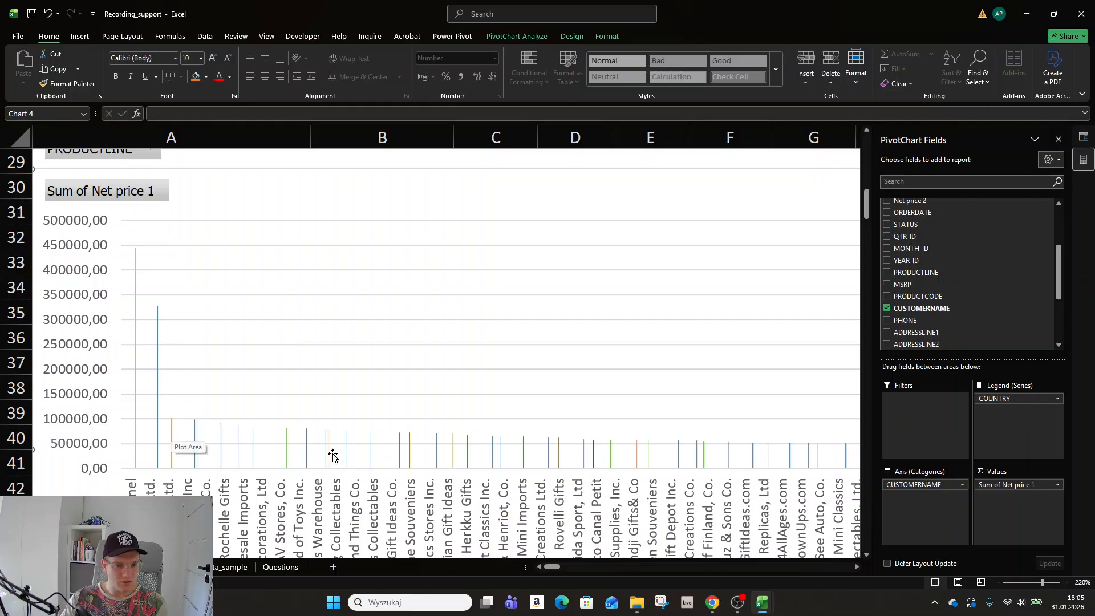
scroll(474, 450, right, 6)
scroll(474, 451, left, 6)
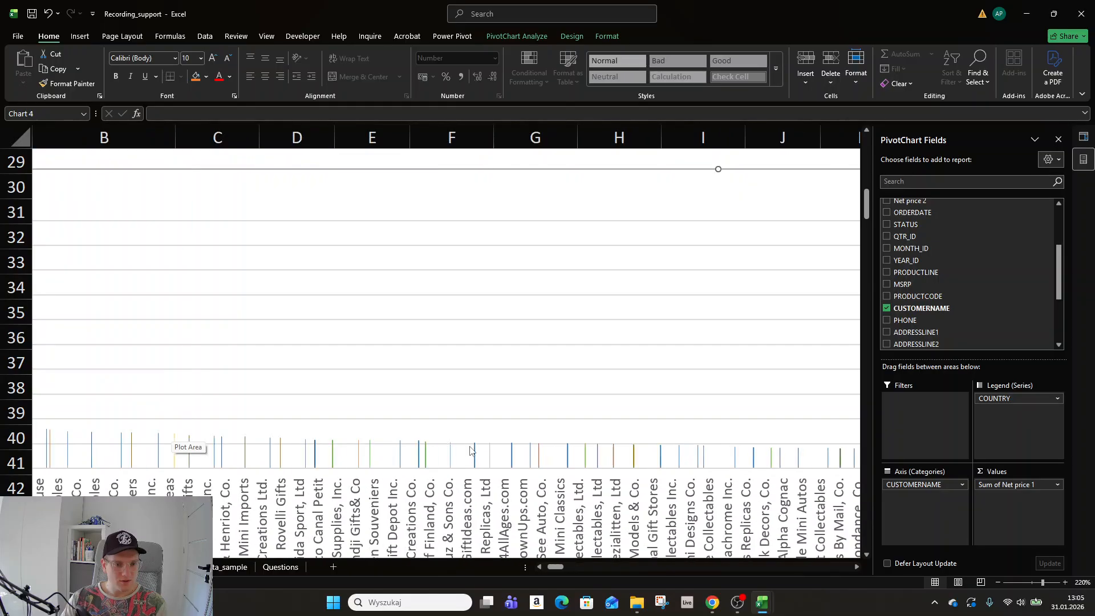
scroll(472, 450, down, 2)
scroll(472, 450, down, 3)
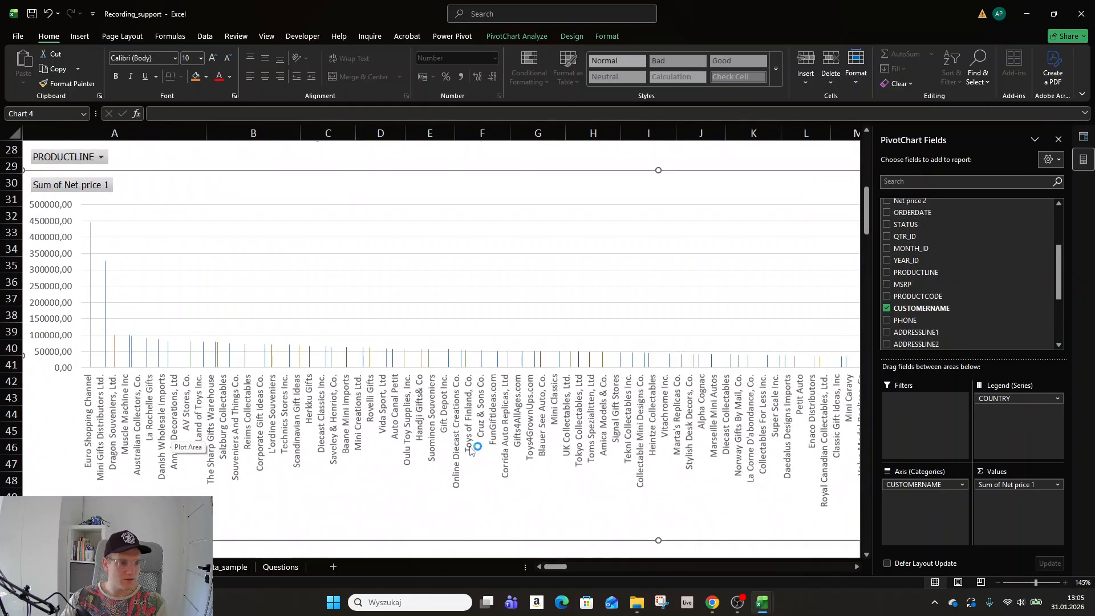
scroll(471, 450, right, 4)
scroll(470, 450, left, 3)
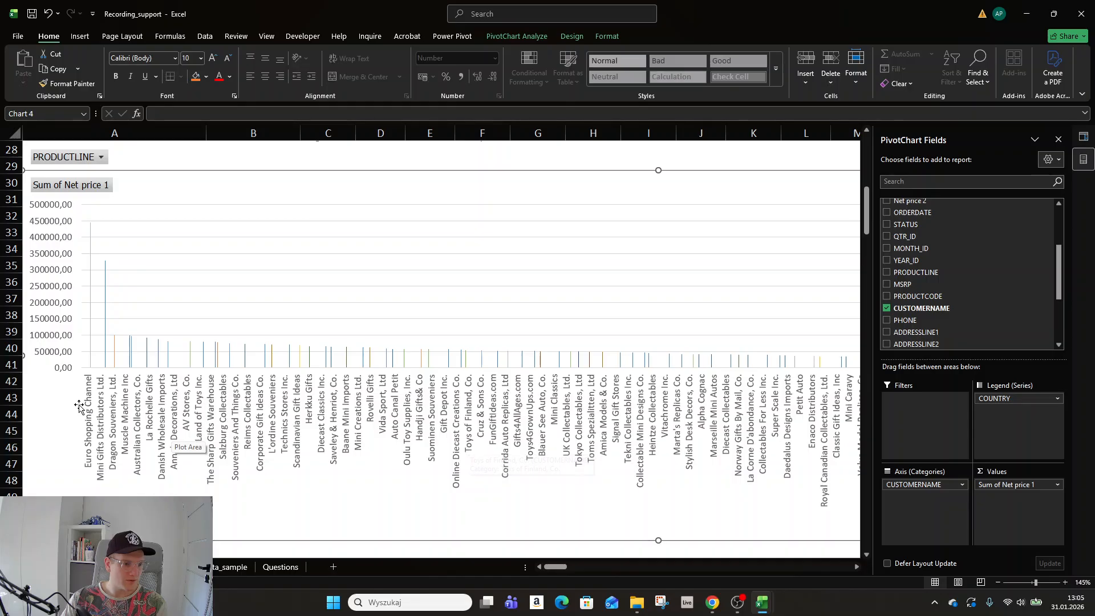
scroll(103, 438, down, 3)
ctrl+scroll(102, 438, down, 5)
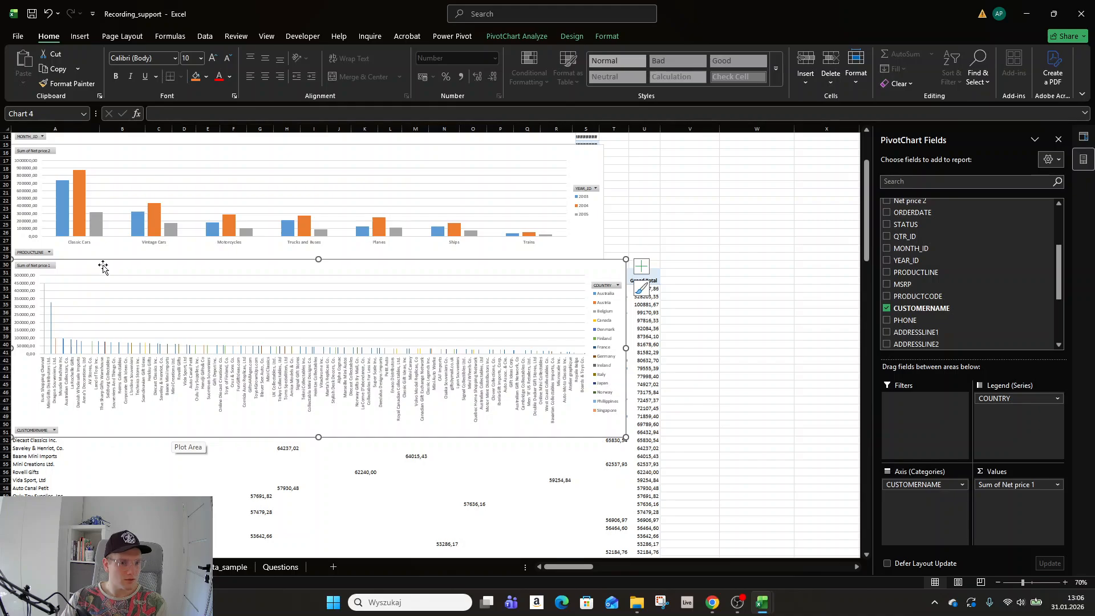
ctrl+scroll(102, 263, up, 1)
scroll(150, 276, up, 3)
Filter customers to Euro Shopping Channel and Mini Gifts Distributors Ltd., then move the chart up below the product-line chart.
scroll(143, 287, down, 1)
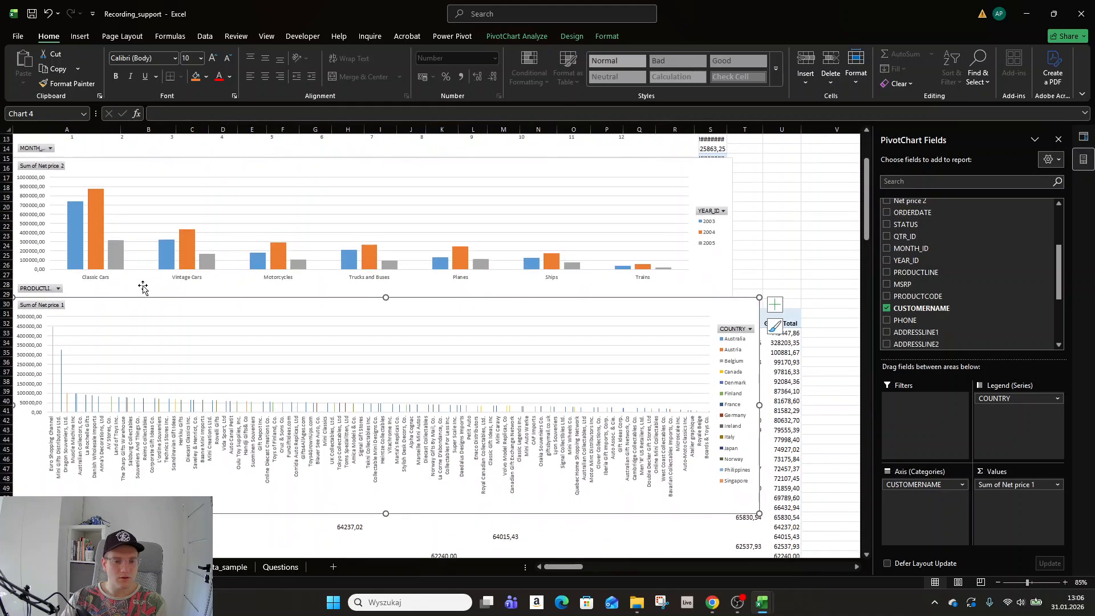
drag(118, 300, 118, 347)
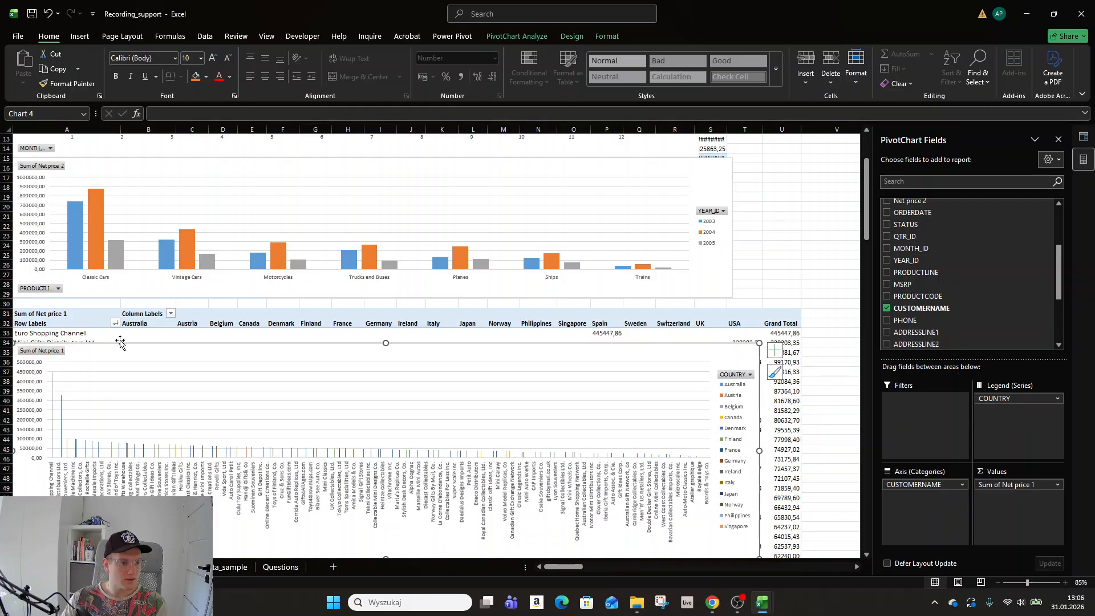
click(115, 323)
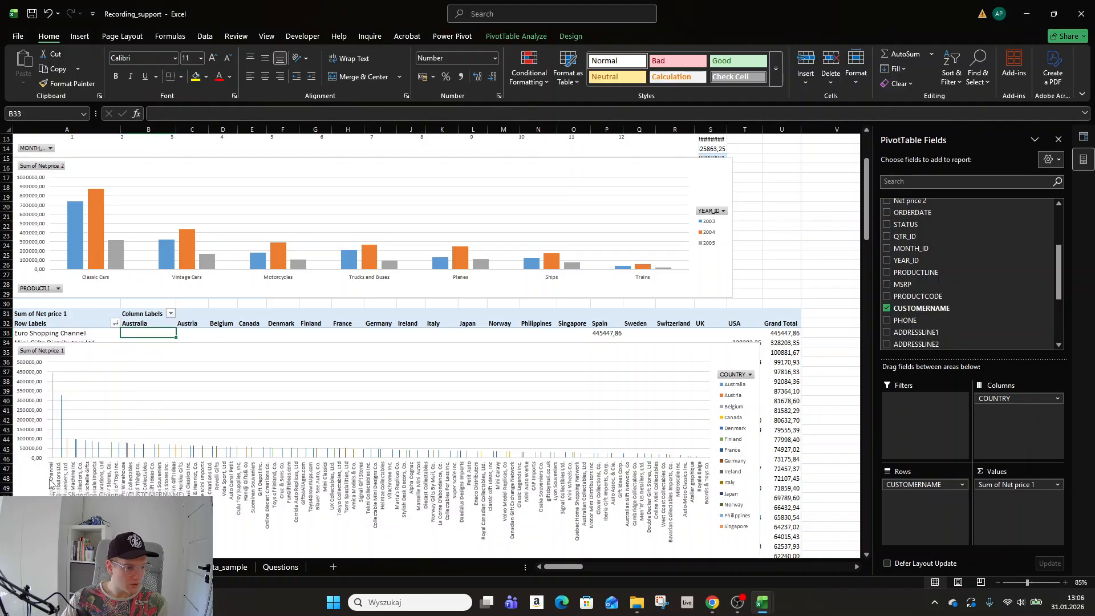
click(116, 324)
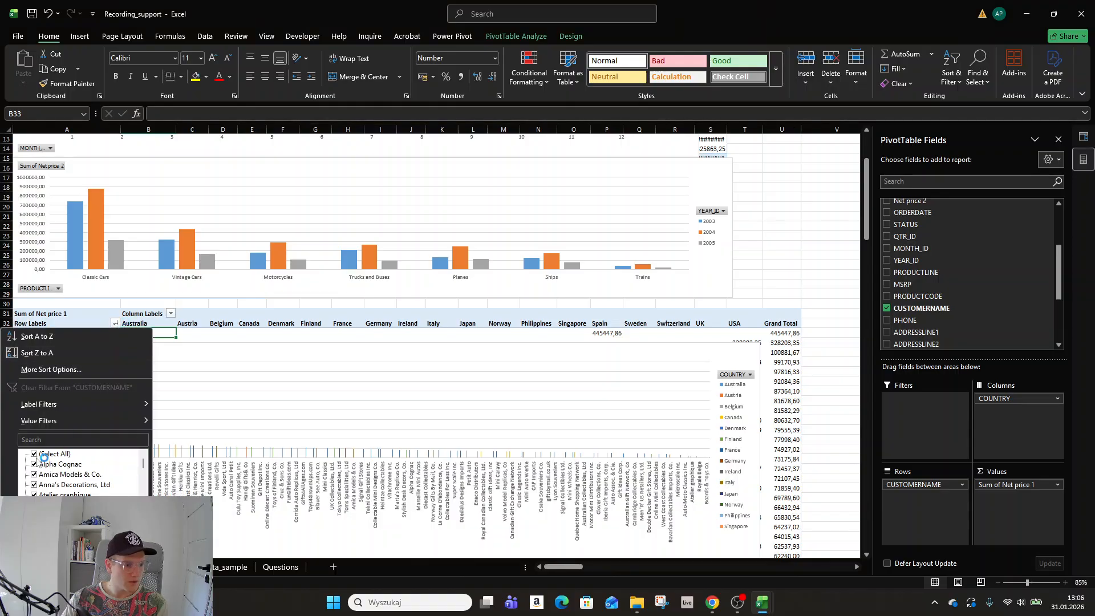
scroll(82, 473, down, 8)
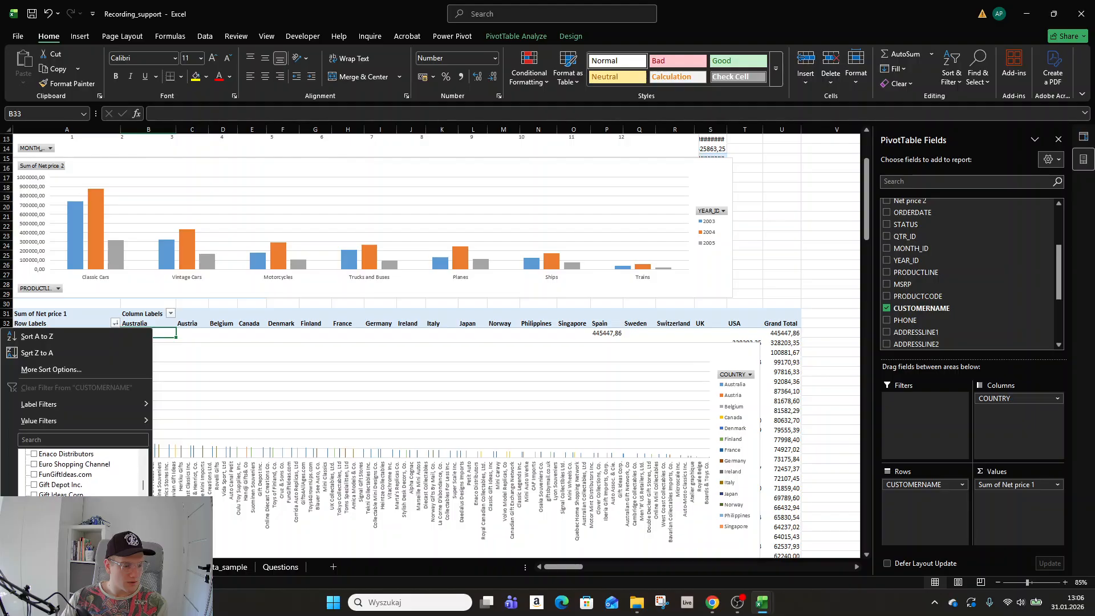
scroll(36, 484, up, 1)
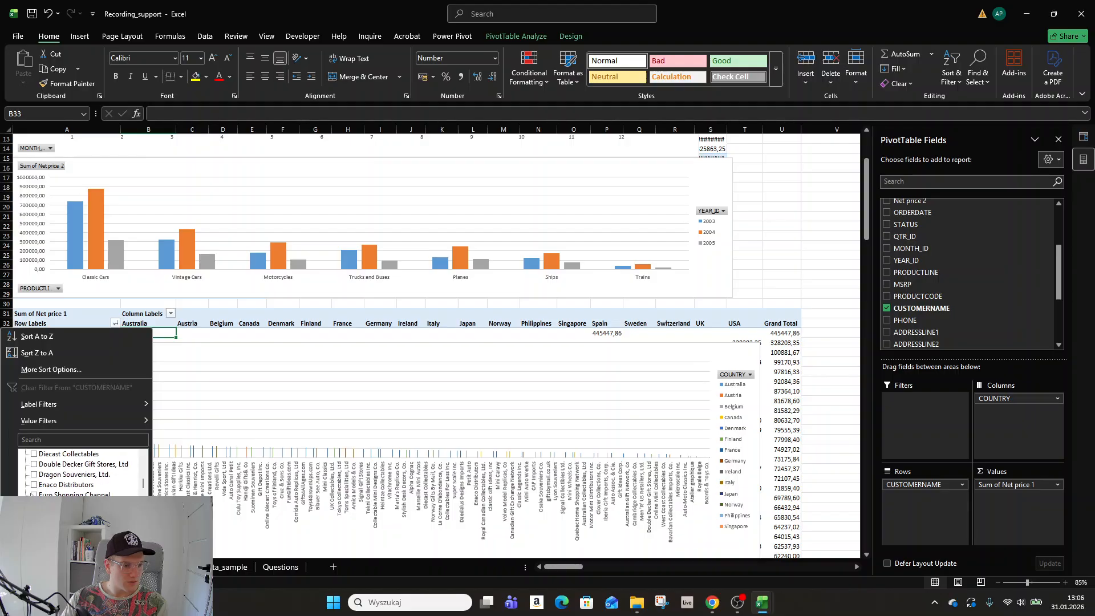
scroll(83, 473, down, 8)
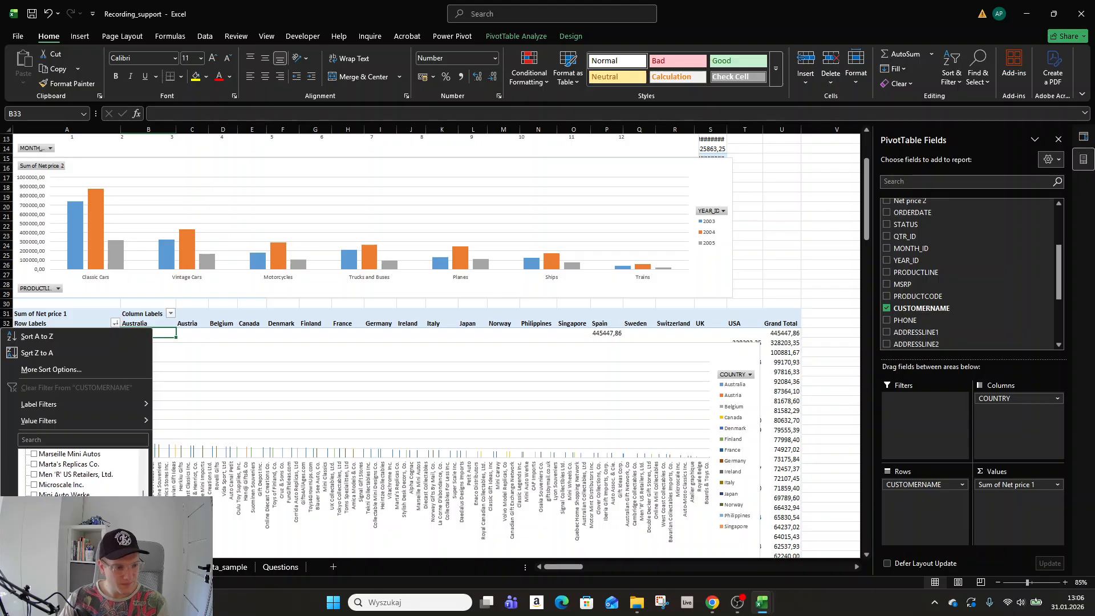
scroll(82, 473, down, 1)
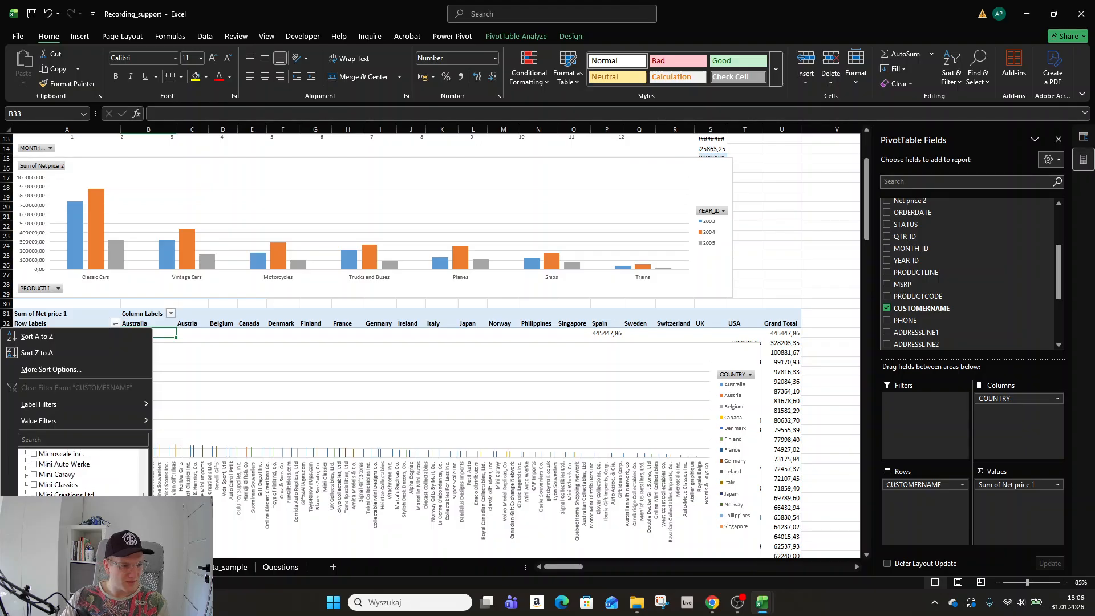
click(85, 538)
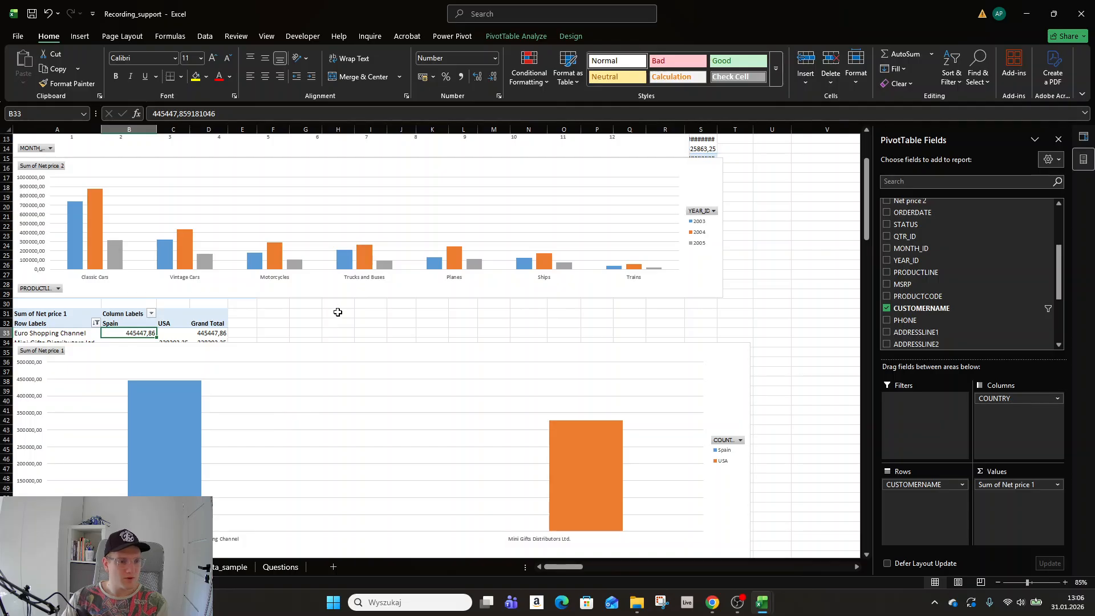
scroll(336, 308, down, 3)
drag(443, 257, 426, 218)
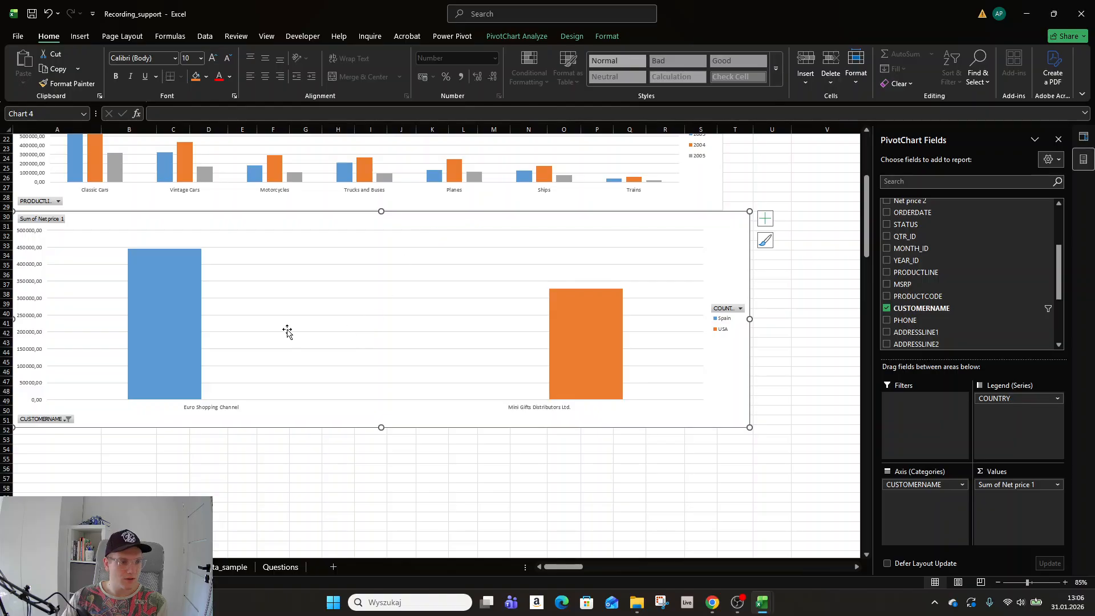
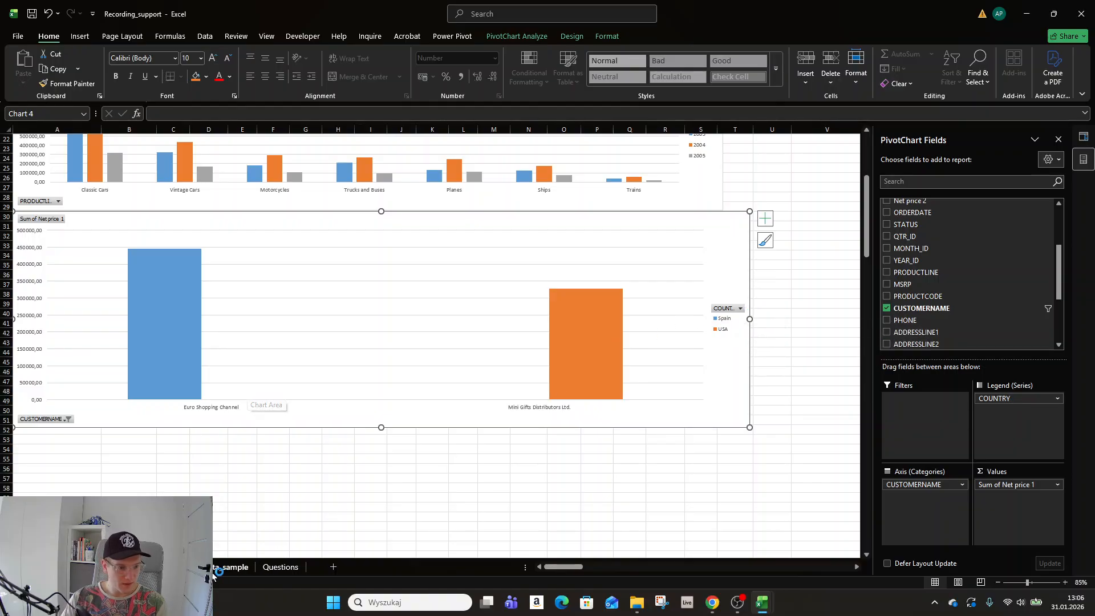
Look through the Questions and pivot chart sheets, then open the sales_data_sample sheet.
click(280, 567)
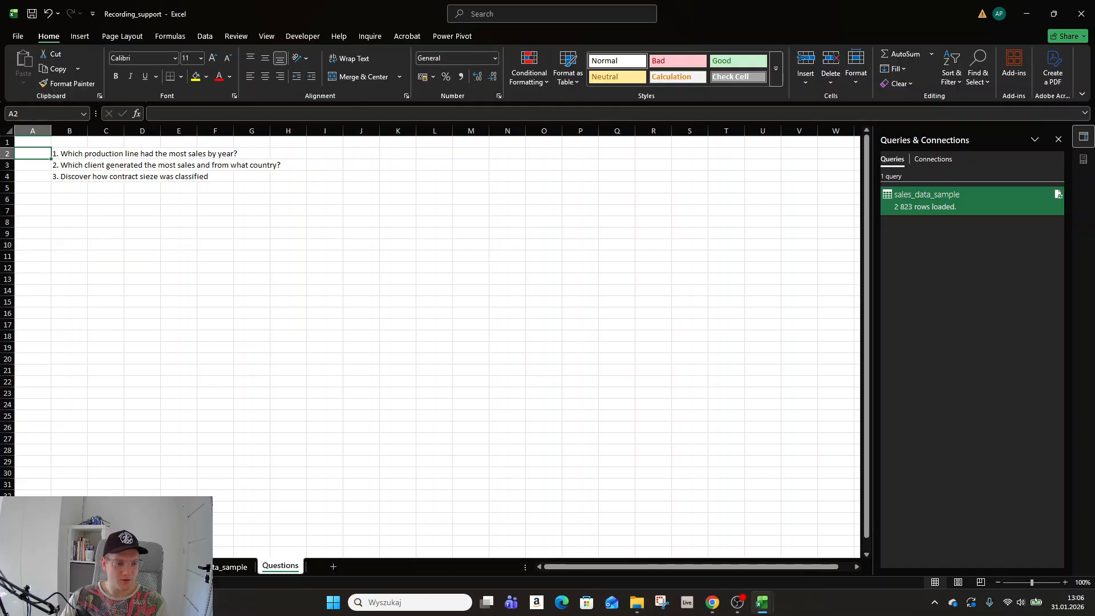
click(159, 567)
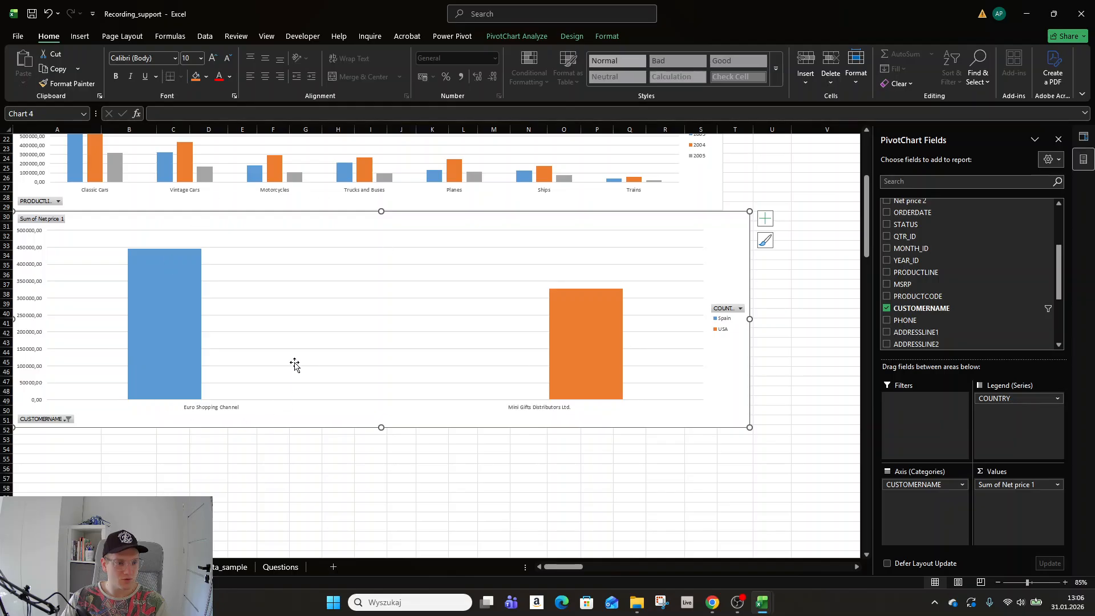
click(282, 568)
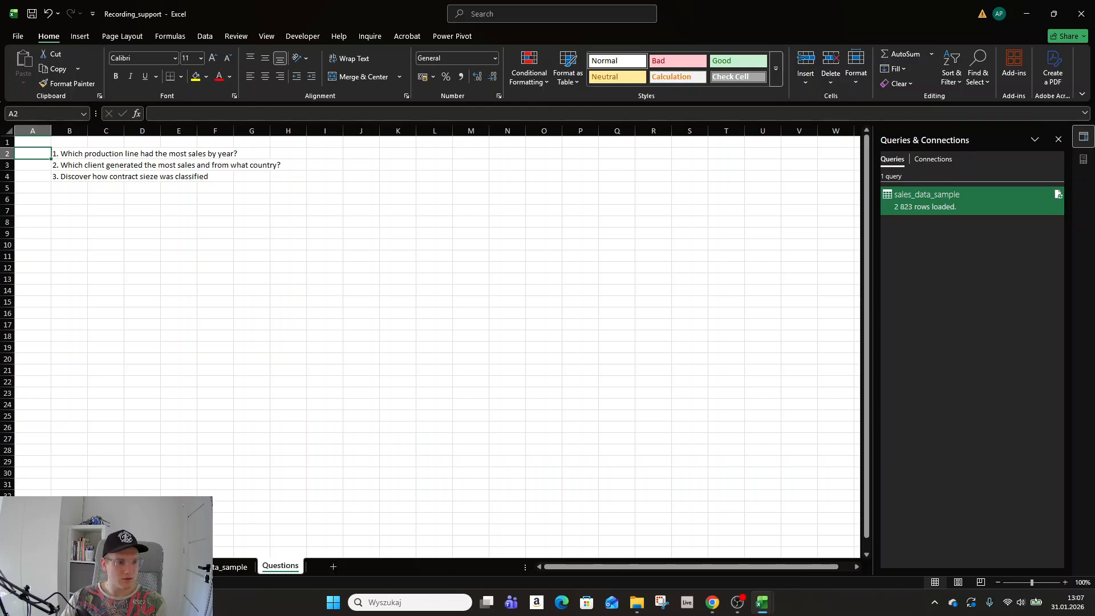
click(123, 567)
click(161, 566)
click(230, 566)
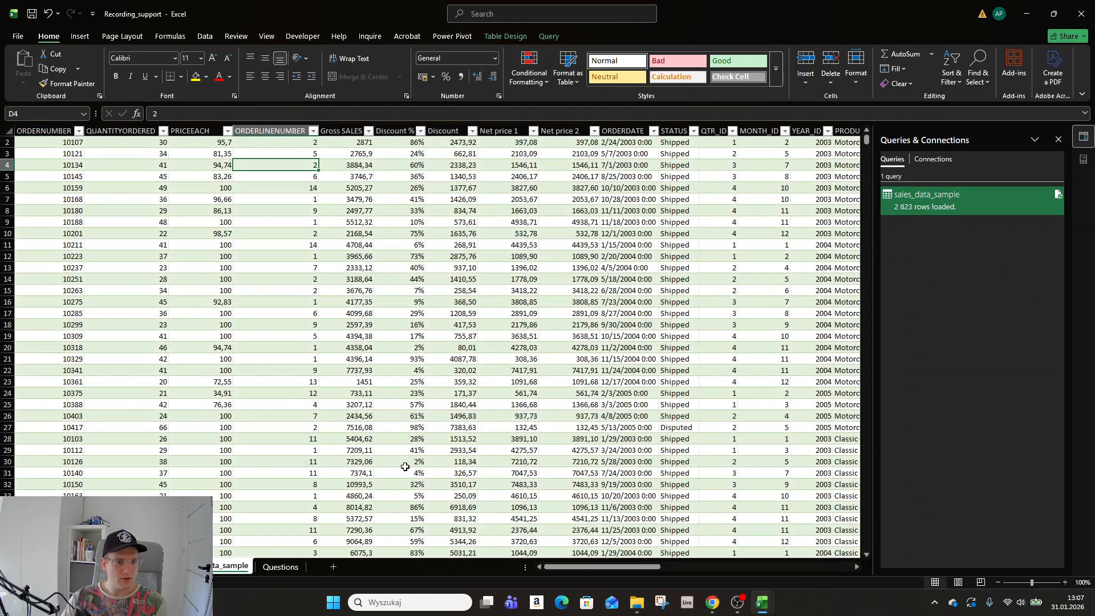
Jump to the DEALSIZE column header and its first Small/Medium/Large value.
click(406, 450)
key(ctrl+Up)
key(ctrl+Right)
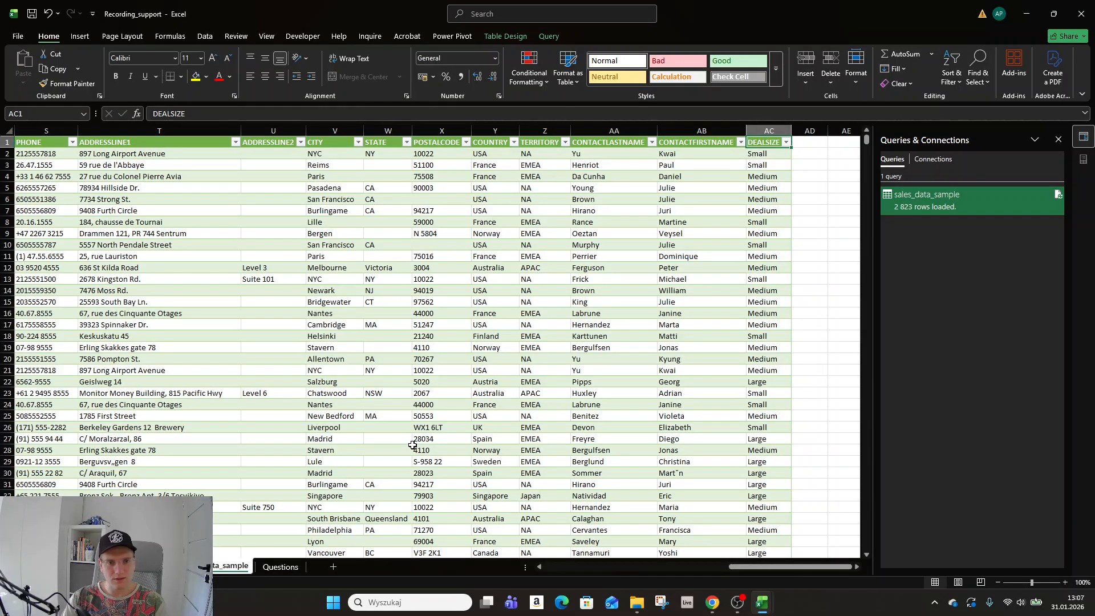
key(Down)
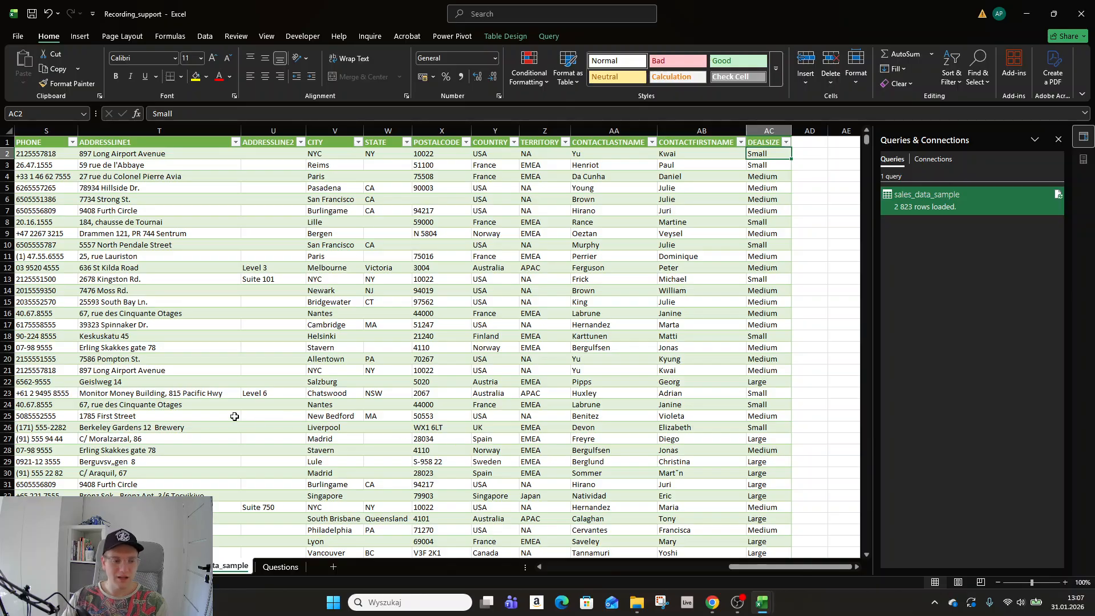
Check the blank sheet, then return to a cell in the sales data table with Insert options showing.
click(146, 566)
click(168, 298)
click(91, 567)
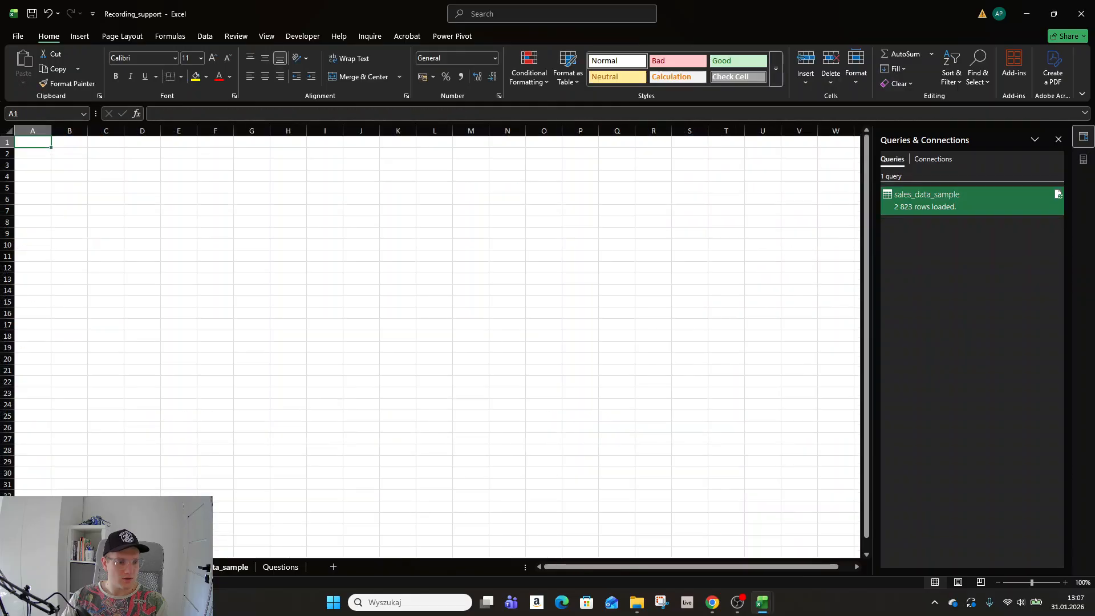
click(201, 567)
click(253, 289)
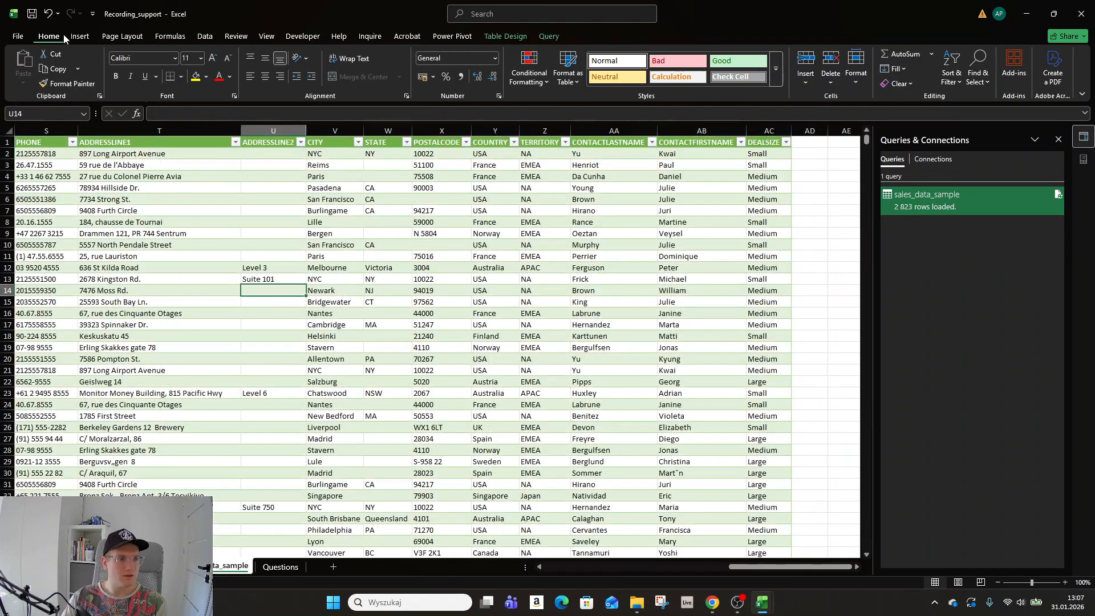
click(80, 36)
click(36, 79)
Create a PivotChart from the sales table, placed on the Calculations sheet at A53.
click(473, 78)
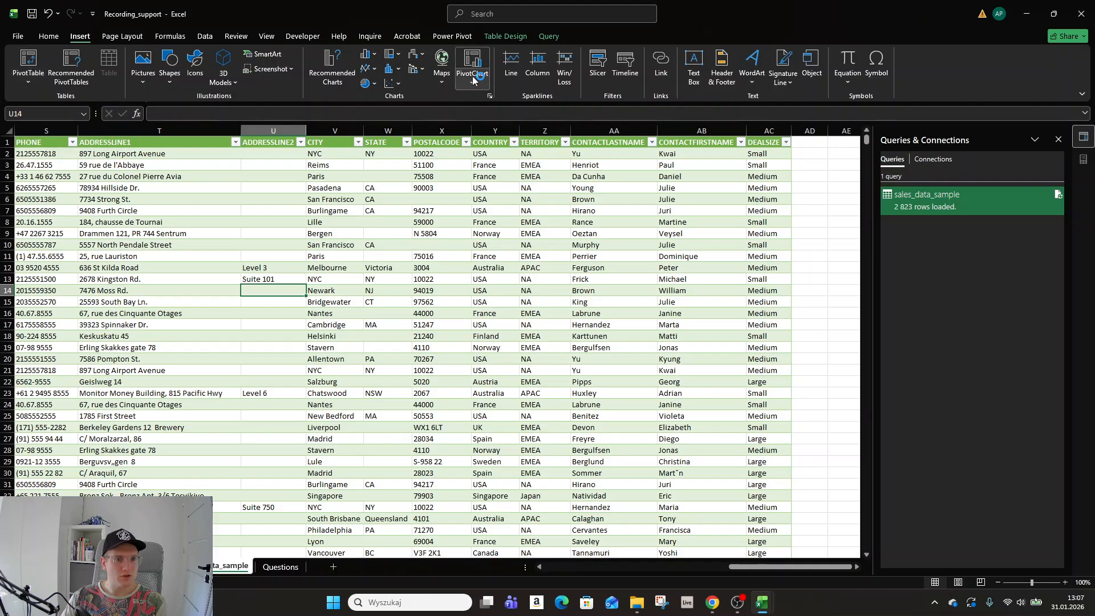
click(481, 96)
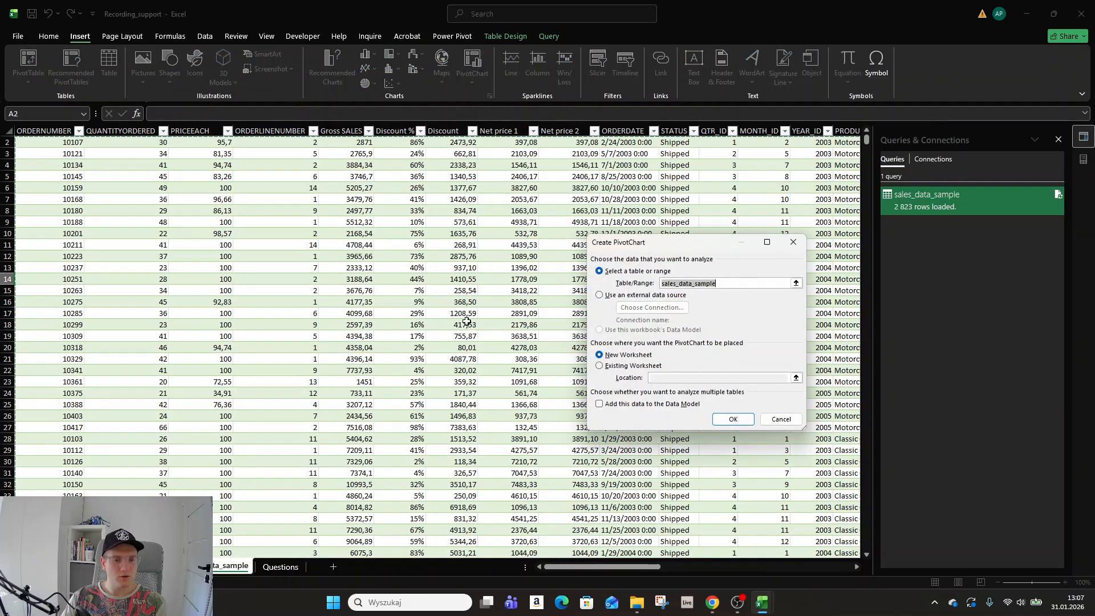
click(628, 367)
click(136, 567)
click(89, 437)
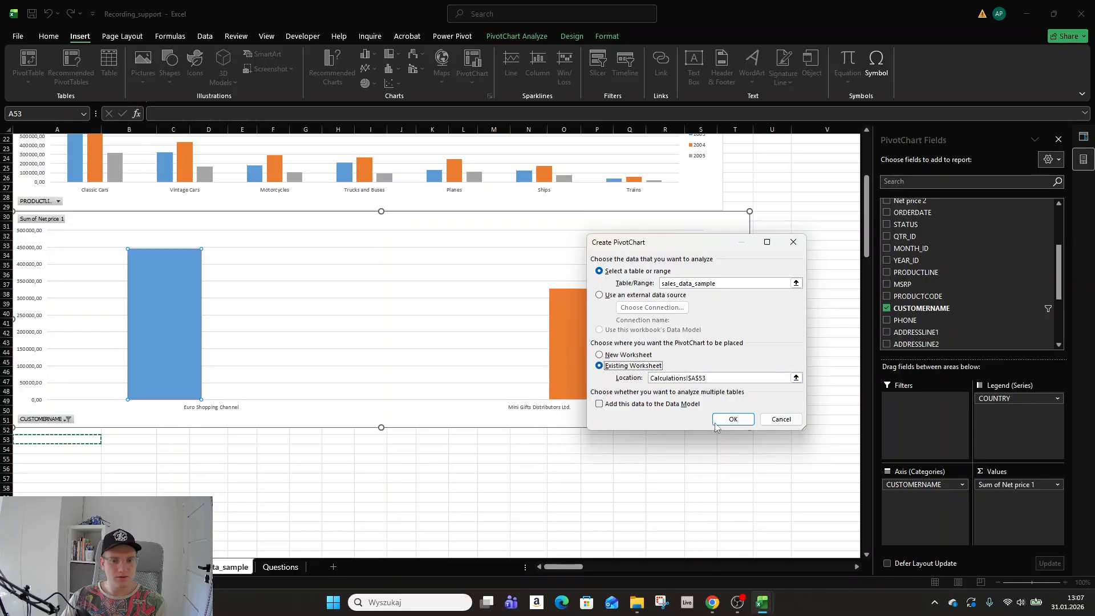
click(732, 419)
Chart DEALSIZE against Gross SALES summarised as Average (Large 8293.75, Medium 4398.43, Small 2061.68).
scroll(729, 413, down, 1)
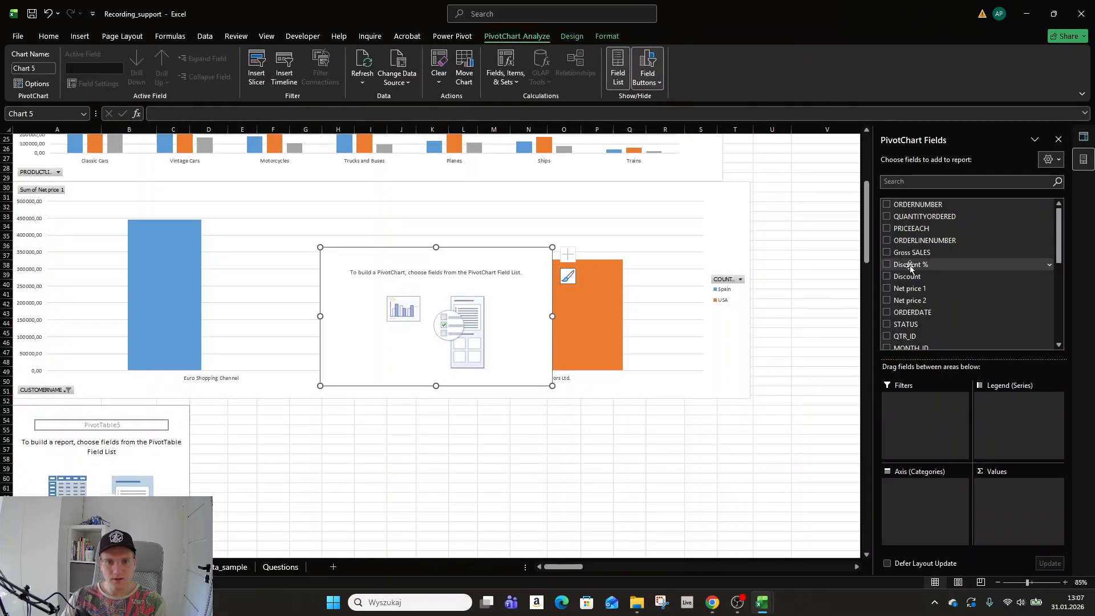
scroll(910, 268, down, 5)
click(909, 331)
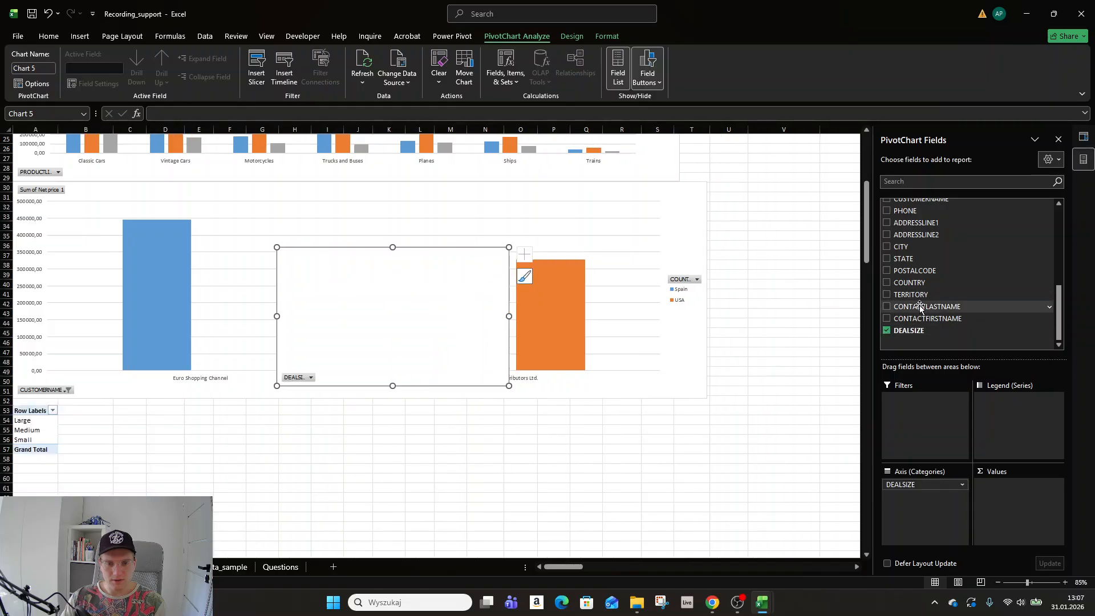
scroll(915, 313, up, 6)
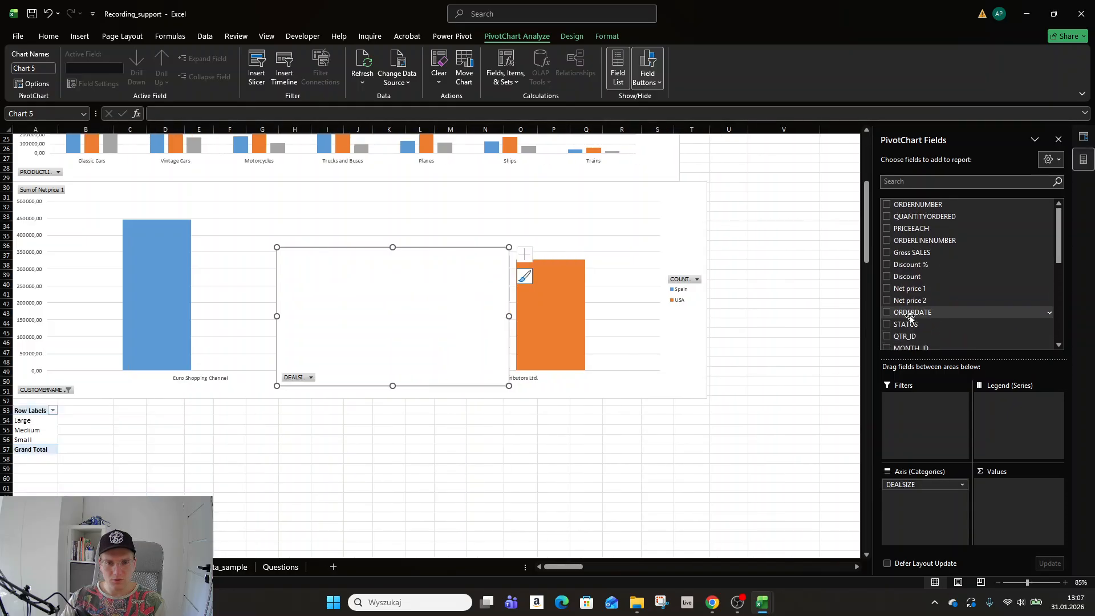
click(886, 253)
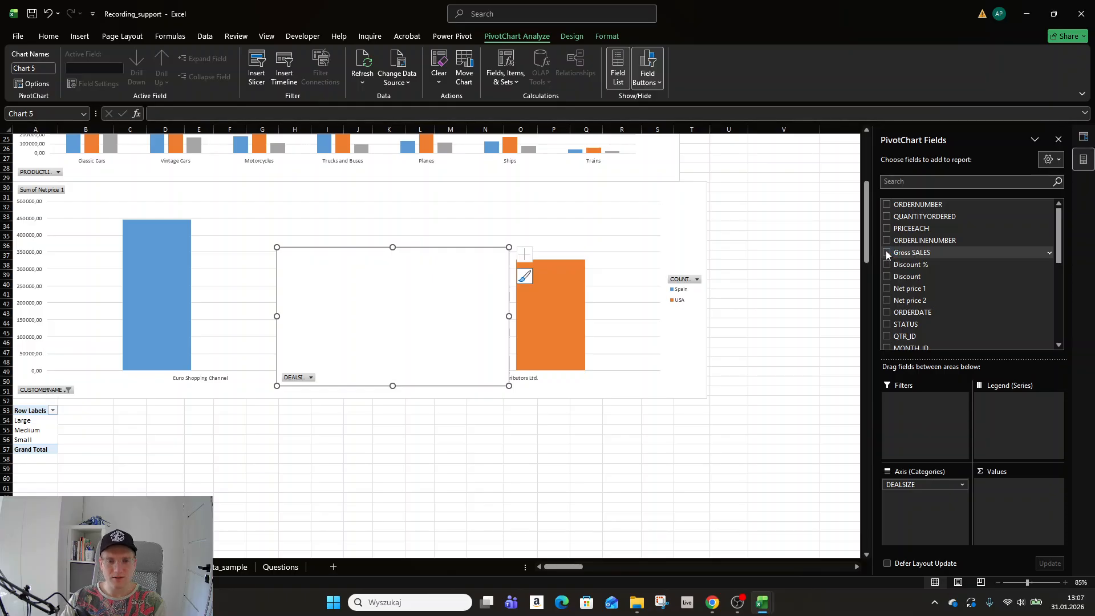
click(887, 253)
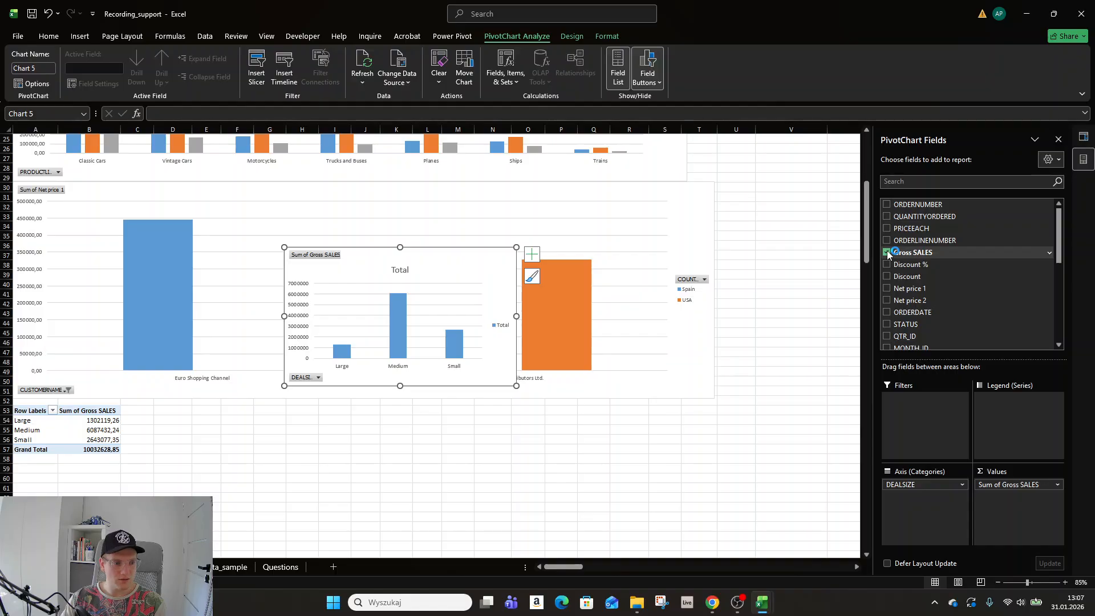
click(1057, 485)
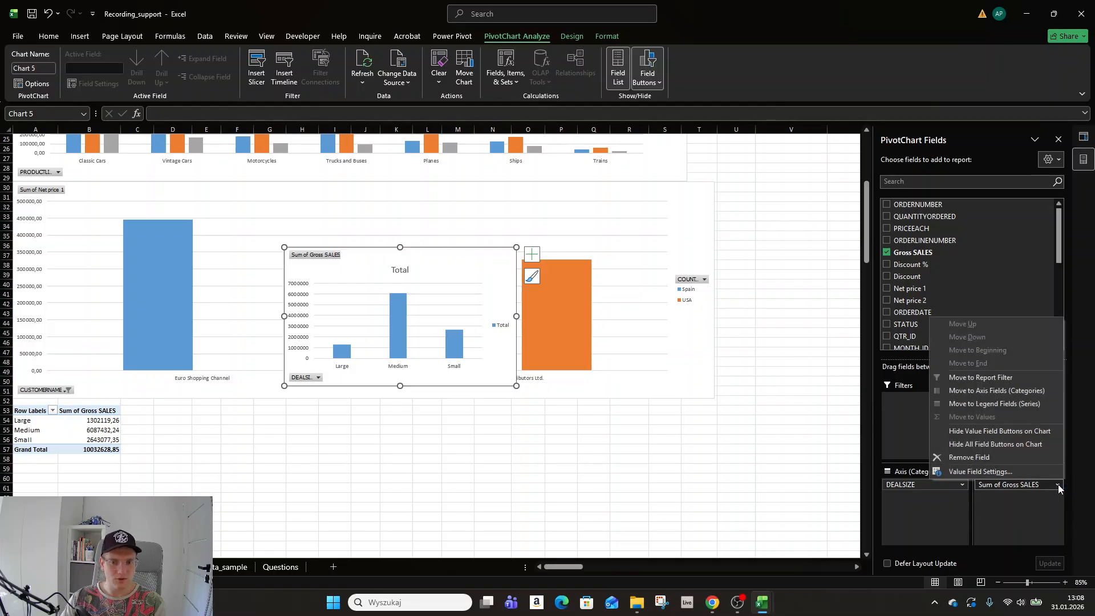
click(1012, 471)
click(628, 359)
click(730, 412)
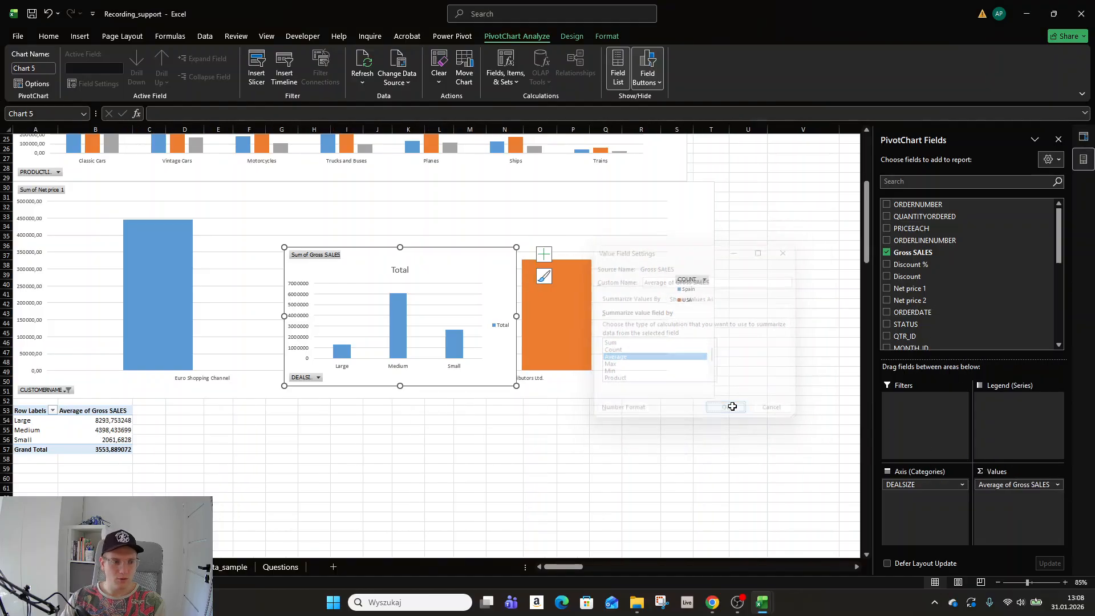
Inspect the Small, Medium and Large average Gross SALES values and their row labels.
click(124, 437)
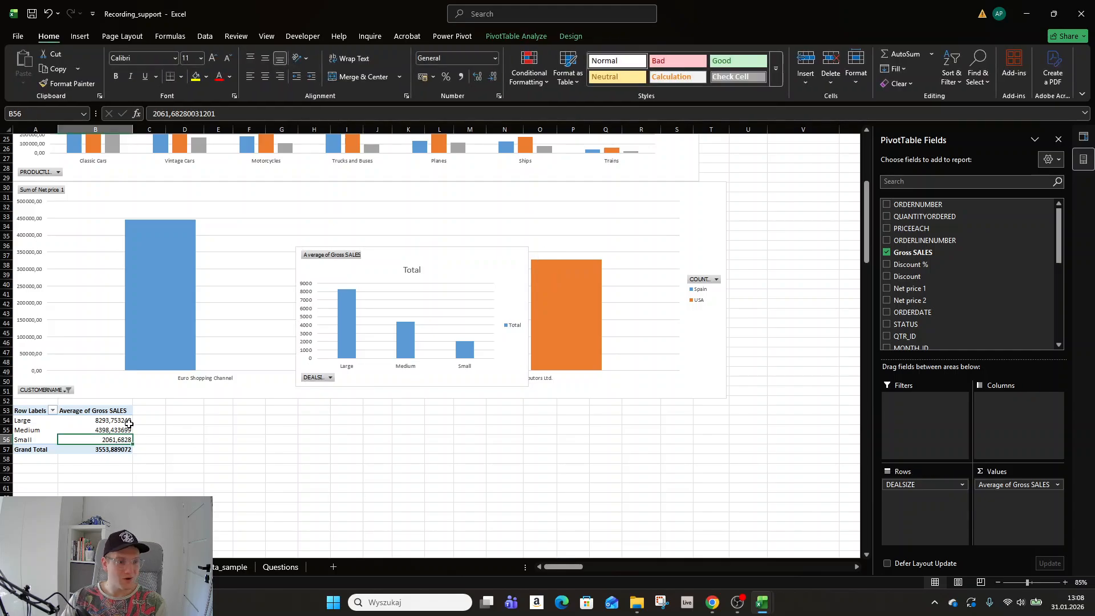
click(131, 429)
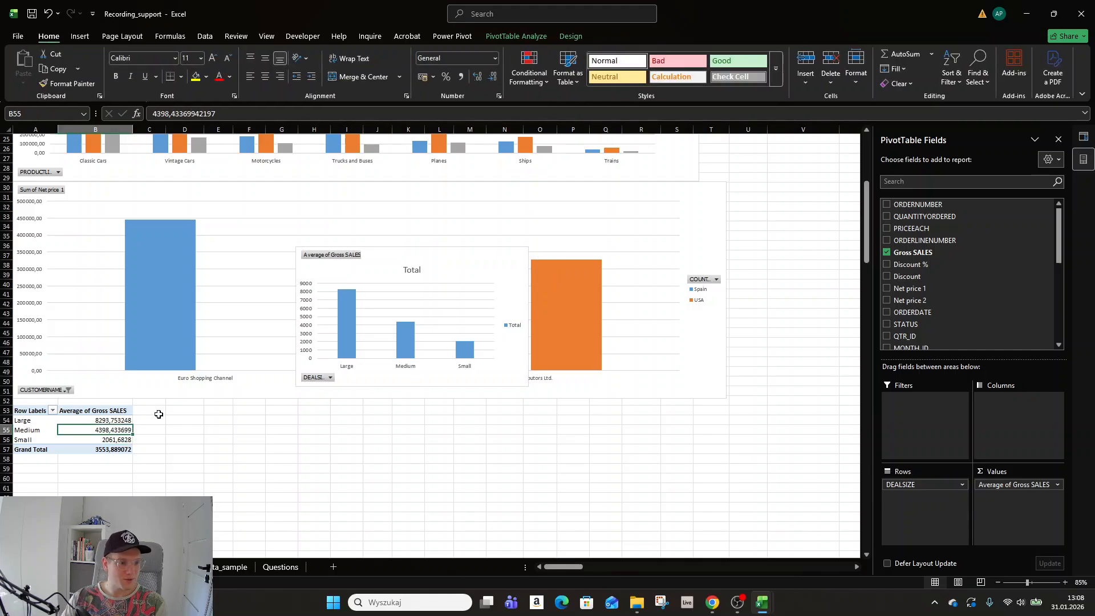
click(123, 420)
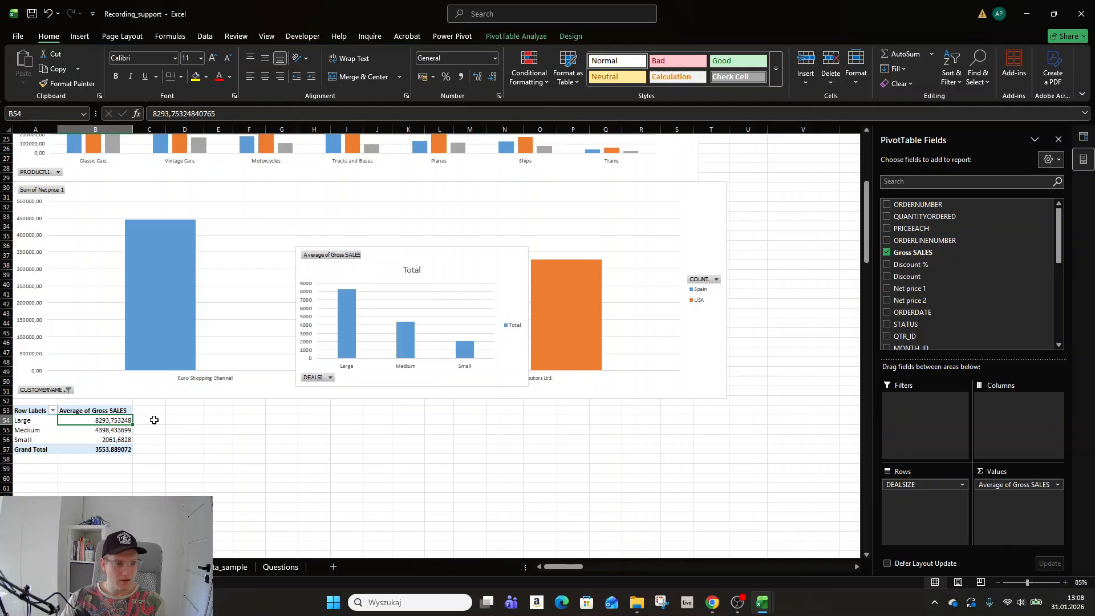
click(181, 419)
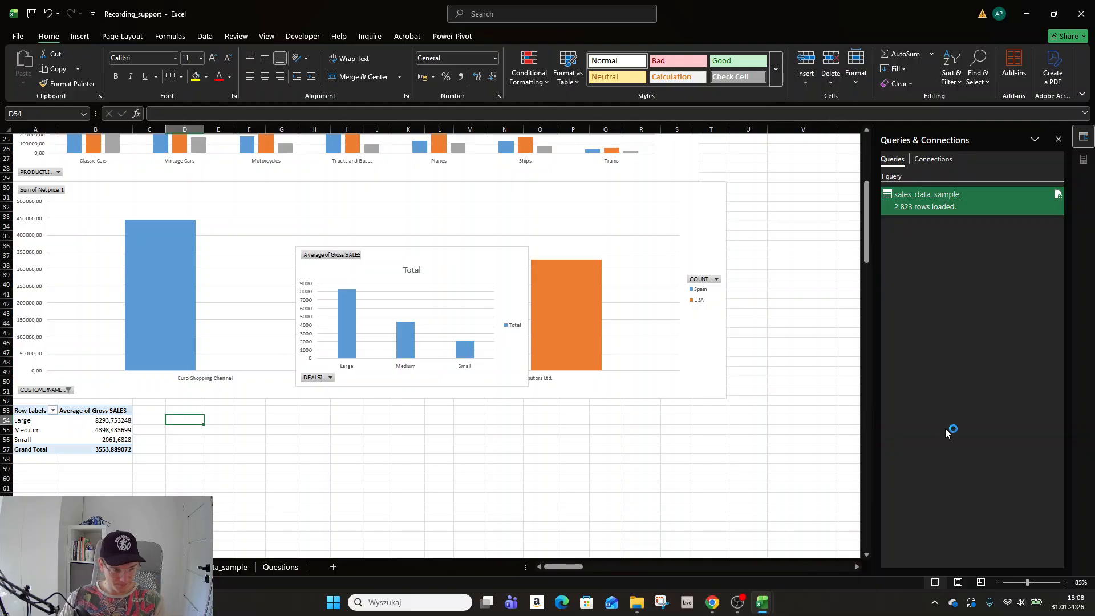
click(38, 424)
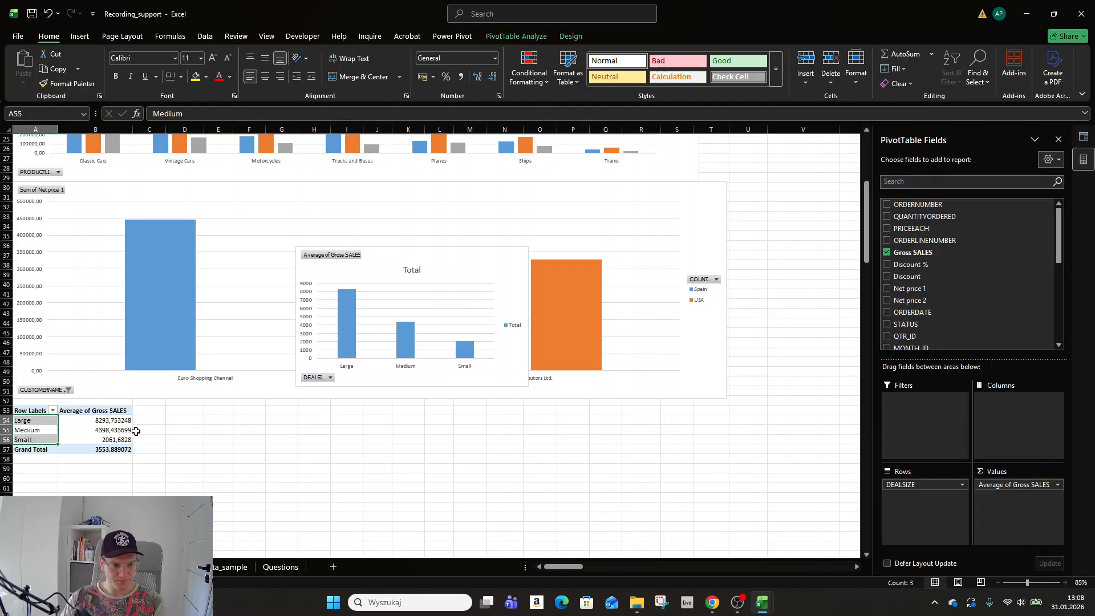
Delete the deal-size pivot chart, keeping its pivot table.
click(156, 420)
drag(362, 258, 319, 351)
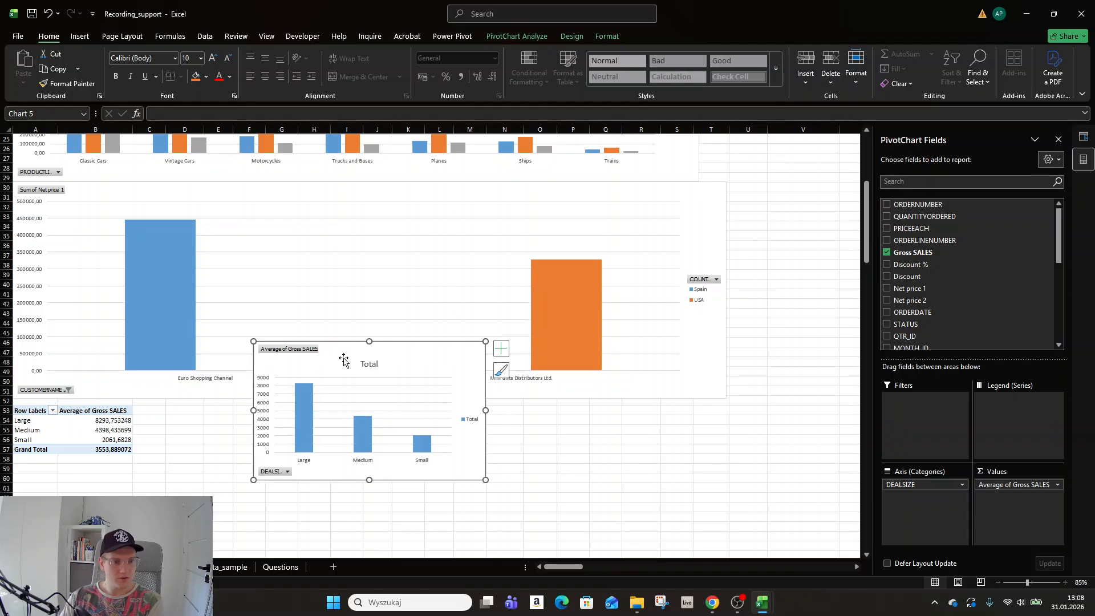
key(Delete)
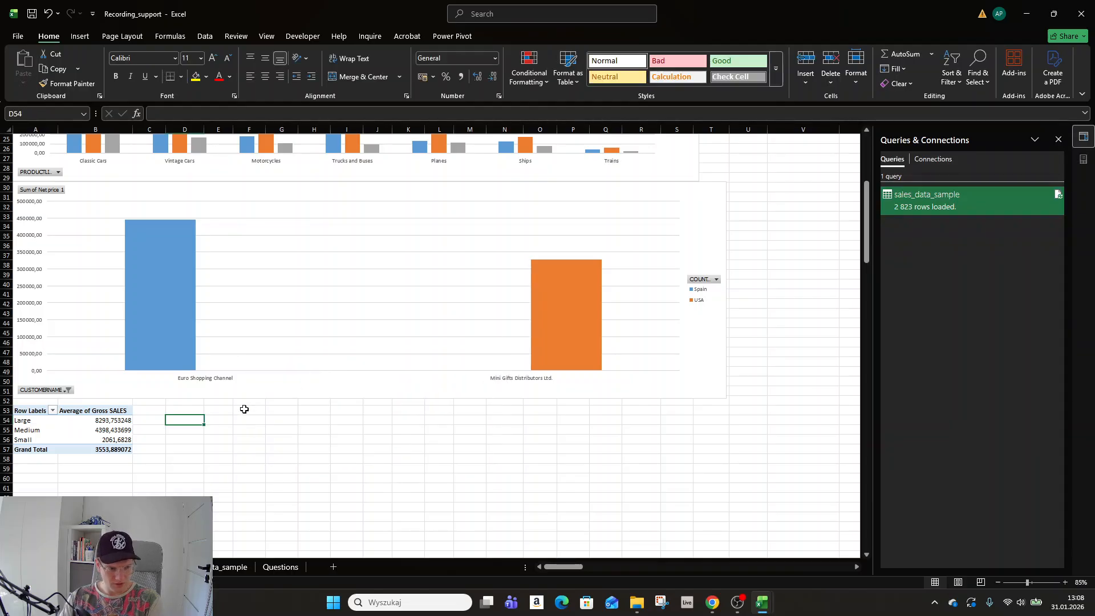
Return to a cell inside the sales_data_sample table.
click(111, 420)
click(170, 35)
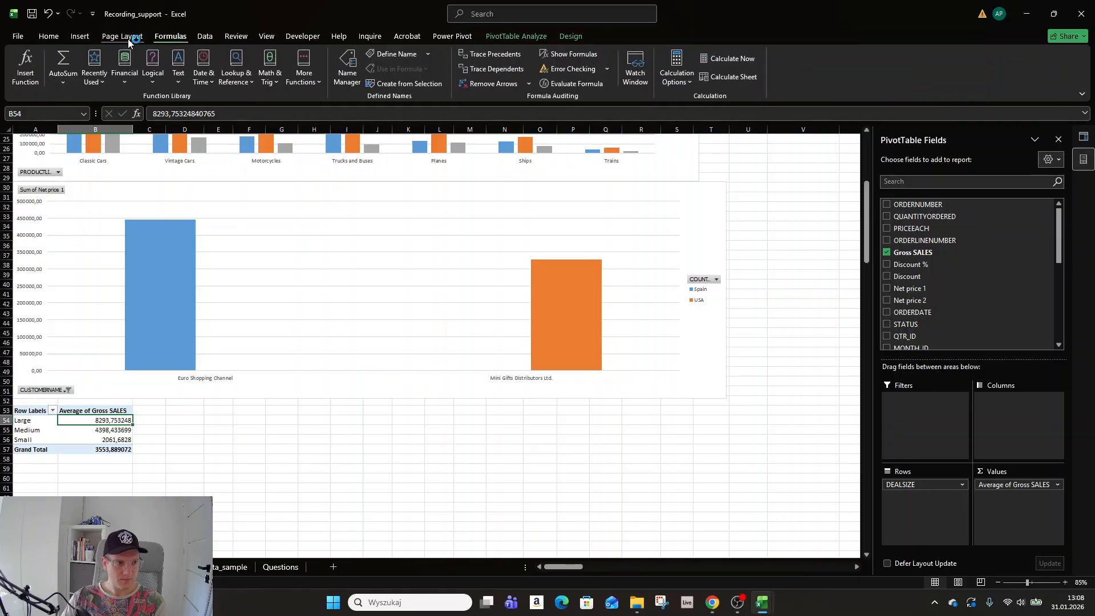
click(206, 566)
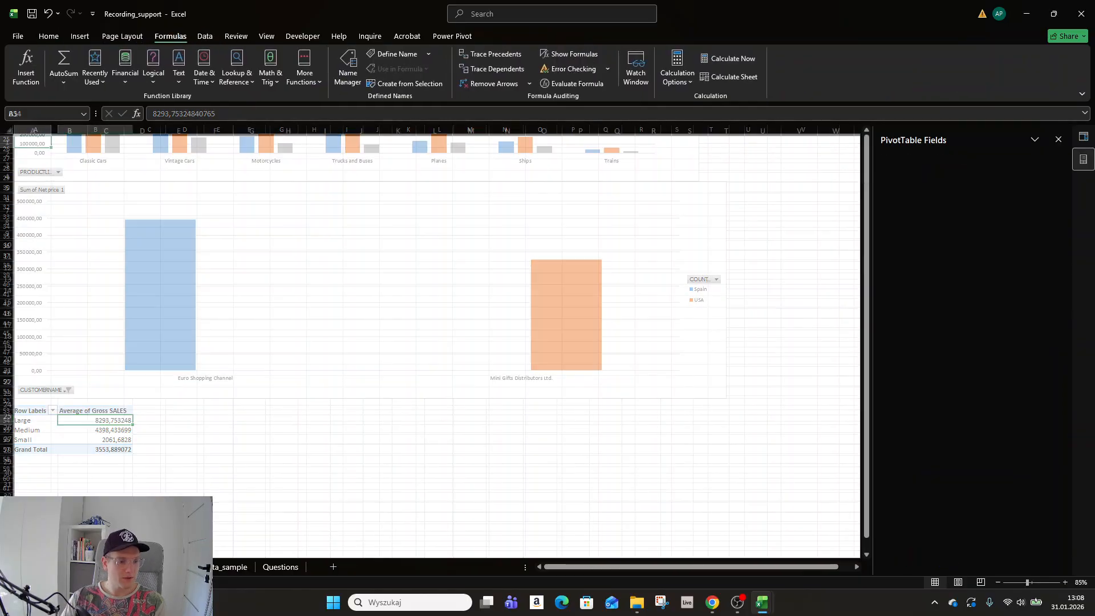
click(254, 268)
Create empty PivotTable6 on a new sheet with the table added to the Data Model, then return to sales_data_sample.
click(80, 36)
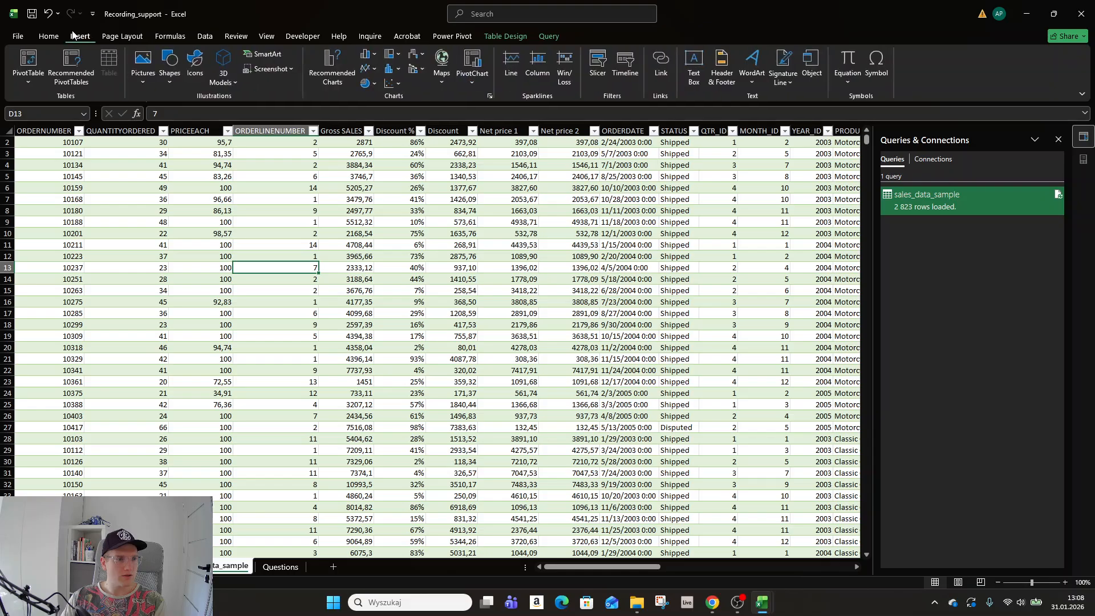
click(28, 74)
click(63, 98)
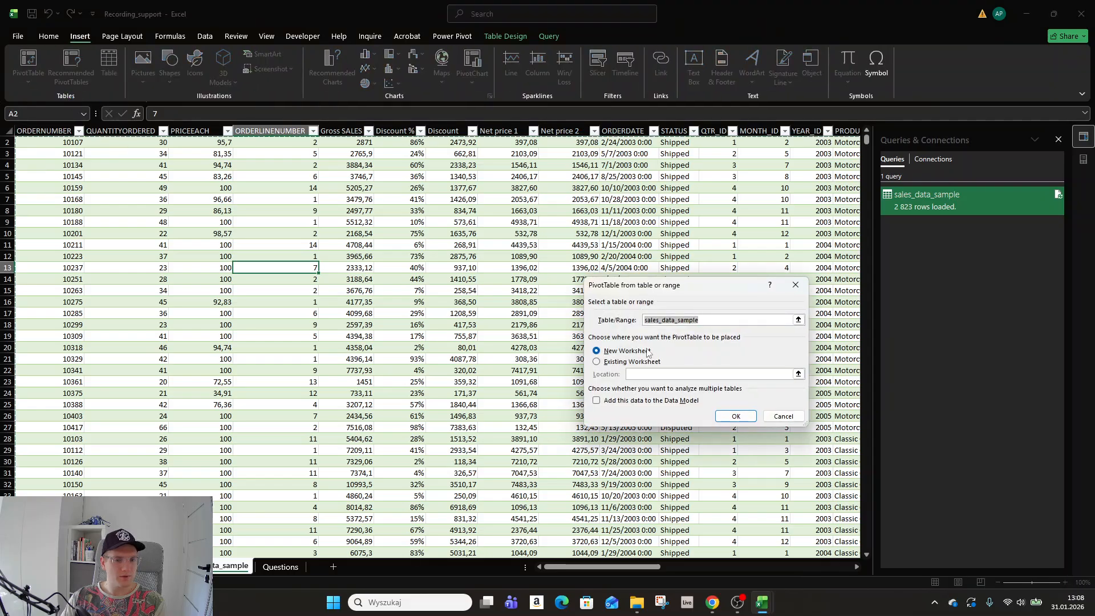
click(597, 400)
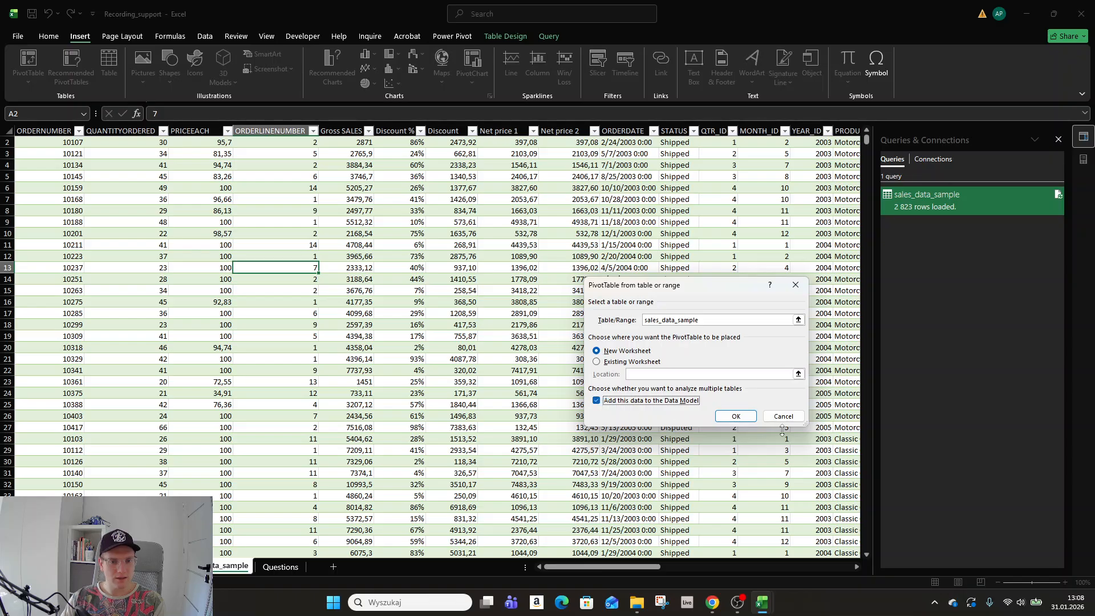
click(739, 422)
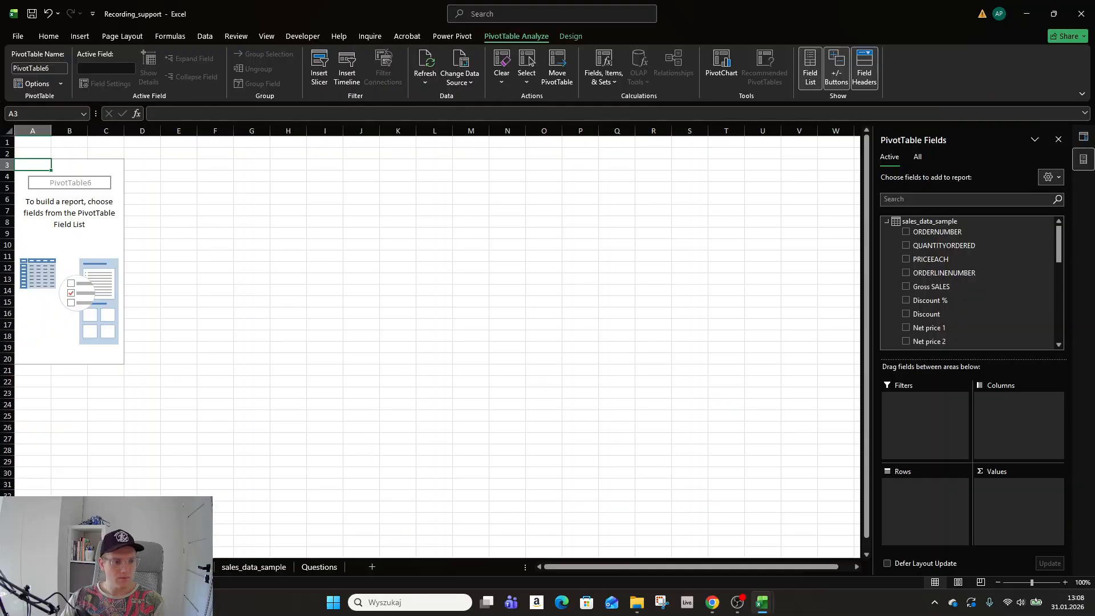
click(244, 567)
click(316, 404)
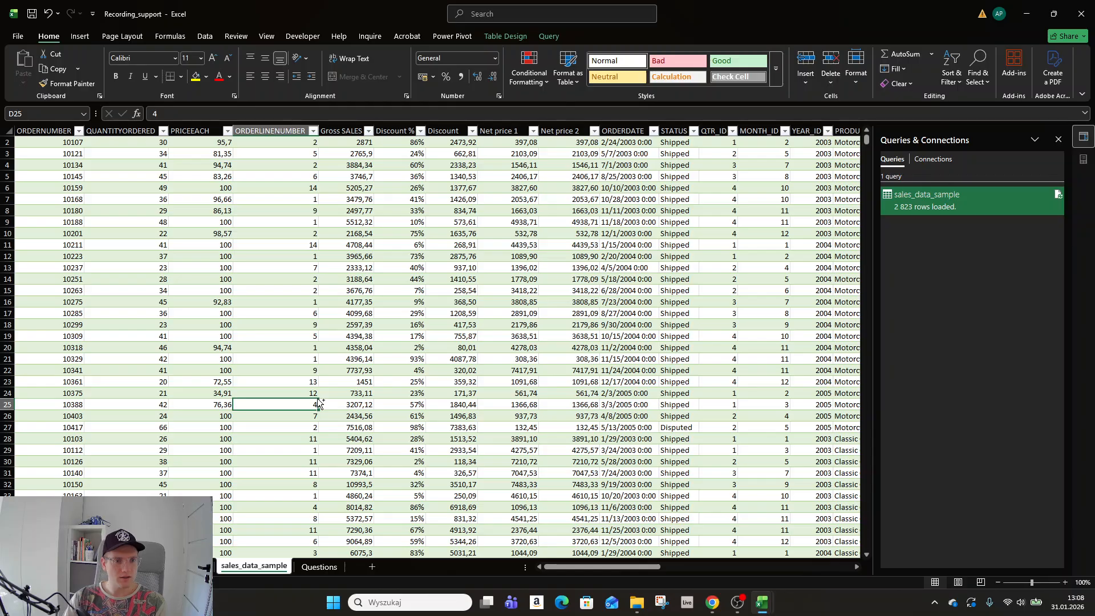
Apply a Duplicate Values rule to the whole ORDERNUMBER column, filling repeated order numbers light red.
key(Home)
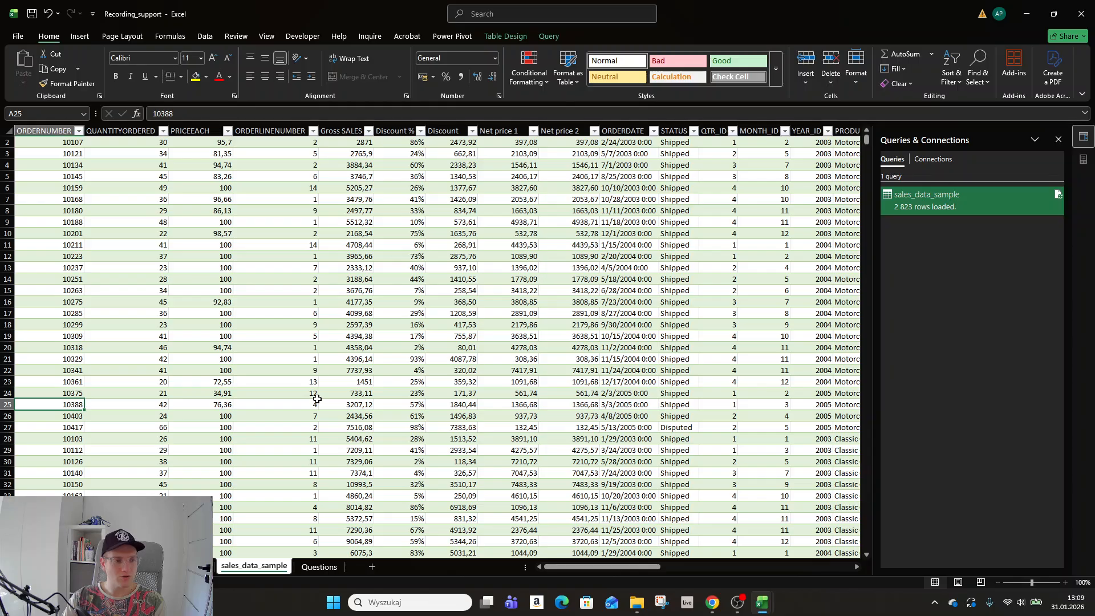
key(ctrl+Home)
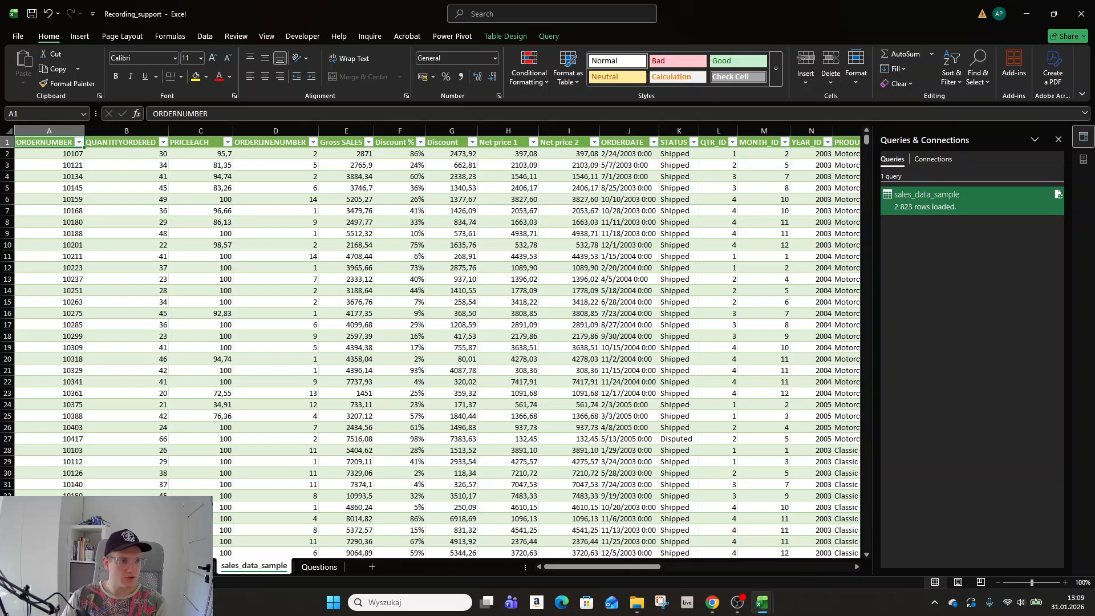
click(42, 155)
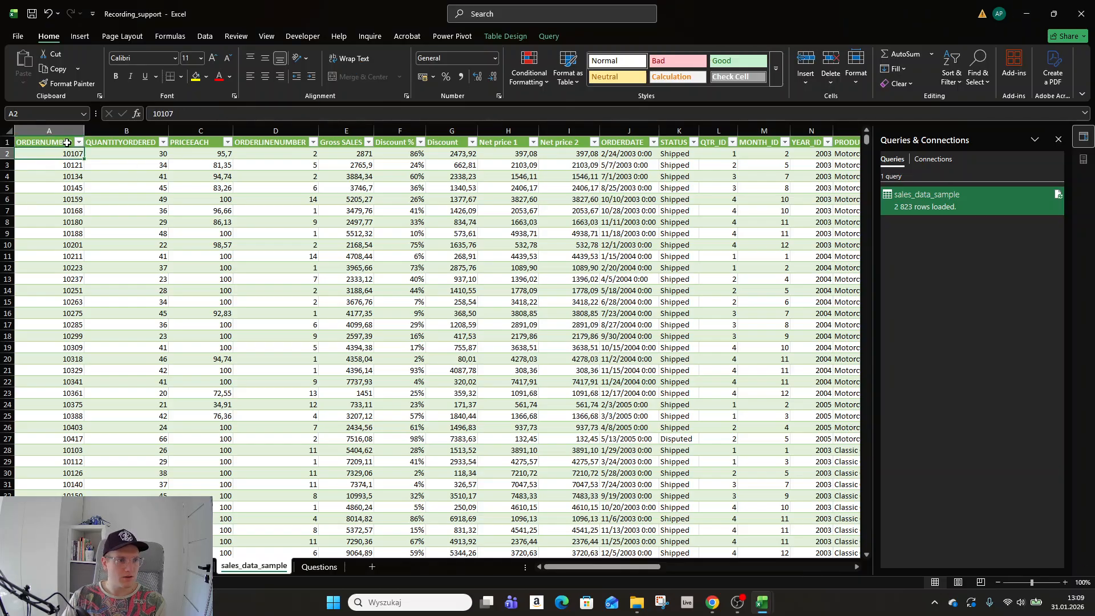
click(67, 139)
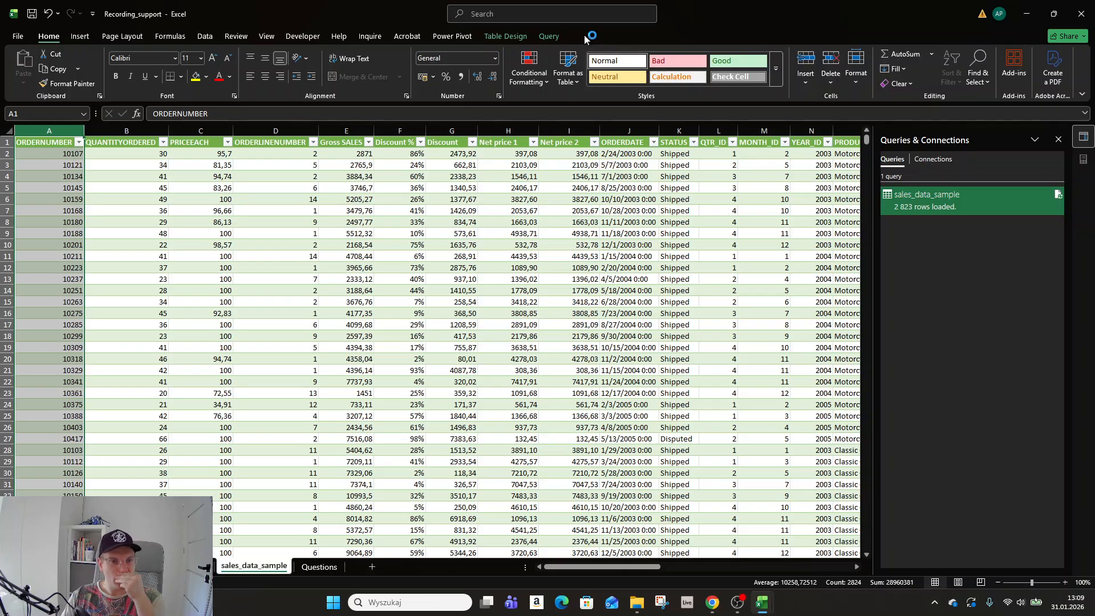
click(535, 75)
mouse_move(566, 106)
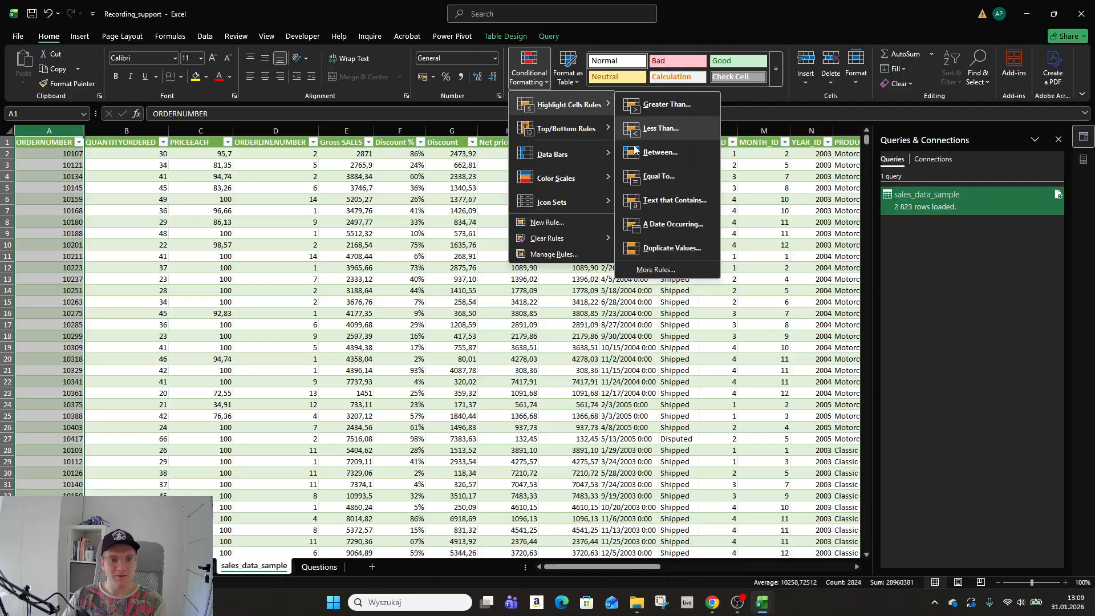
click(662, 249)
click(728, 365)
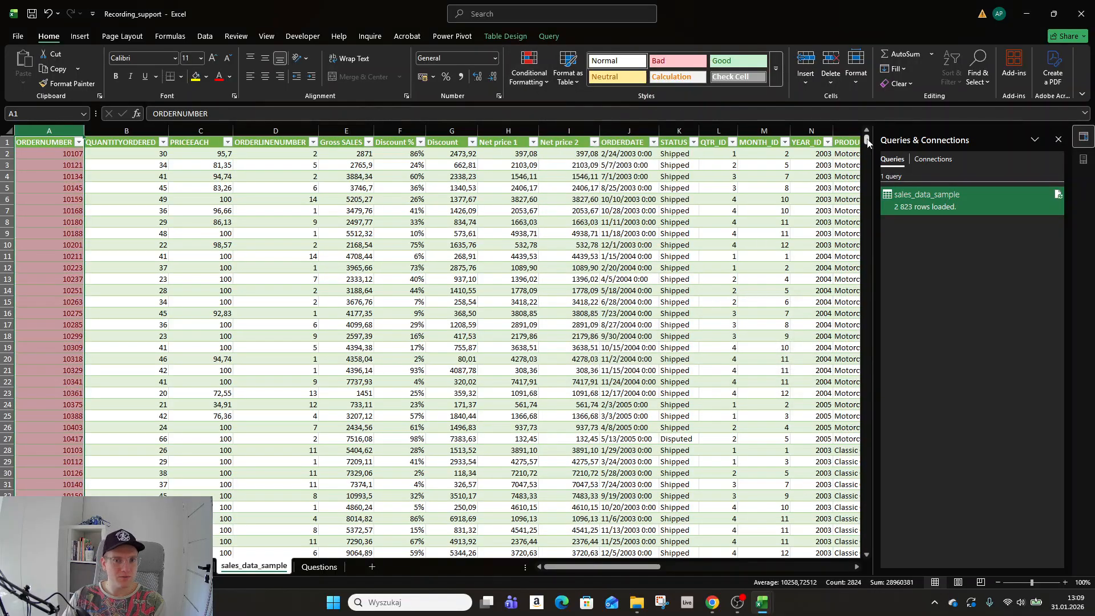
drag(867, 142, 899, 102)
Filter the ORDERNUMBER column to show only order 10101.
click(36, 152)
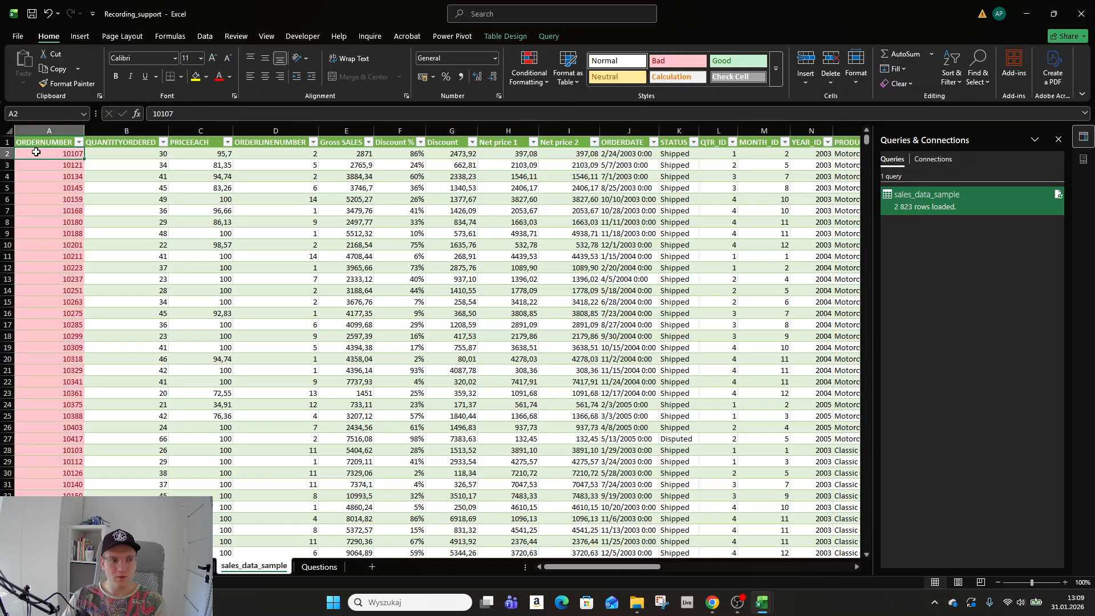
click(71, 134)
click(79, 142)
click(51, 290)
click(47, 311)
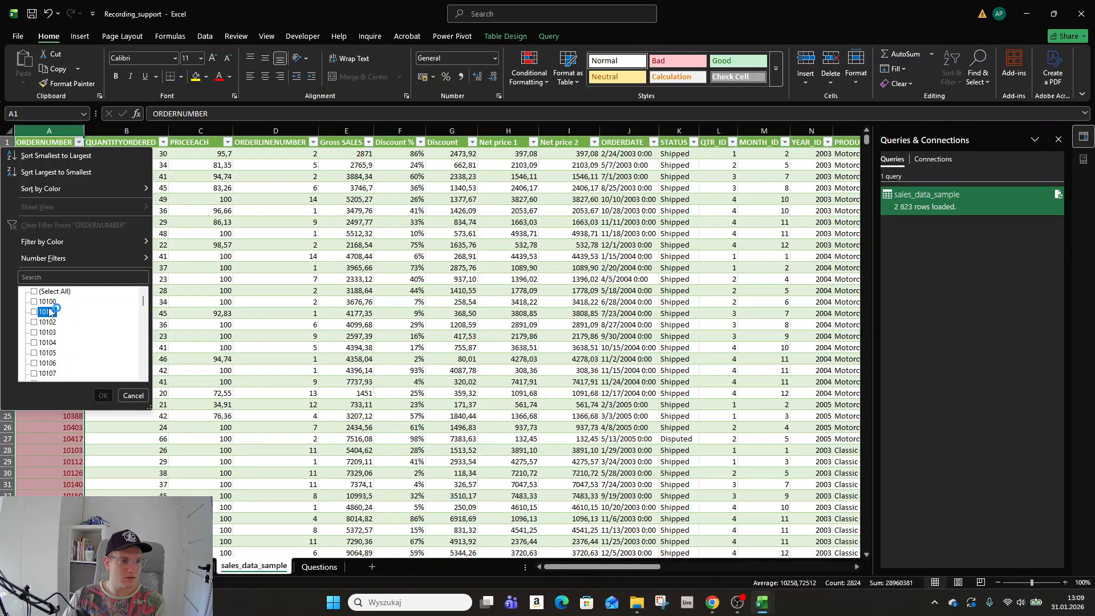
click(103, 395)
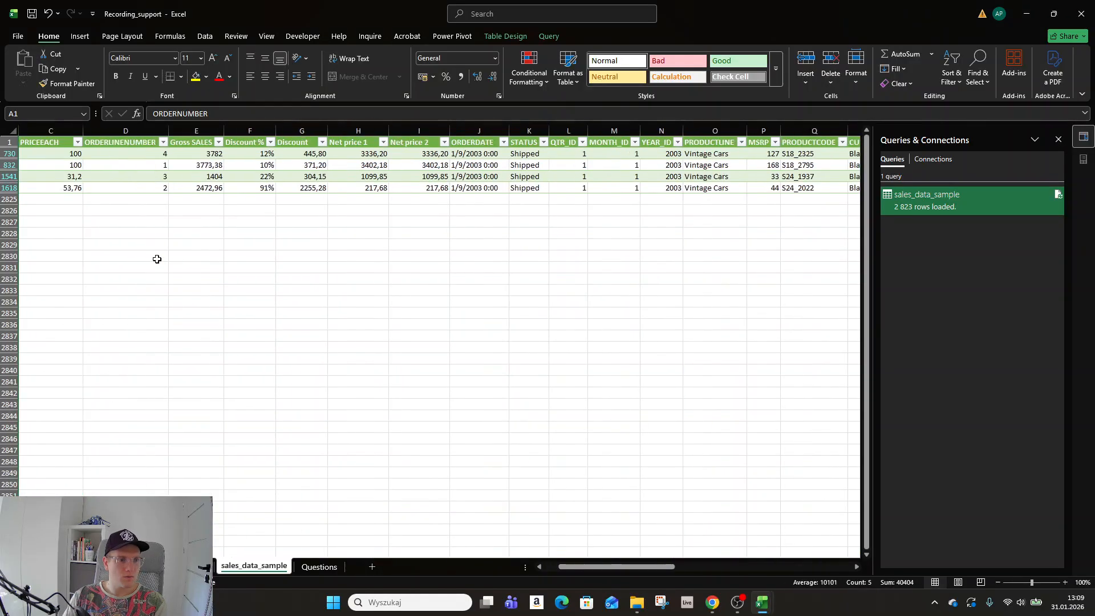
Review the four order 10101 rows across all columns, selecting their order number cells.
scroll(157, 258, right, 3)
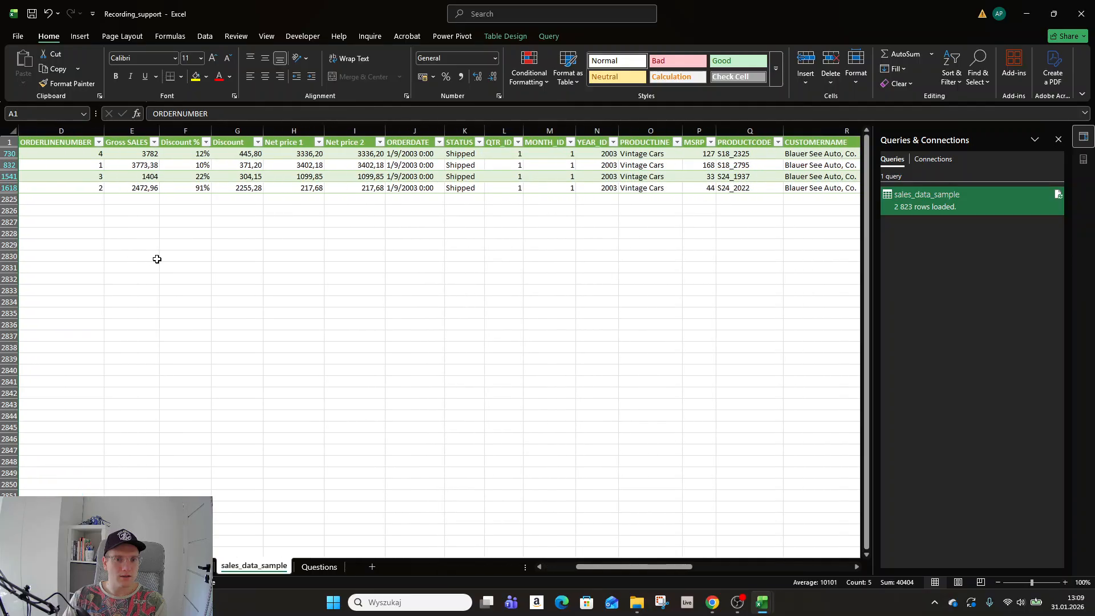
scroll(157, 259, right, 19)
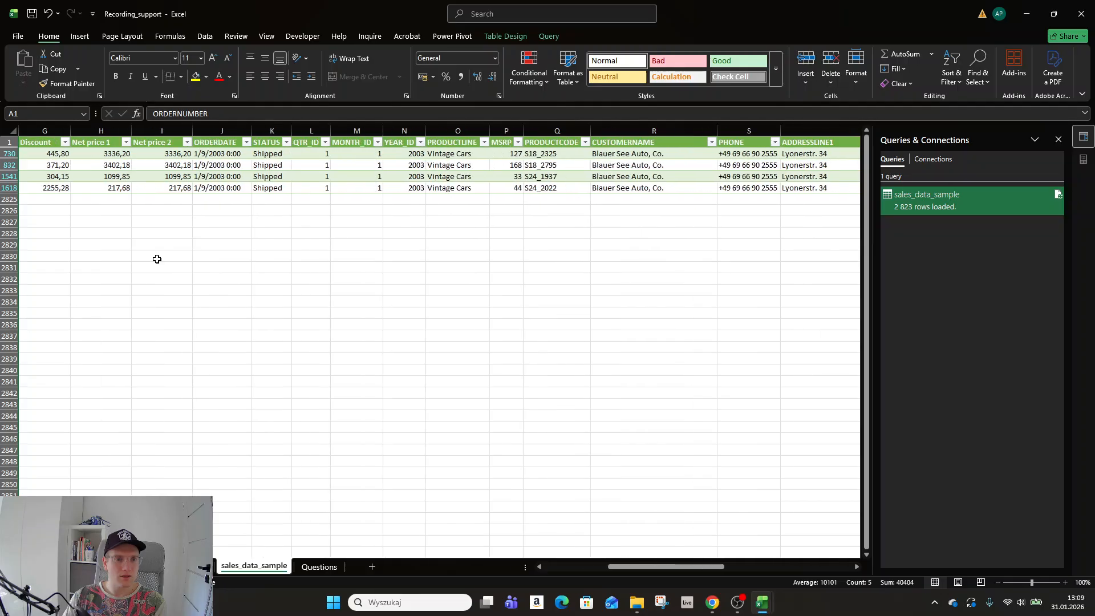
scroll(146, 274, right, 2)
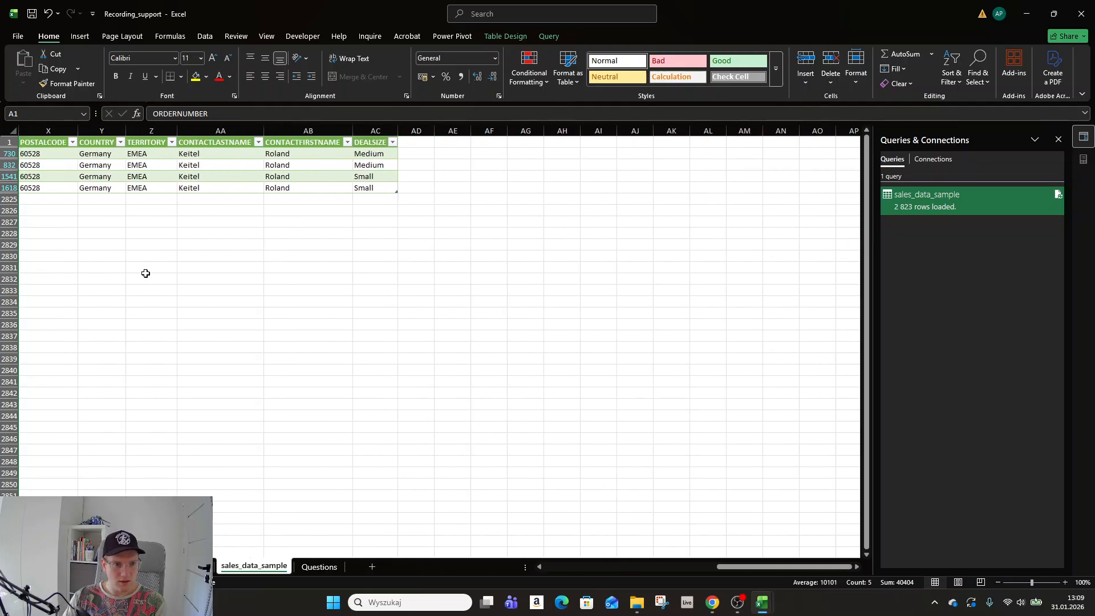
scroll(154, 268, left, 2)
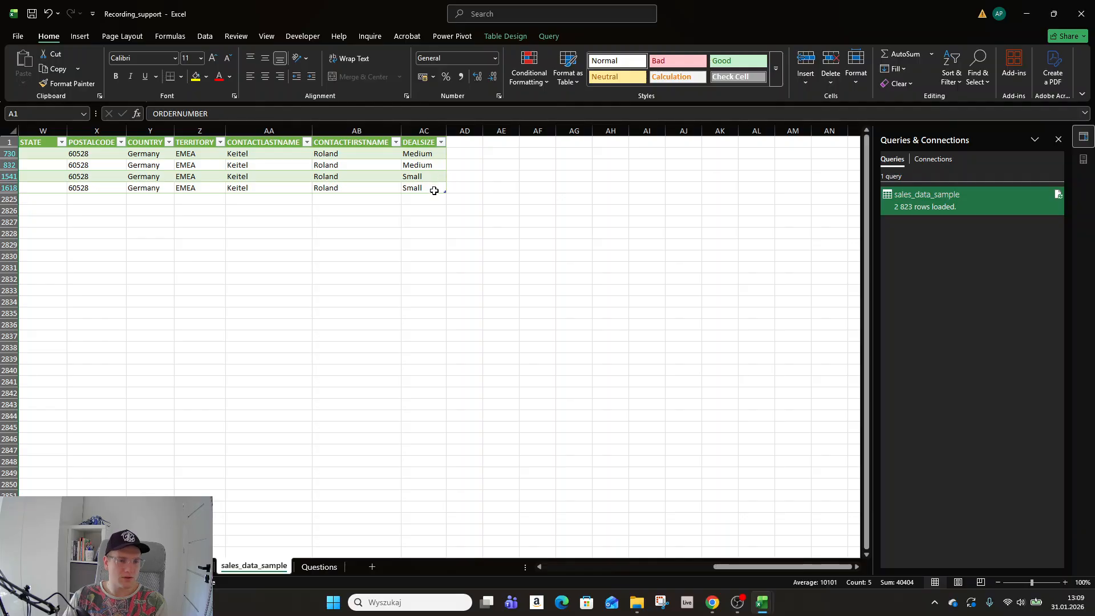
scroll(409, 215, right, 7)
scroll(404, 220, left, 20)
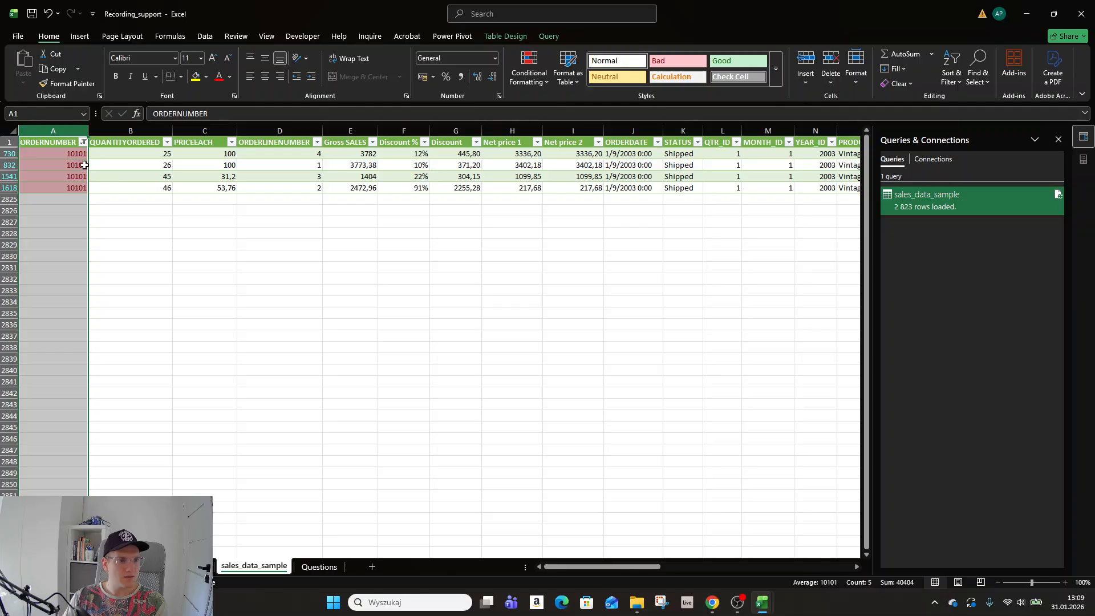
drag(71, 150, 61, 186)
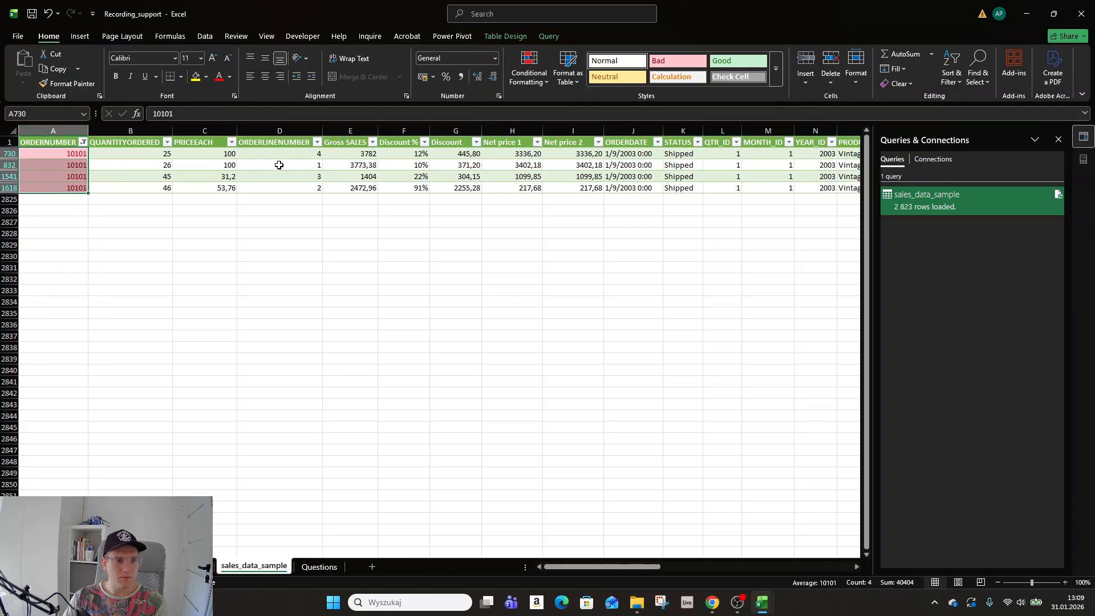
scroll(279, 165, right, 5)
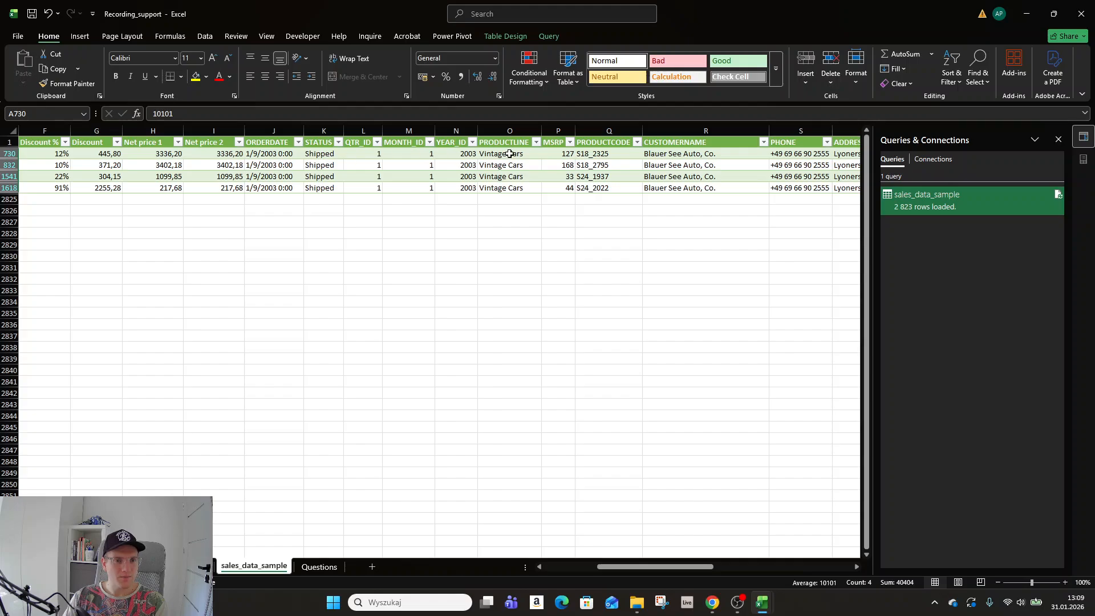
scroll(509, 153, left, 3)
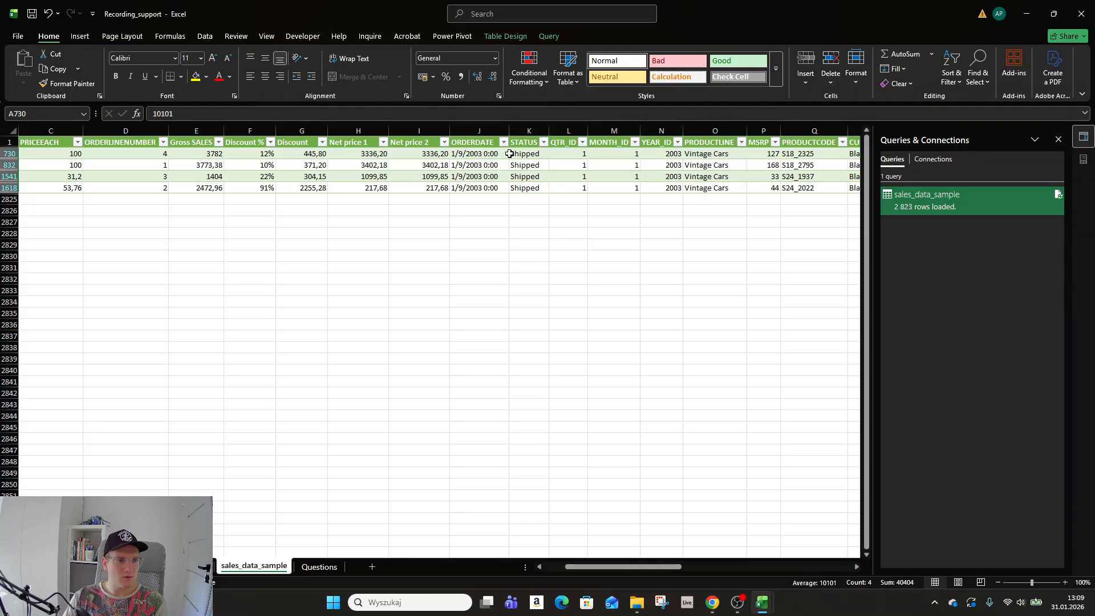
scroll(509, 154, left, 2)
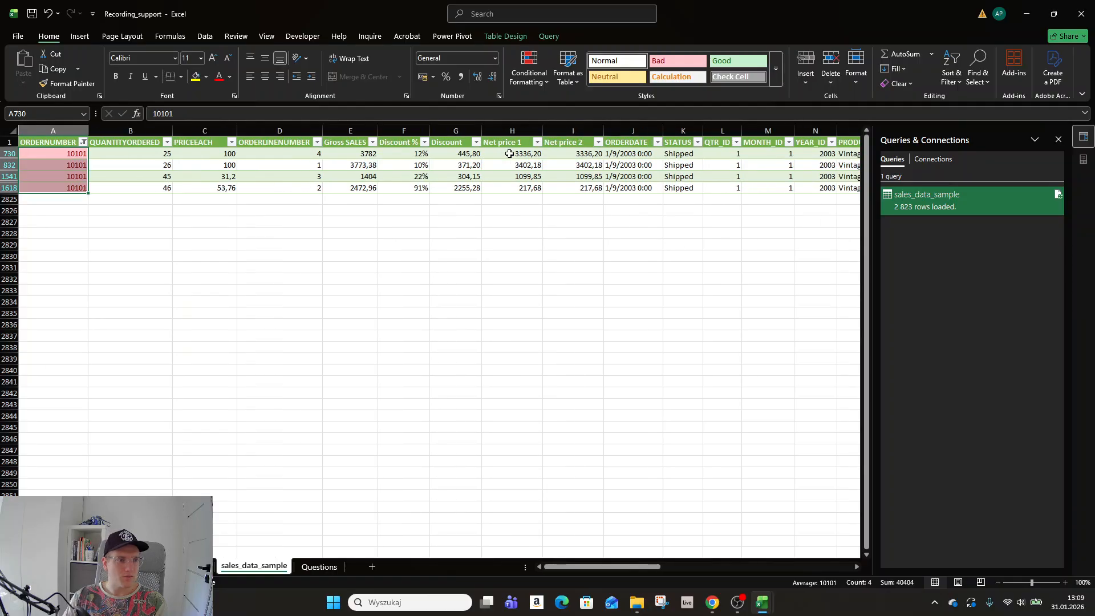
scroll(509, 153, right, 6)
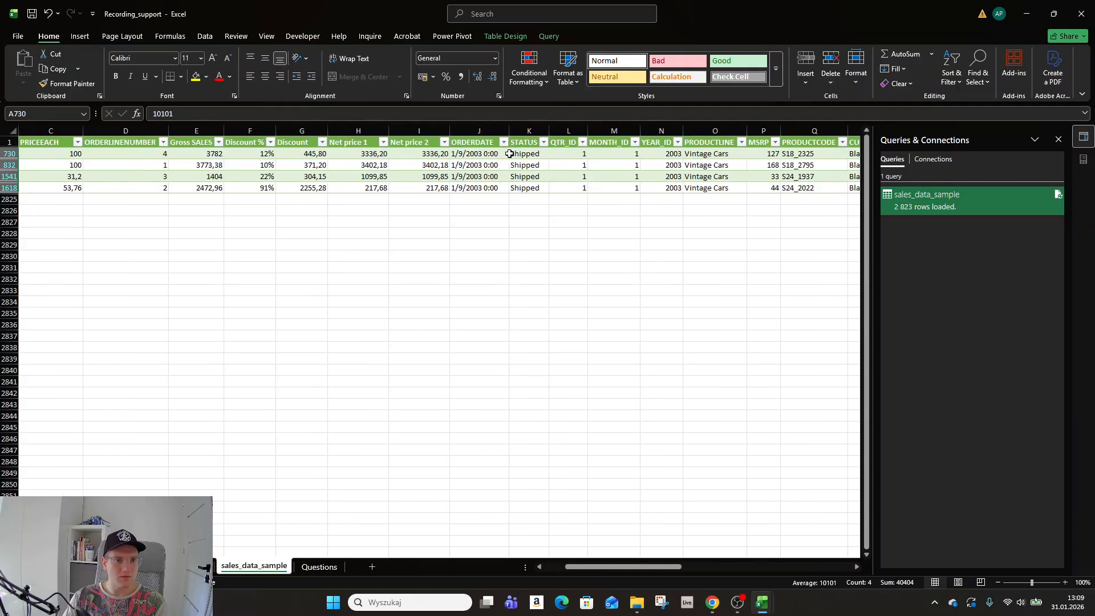
scroll(509, 153, right, 9)
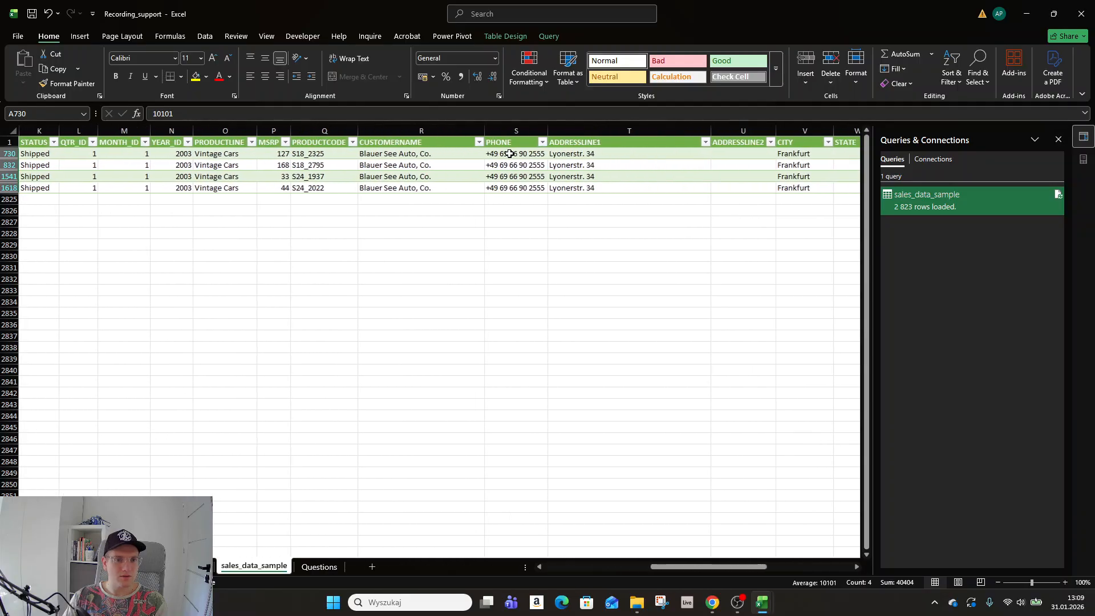
scroll(509, 154, right, 9)
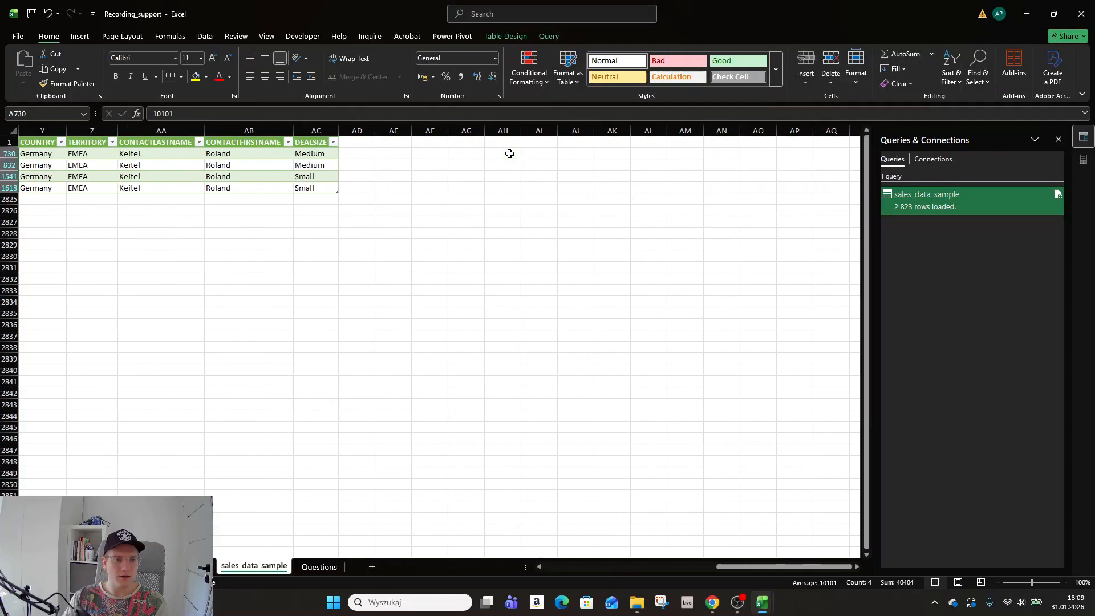
scroll(502, 155, left, 20)
scroll(500, 155, left, 3)
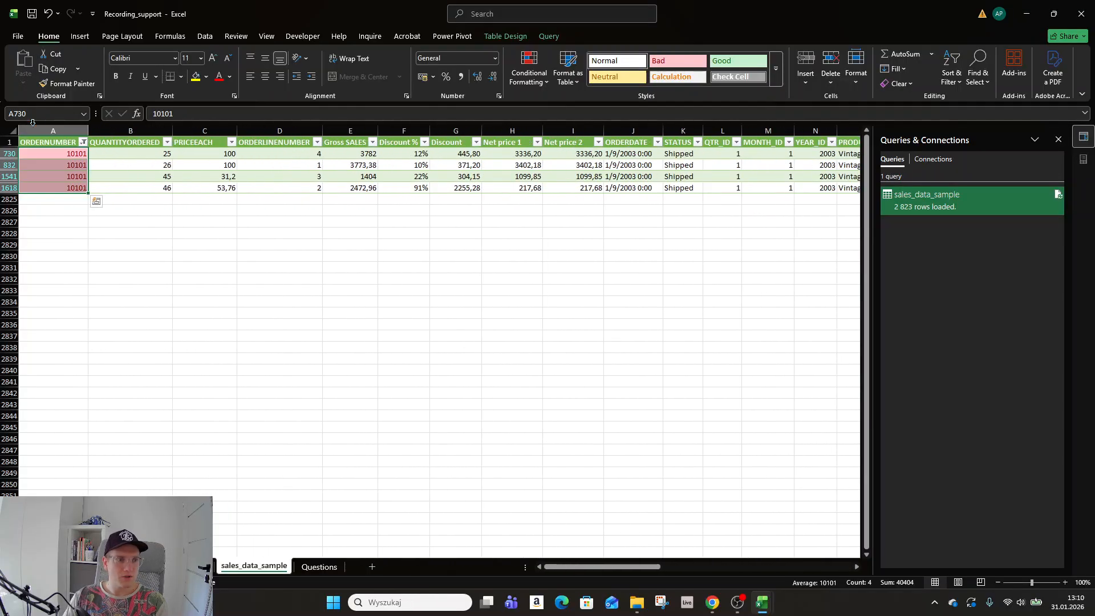
key(ctrl+Home)
click(205, 36)
Clear the 10101 filter and add ORDERNUMBER to PivotTable6 values, summarised as Count.
click(430, 54)
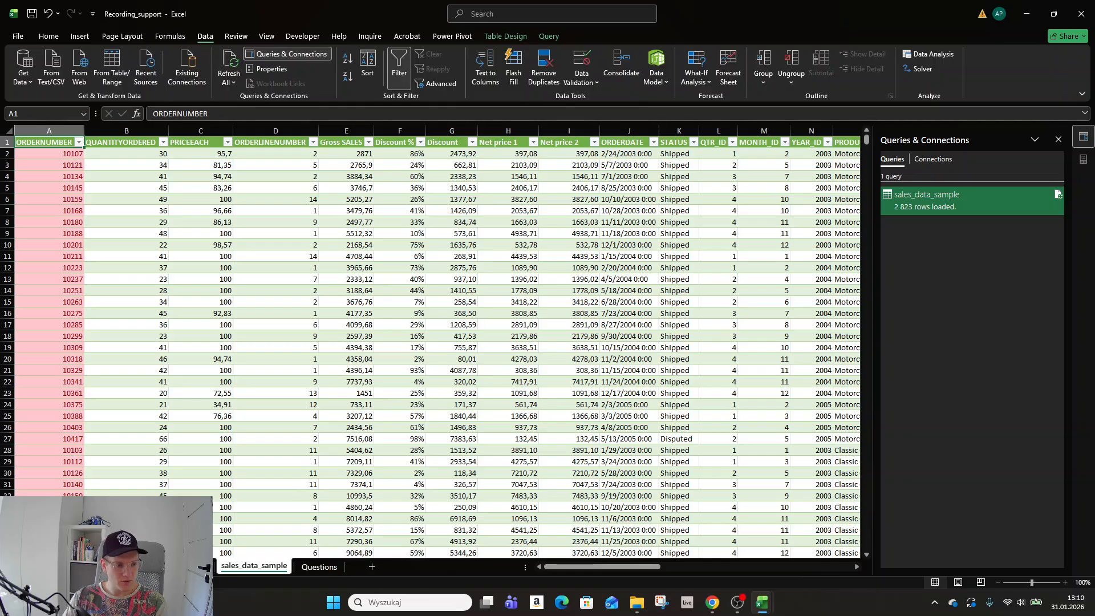
key(ctrl+Page_Up)
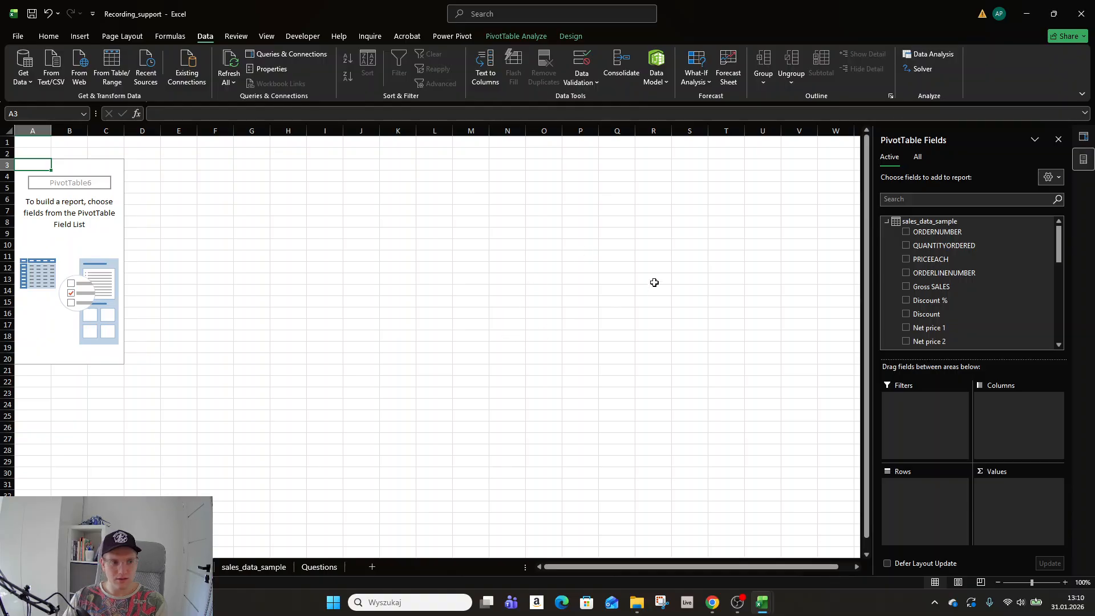
click(906, 232)
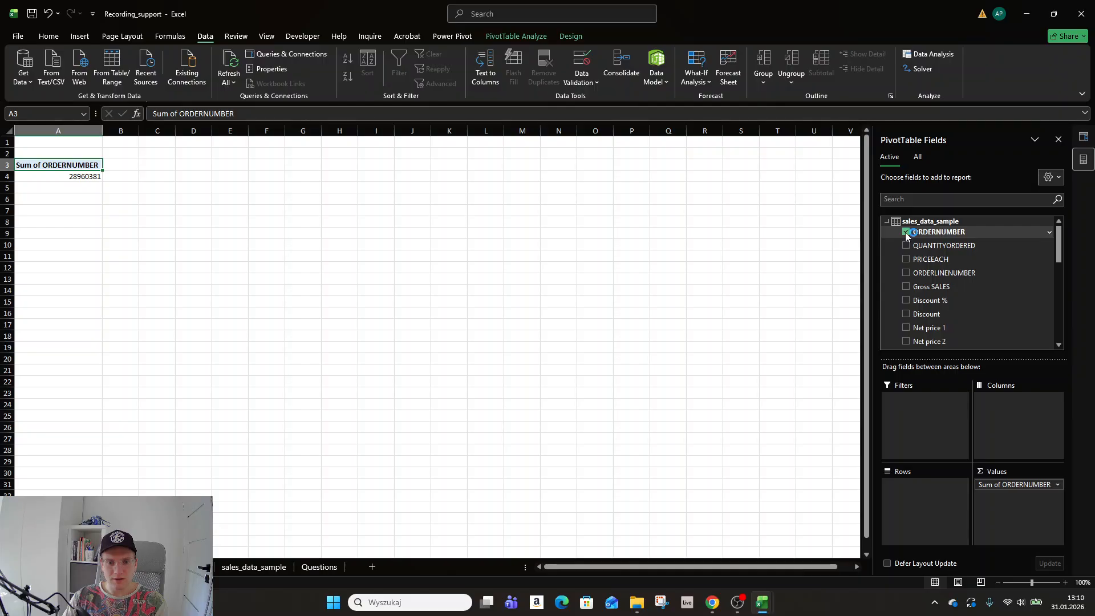
click(1058, 486)
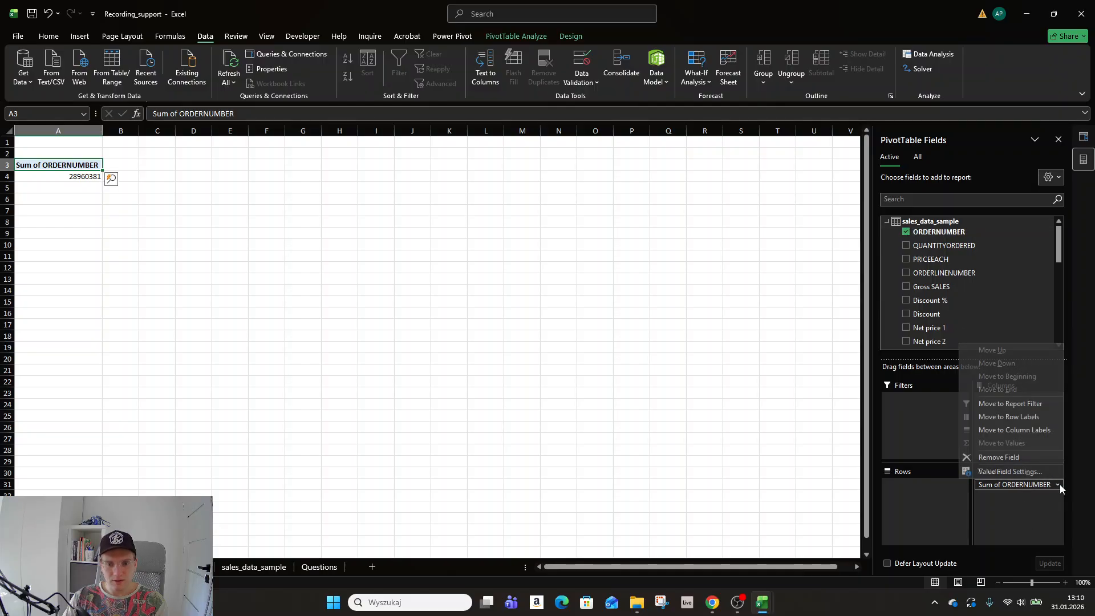
click(1009, 471)
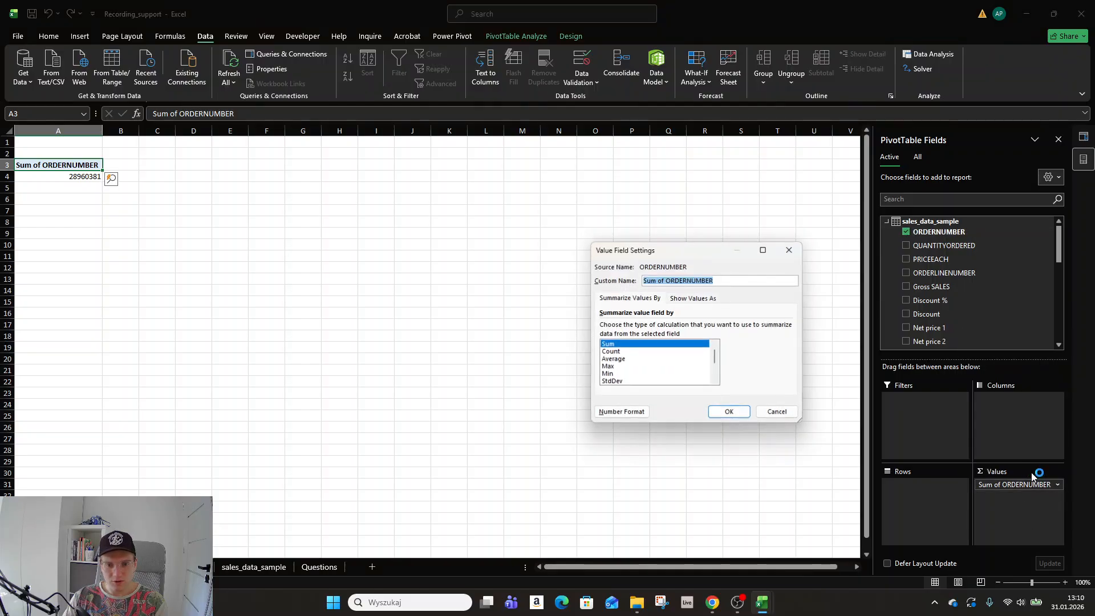
click(620, 351)
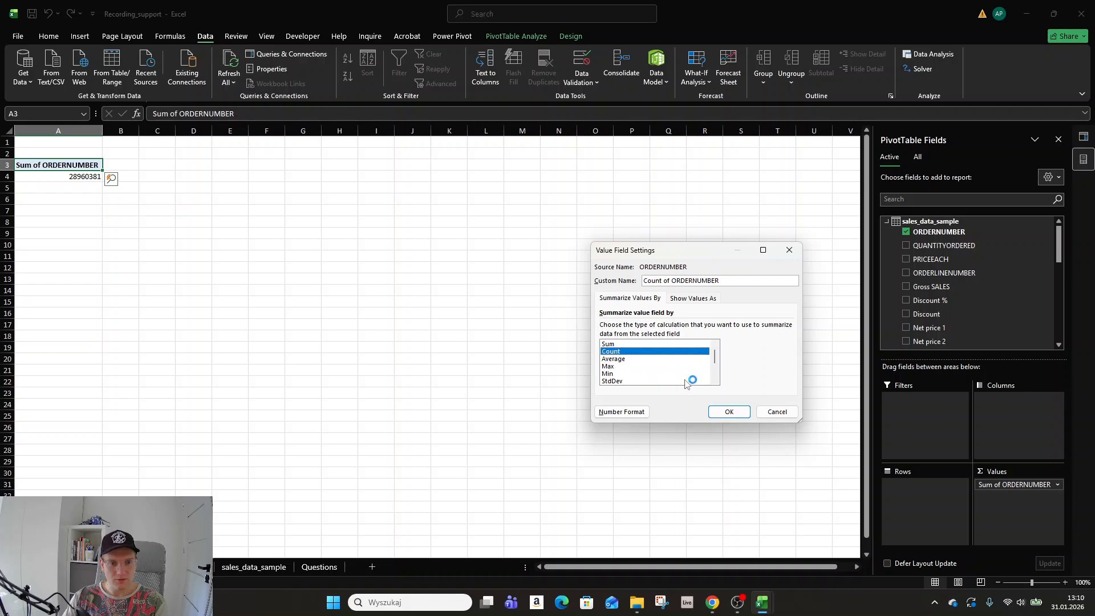
click(729, 411)
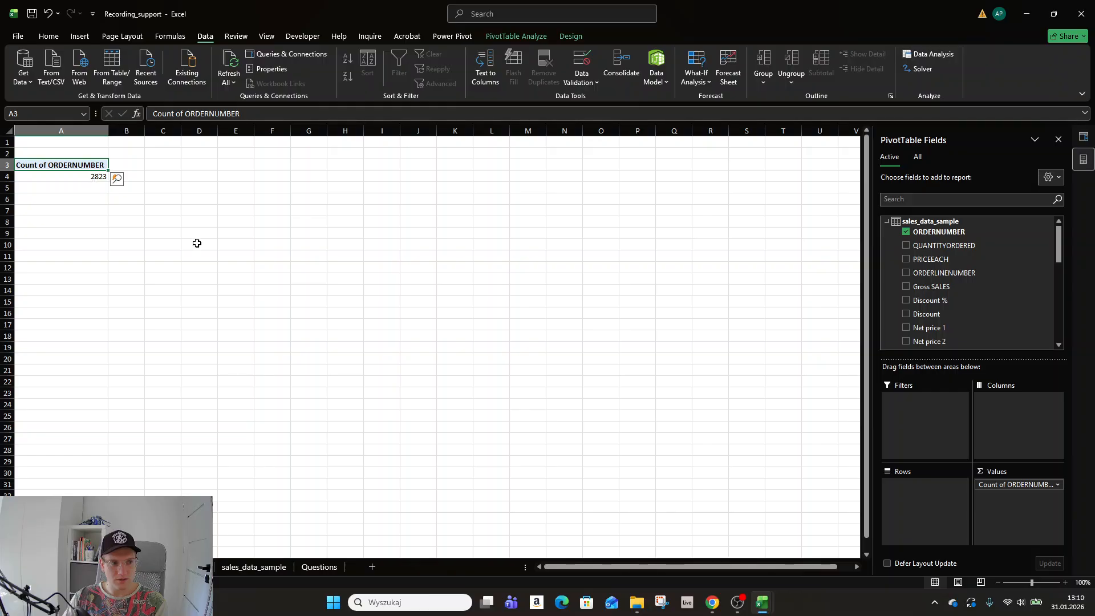
Try Distinct Count, then remove the field and re-add ORDERNUMBER to Values as Sum (28960381).
click(1056, 484)
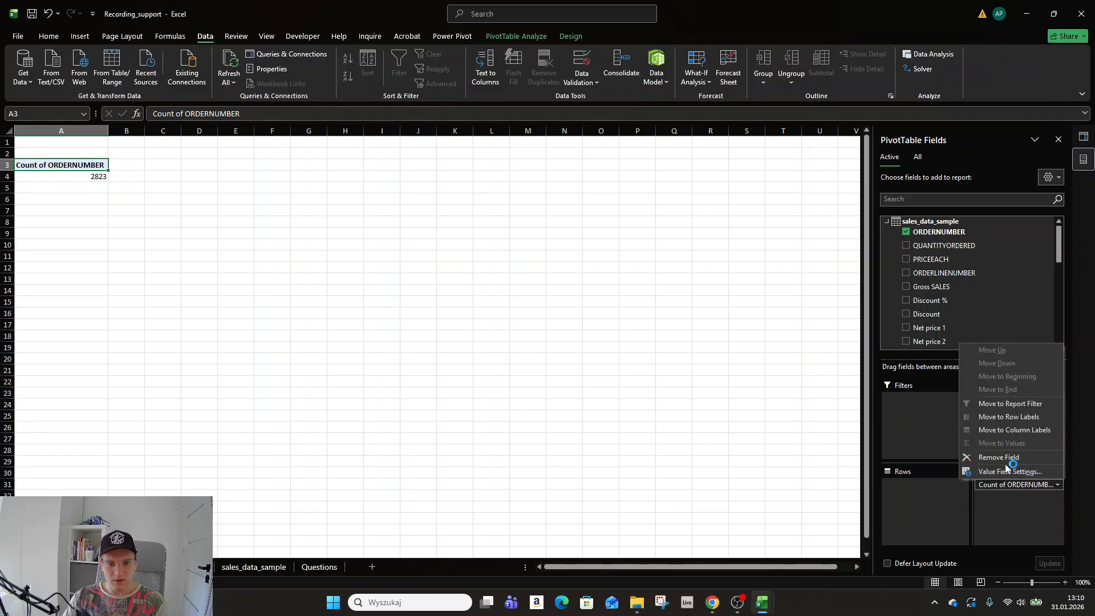
click(1004, 471)
drag(714, 356, 715, 372)
click(641, 376)
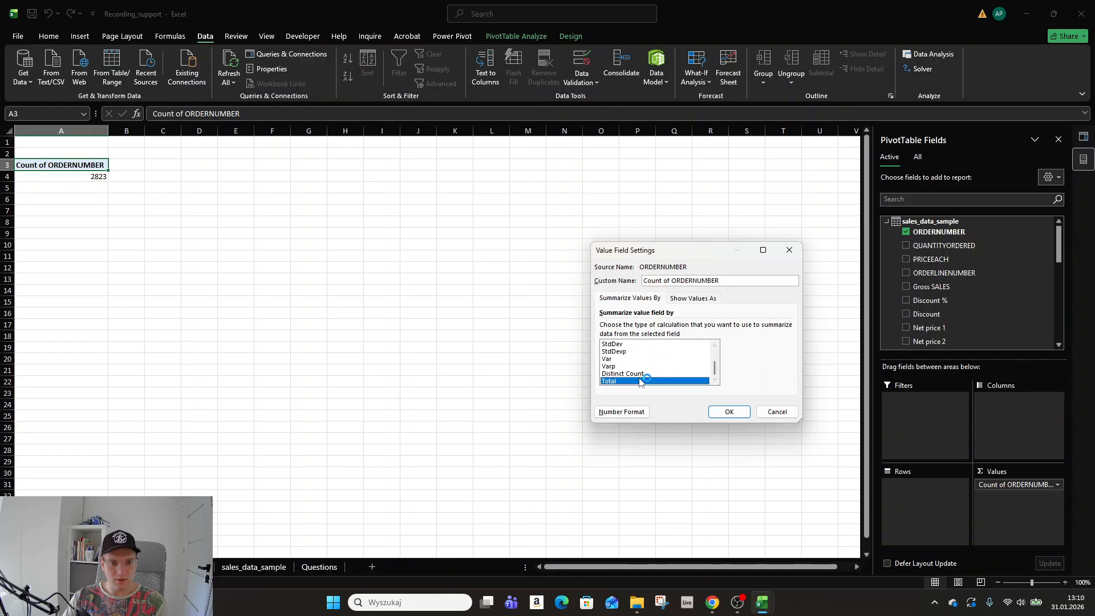
click(728, 411)
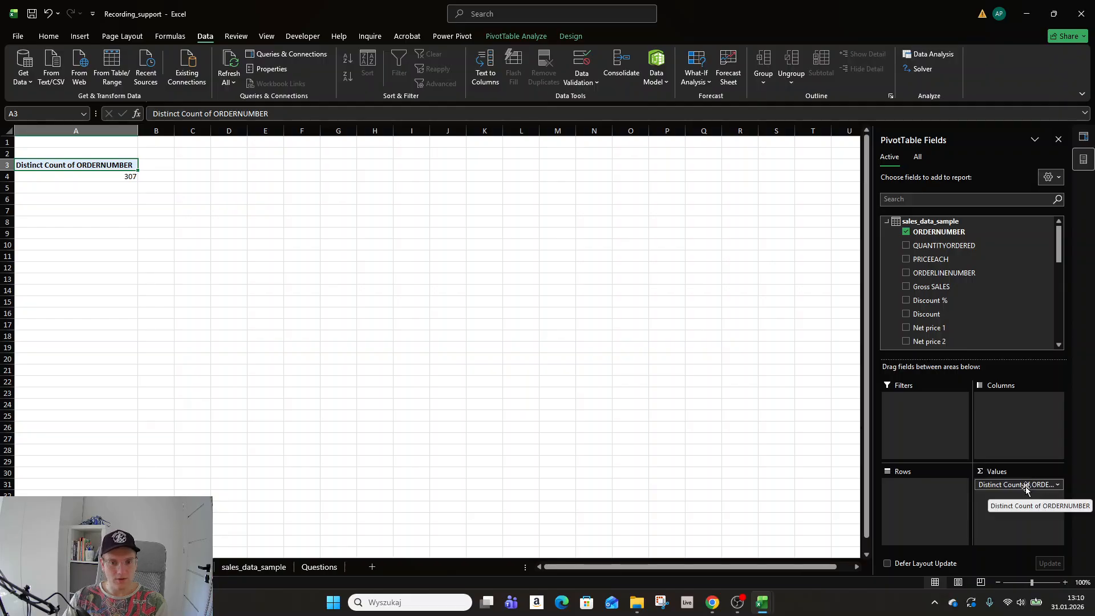
drag(1026, 486, 842, 451)
drag(922, 234, 1023, 496)
Change the ORDERNUMBER value field to Count, giving 2823.
click(1056, 485)
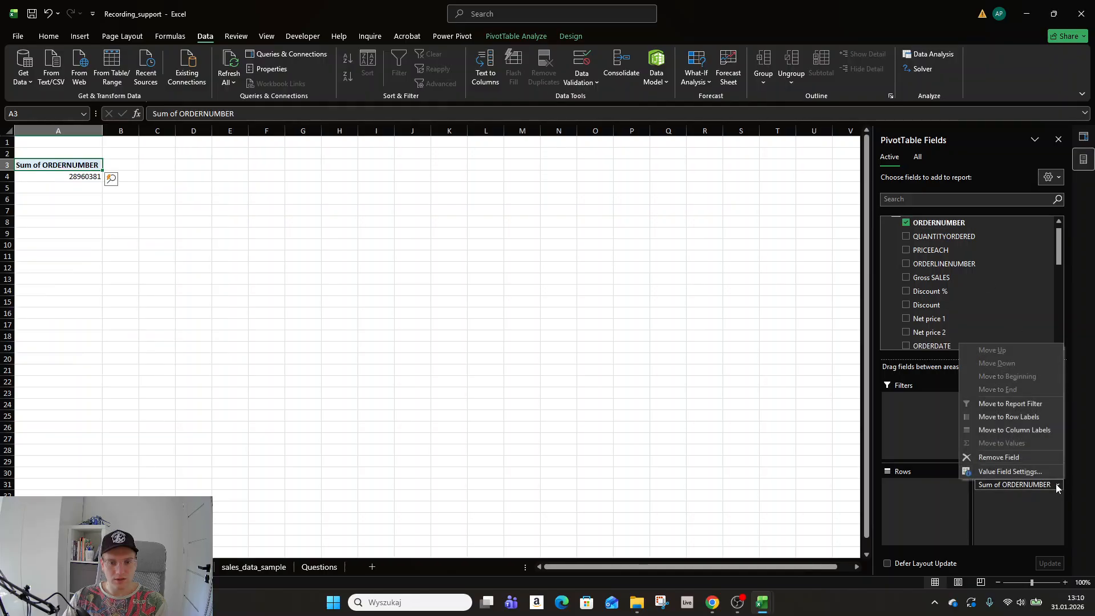
click(1010, 472)
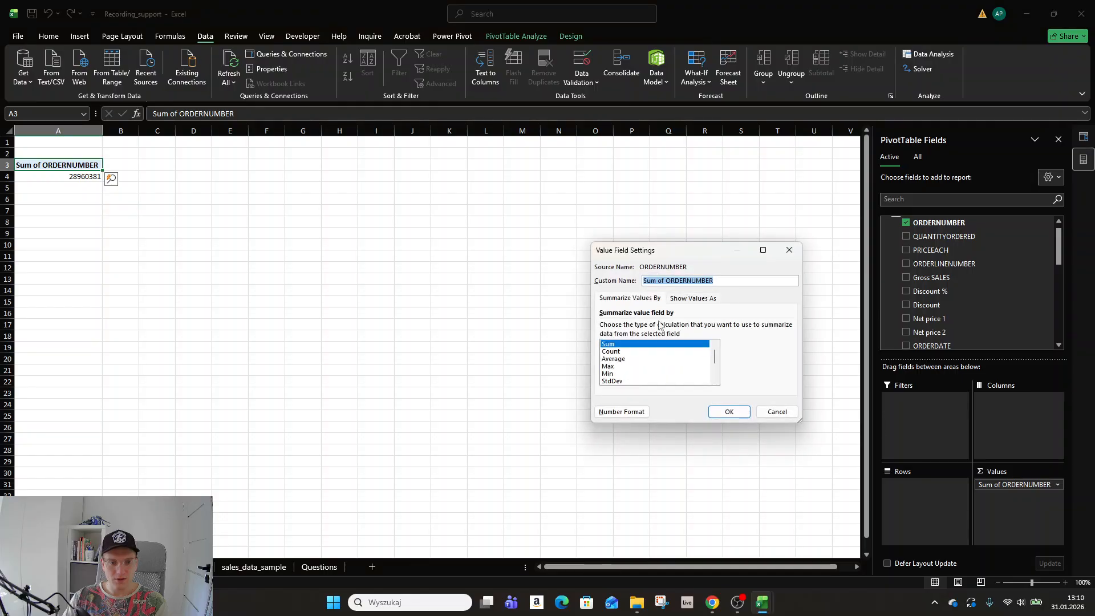
click(611, 351)
click(728, 411)
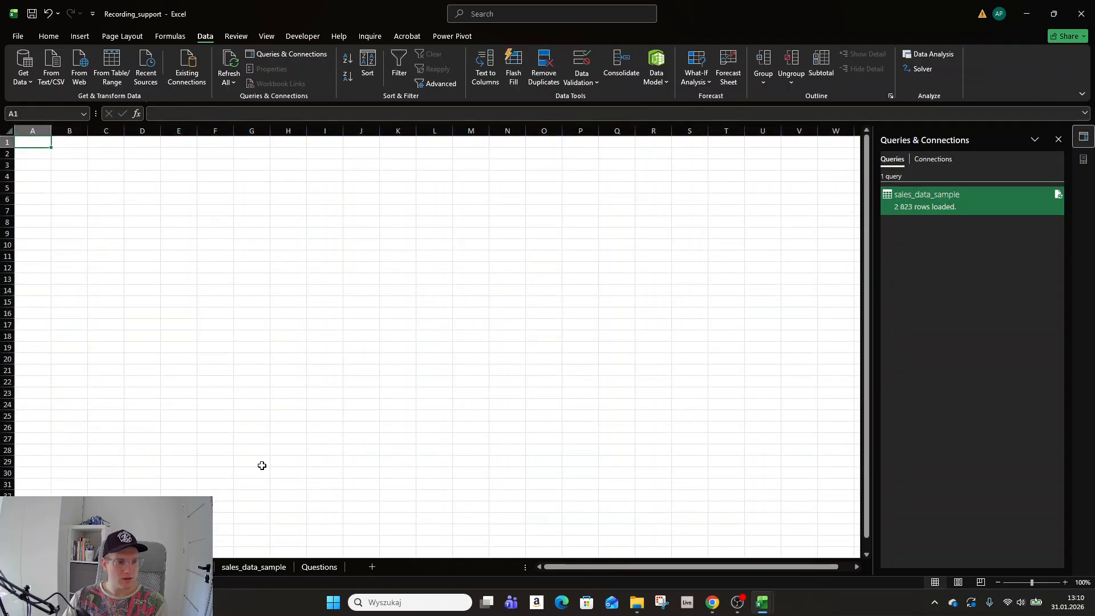
Confirm the sales_data_sample ORDERNUMBER column holds 2823 rows, then return to the pivot sheet.
click(239, 567)
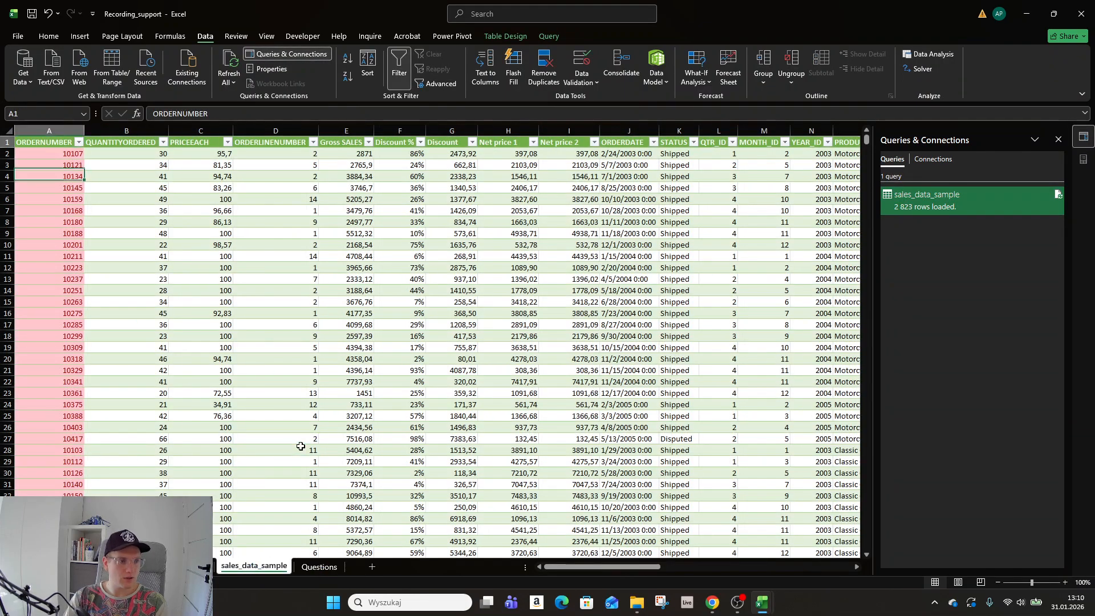
key(ctrl+shift+Down)
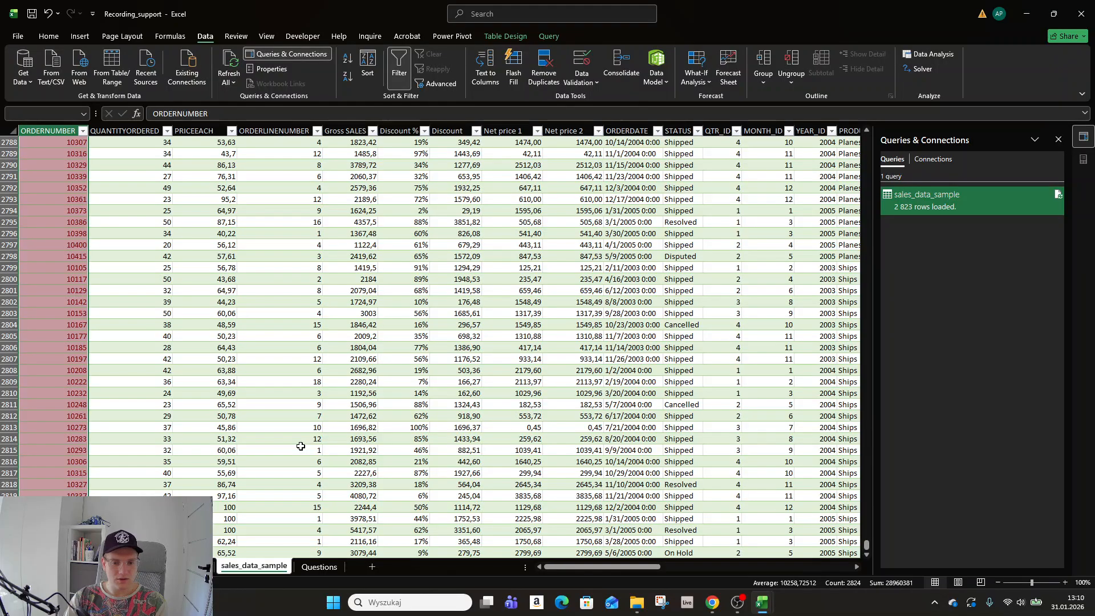
key(ctrl+Home)
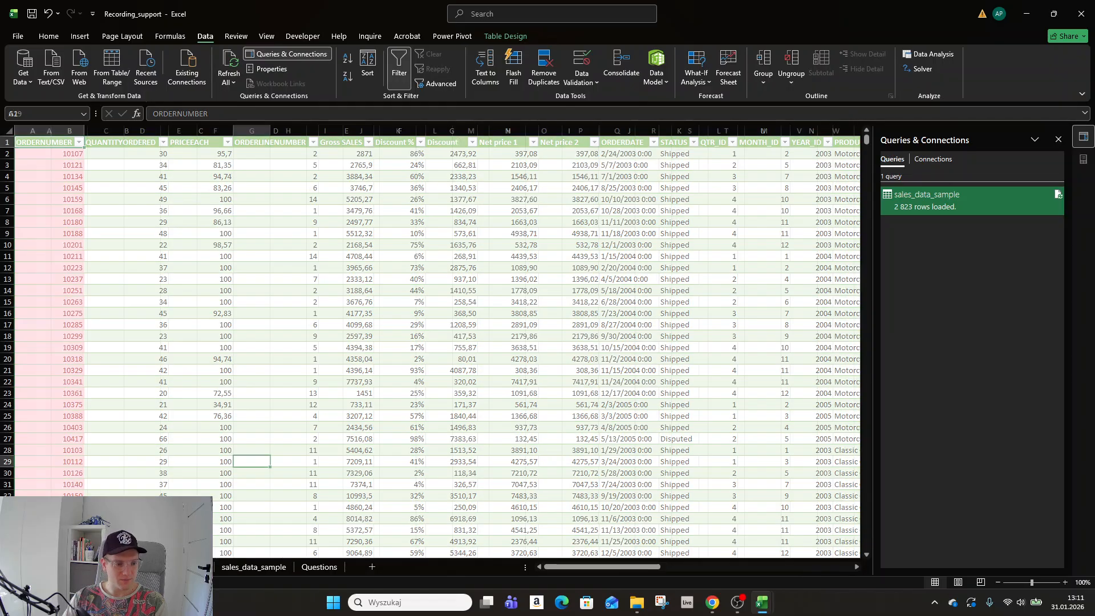
key(ctrl+Page_Up)
key(ctrl+Page_Up)
key(ctrl+Page_Down)
key(ctrl+Page_Down)
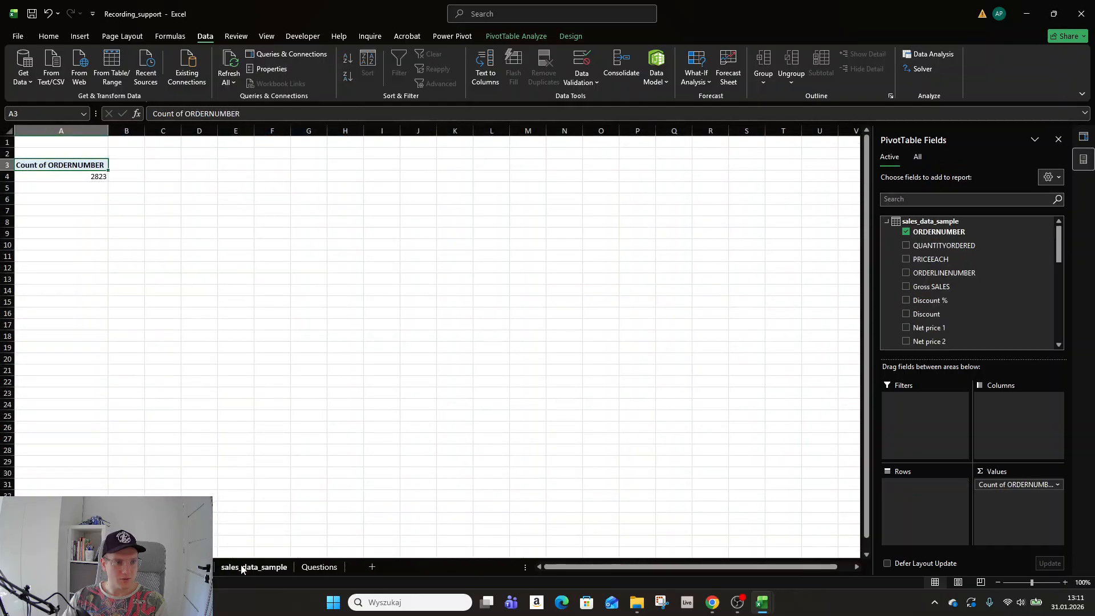
key(ctrl+Page_Up)
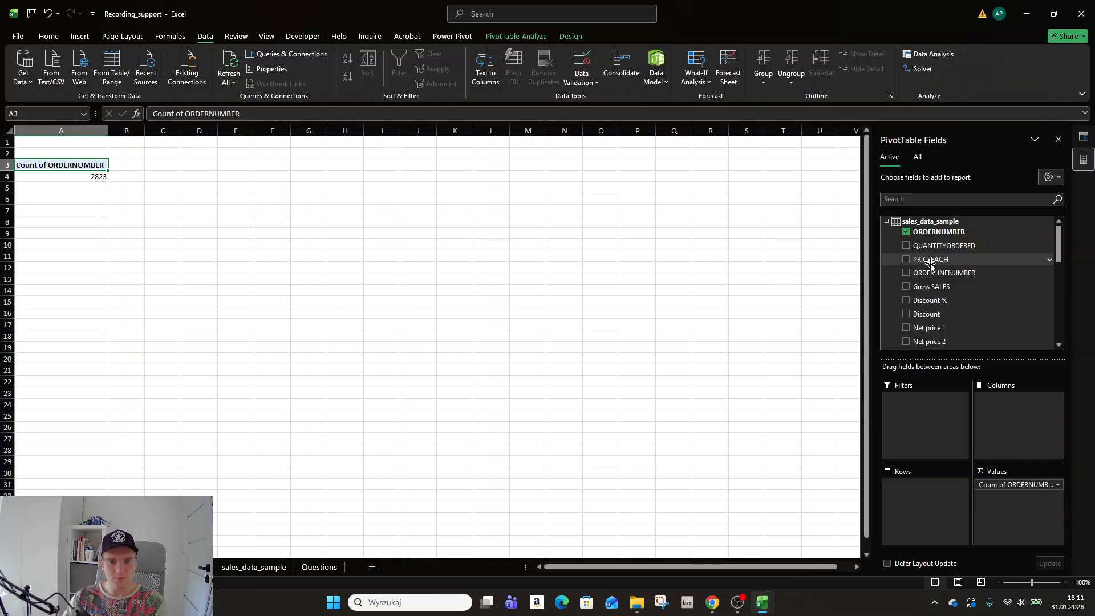
Lay out the pivot with DEALSIZE in Columns, ORDERNUMBER in Rows and Sum of Gross SALES as values.
scroll(923, 284, down, 2)
scroll(923, 284, down, 5)
click(908, 338)
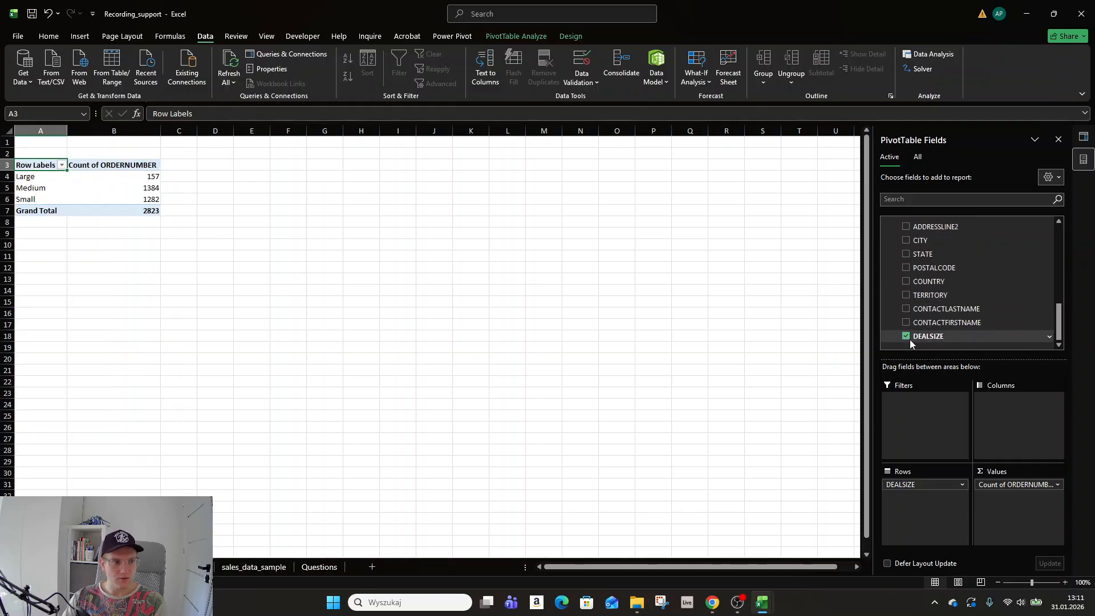
drag(932, 482, 1020, 410)
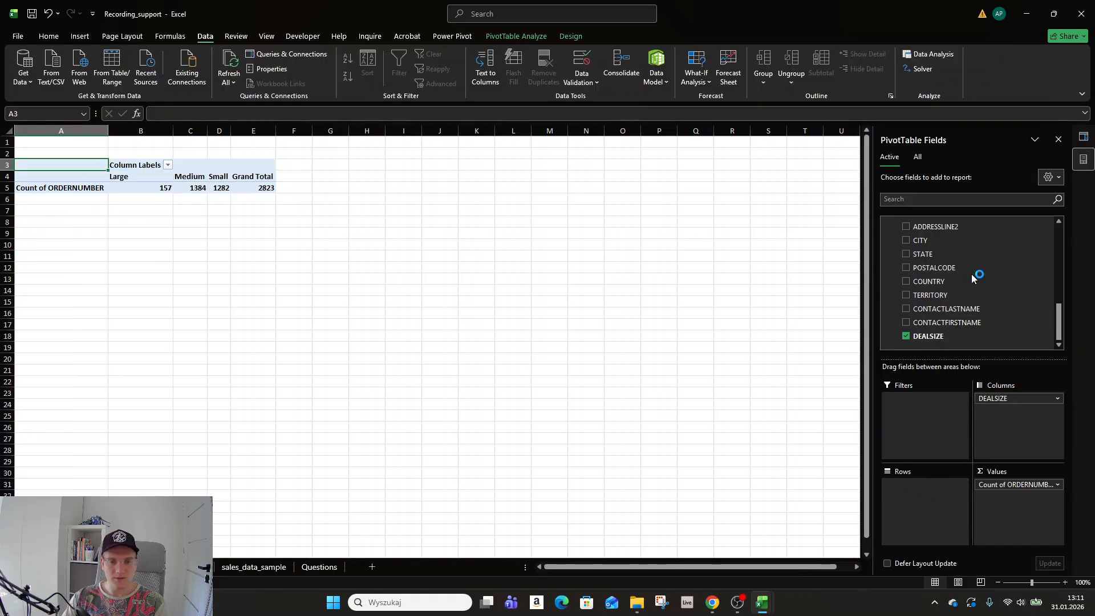
scroll(927, 310, up, 2)
scroll(926, 312, up, 6)
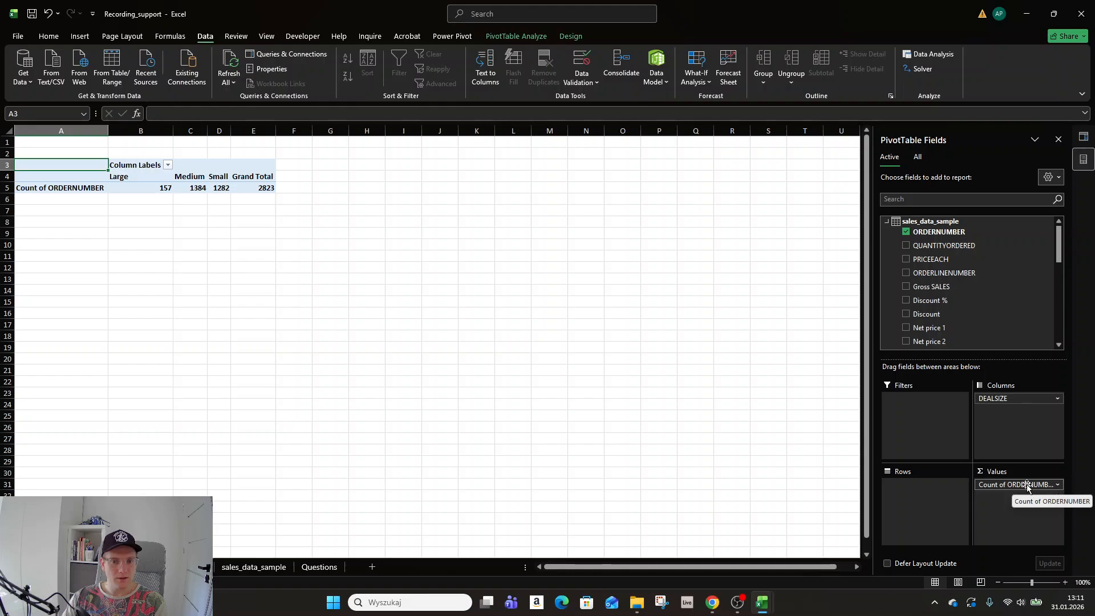
drag(1026, 485, 910, 488)
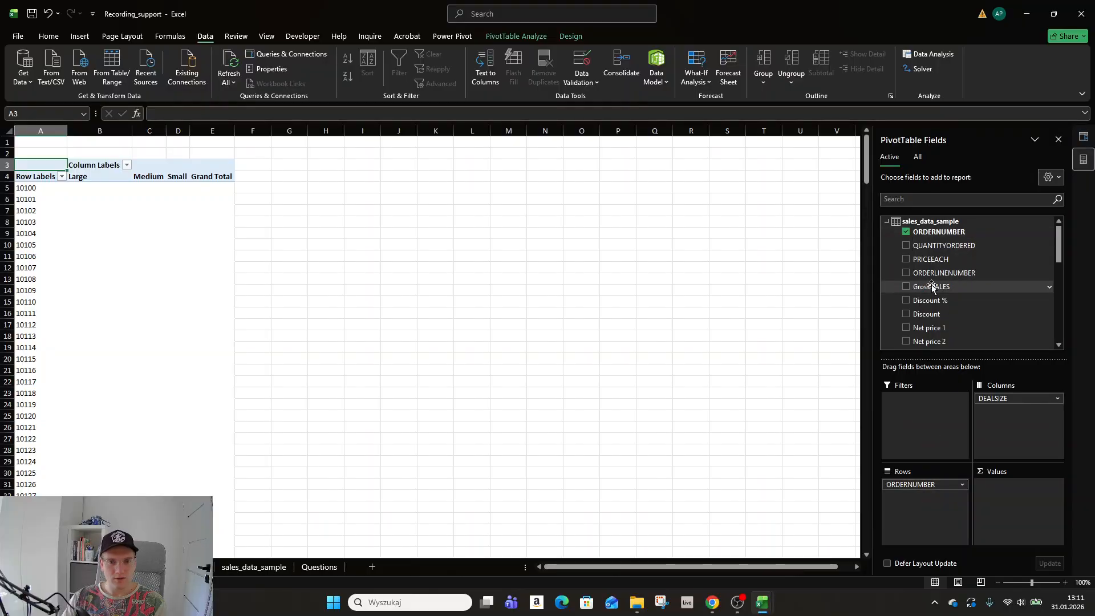
drag(931, 286, 997, 493)
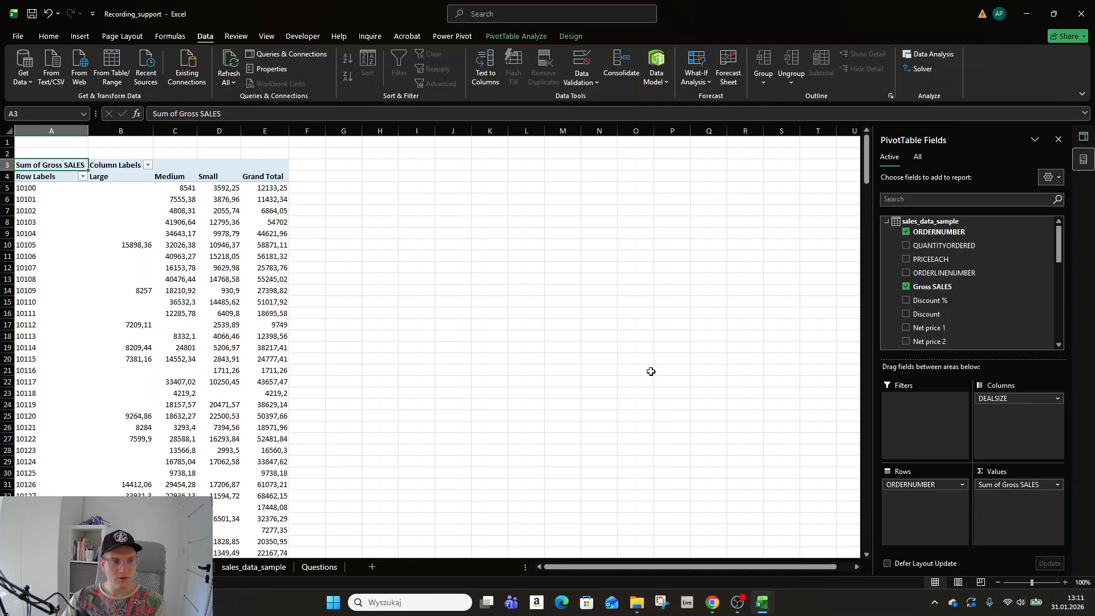
scroll(65, 215, down, 20)
scroll(65, 215, down, 20)
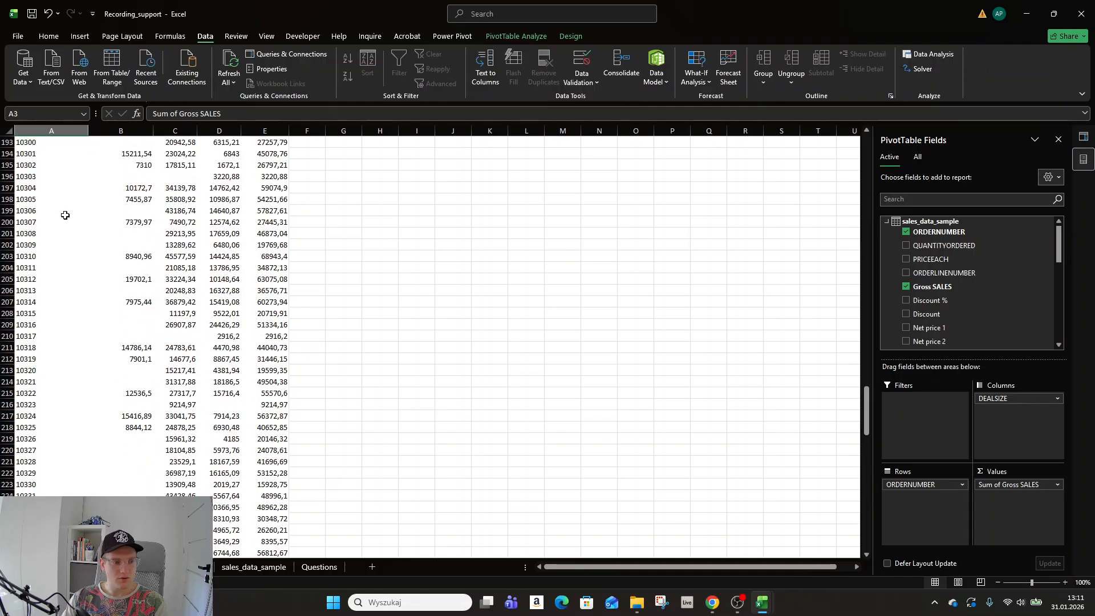
drag(866, 425, 887, 123)
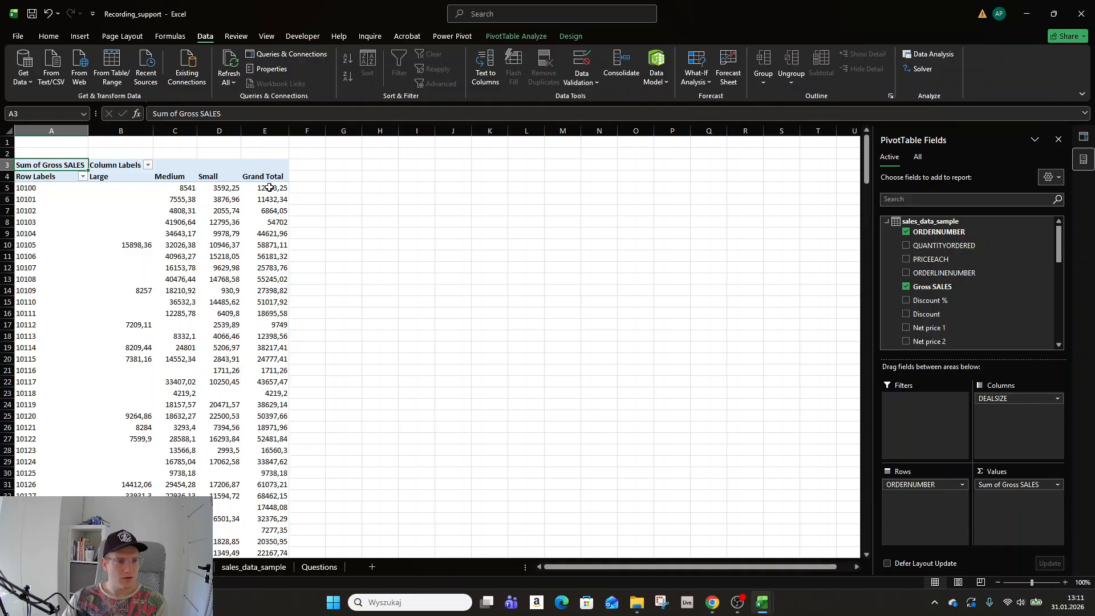
Turn off grand totals for both rows and columns in PivotTable6.
click(270, 187)
click(539, 37)
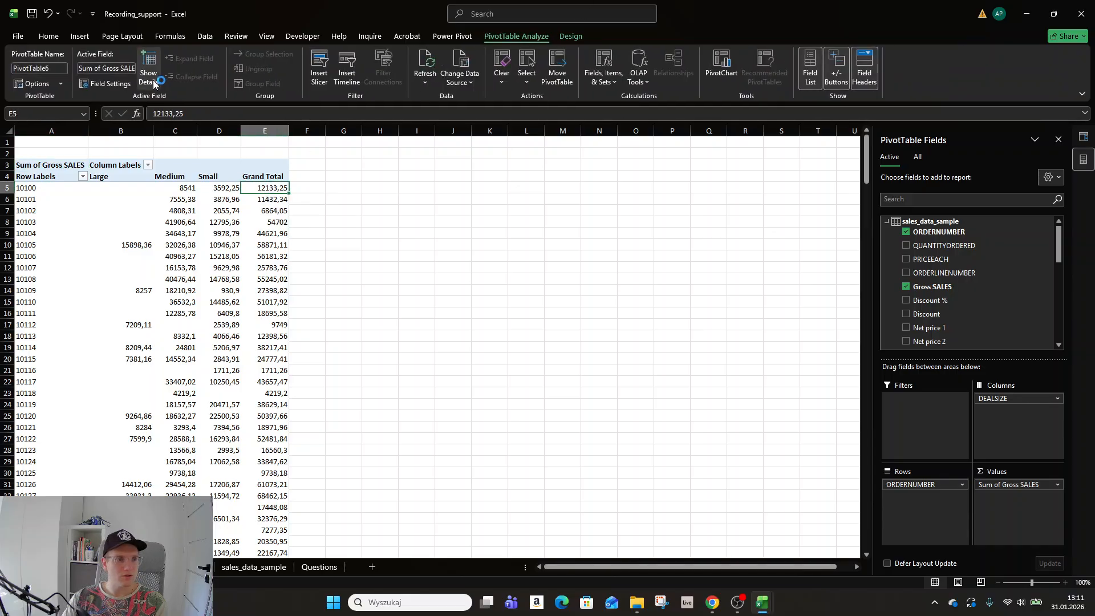
click(570, 35)
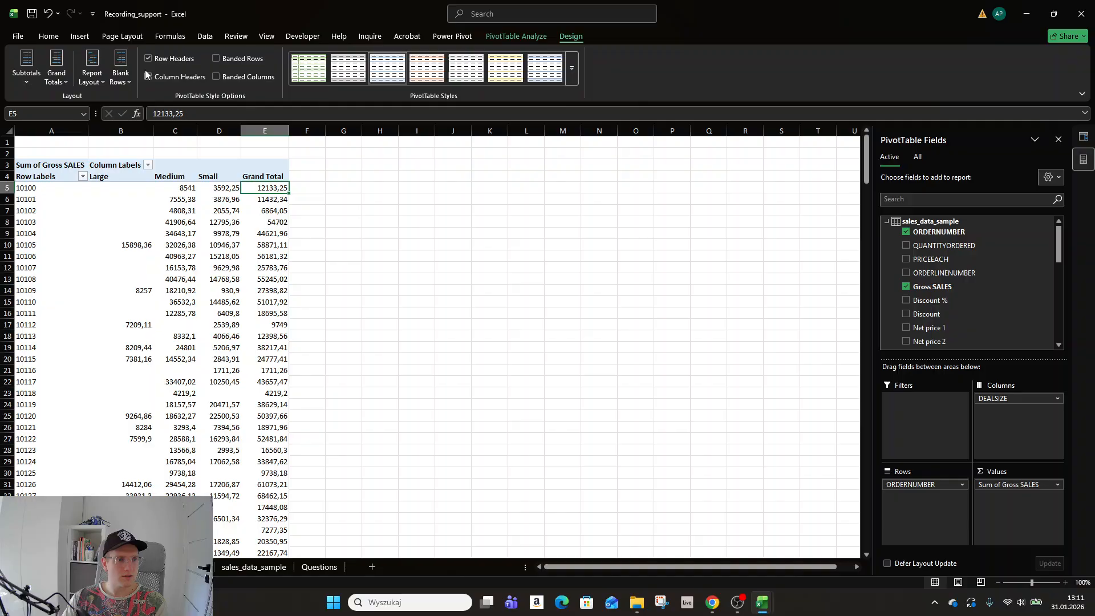
click(56, 70)
click(82, 110)
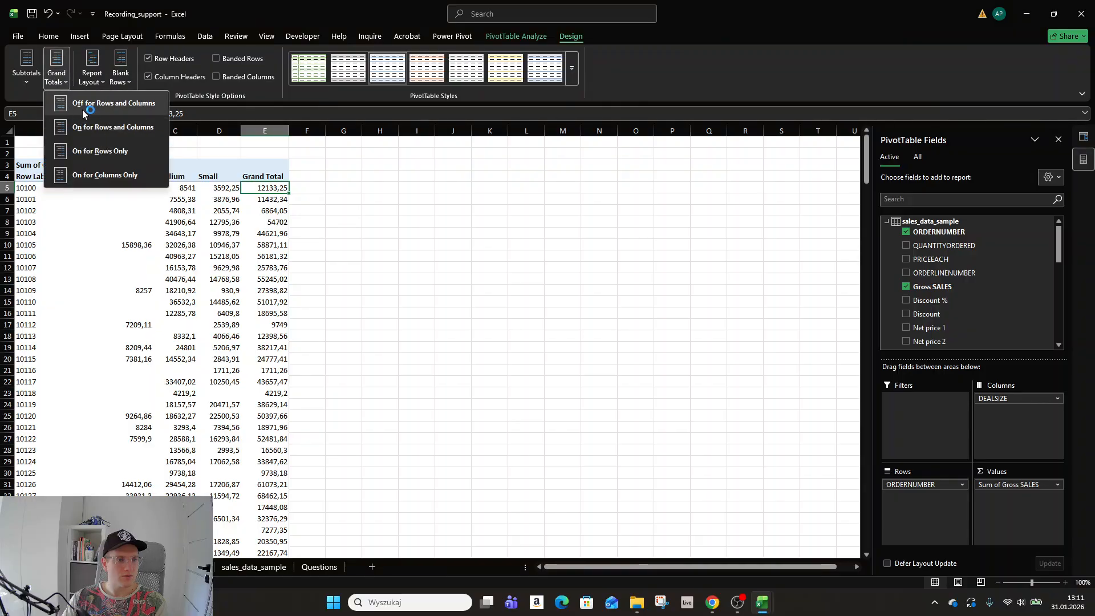
Sort the order numbers descending by Sum of Gross SALES, putting order 10165 first.
click(121, 199)
click(51, 181)
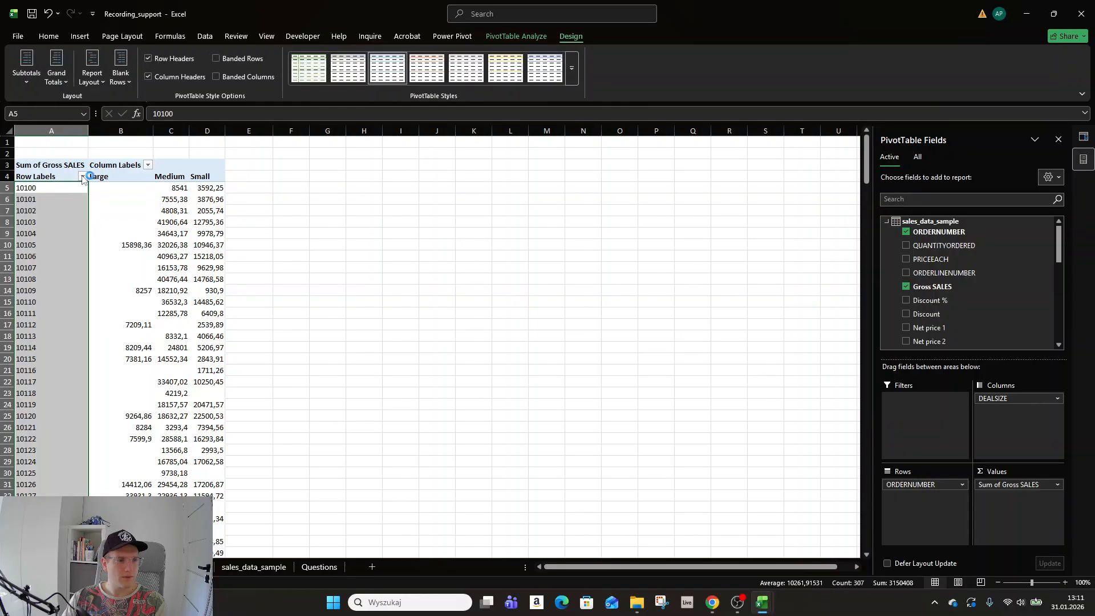
click(83, 176)
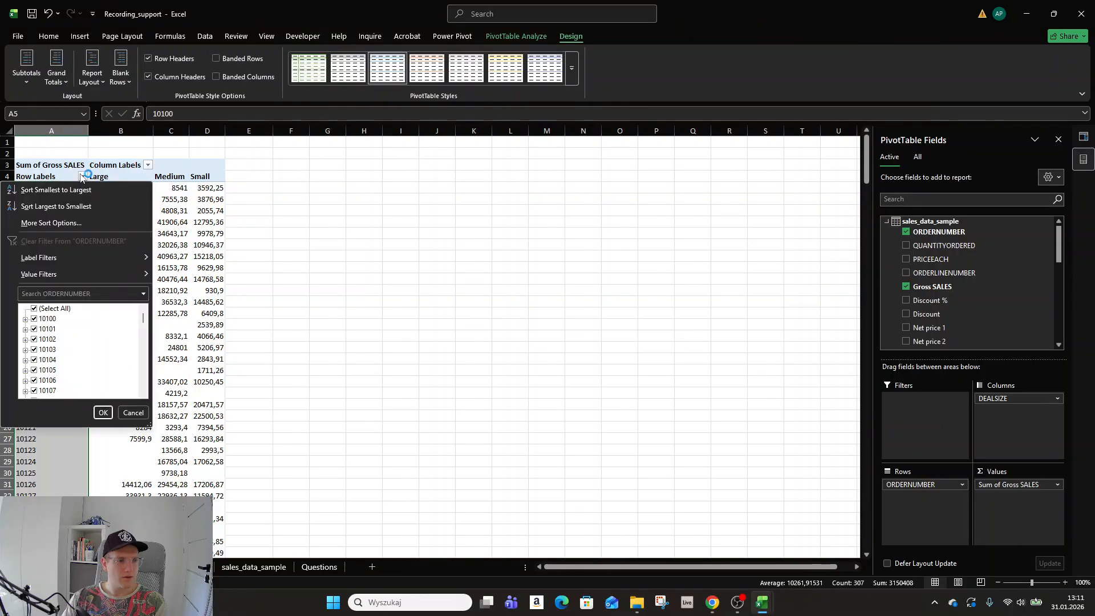
click(74, 222)
click(658, 311)
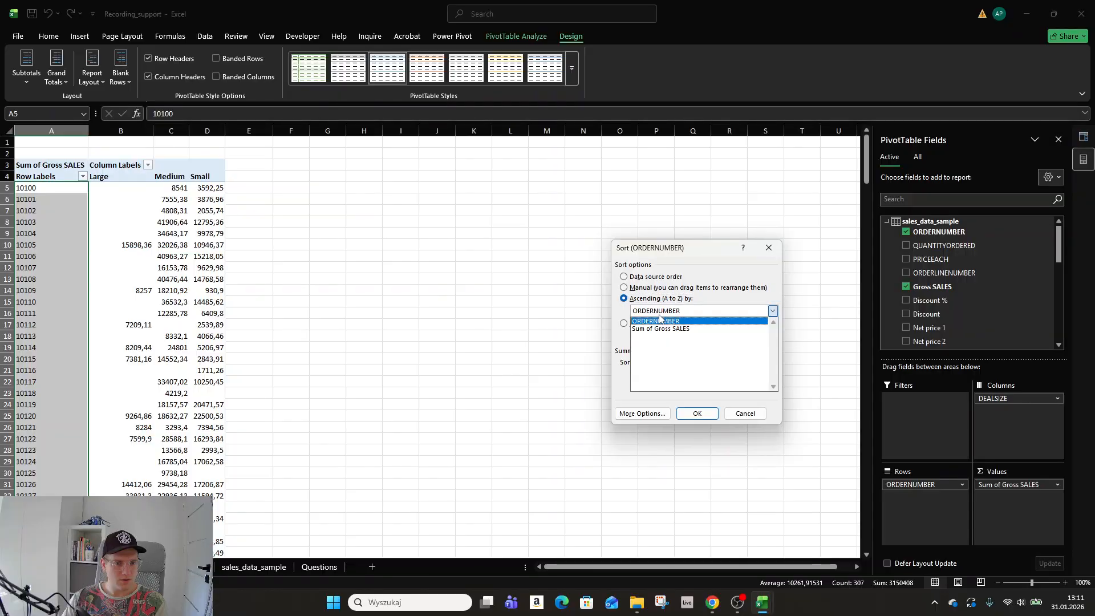
click(660, 299)
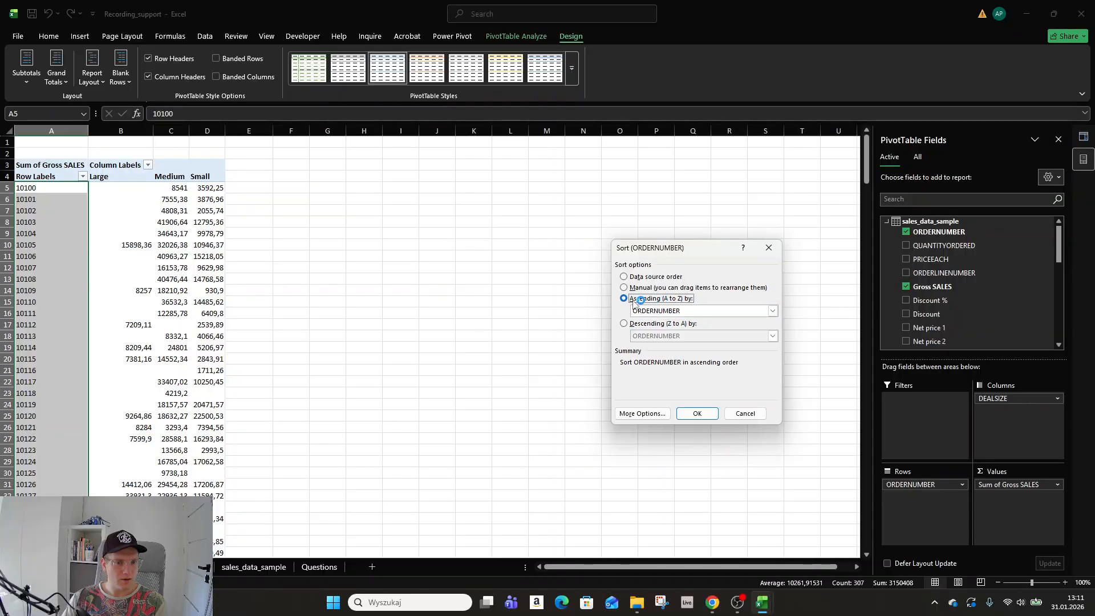
click(624, 323)
click(656, 336)
click(661, 355)
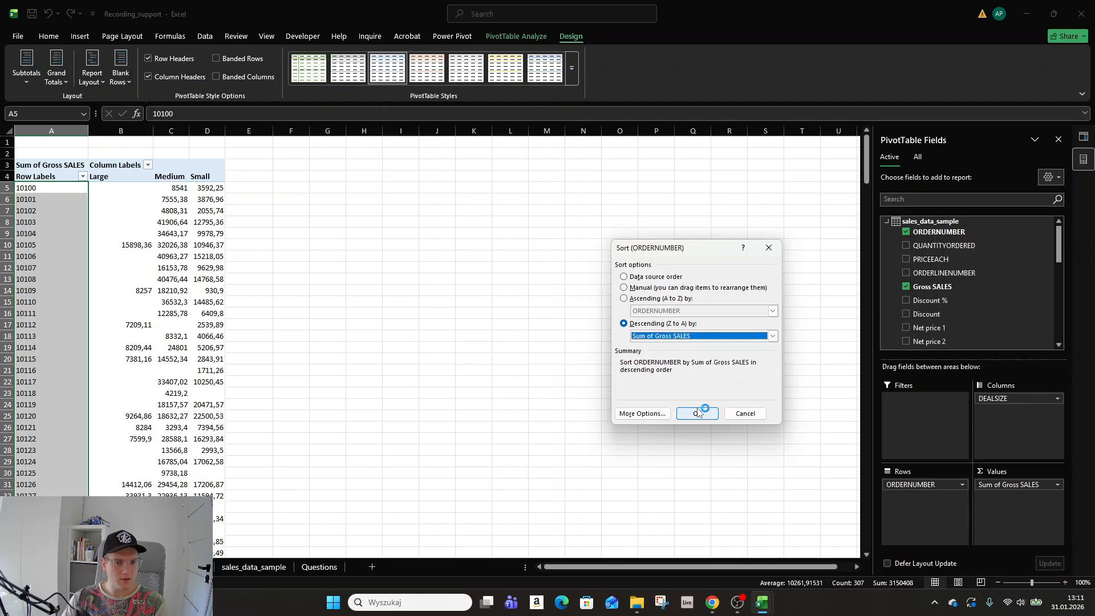
click(692, 415)
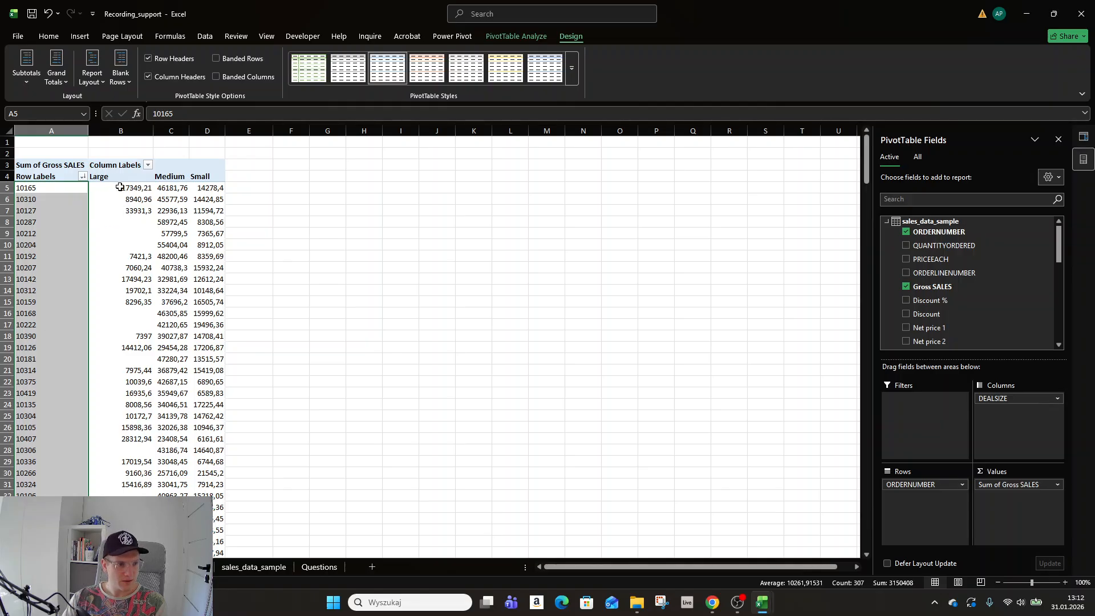
Change the Gross SALES value field to summarize by Average instead of Sum.
ctrl+click(178, 189)
click(178, 189)
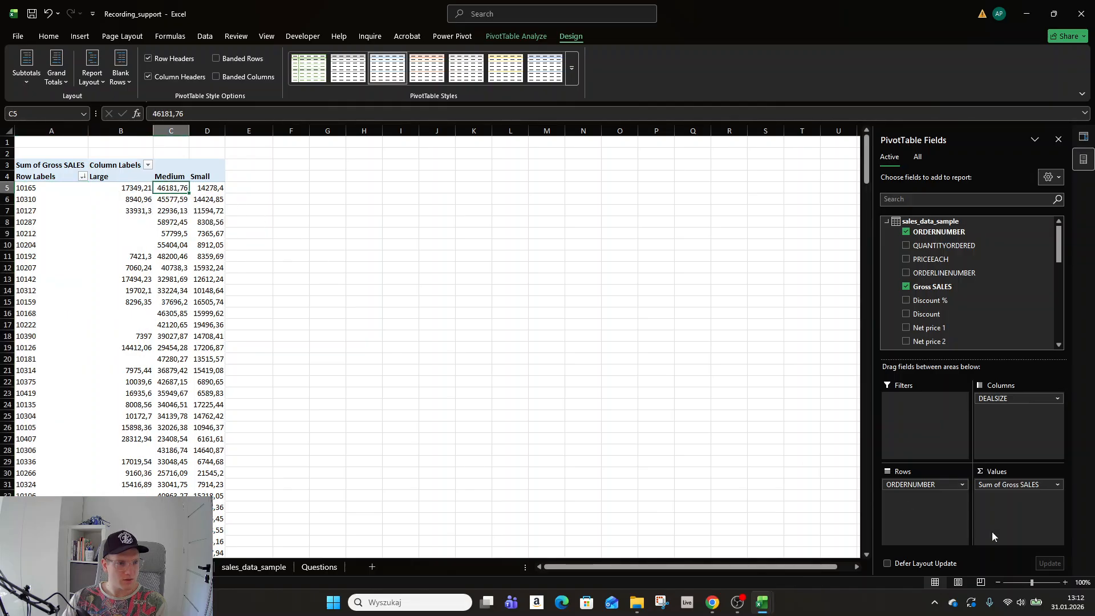
click(1056, 484)
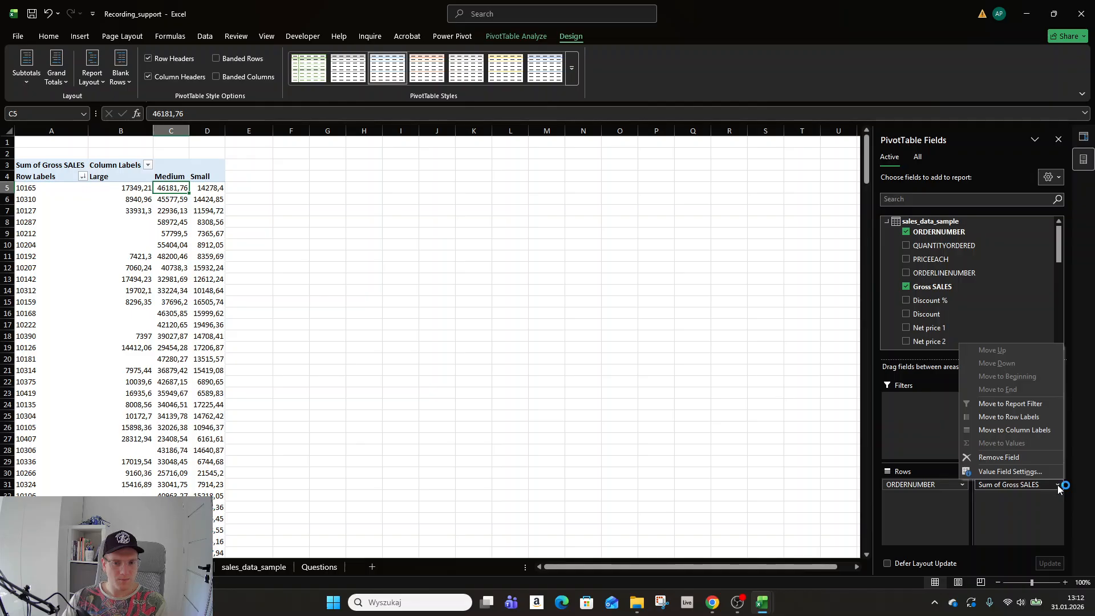
click(1020, 472)
click(629, 360)
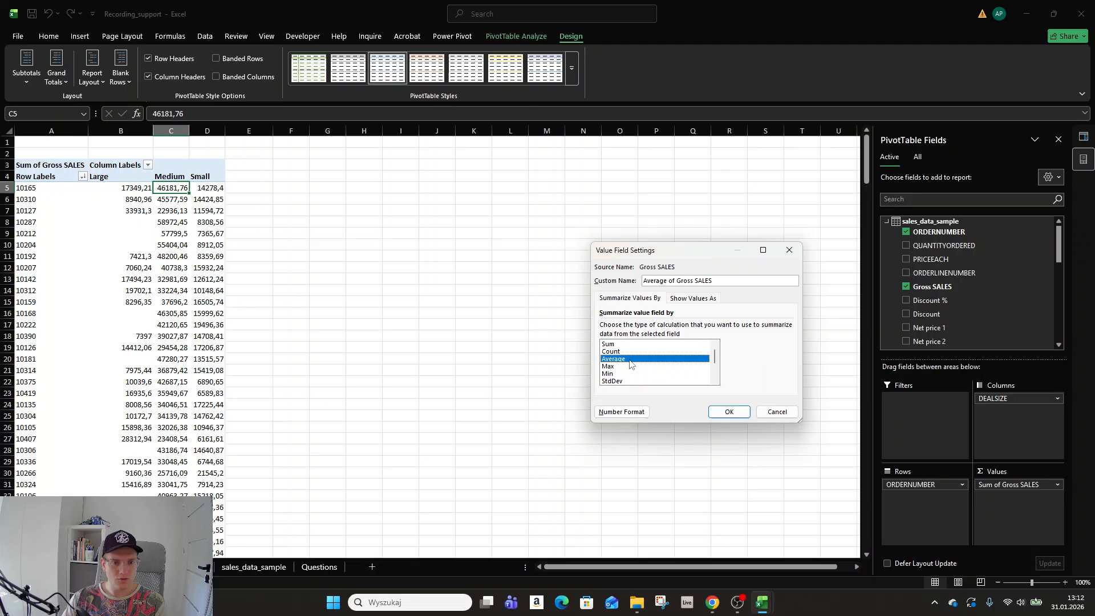
click(728, 412)
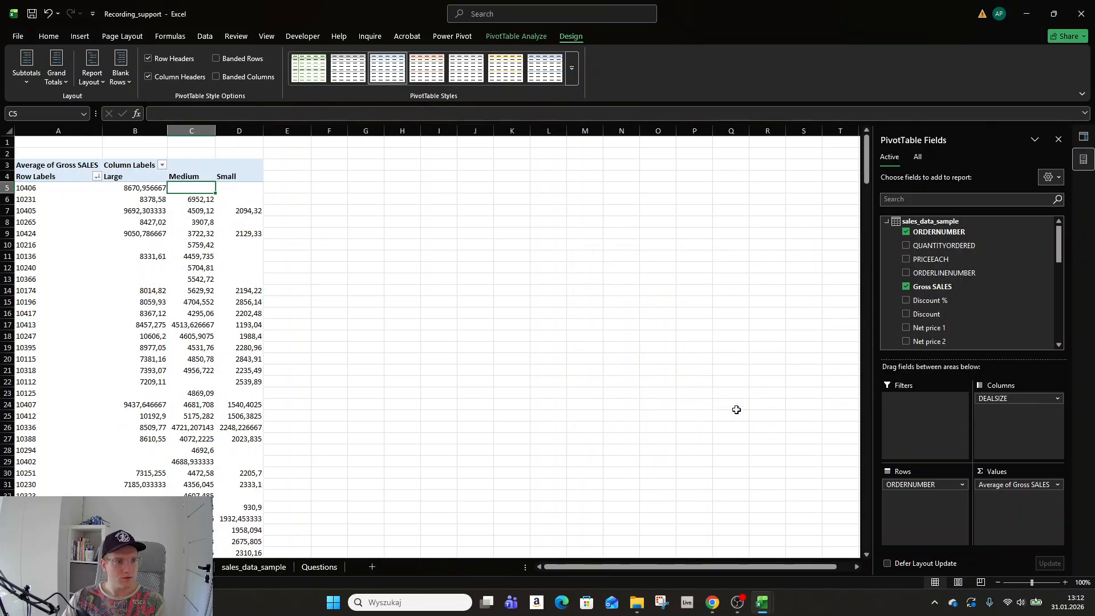
Sort order numbers descending by Average of Gross SALES.
right_click(148, 186)
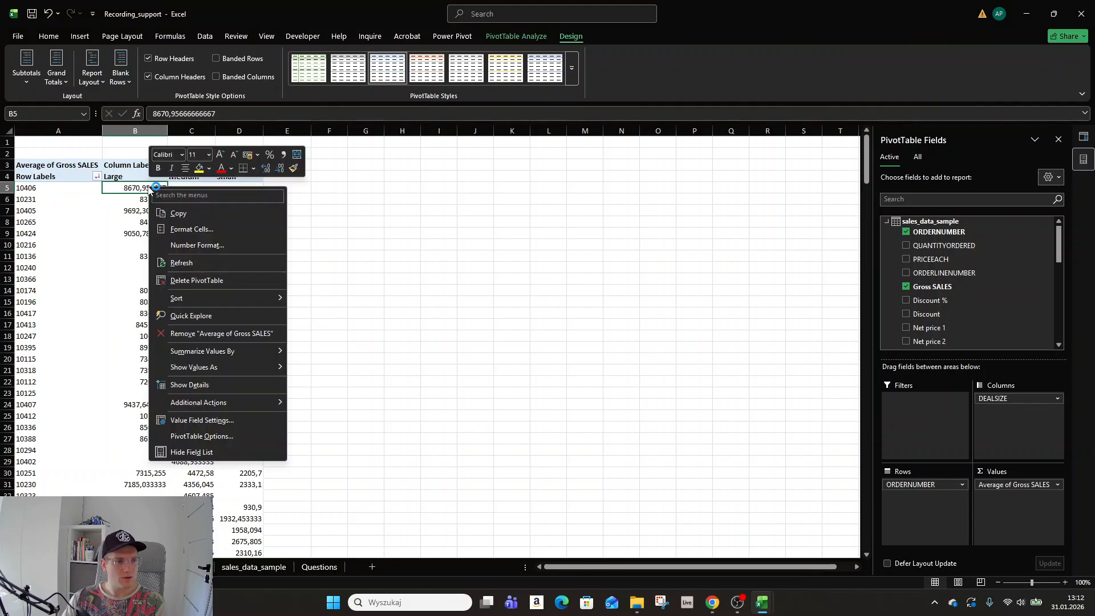
key(Escape)
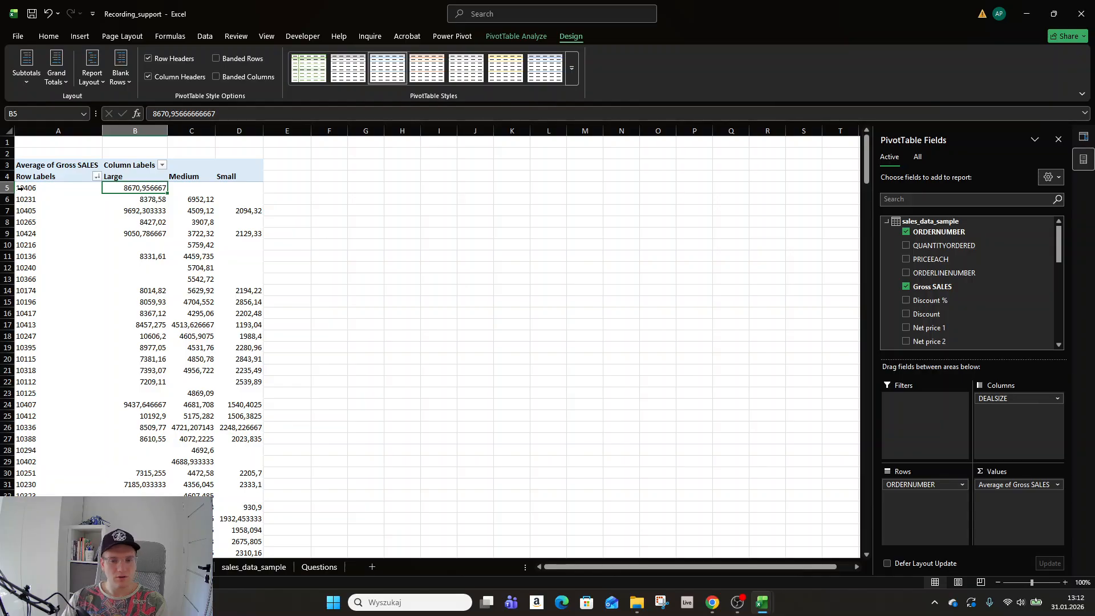
click(97, 176)
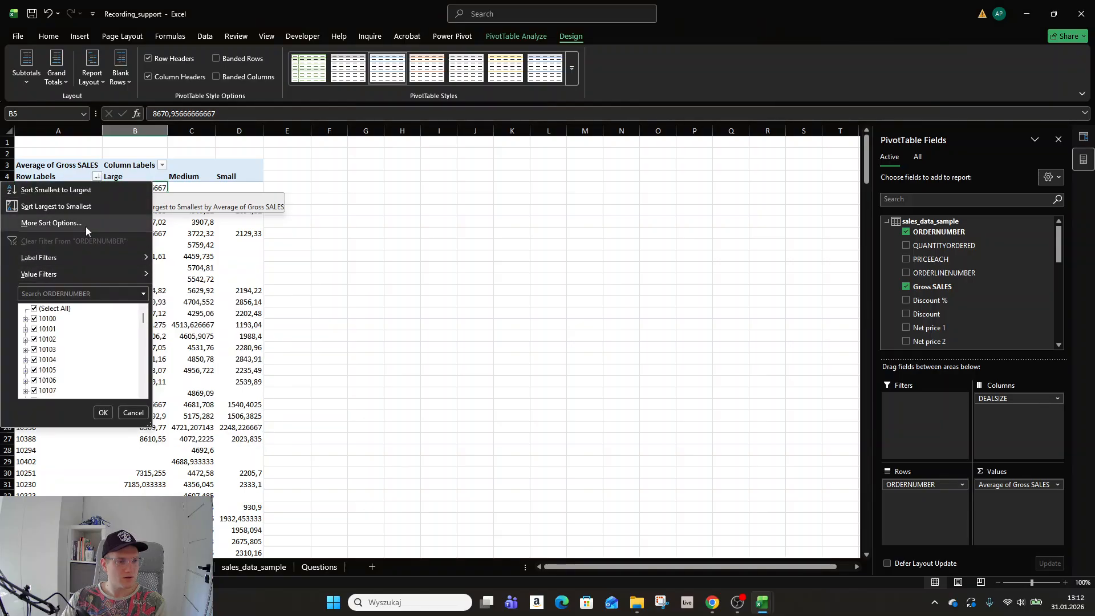
click(51, 223)
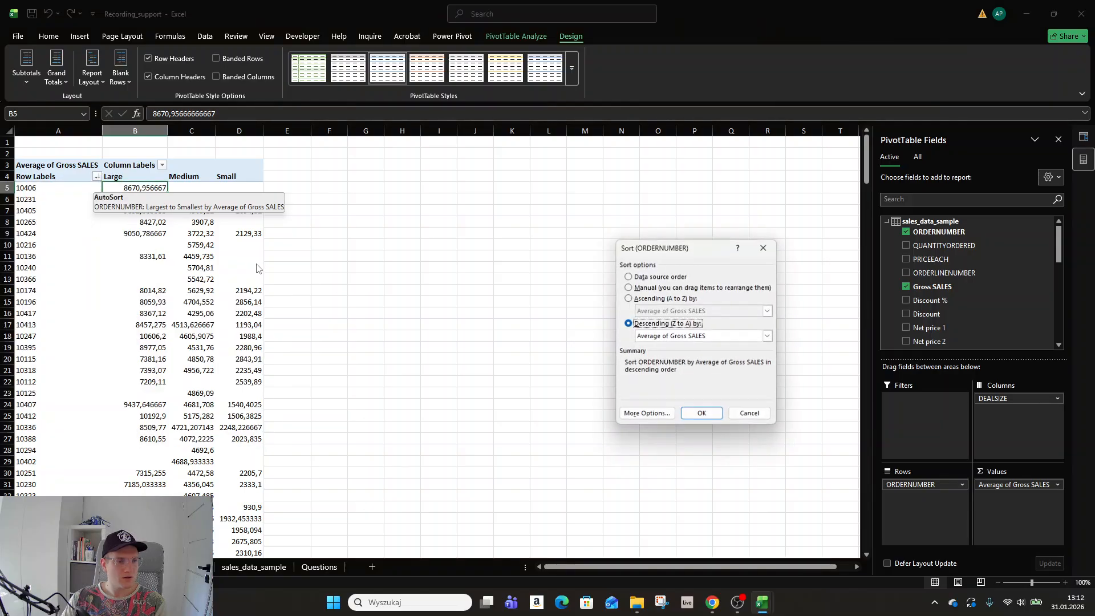
click(715, 339)
click(699, 358)
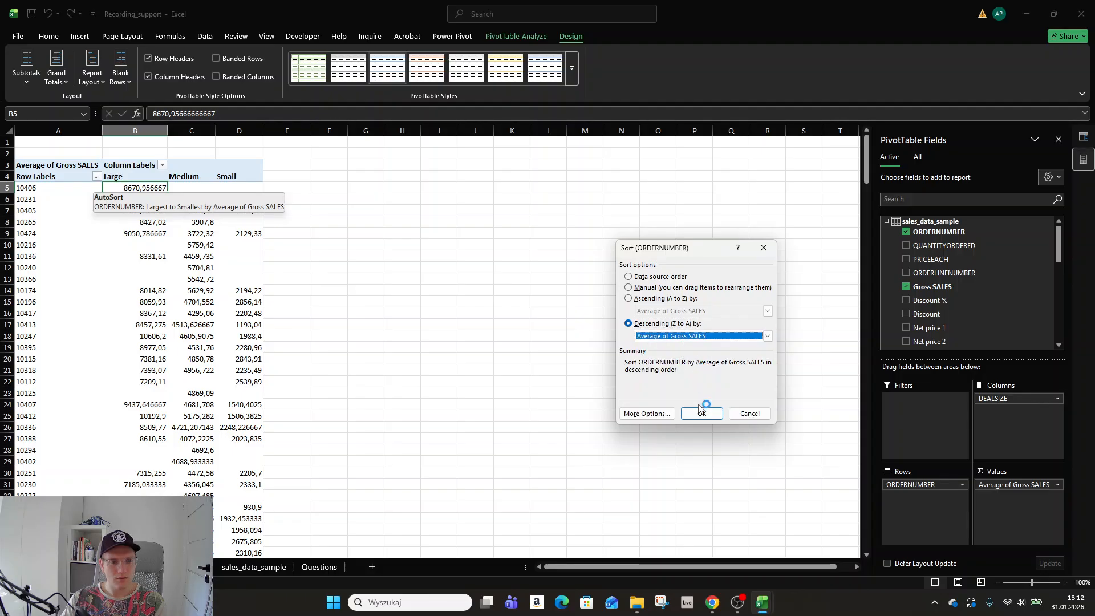
click(697, 413)
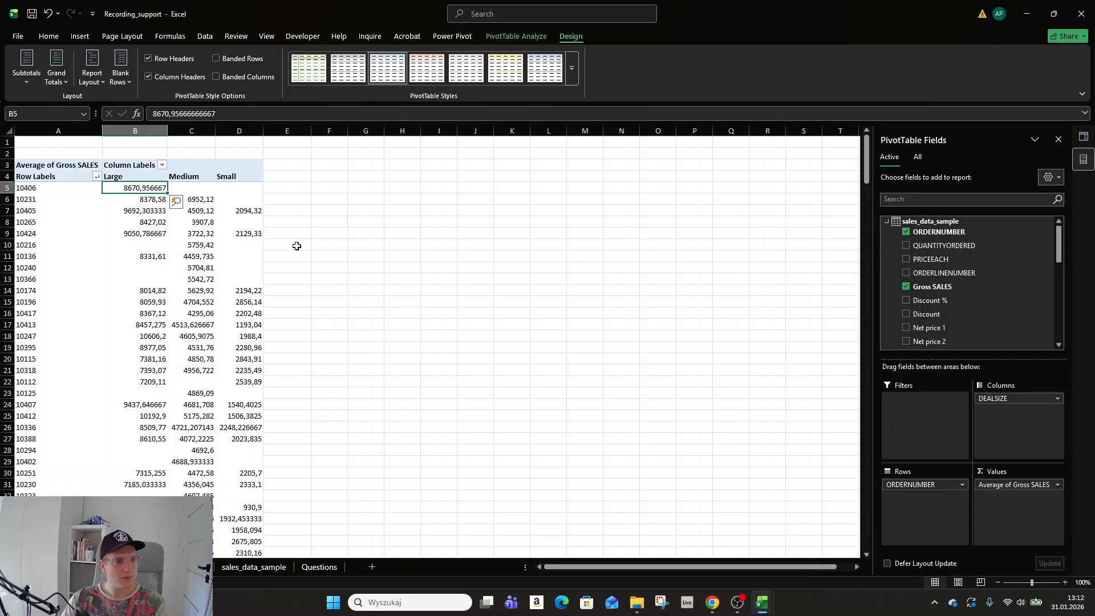
Sort the orders largest to smallest by the Large column, putting order 10322 first.
right_click(137, 187)
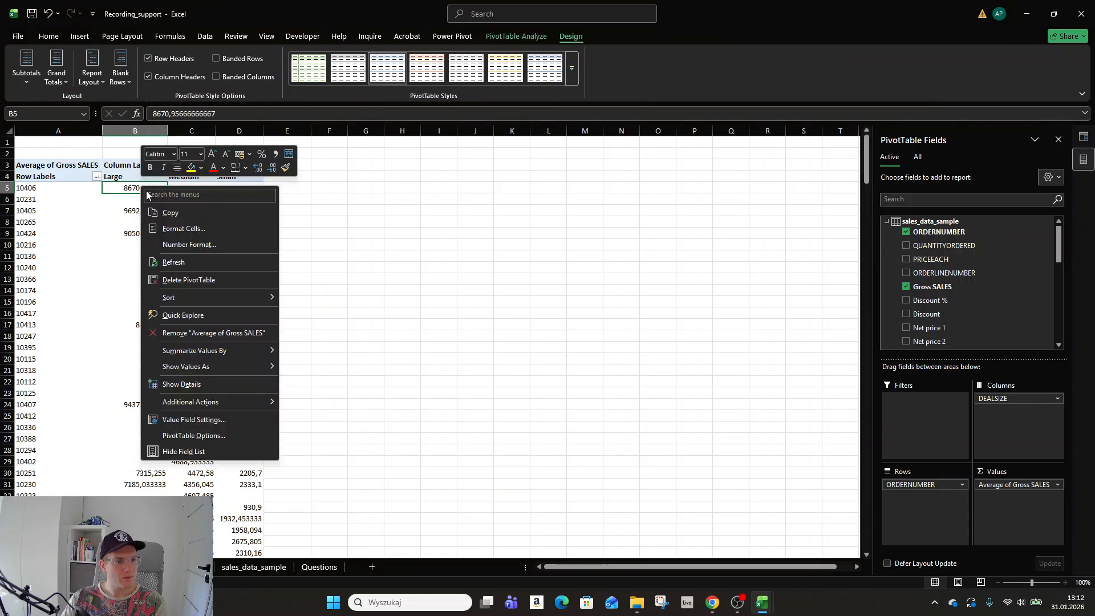
mouse_move(211, 299)
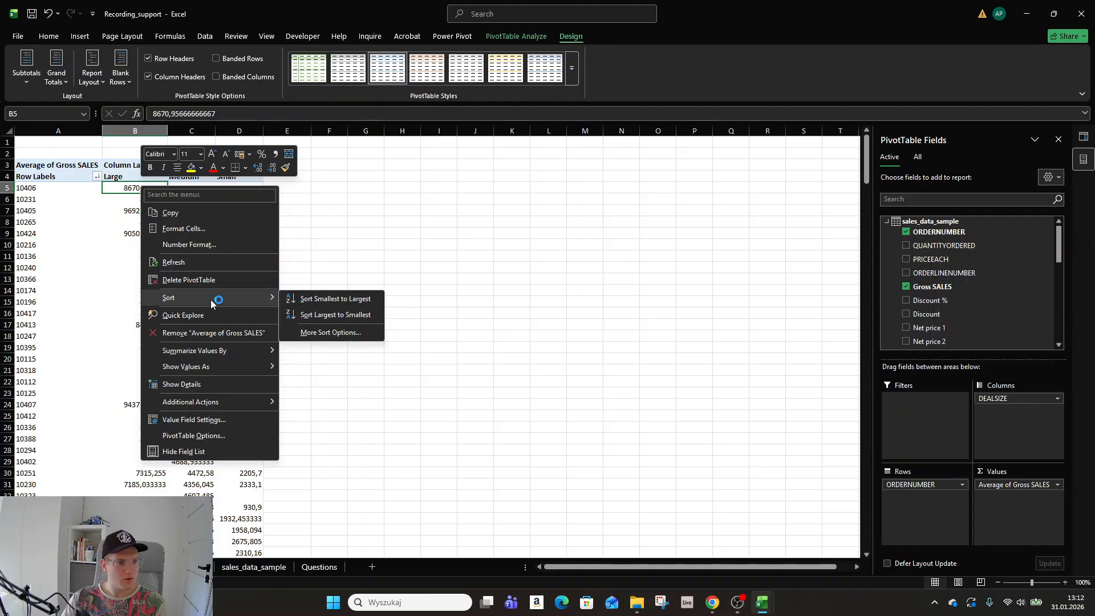
click(317, 314)
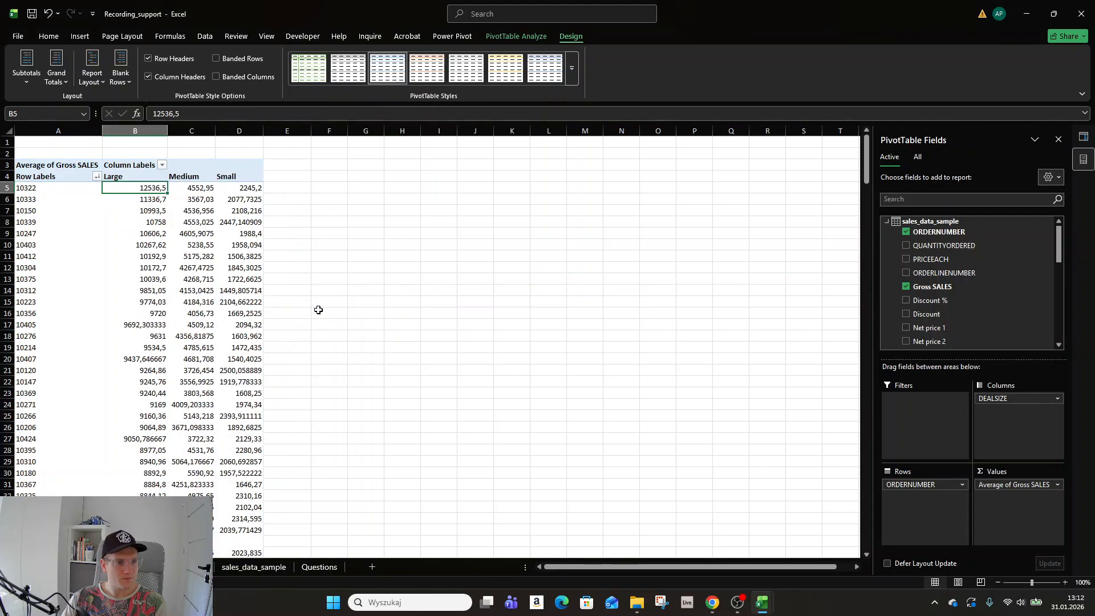
scroll(315, 315, down, 2)
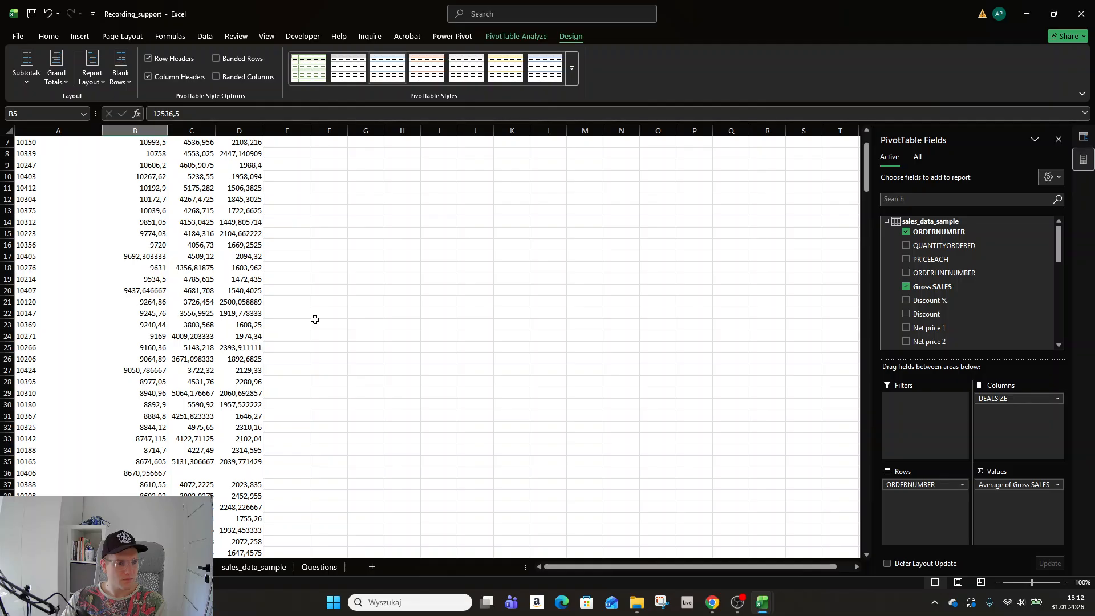
scroll(314, 320, down, 20)
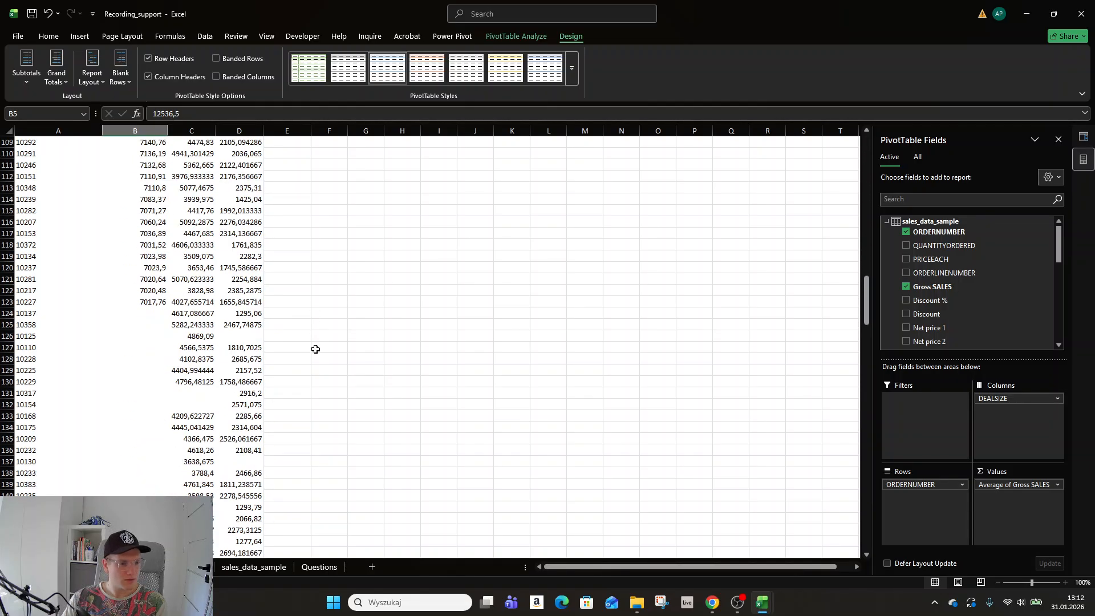
drag(867, 300, 879, 116)
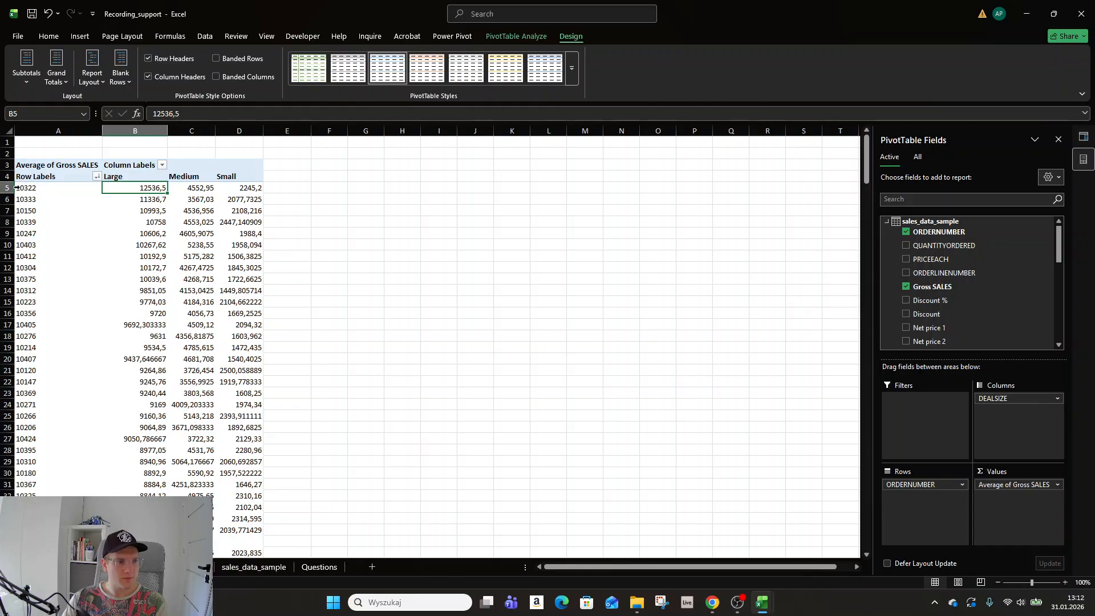
Select the order numbers and the Large, Medium and Small value ranges to check them.
drag(43, 188, 51, 371)
drag(152, 188, 157, 494)
drag(194, 188, 196, 347)
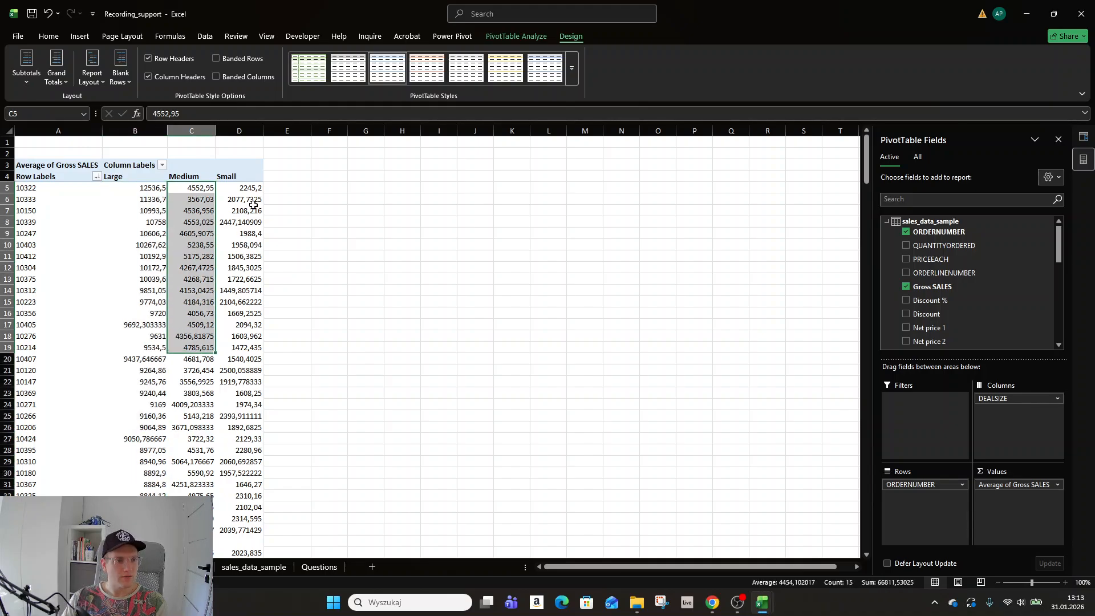
drag(249, 187, 246, 388)
click(191, 279)
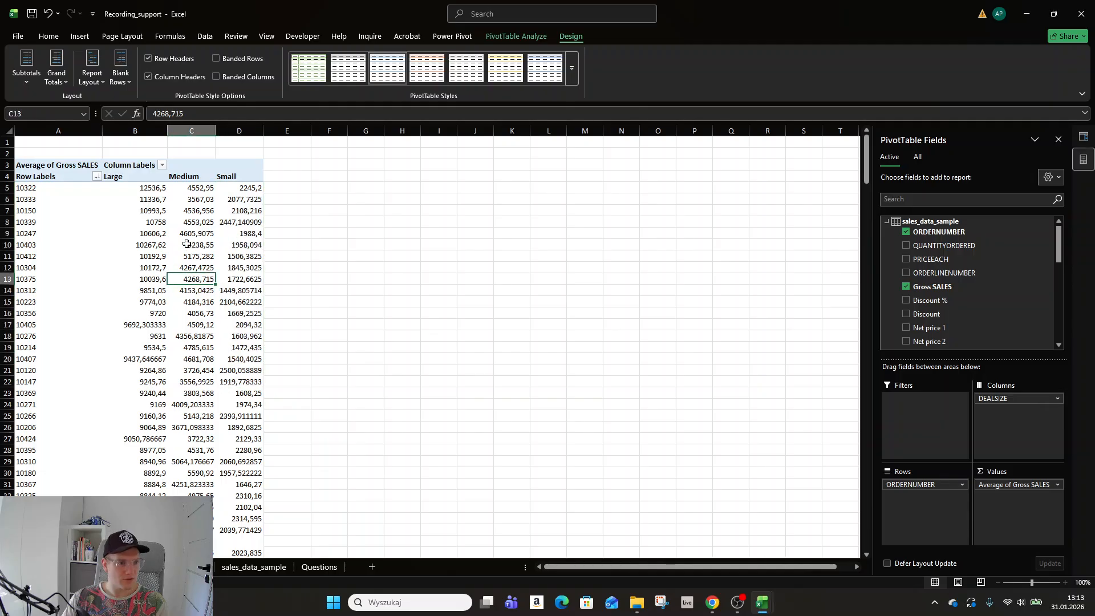
Format the pivot values as numbers with thousands separators and no decimal places.
right_click(137, 187)
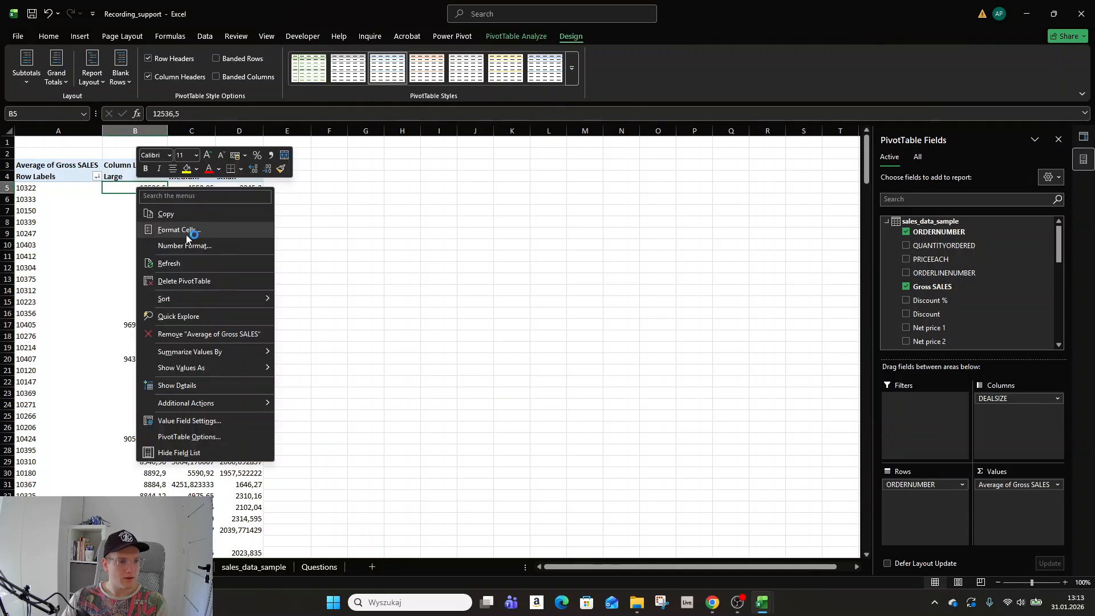
click(171, 242)
click(74, 159)
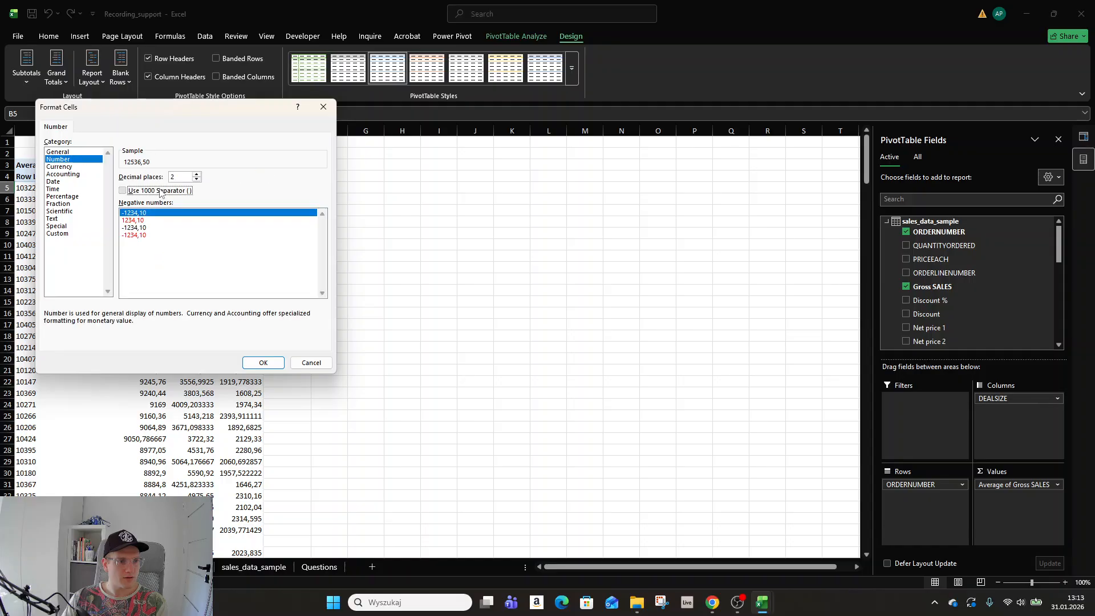
click(160, 192)
click(197, 179)
click(196, 179)
click(263, 363)
Check order 10322's top Large value and the end of the Large column.
click(327, 279)
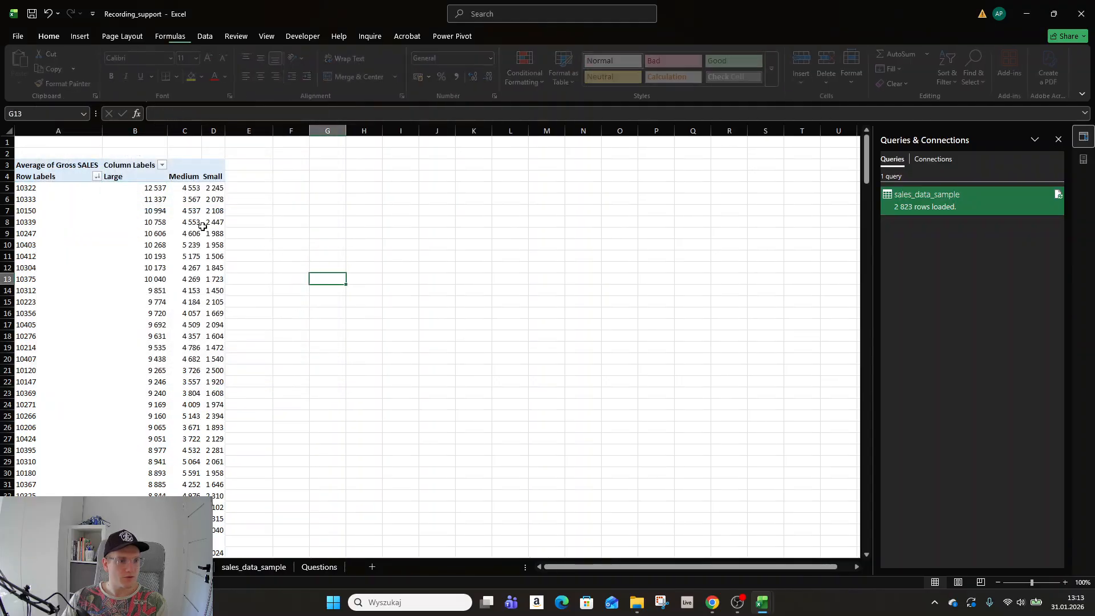
click(184, 222)
click(146, 187)
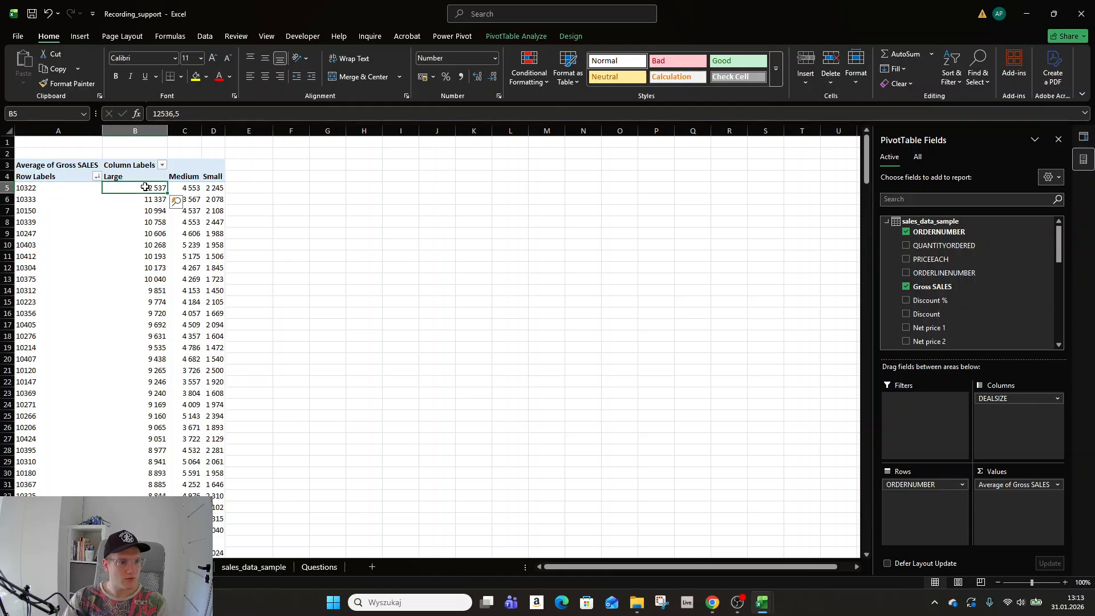
key(Left)
key(Right)
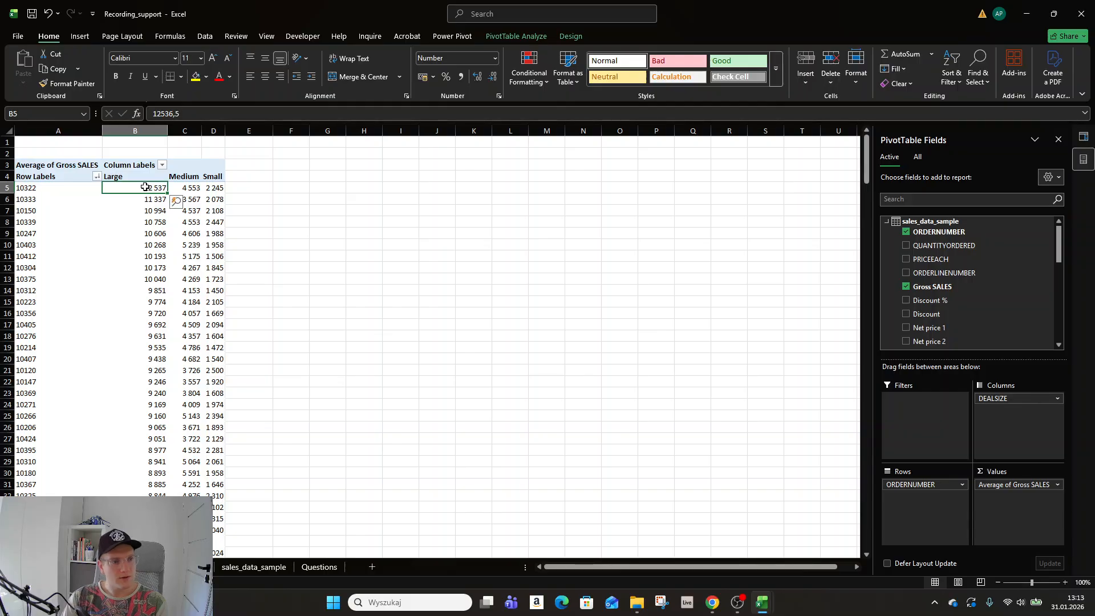
key(Down)
key(Down)
key(Down)
key(Down)
key(Down)
key(Down)
key(Down)
key(Down)
key(Down)
key(Down)
key(Down)
key(Down)
key(Down)
key(Down)
key(Down)
key(Down)
key(Down)
key(Down)
key(Down)
key(Down)
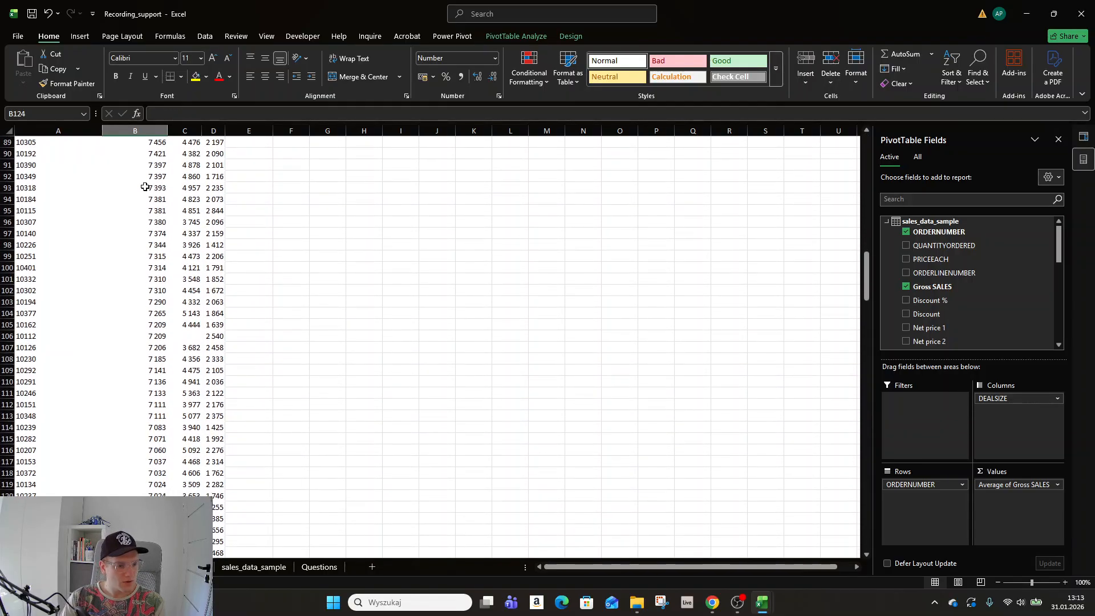
key(ctrl)
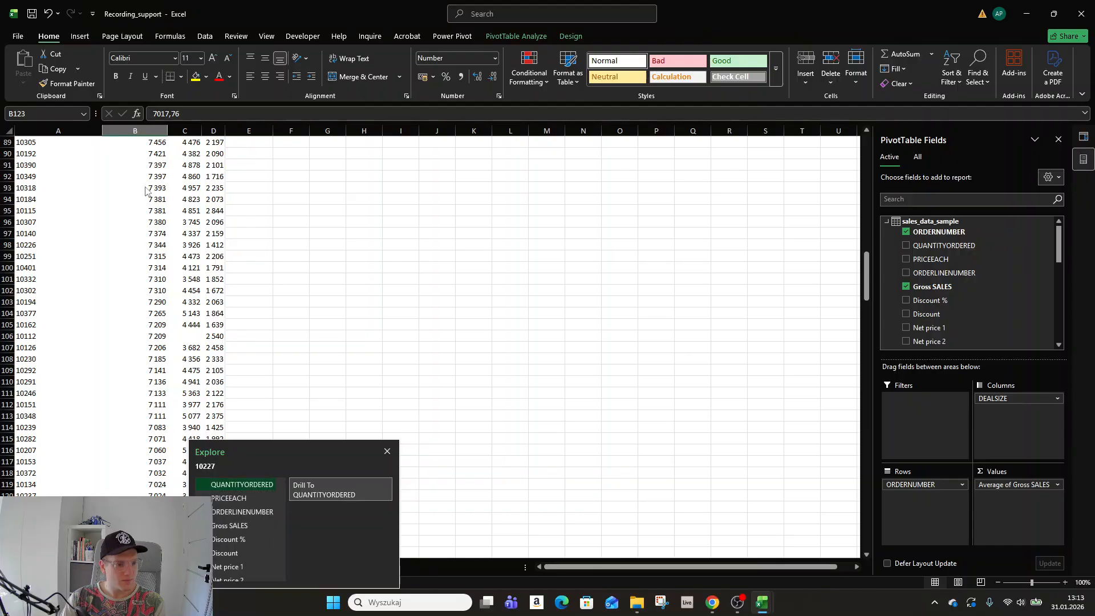
key(Escape)
Move through the Medium column back to its first value.
key(Right)
key(ctrl+Up)
key(Down)
key(Down)
key(ctrl+Up)
key(ctrl+Up)
key(ctrl+Up)
key(ctrl+Up)
key(ctrl+Up)
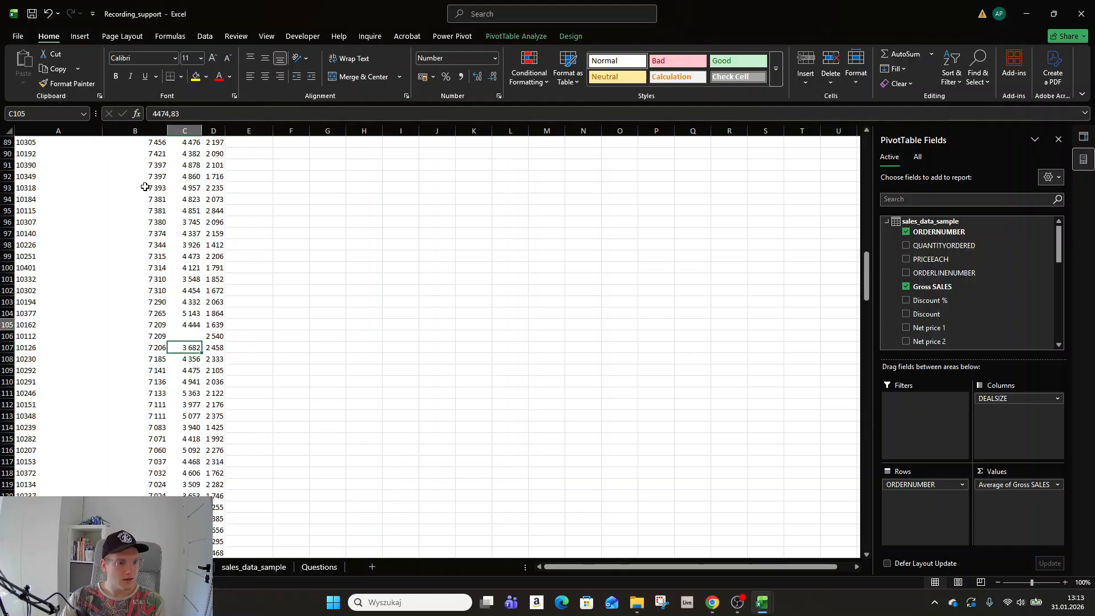
key(ctrl+Up)
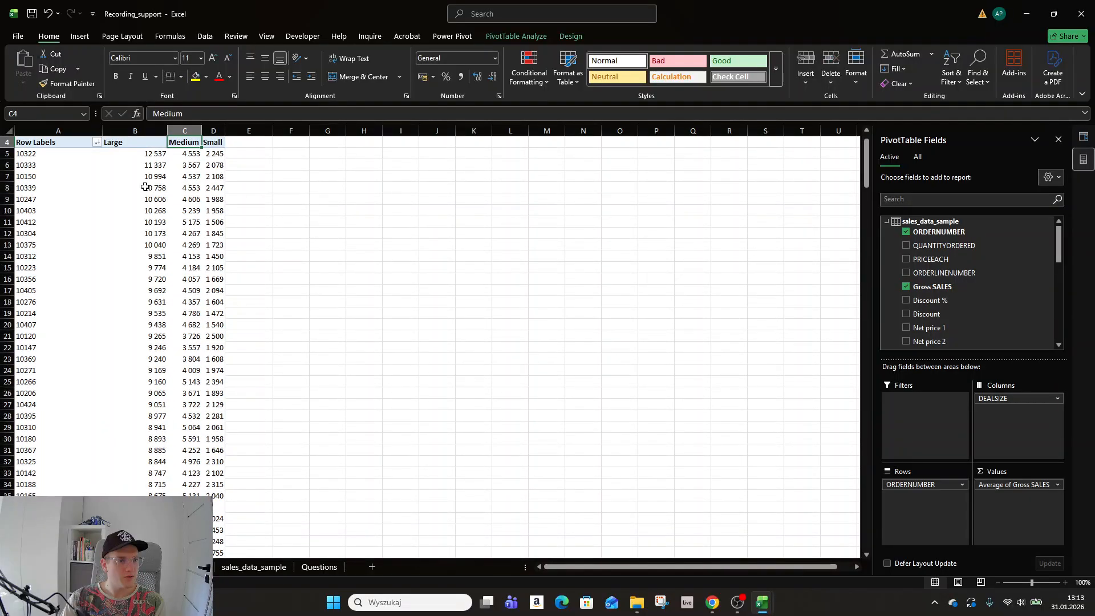
key(Down)
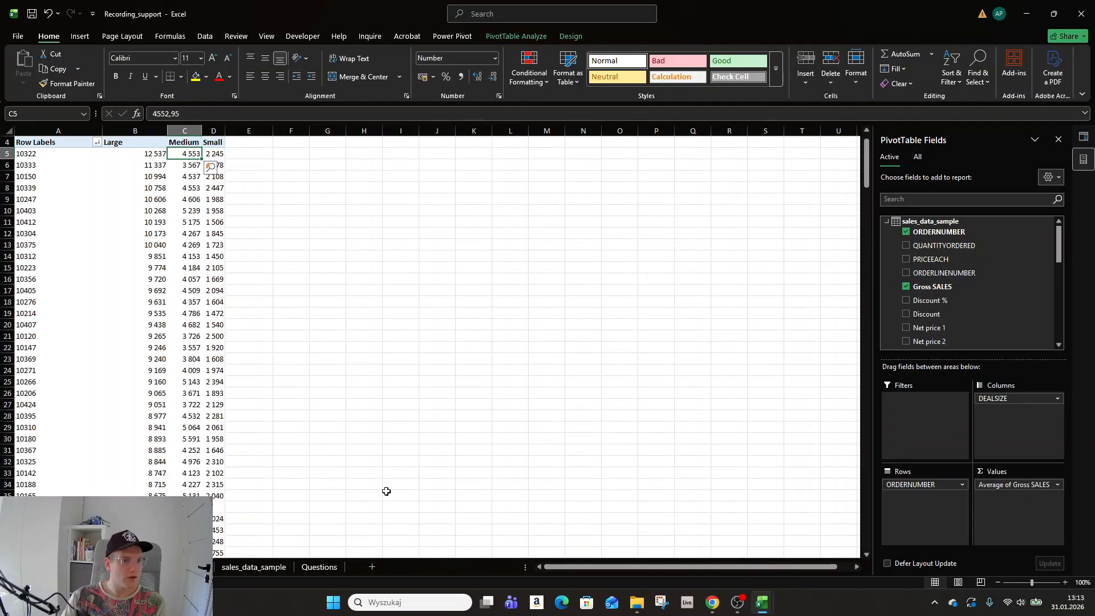
Check the full length of the Large column, then return to the Medium header.
right_click(187, 151)
key(Escape)
key(ctrl)
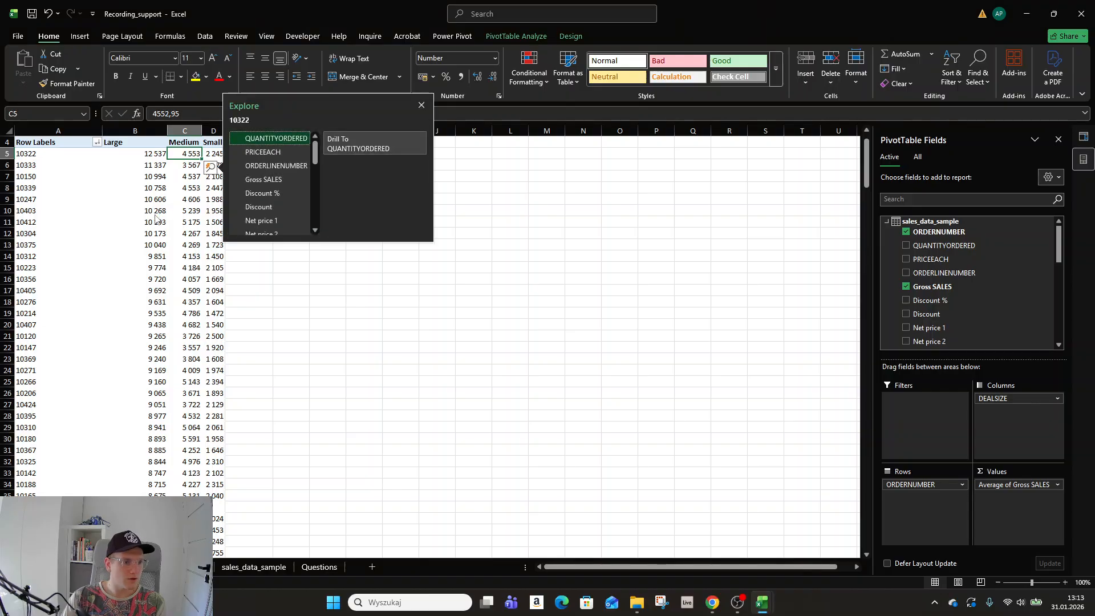
key(Escape)
key(Left)
key(ctrl+Down)
key(ctrl+Up)
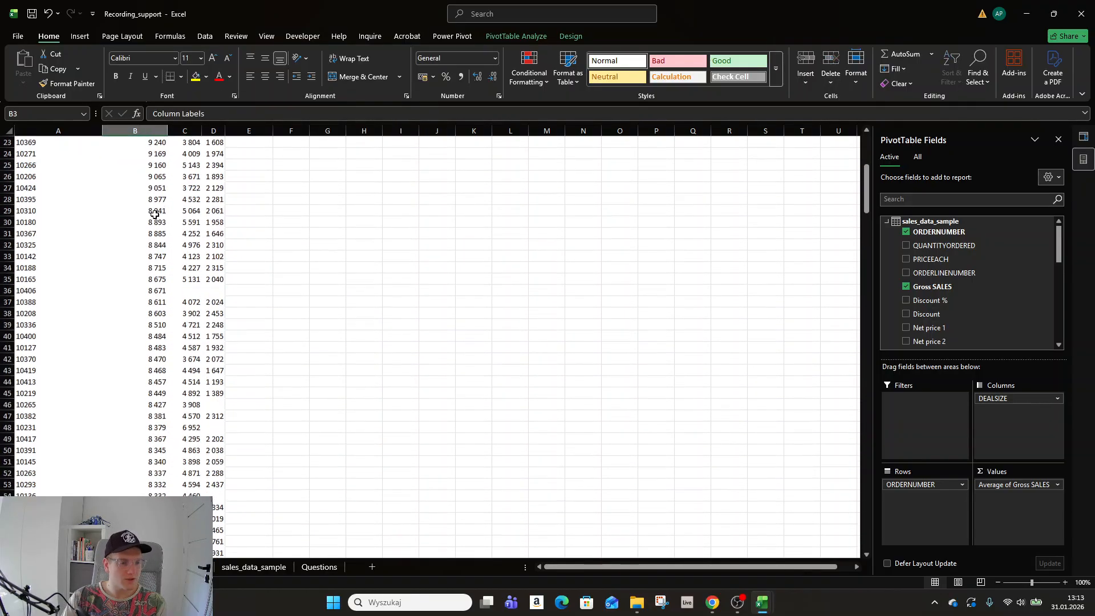
key(Right)
key(Down)
Sort the orders largest to smallest by Medium average and check the column's end.
right_click(192, 165)
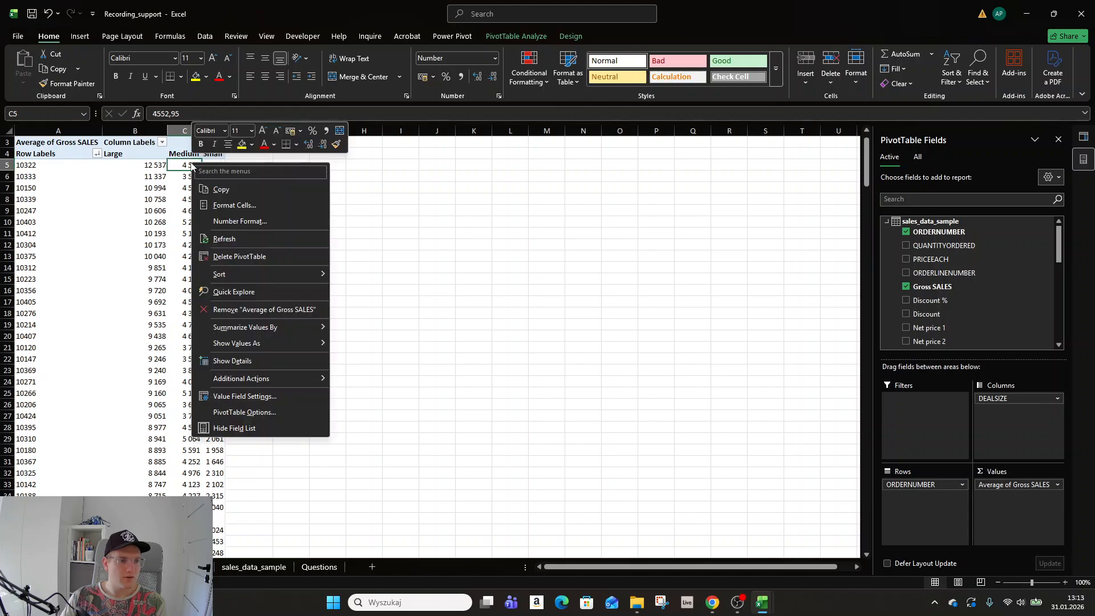
mouse_move(288, 276)
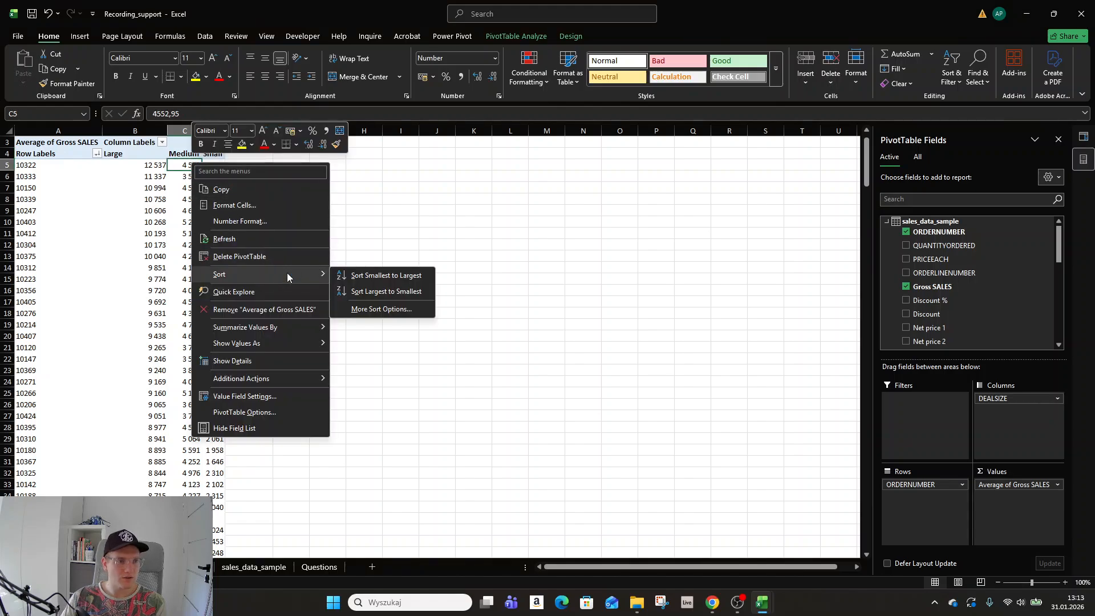
click(381, 291)
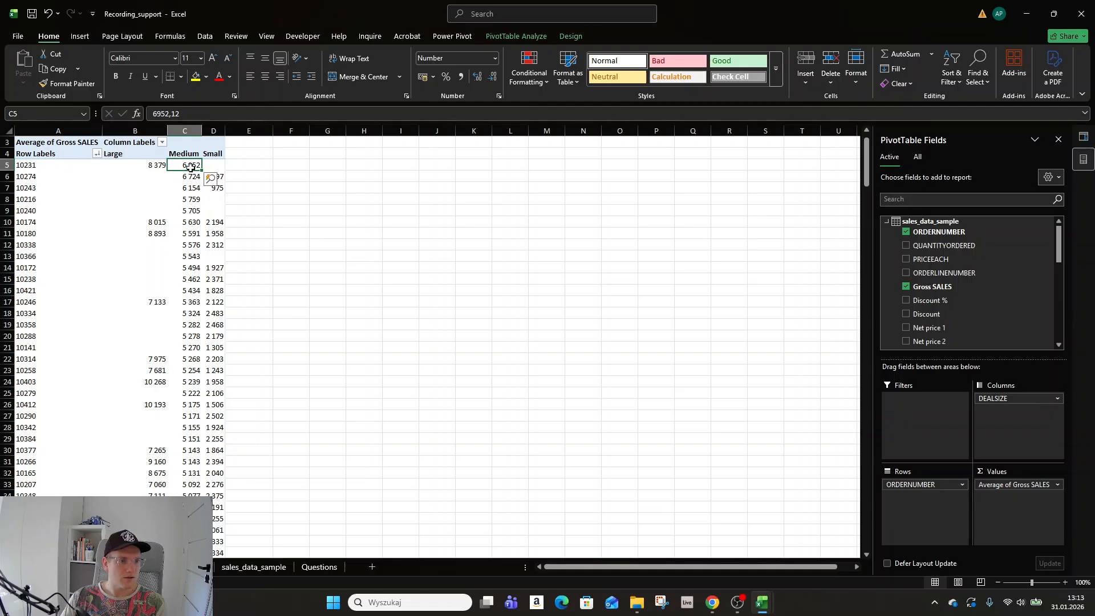
key(ctrl+Down)
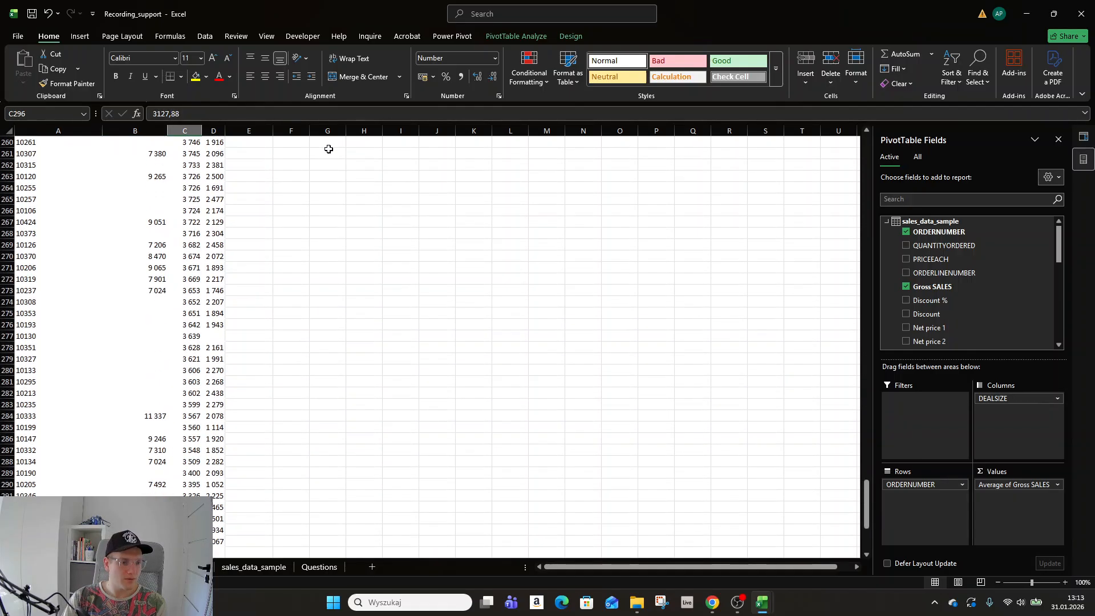
key(Down)
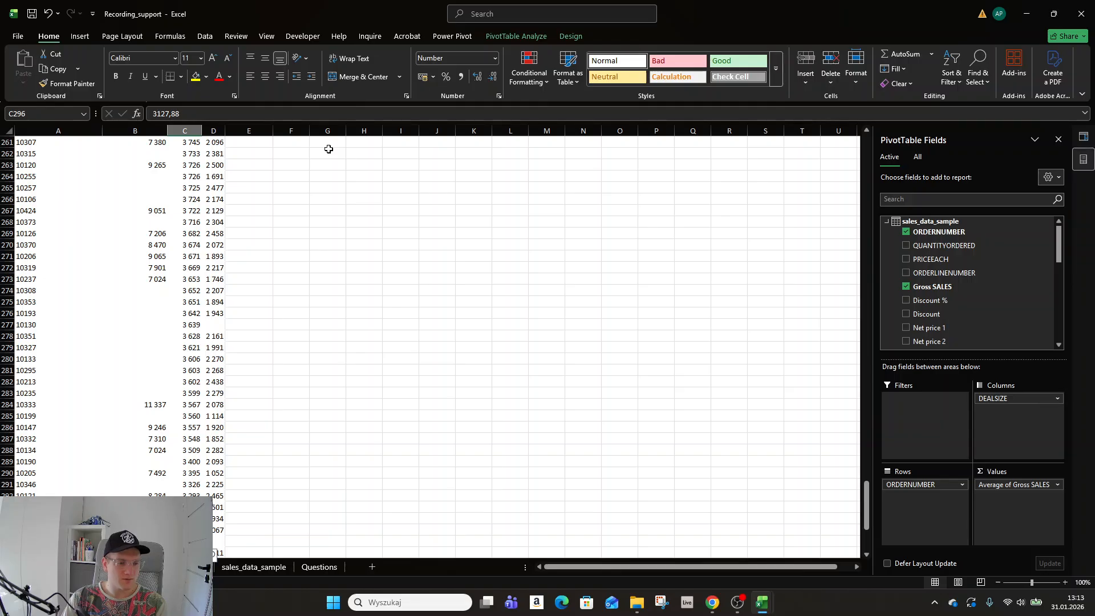
key(ctrl+Up)
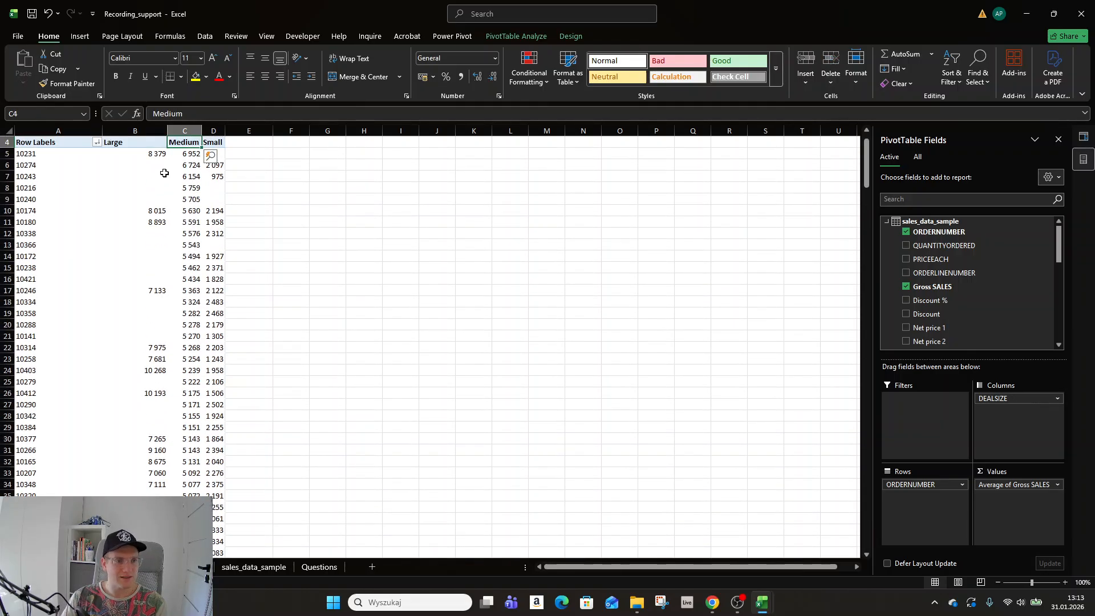
Re-sort the orders largest to smallest by Small average, with order 10123 leading at 2 994.
click(193, 152)
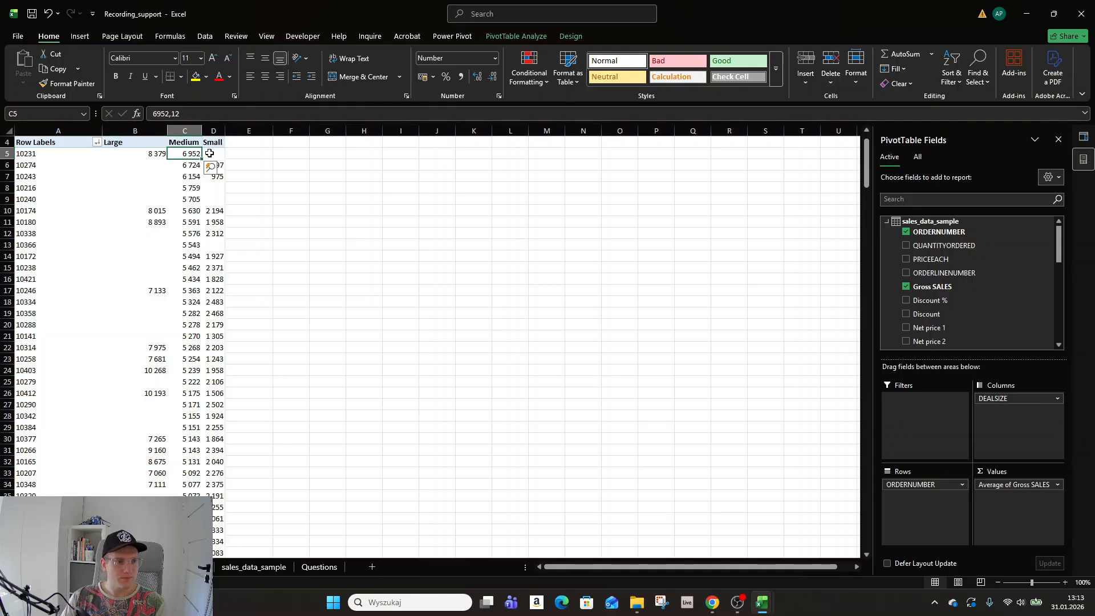
right_click(212, 154)
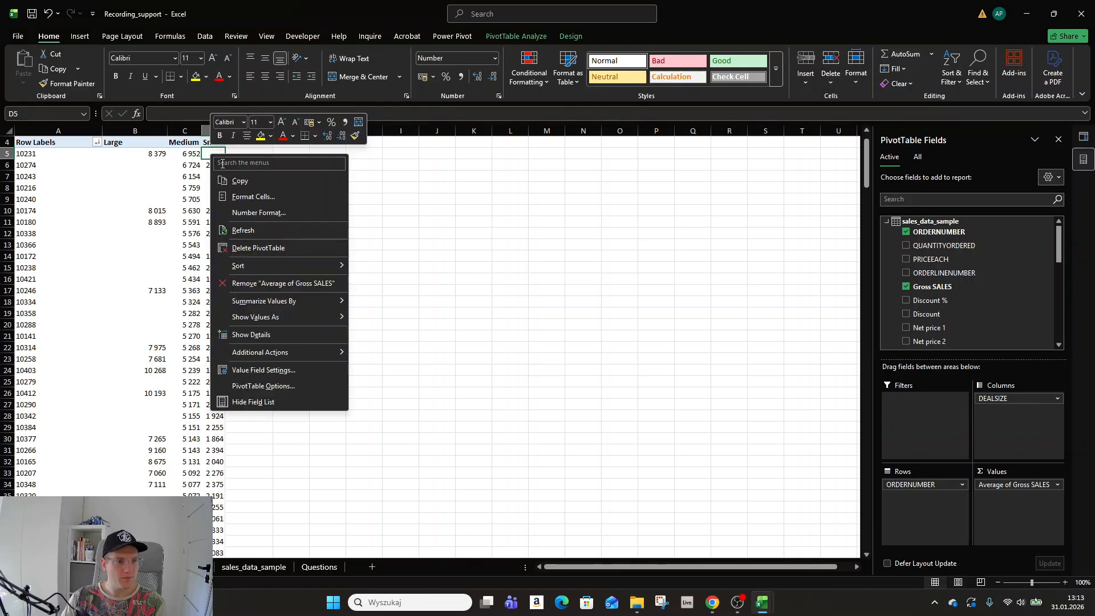
mouse_move(308, 266)
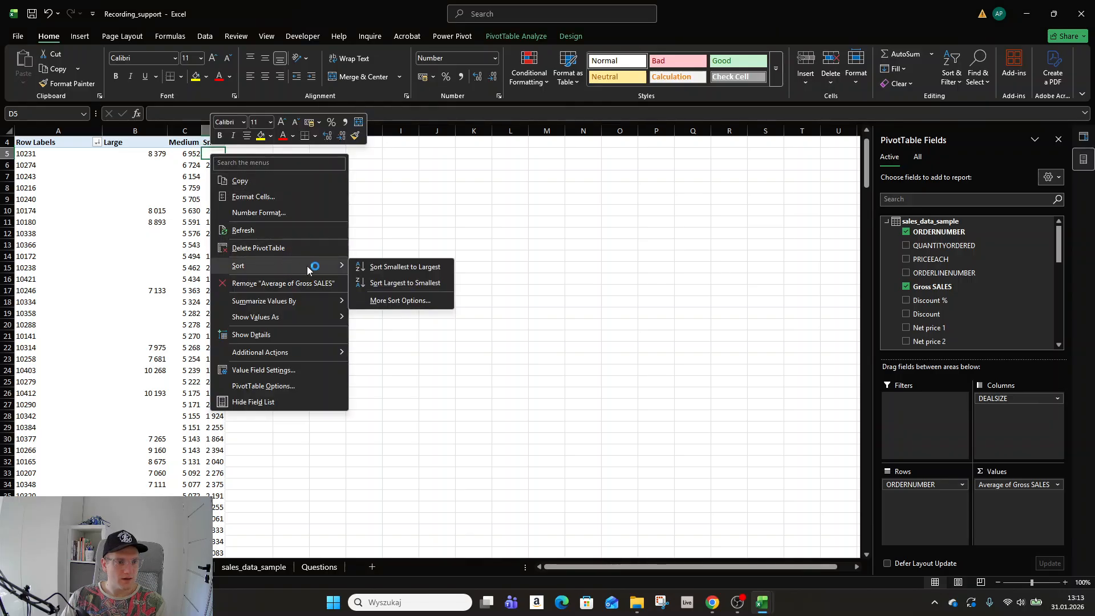
click(388, 283)
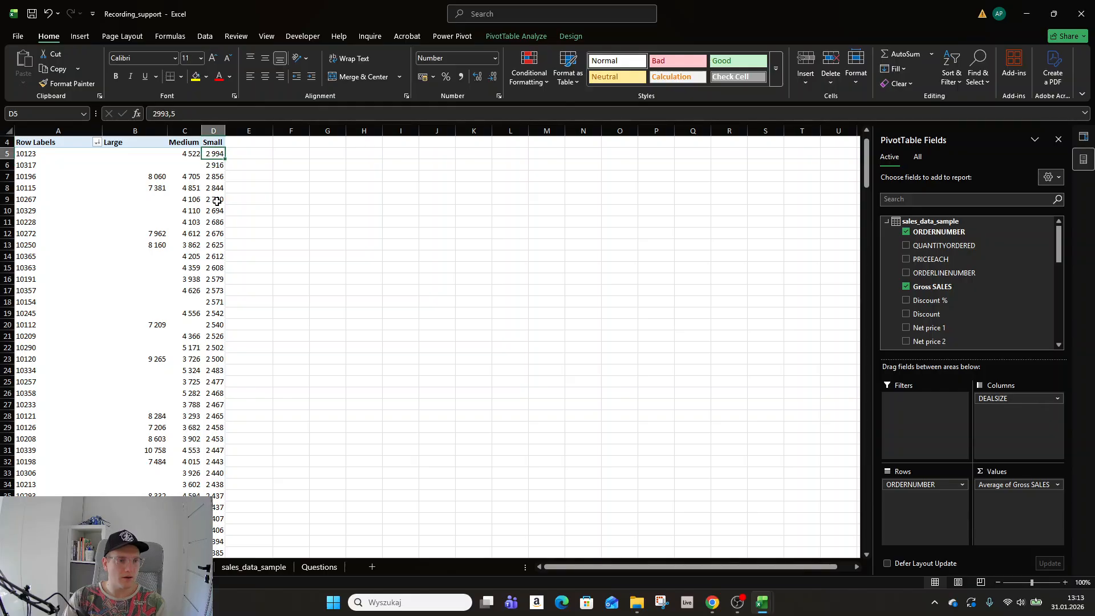
key(ctrl+Down)
scroll(178, 326, up, 20)
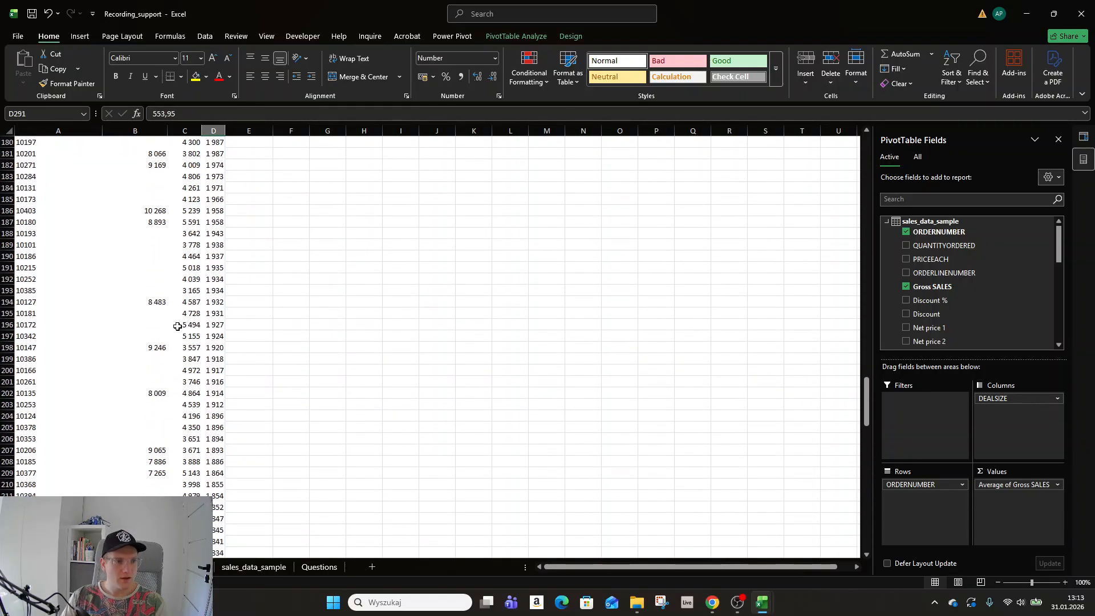
scroll(178, 326, up, 20)
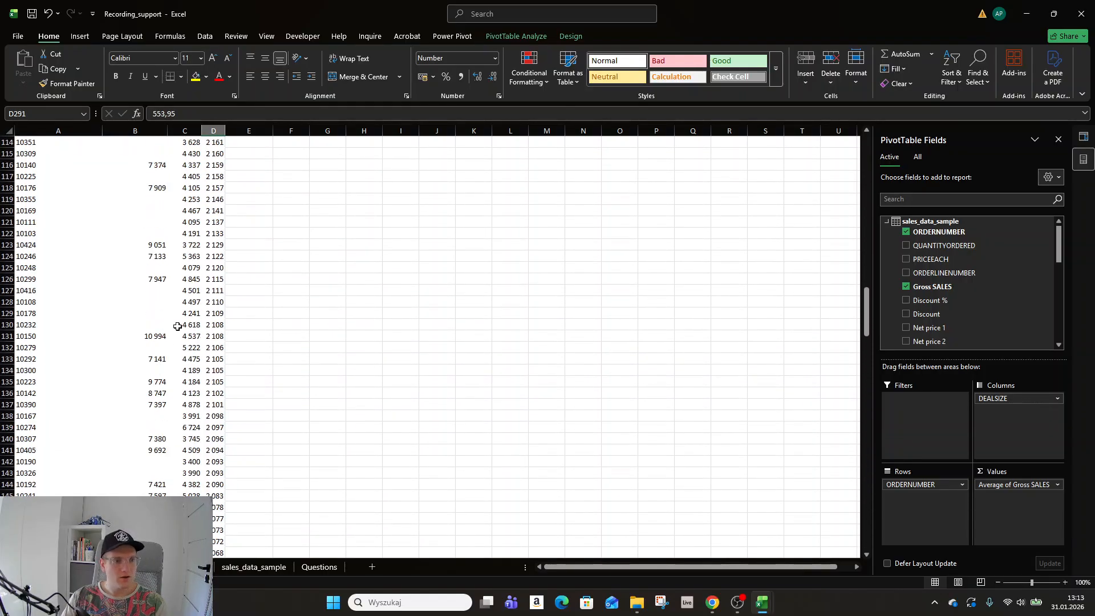
click(254, 567)
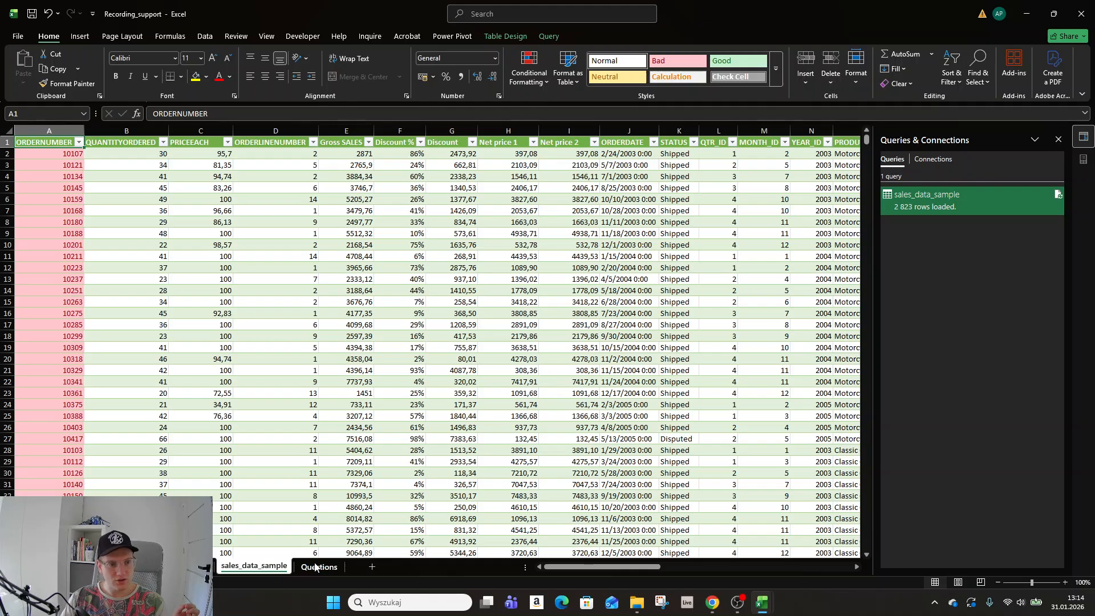
click(206, 570)
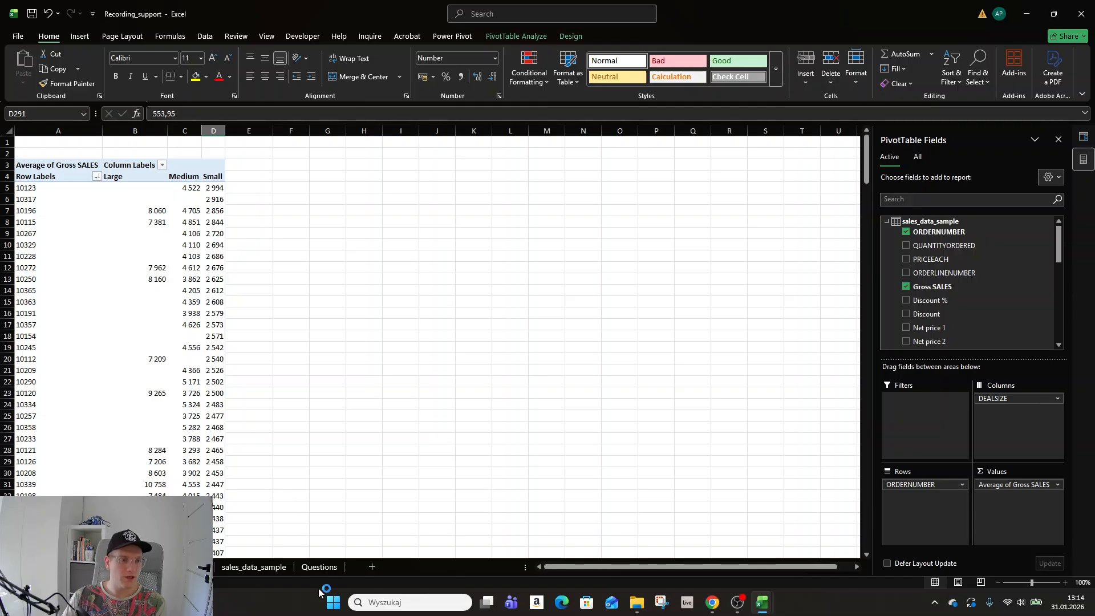
click(257, 573)
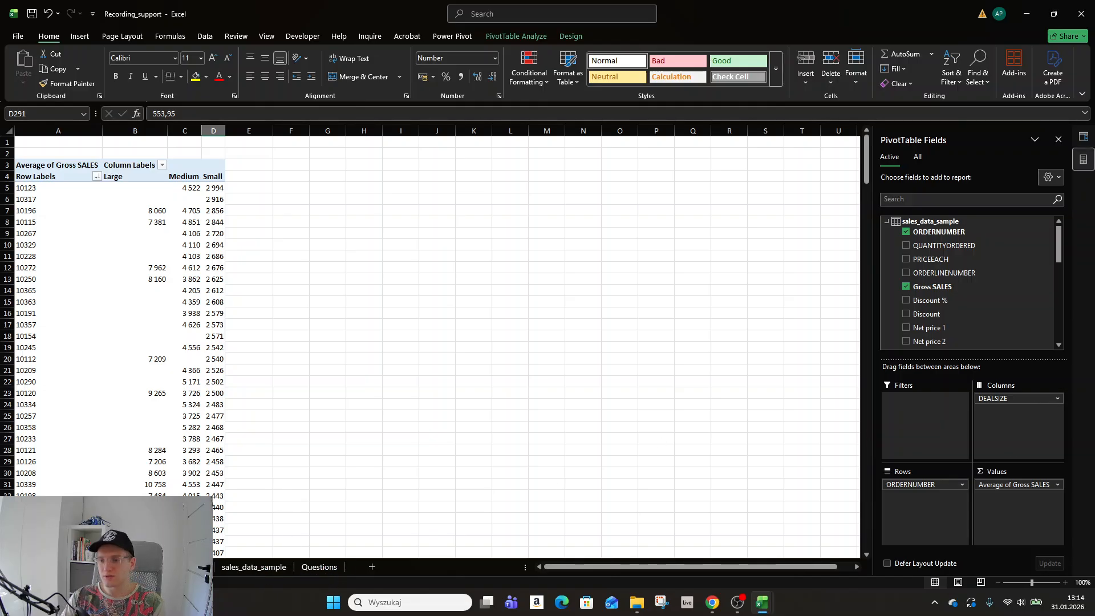
click(110, 325)
click(360, 233)
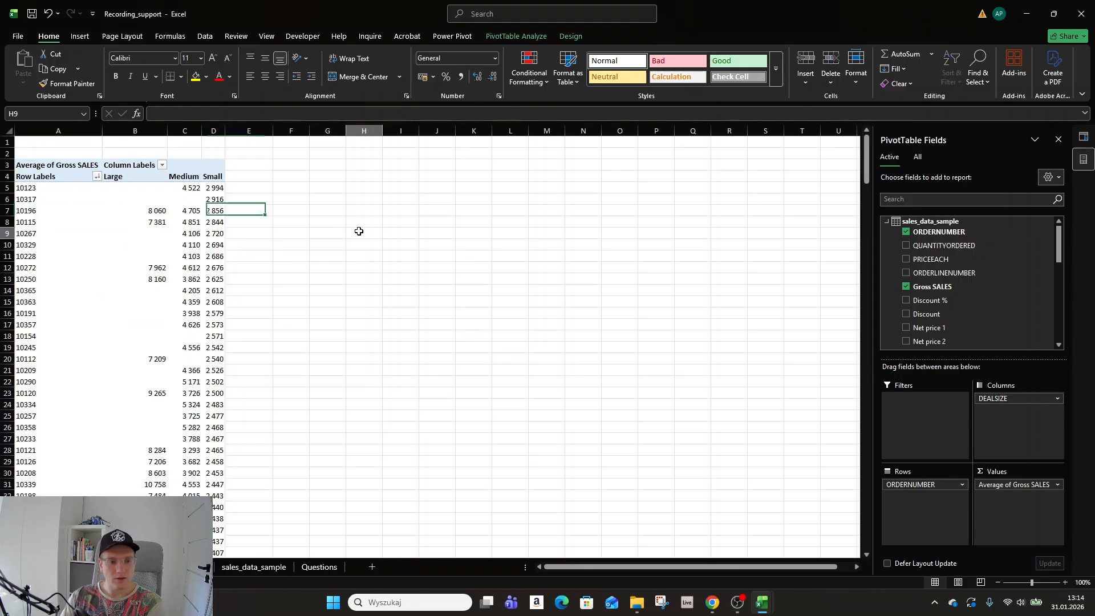
click(128, 177)
click(71, 176)
click(88, 165)
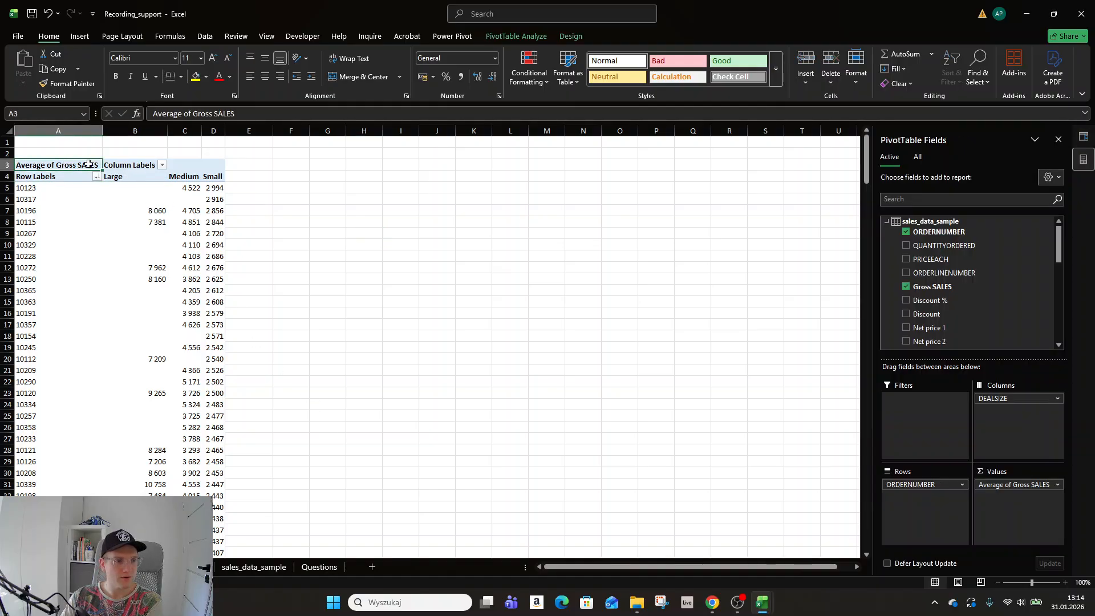
drag(184, 165, 215, 165)
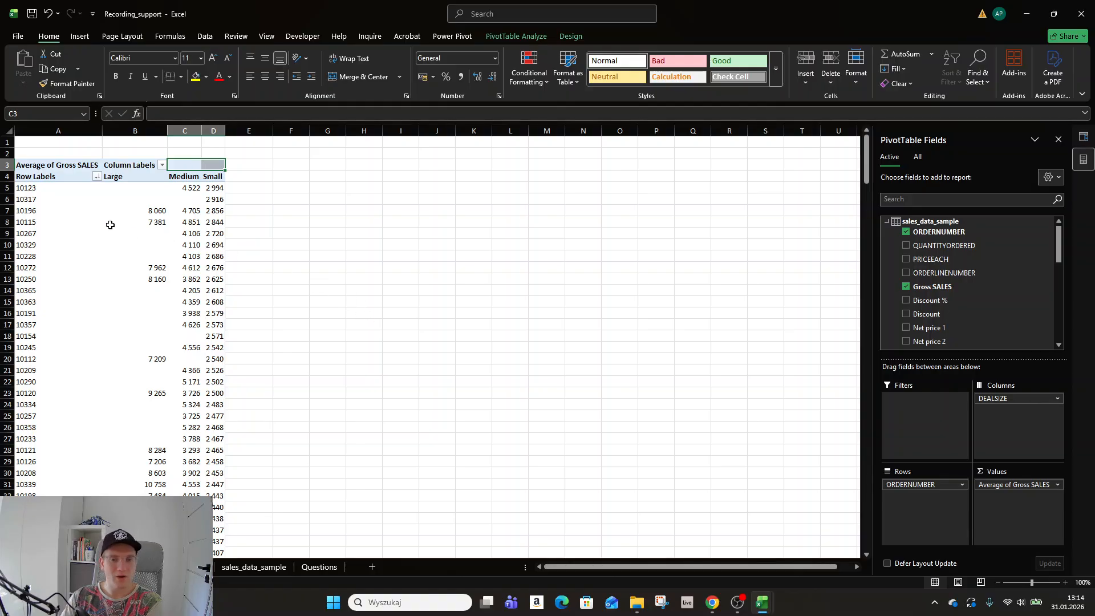
click(155, 210)
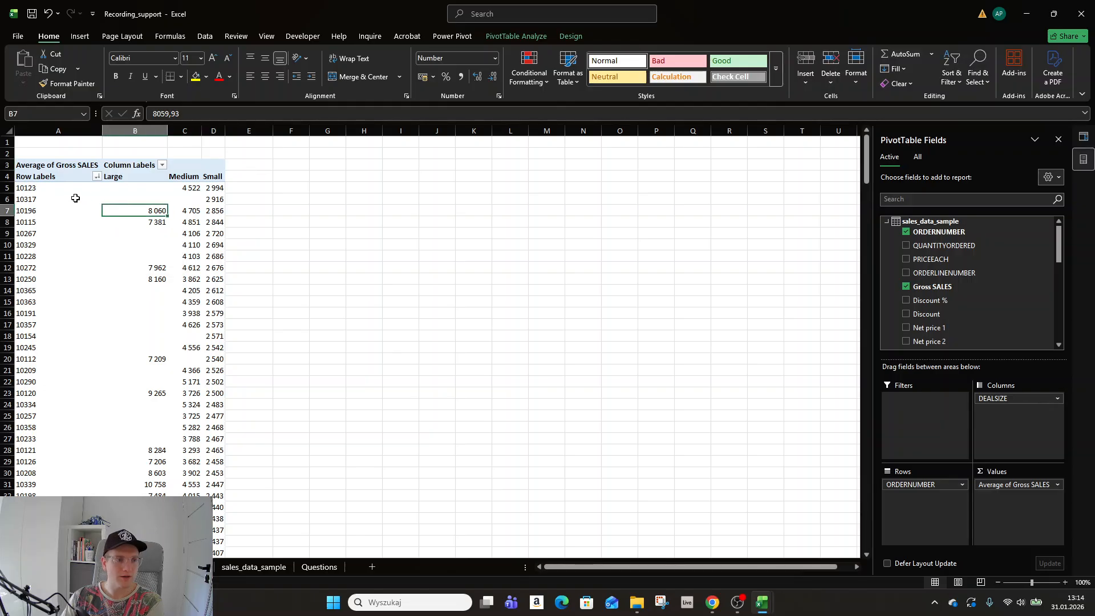
click(50, 189)
click(48, 179)
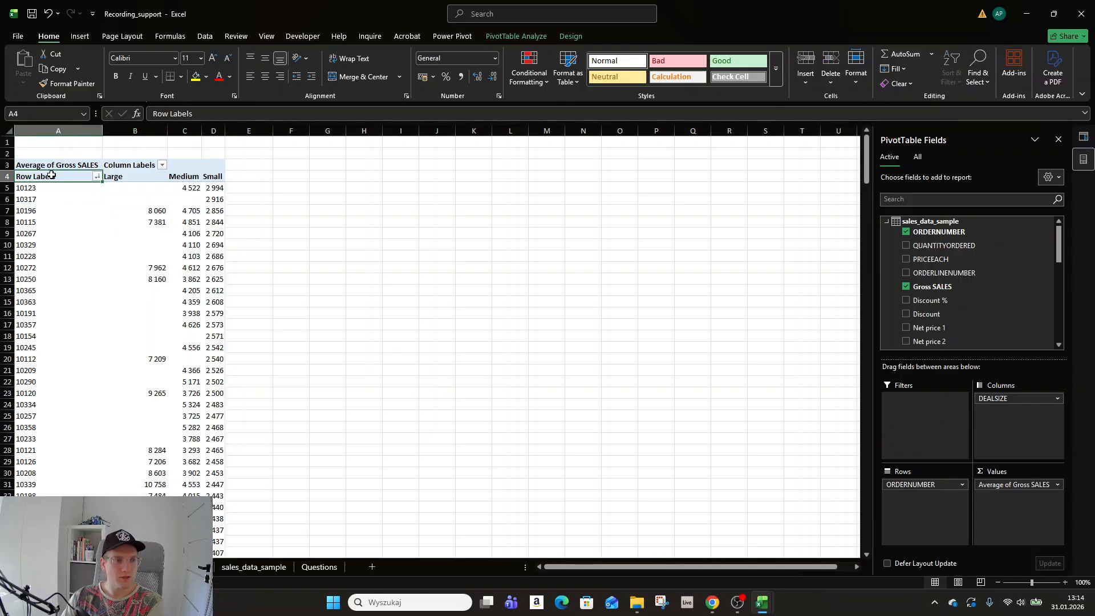
click(59, 166)
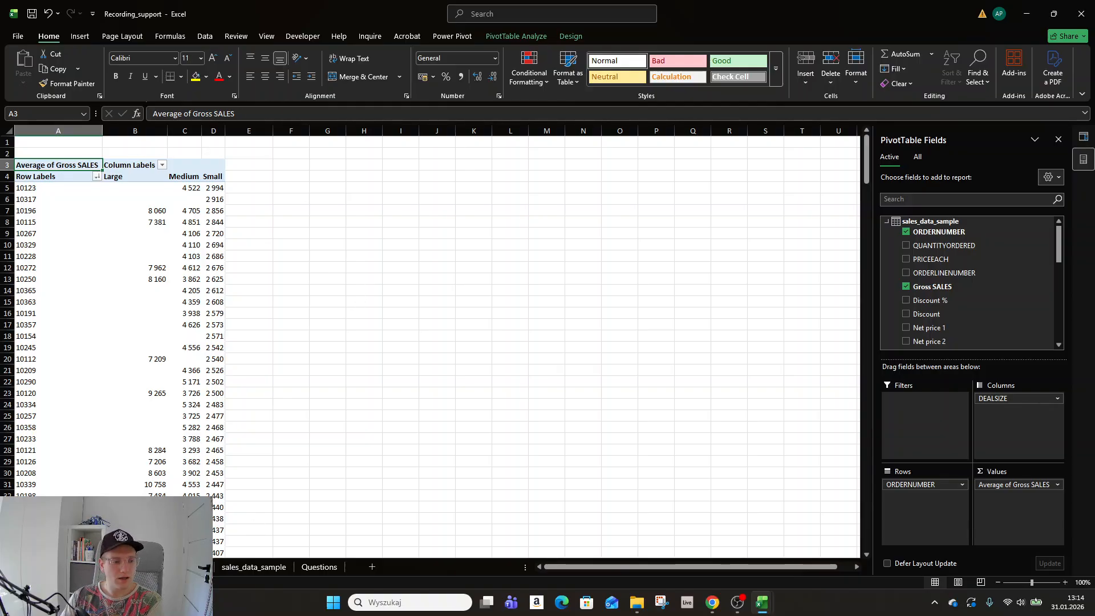
click(194, 231)
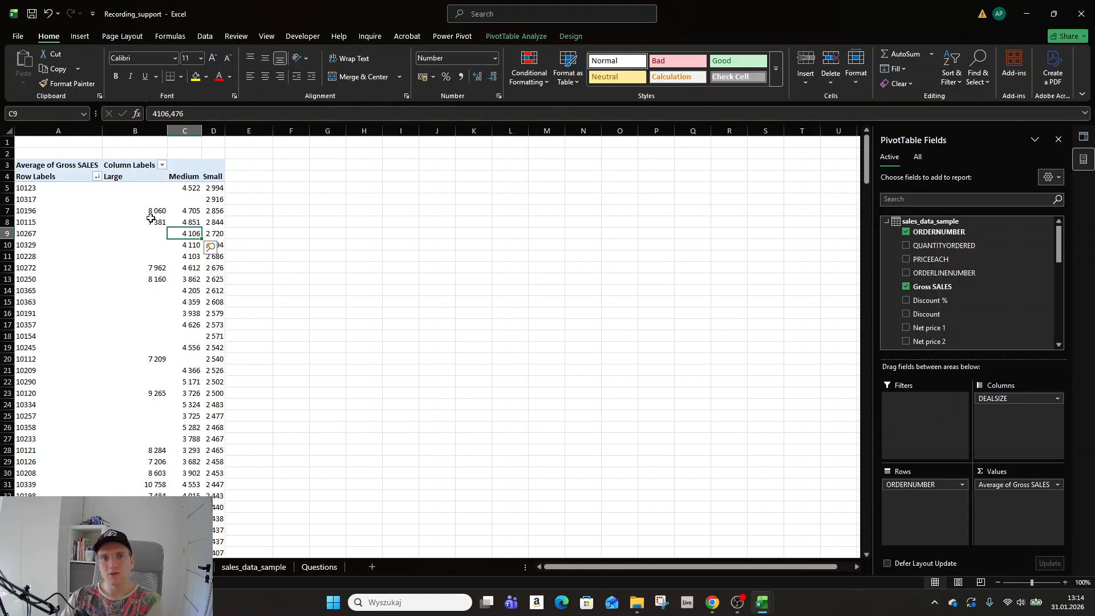
click(737, 602)
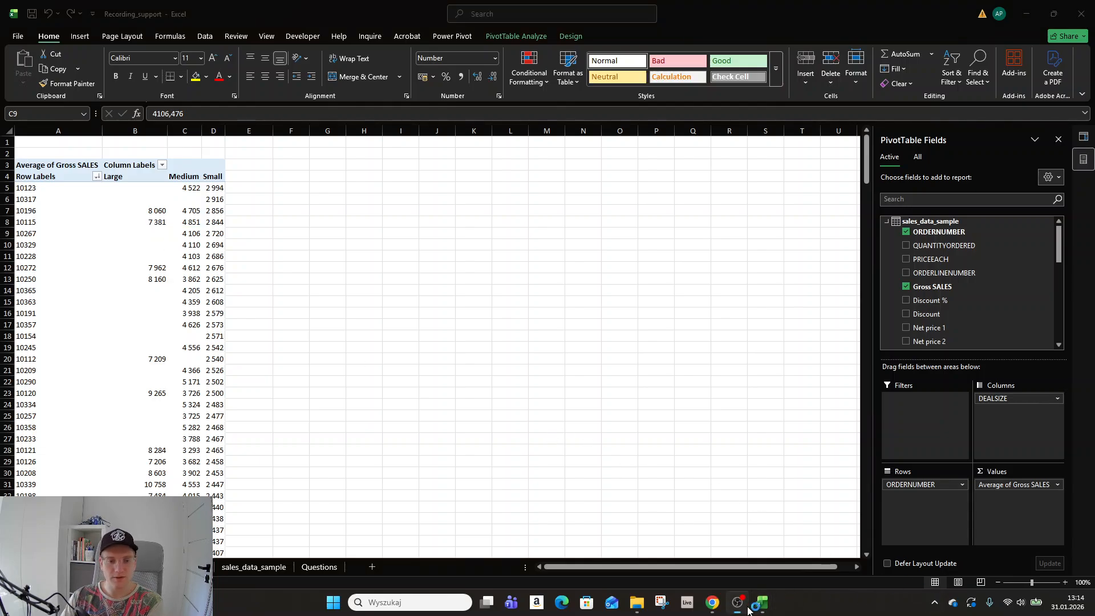